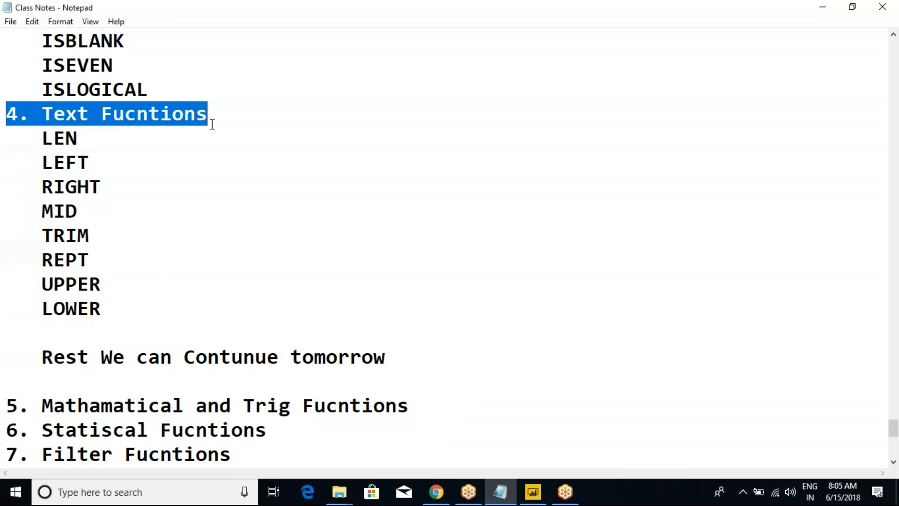
- Review the Text, Logical and Information function sections in the class notes
left_click(10, 116)
left_click_drag(18, 114, 212, 112)
left_click(213, 112)
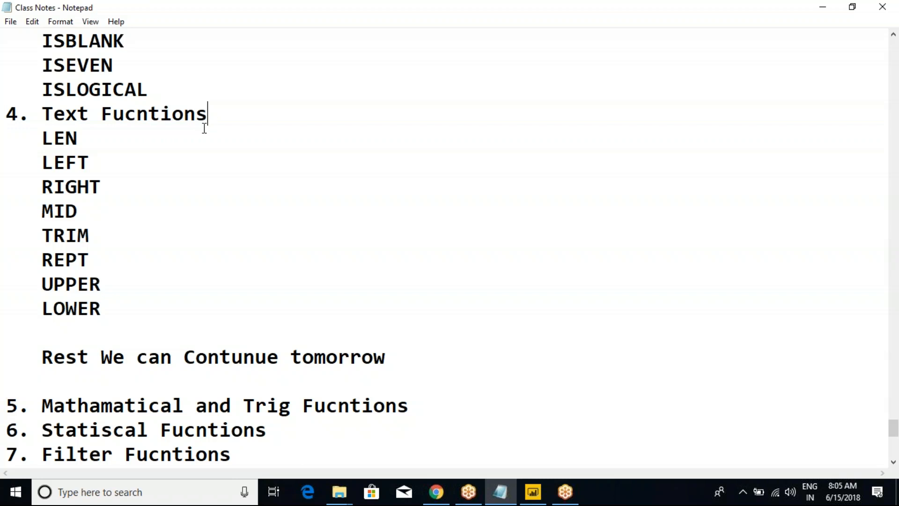
scroll(207, 132, "up", 3)
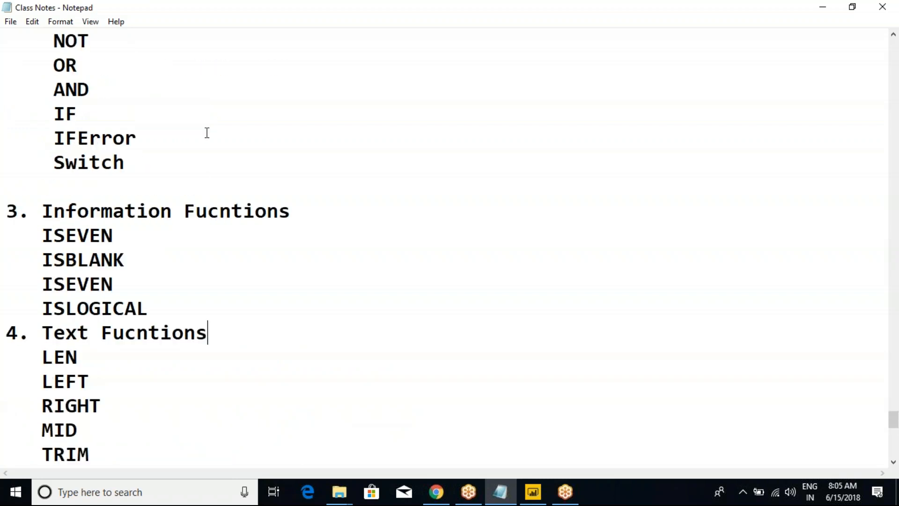
scroll(207, 132, "up", 2)
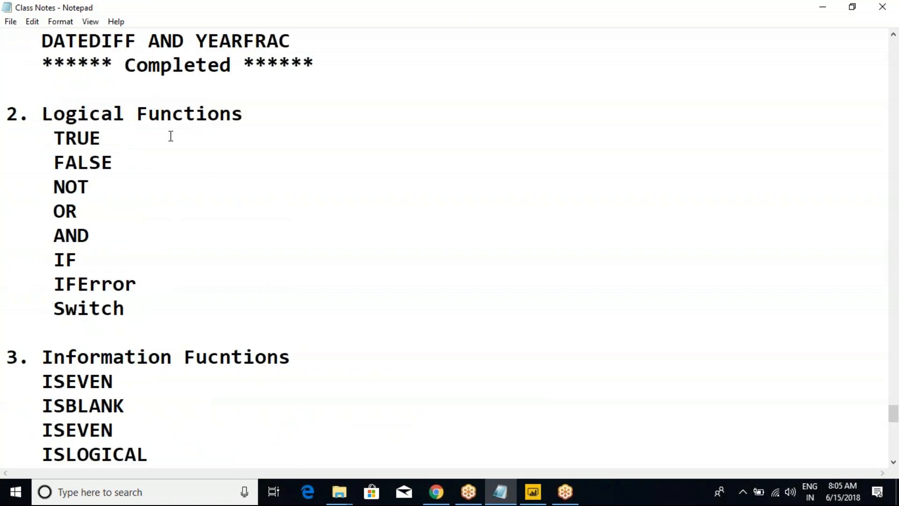
left_click_drag(32, 115, 293, 133)
left_click_drag(37, 357, 307, 356)
scroll(182, 298, "down", 3)
scroll(182, 298, "down", 3)
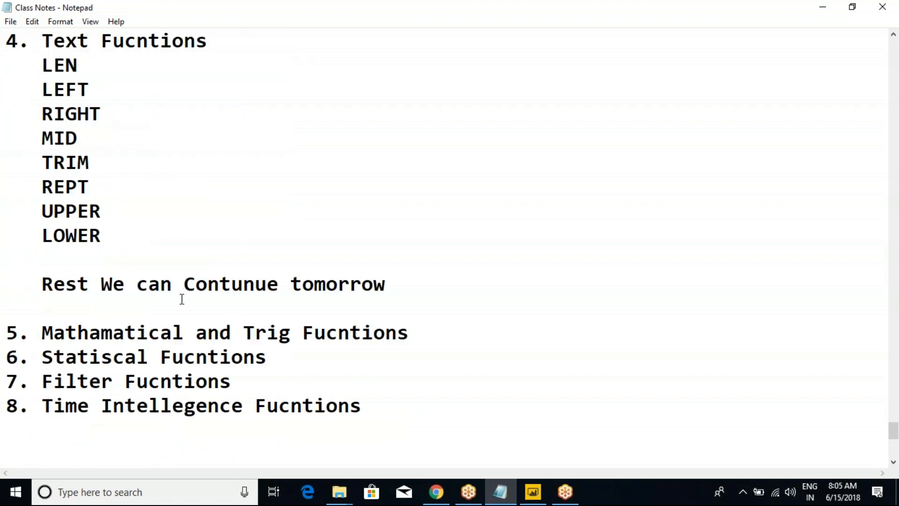
- Go over the text functions from LEN to LOWER and the Mathematical and Statistical function headings in the notes
left_click_drag(47, 41, 129, 229)
left_click(129, 229)
left_click_drag(43, 41, 112, 229)
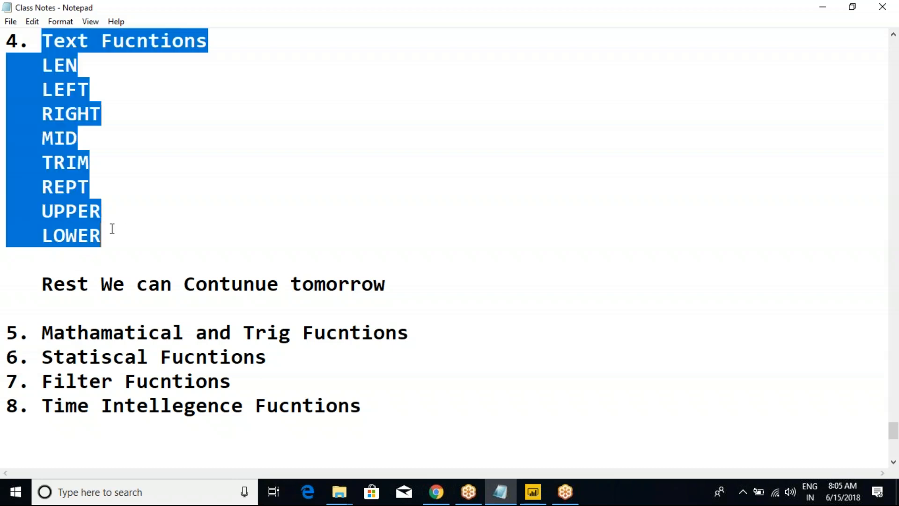
left_click_drag(42, 333, 188, 332)
left_click(185, 332)
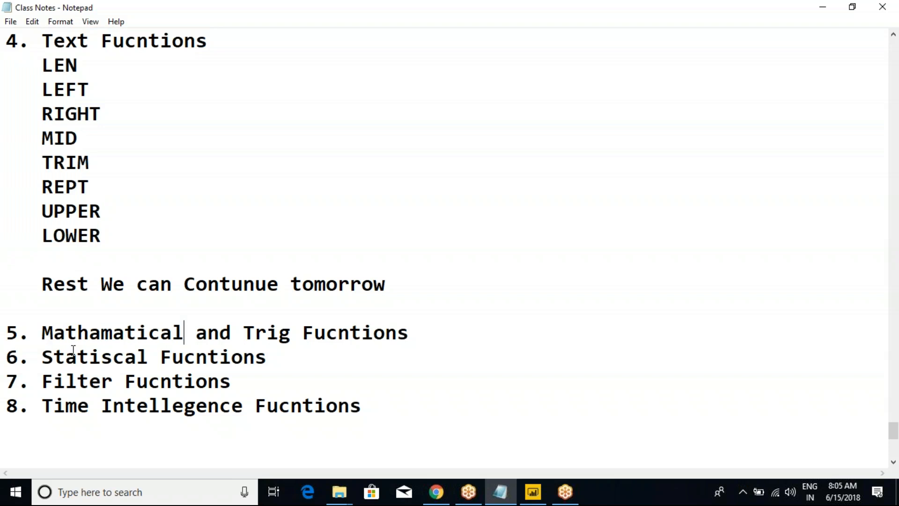
left_click_drag(42, 357, 161, 357)
left_click(160, 357)
left_click(92, 261)
left_click(382, 299)
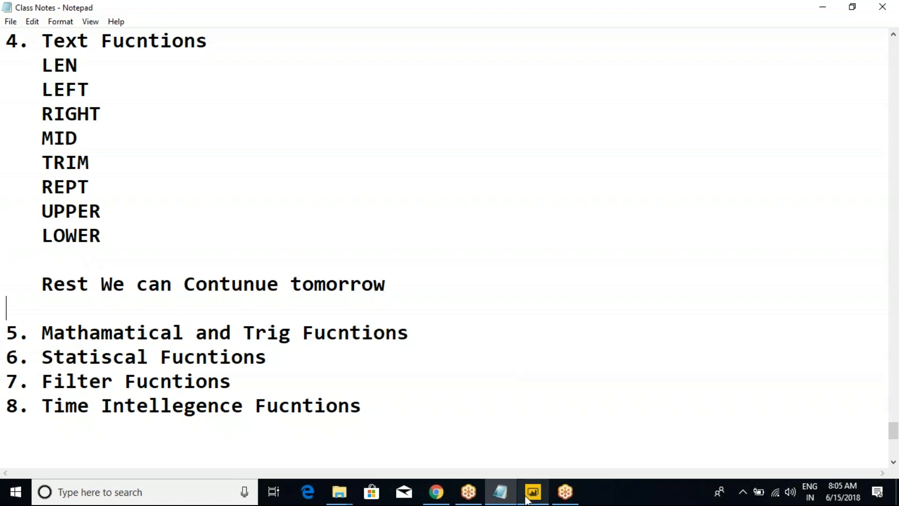
- Switch to the DAX - Functions report in Power BI Desktop and show the TextFunctions table's calculated columns through C_MID
mouse_move(527, 500)
left_click(527, 451)
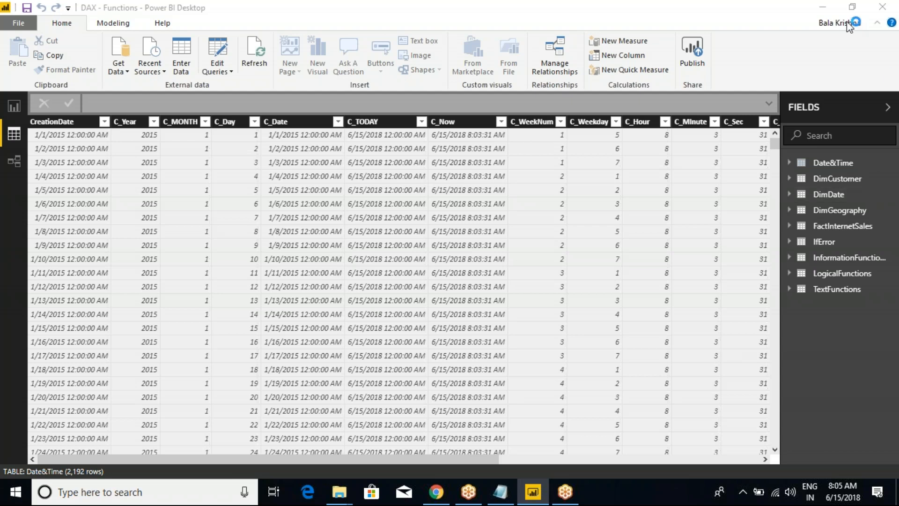
left_click(829, 291)
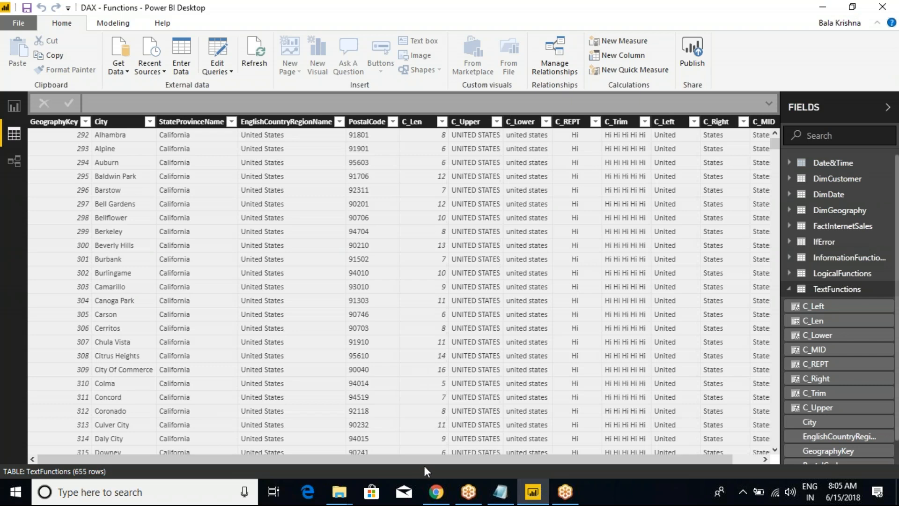
left_click_drag(434, 460, 609, 452)
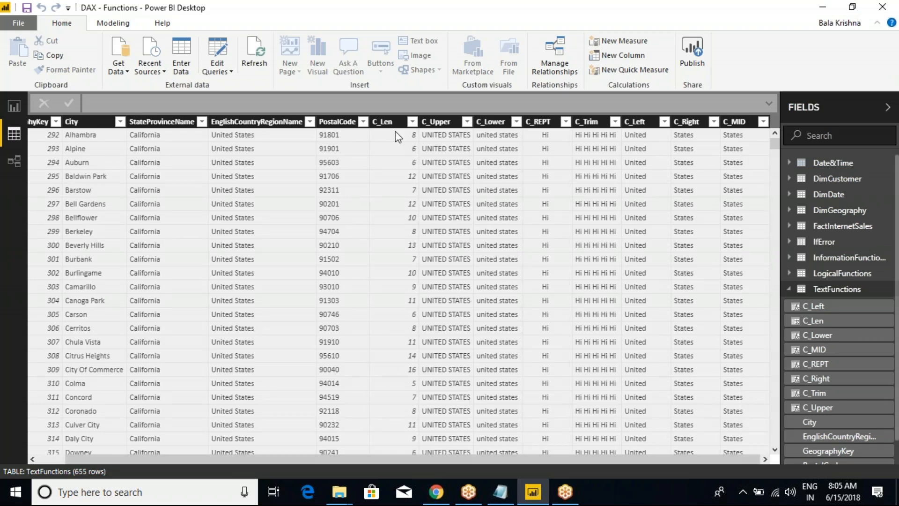
- Inspect the DAX formulas of the C_Len, C_Upper, C_Lower, C_REPT and C_Trim columns
left_click(387, 123)
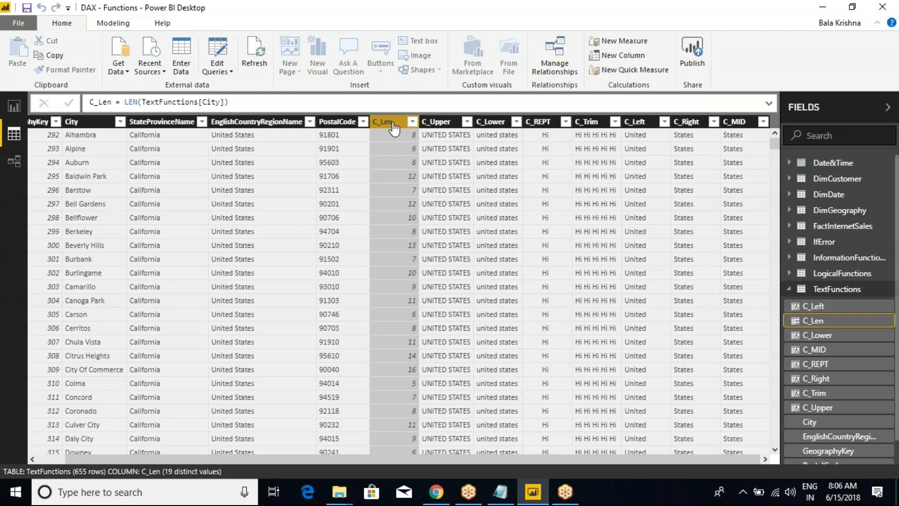
left_click(451, 124)
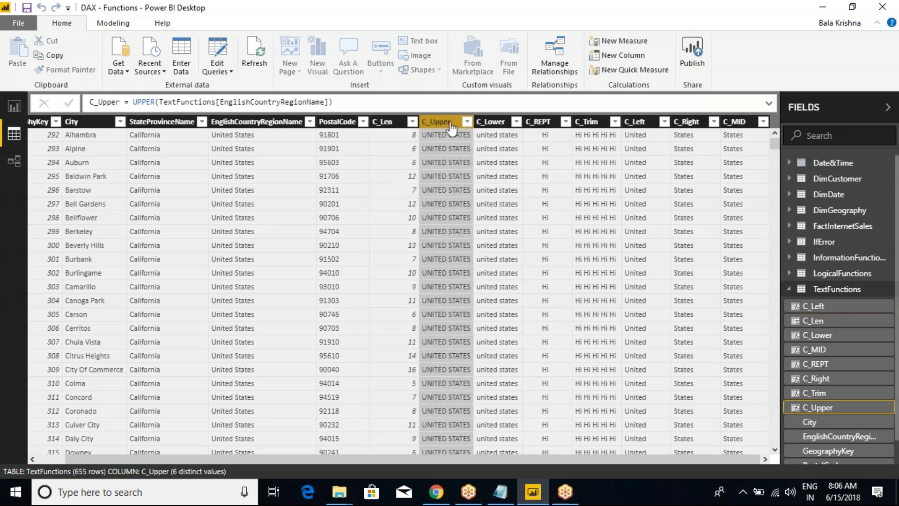
left_click(487, 122)
left_click(544, 125)
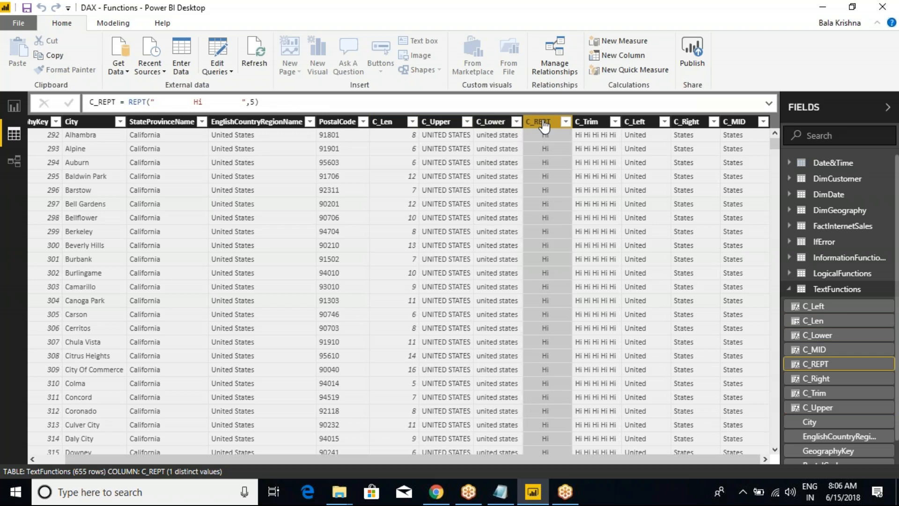
left_click(598, 126)
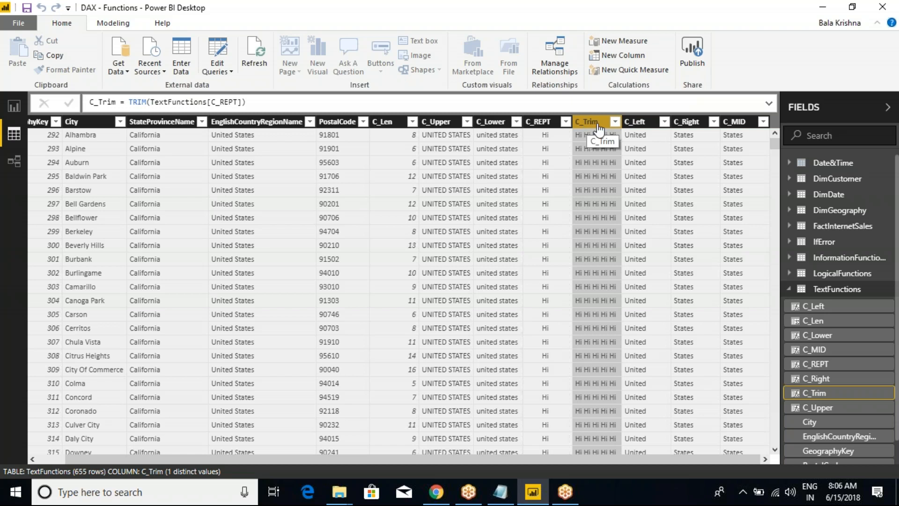
- Inspect the DAX formulas of the C_Left, C_Right and C_MID columns
left_click(633, 124)
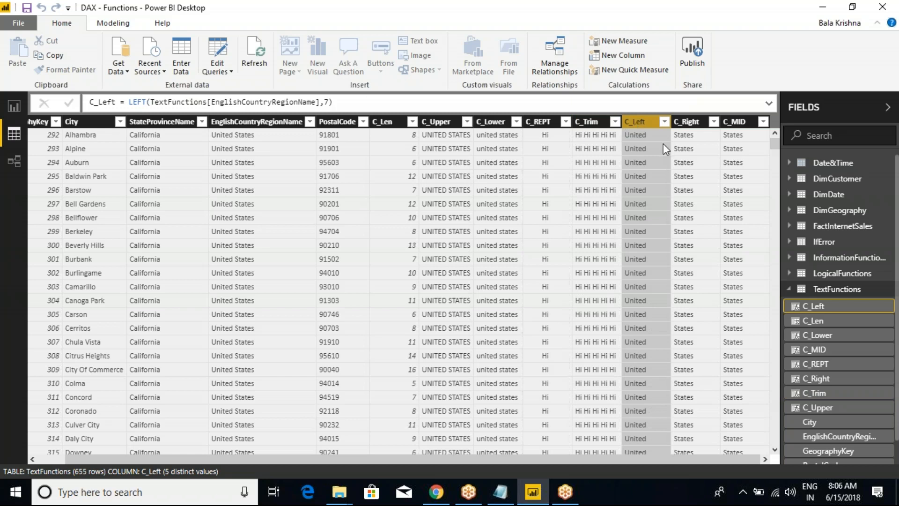
left_click(688, 123)
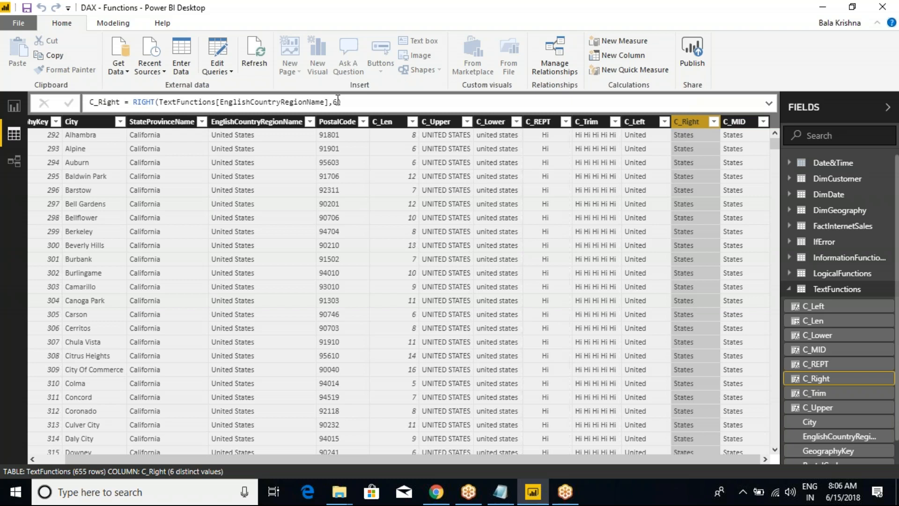
left_click(364, 103)
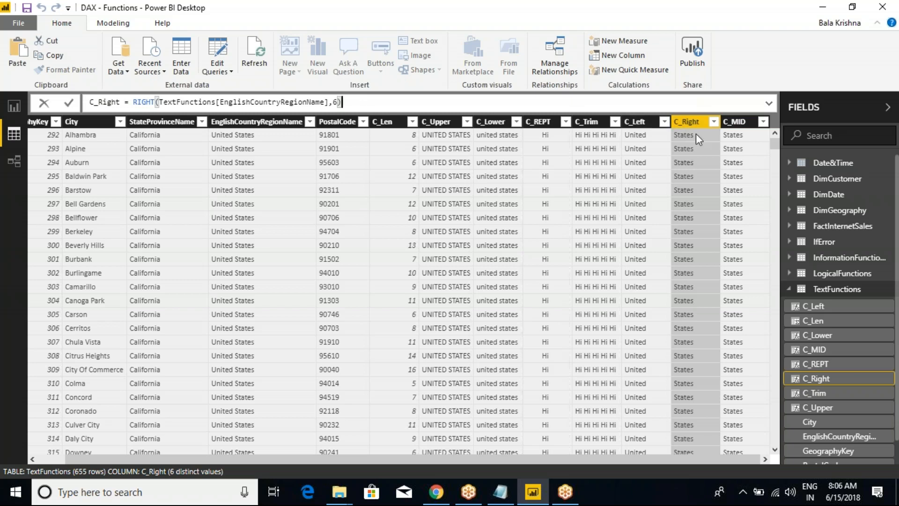
left_click(739, 126)
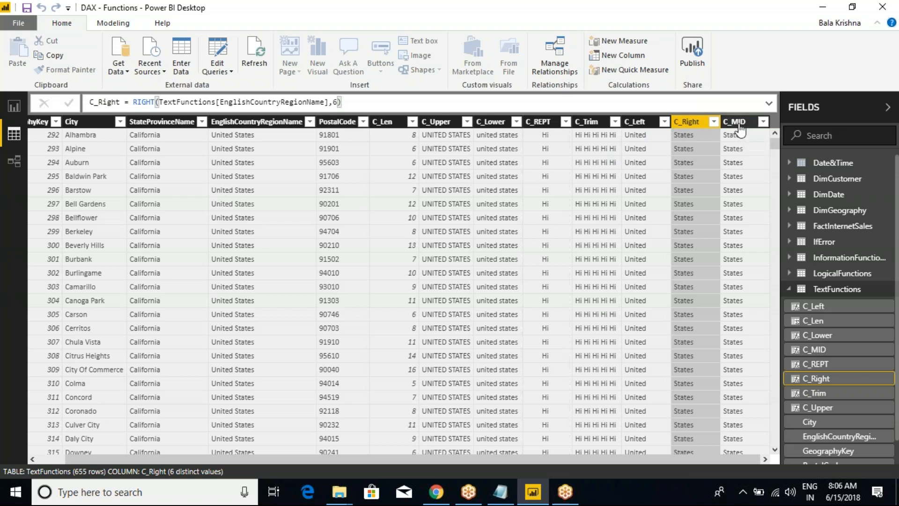
left_click(738, 126)
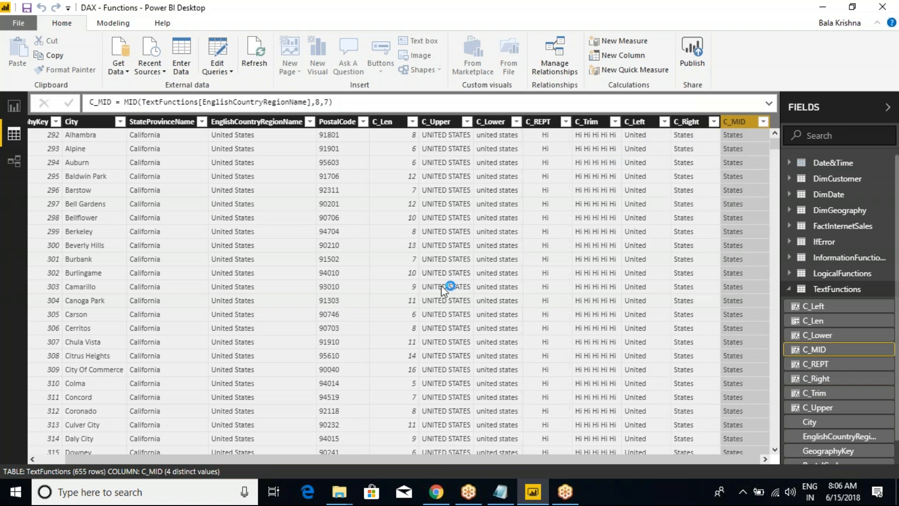
- Switch to File Explorer and open the Power BI DAX presentation from the Power BI New Batch(9th_May2018) folder
mouse_move(339, 492)
left_click(282, 421)
left_click(150, 220)
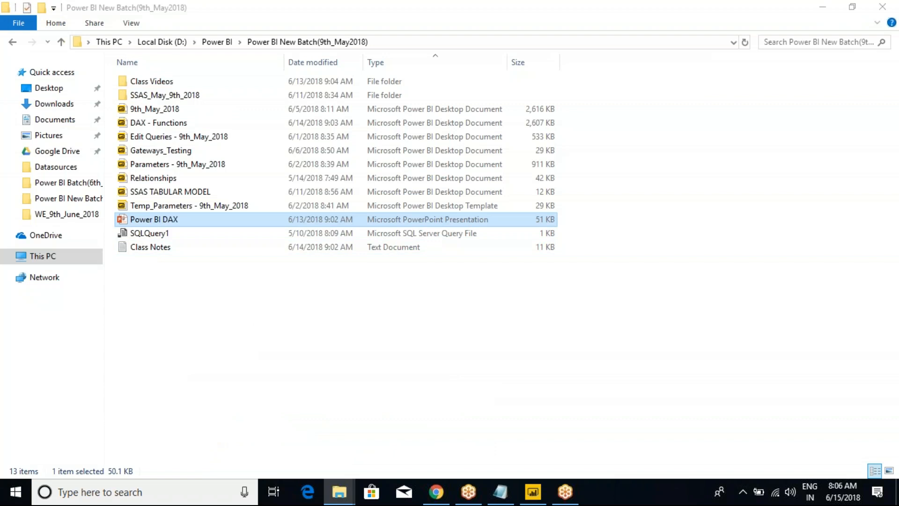
double_click(156, 220)
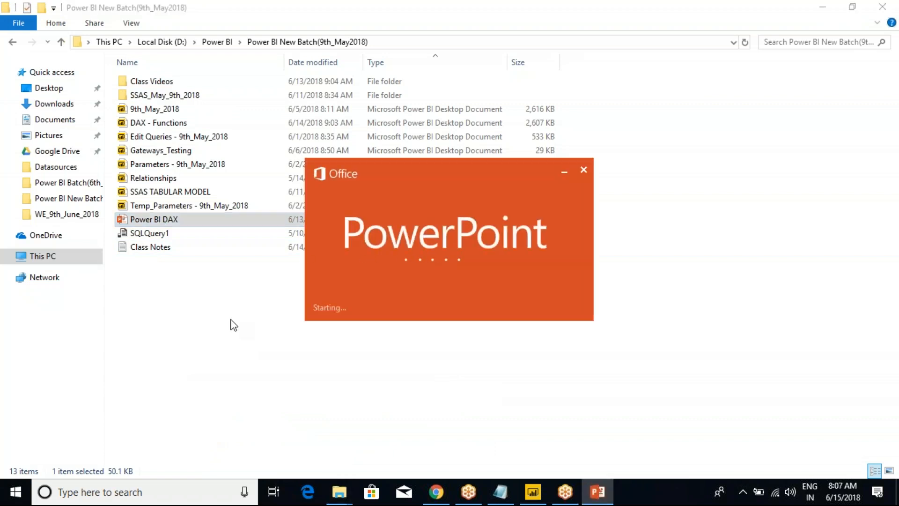
- Search Quick access for "power bi dax" and ".ppt" in a new File Explorer window, and close that window
key("super")
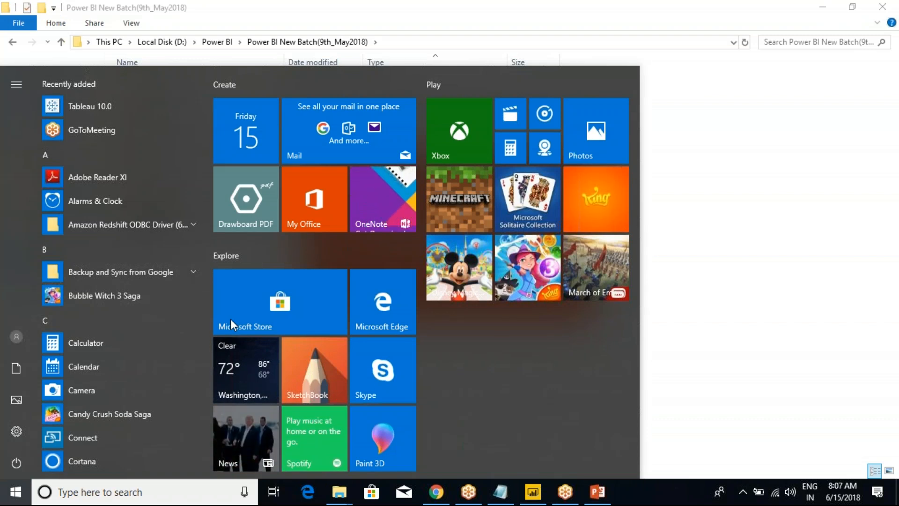
left_click(760, 225)
key("super+e")
key("ctrl+f")
type("power bi dax")
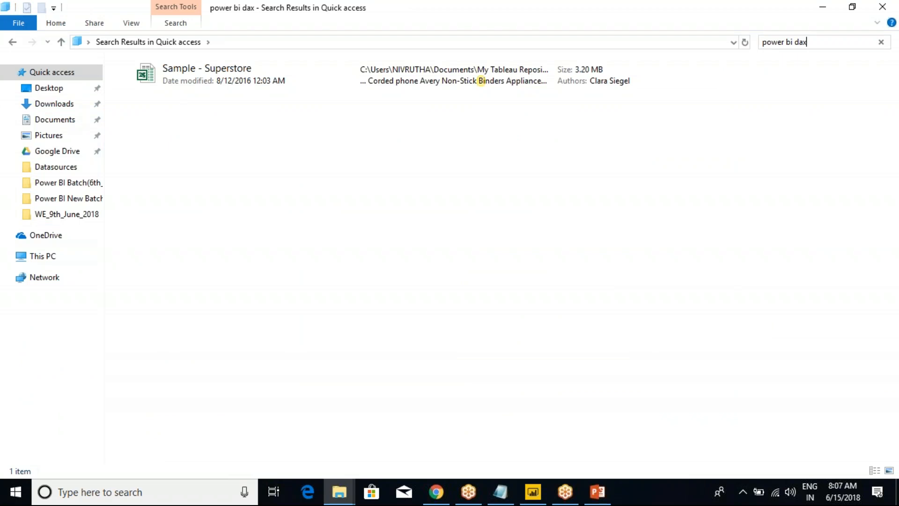
key("ctrl+a")
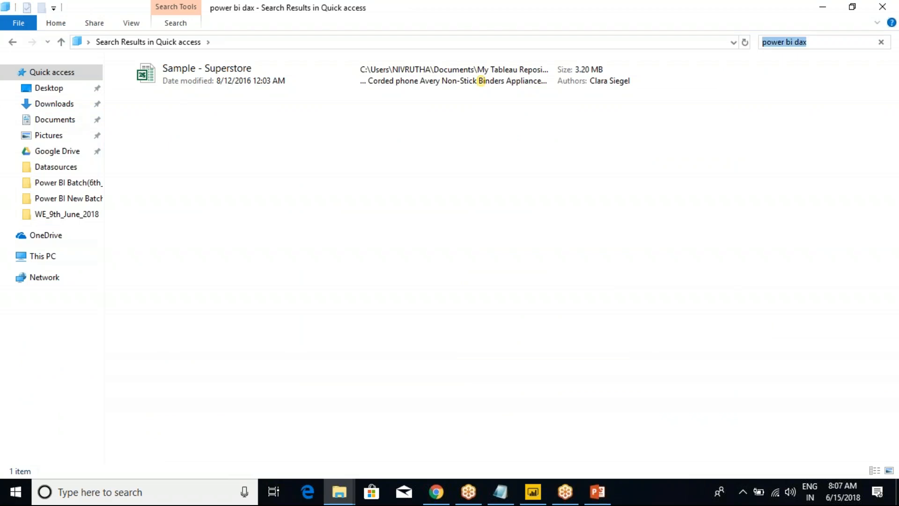
type(".ppts")
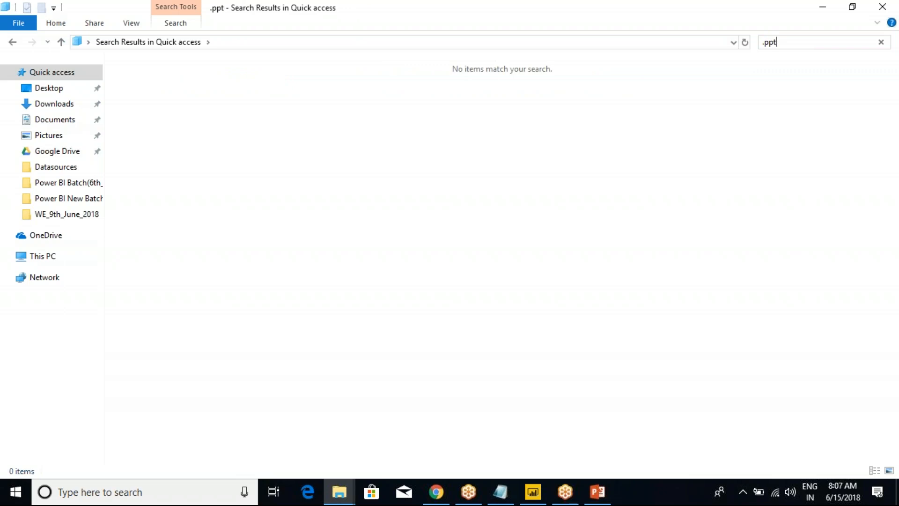
left_click(881, 5)
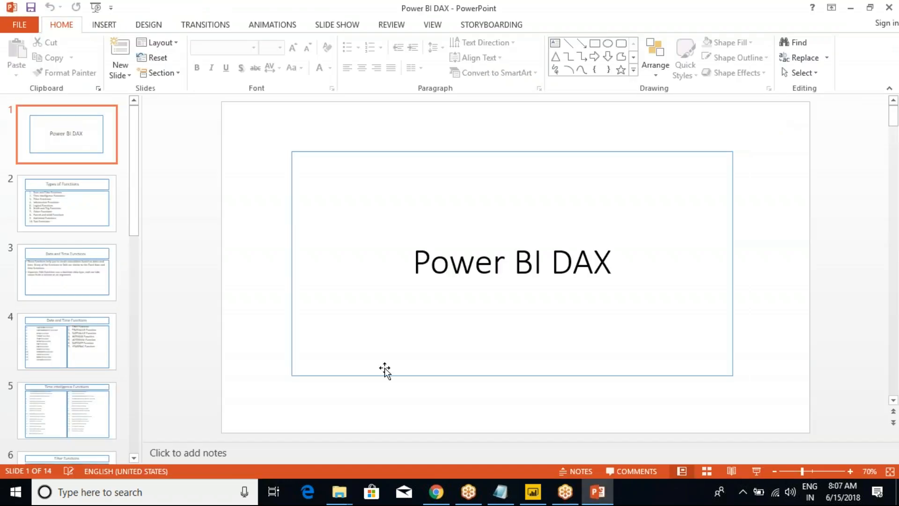
- Look through the presentation's slides from Types of Functions to Information Functions
left_click(75, 213)
left_click(69, 289)
left_click(76, 346)
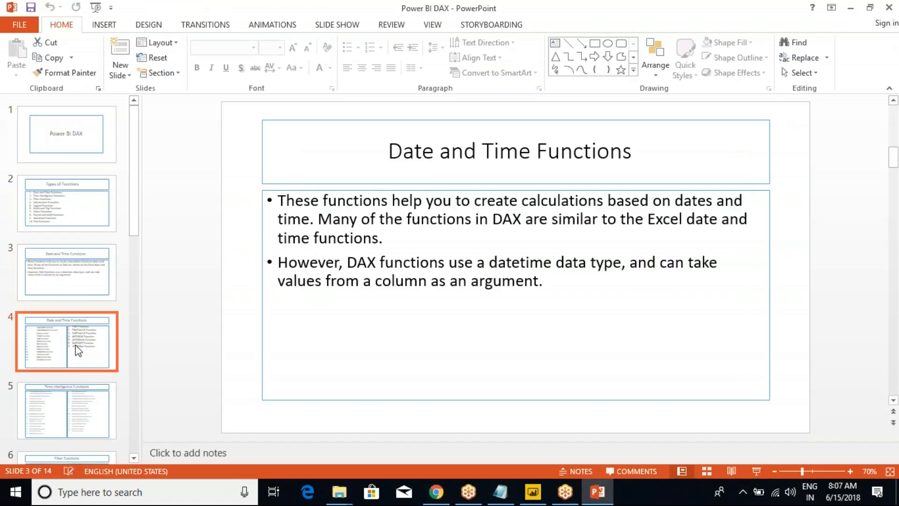
scroll(114, 312, "down", 3)
left_click(101, 261)
left_click(69, 384)
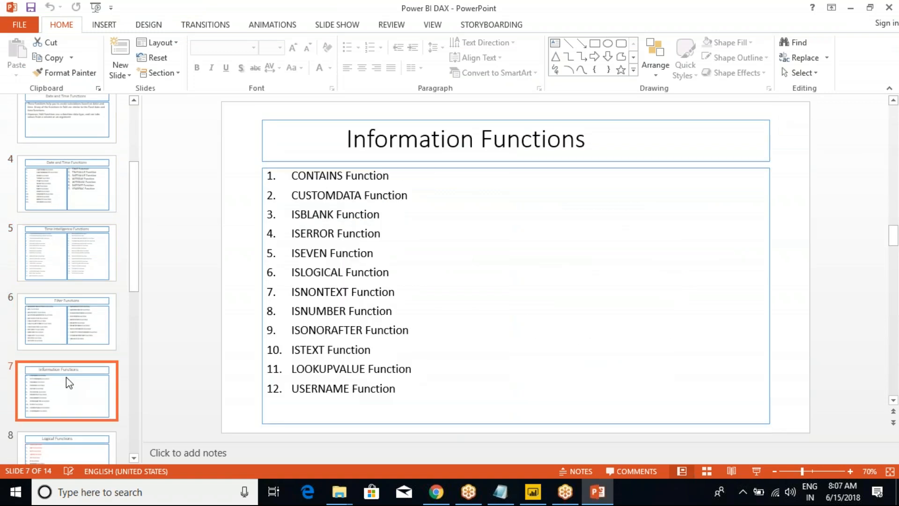
- Look through the slides from Logical Functions onward and show the Text Functions slide
scroll(70, 356, "down", 3)
left_click(82, 329)
scroll(65, 328, "down", 2)
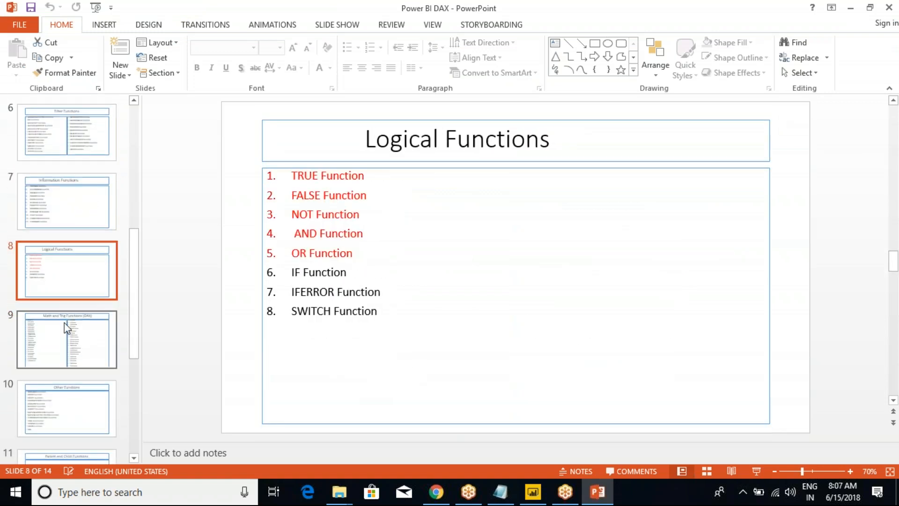
left_click(64, 322)
left_click(84, 398)
scroll(82, 356, "down", 5)
scroll(64, 282, "down", 1)
left_click(72, 431)
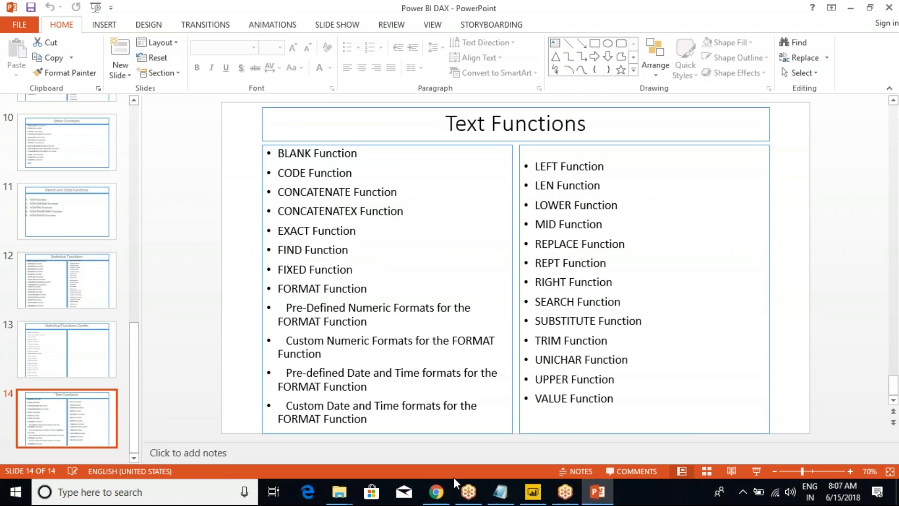
- Switch to Chrome and search Google for "dax functions list in power bi"
left_click(436, 491)
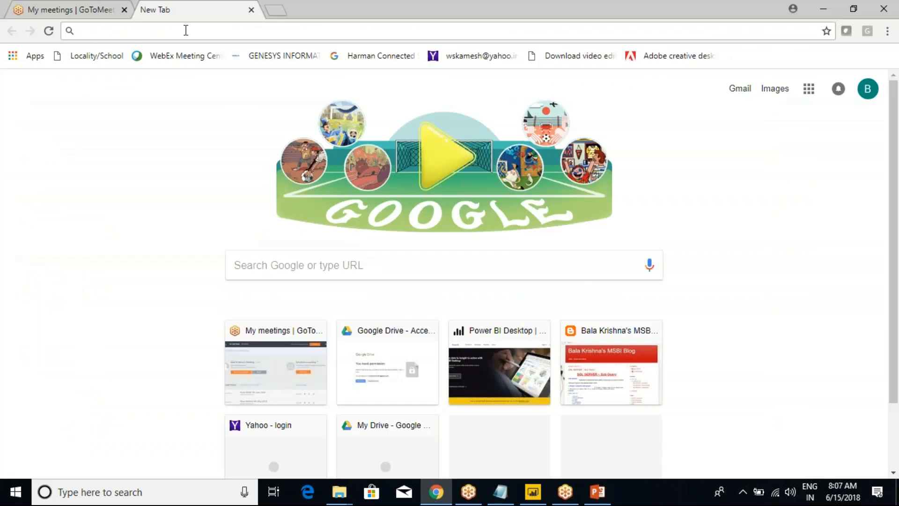
type("dax functions list")
key("Down")
key("Return")
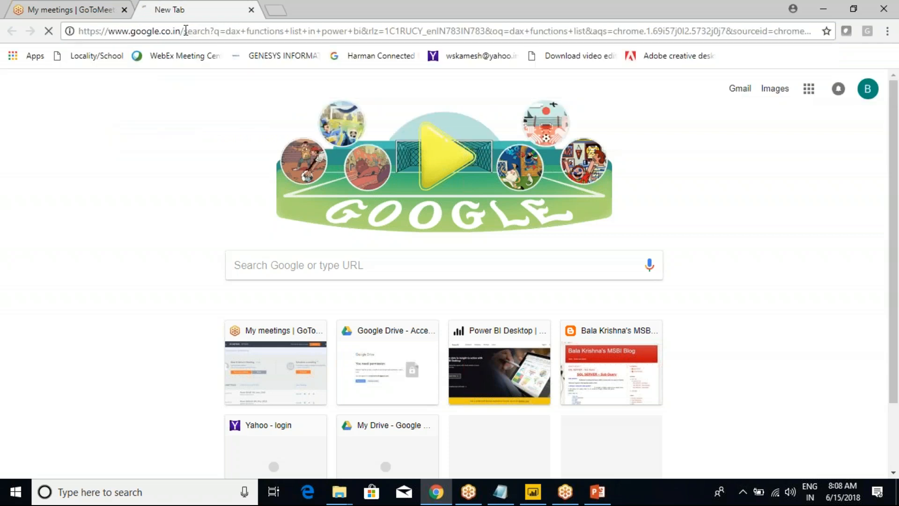
- Open the DAX Function Reference result from MSDN in a new tab and go to that tab
scroll(84, 260, "down", 4)
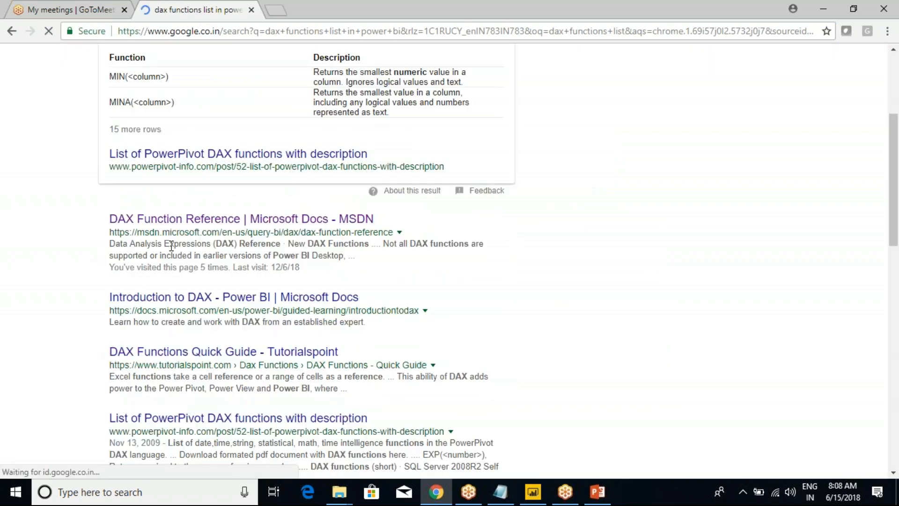
right_click(184, 224)
left_click(218, 233)
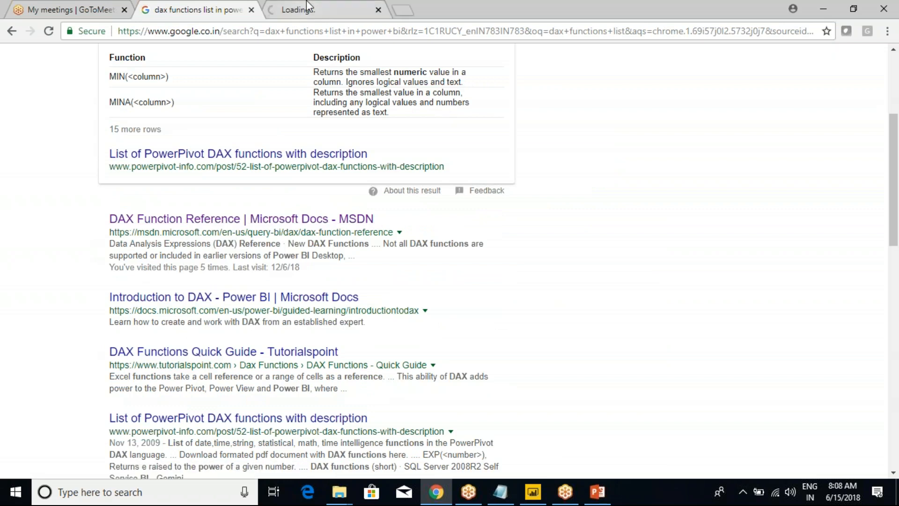
key("ctrl+Tab")
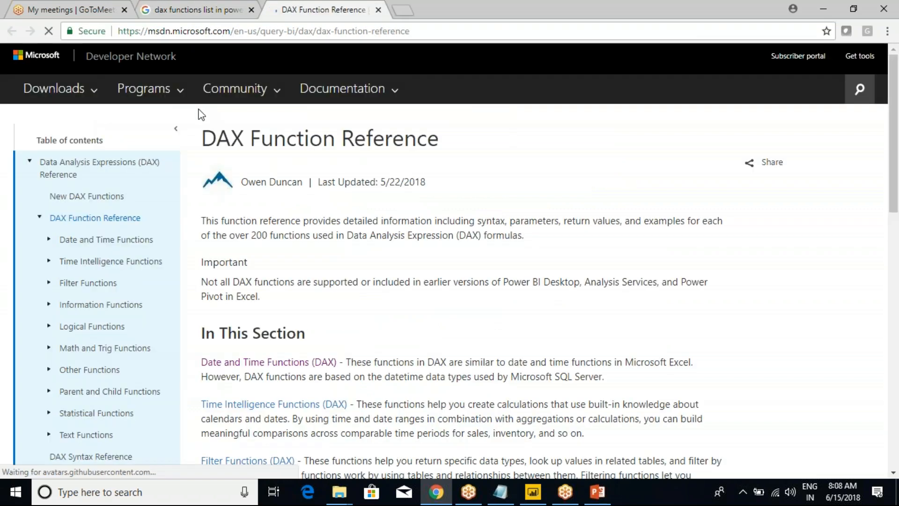
- Open the Text Functions page of the DAX reference and look through its list of functions
scroll(297, 251, "down", 2)
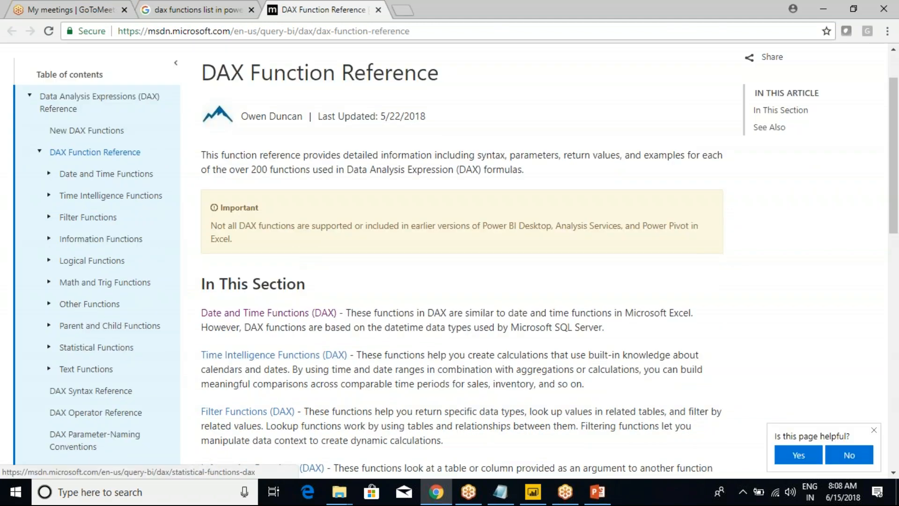
left_click(82, 370)
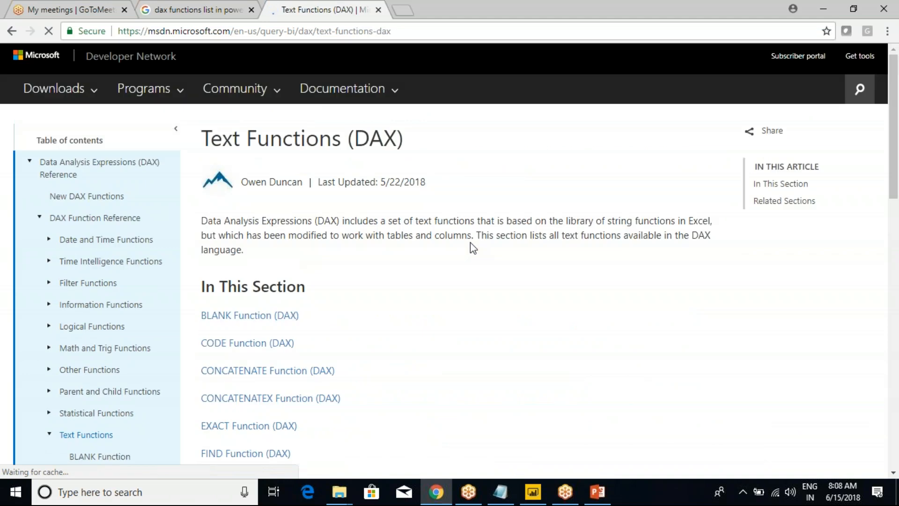
scroll(404, 234, "down", 4)
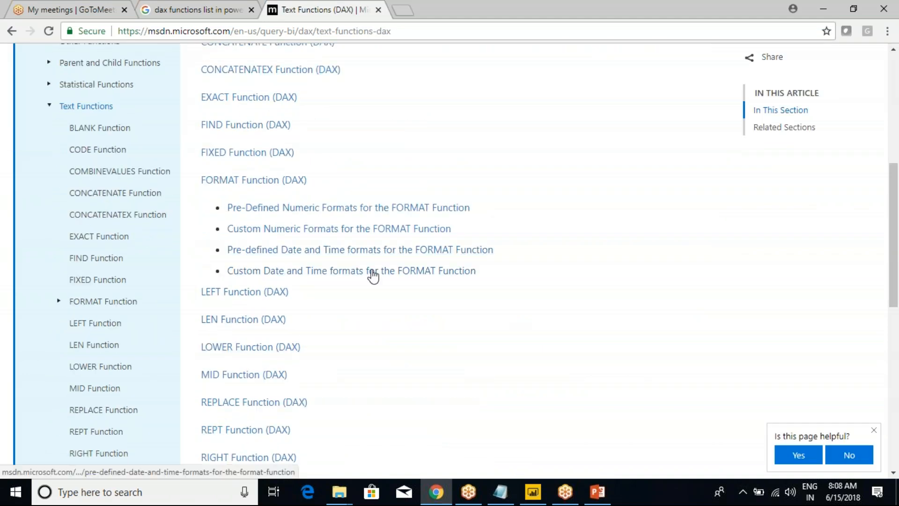
scroll(346, 285, "down", 5)
- Switch to PowerPoint and colour the LEFT, LEN, LOWER, MID, REPT and RIGHT entries on the Text Functions slide red
key("alt+Tab")
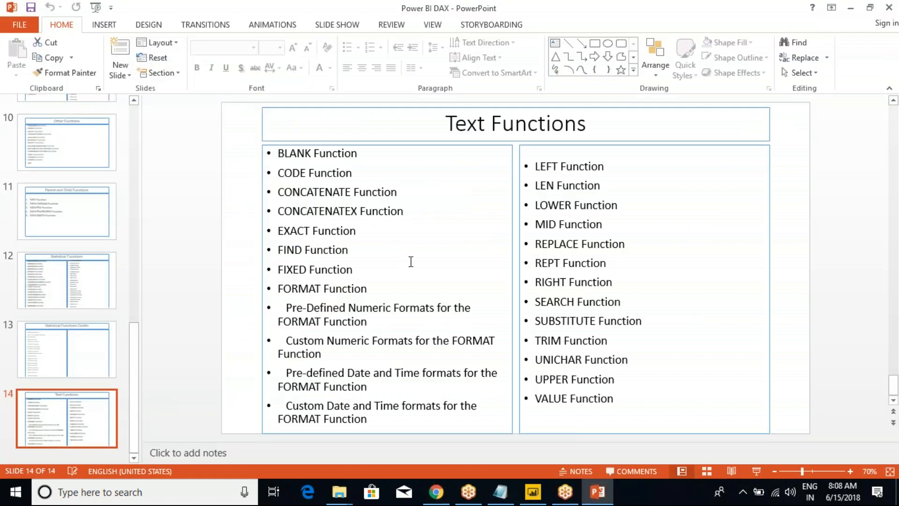
left_click(338, 154)
left_click(377, 153)
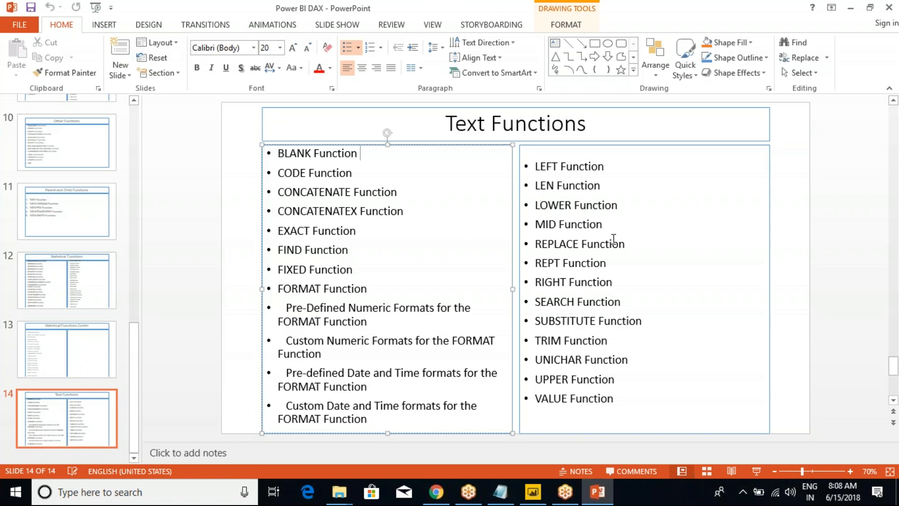
left_click_drag(609, 226, 534, 164)
left_click(319, 68)
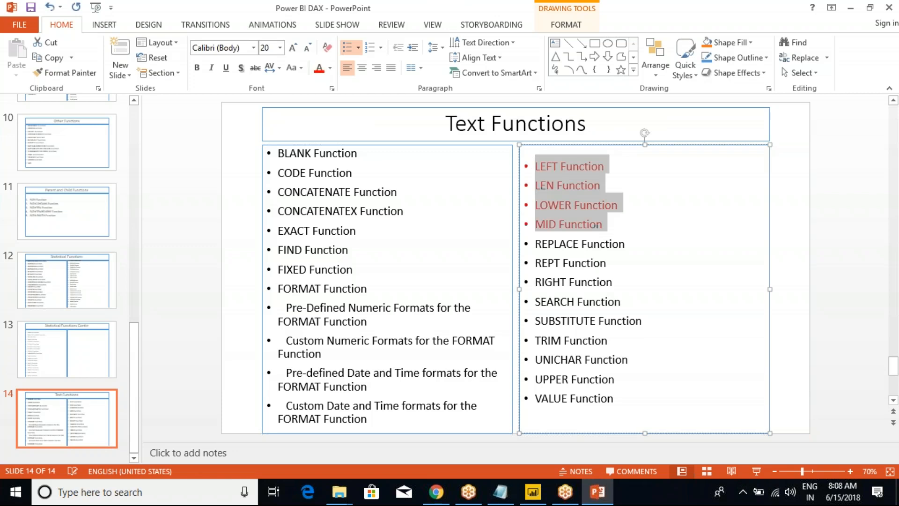
left_click(610, 263)
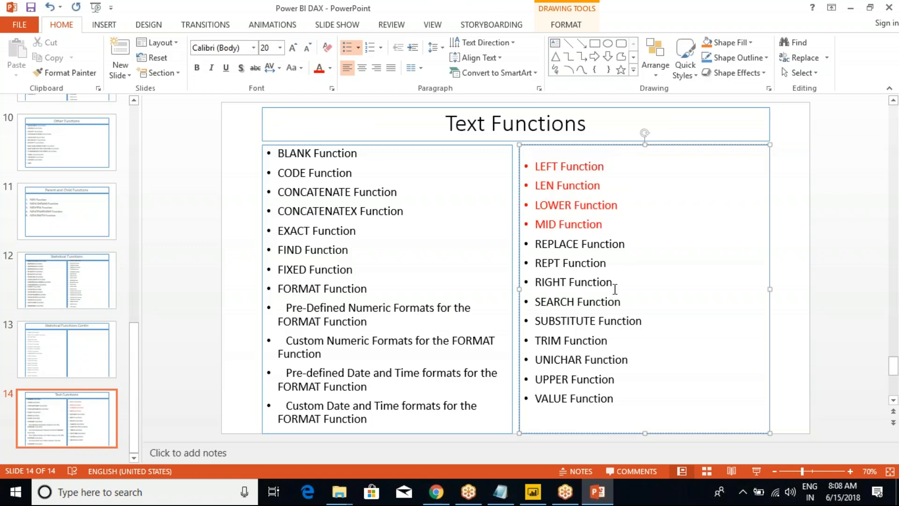
left_click_drag(612, 283, 534, 262)
left_click(319, 69)
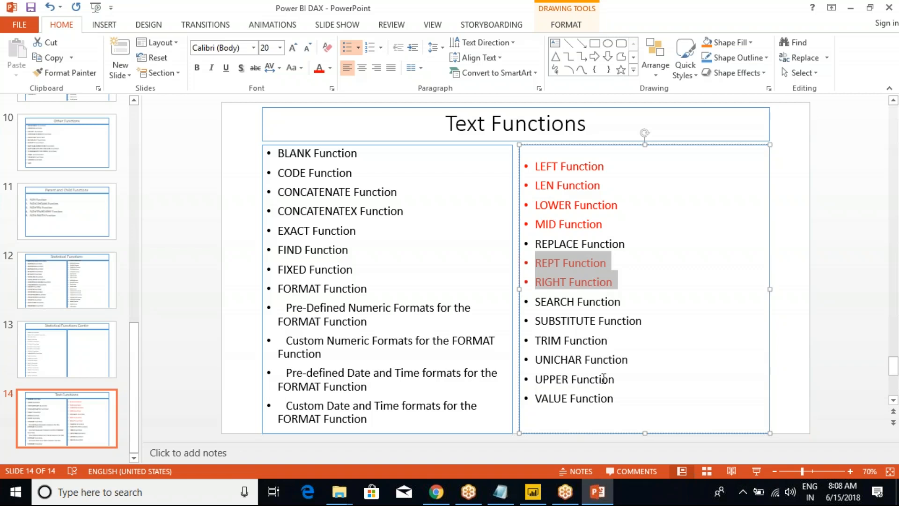
- Colour the UPPER Function and TRIM Function entries on the slide red
left_click_drag(619, 398, 569, 398)
left_click(594, 398)
left_click_drag(613, 380, 534, 380)
left_click(319, 69)
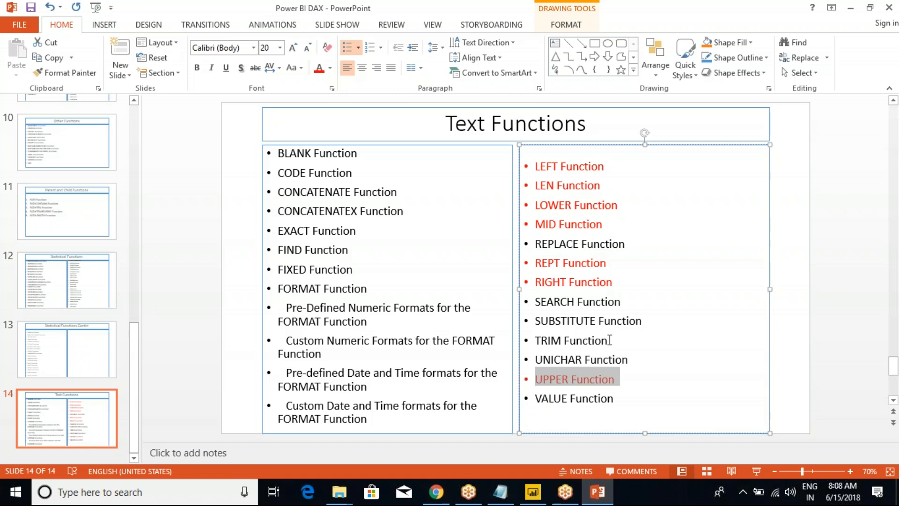
left_click_drag(609, 341, 535, 341)
left_click(325, 73)
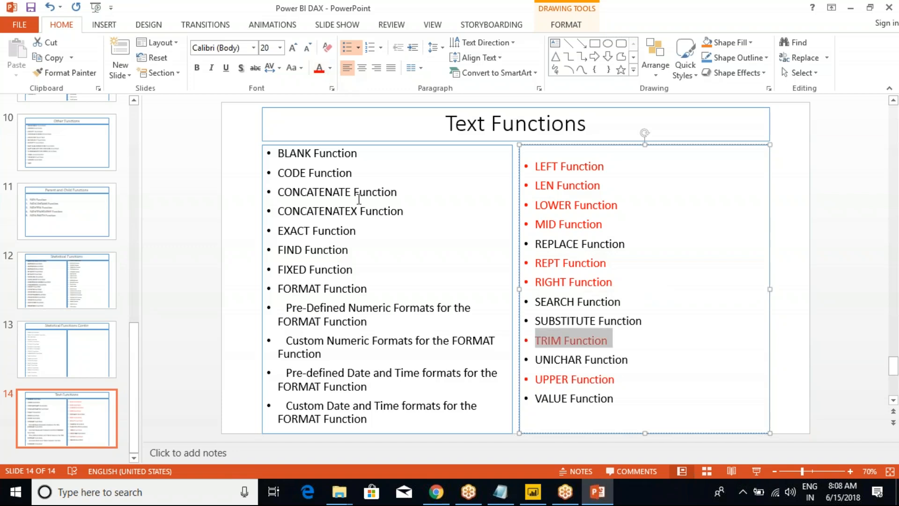
- Point out the REPLACE, SEARCH and SUBSTITUTE entries on the slide by highlighting each name in turn
left_click(595, 223)
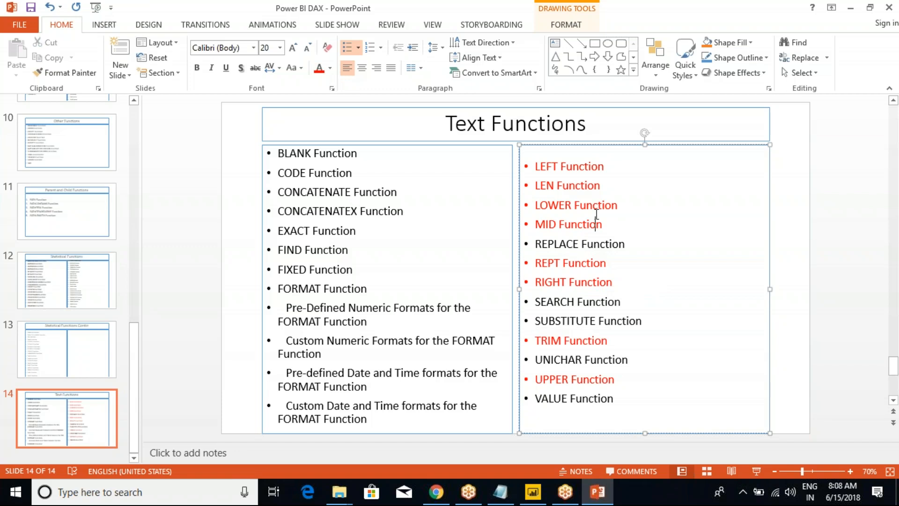
double_click(557, 245)
double_click(555, 301)
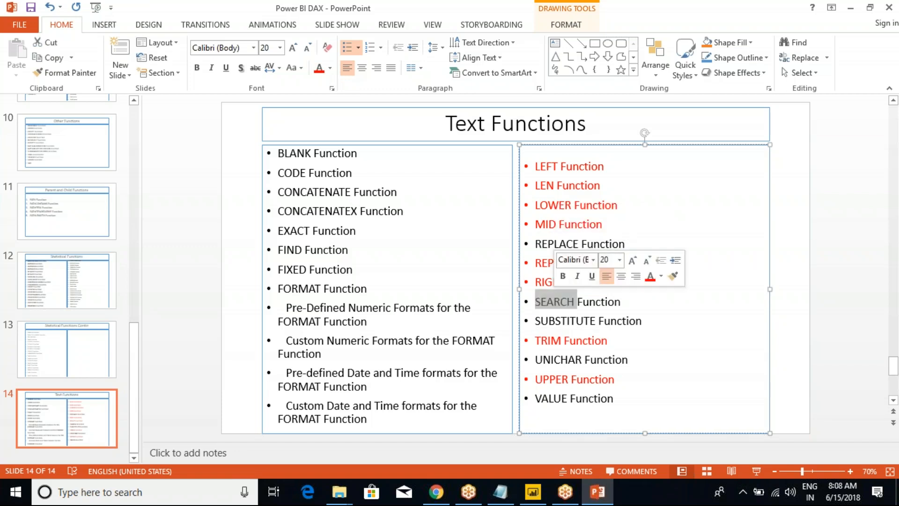
double_click(551, 324)
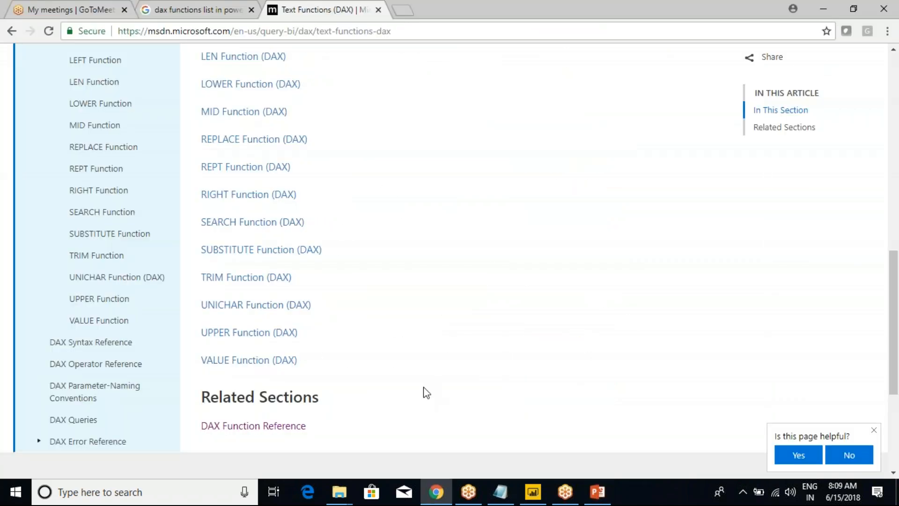
- Switch to Power BI Desktop and add a calculated column to the TextFunctions table, entering C_Replace as its name
mouse_move(600, 492)
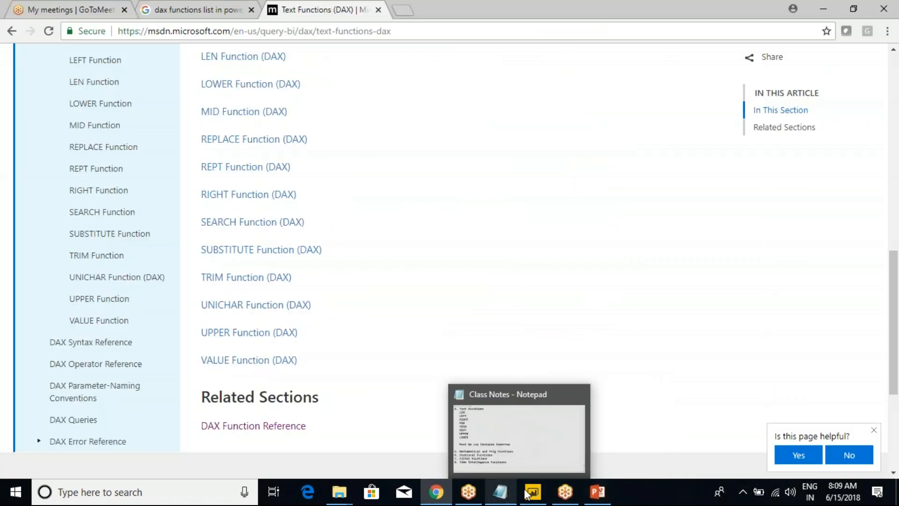
left_click(532, 464)
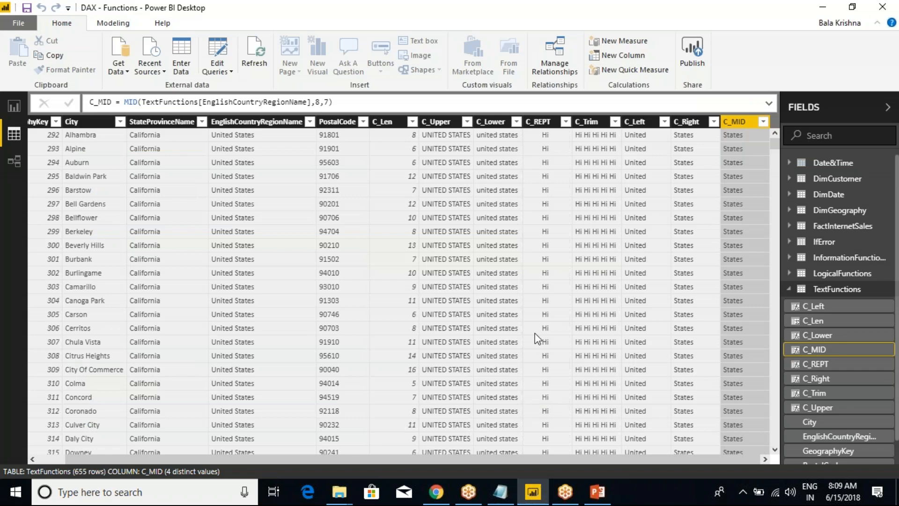
right_click(729, 124)
left_click(778, 261)
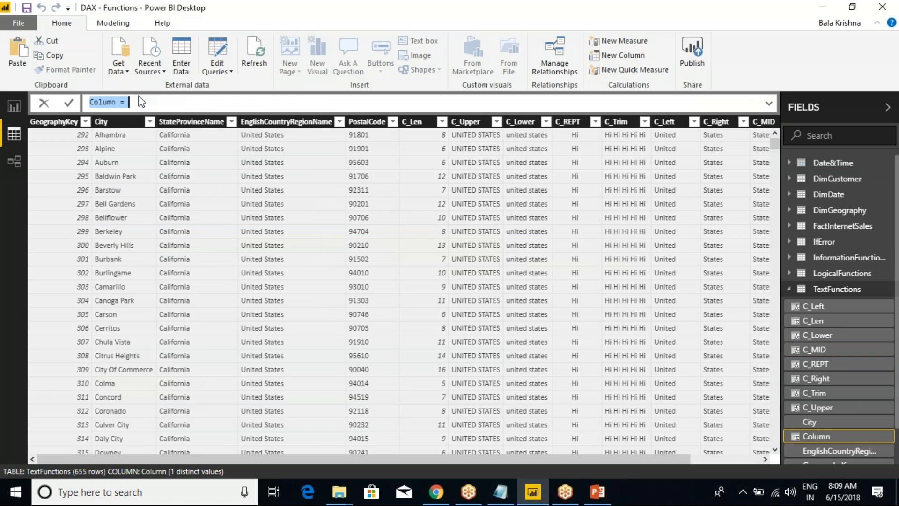
type("C_Replace")
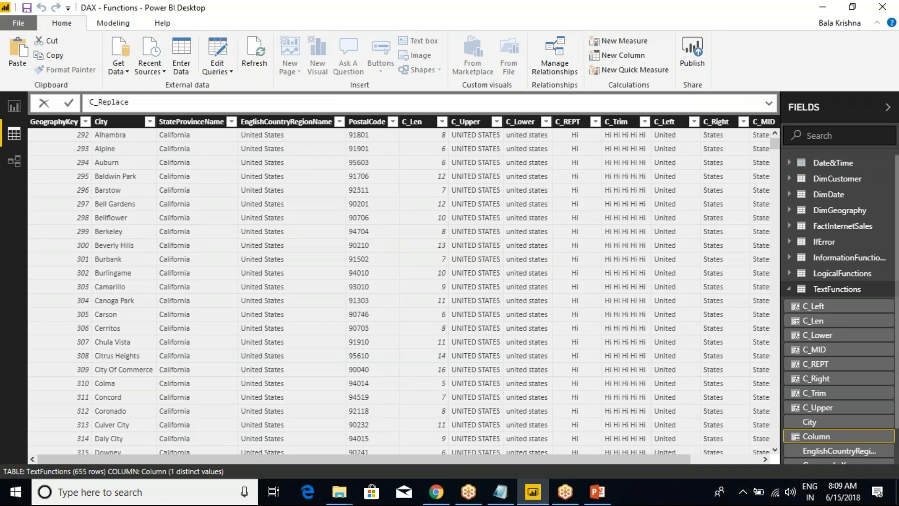
- Define C_Replace as REPLACE(TextFunctions[EnglishCountryRegionName],1,7,"Testing")
type(" = replace")
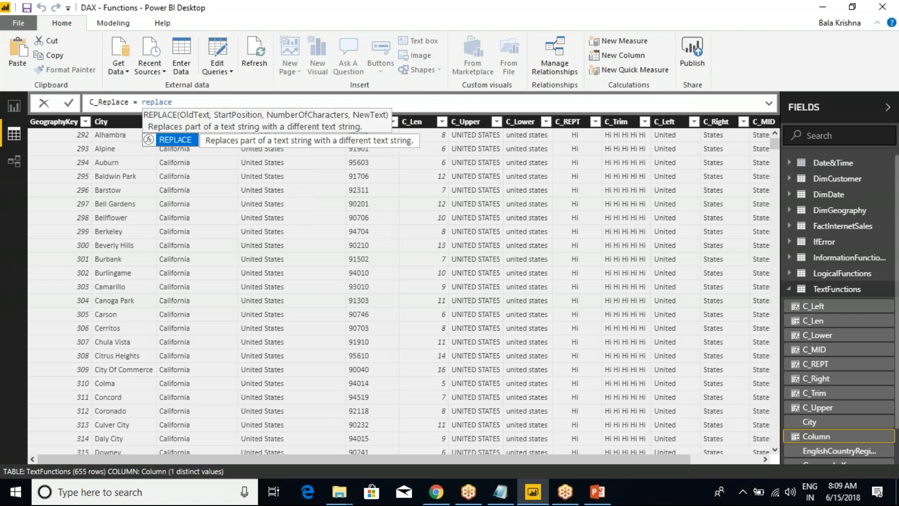
key("Tab")
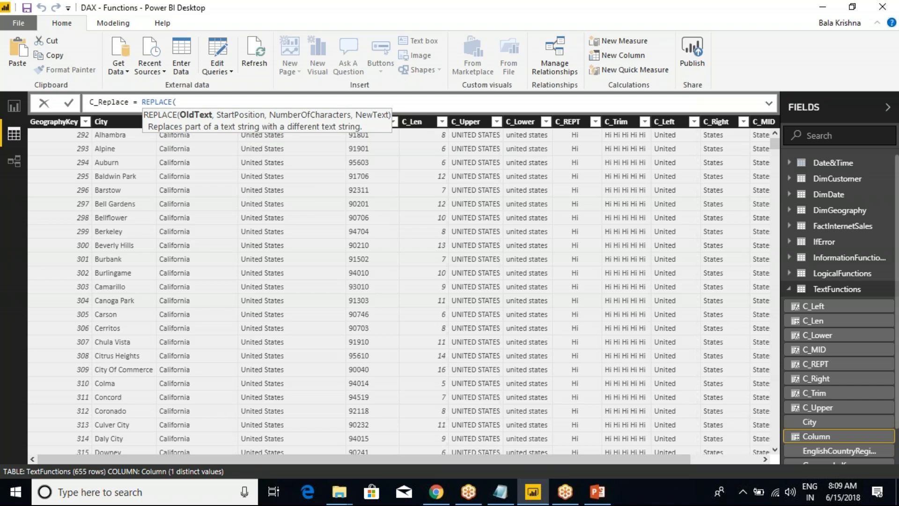
type("TextFunctions[EnglishCountryRegionName]")
key("Tab")
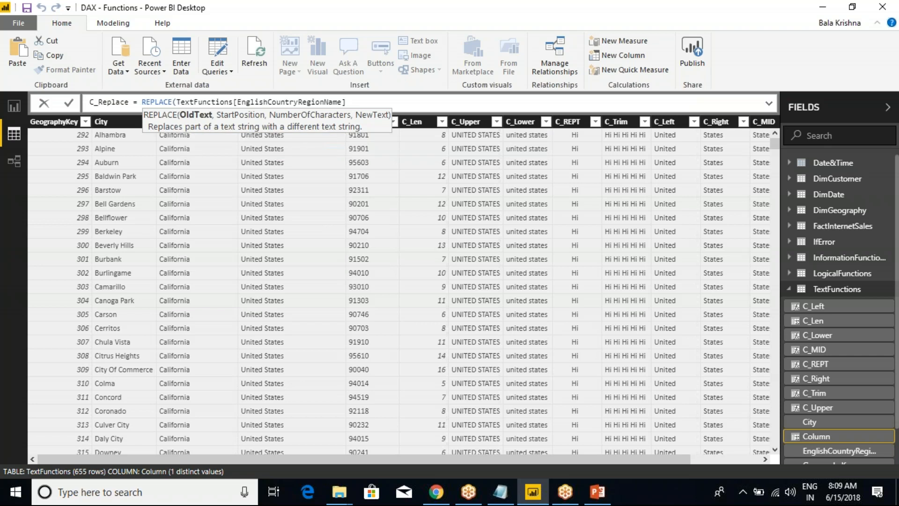
type(",")
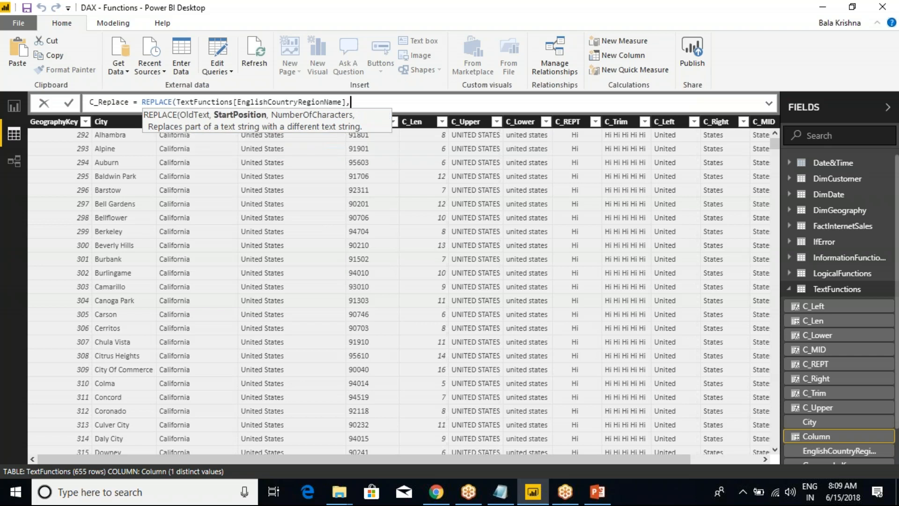
type("1,7")
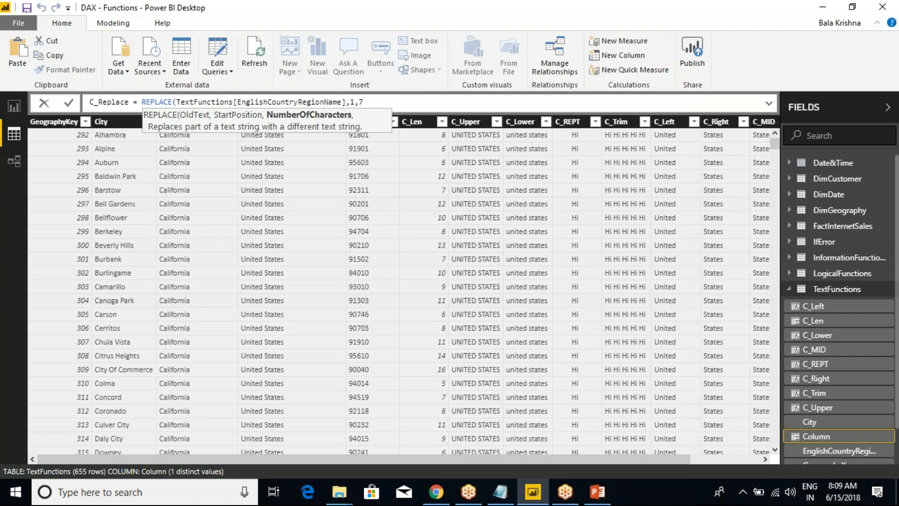
type(",")
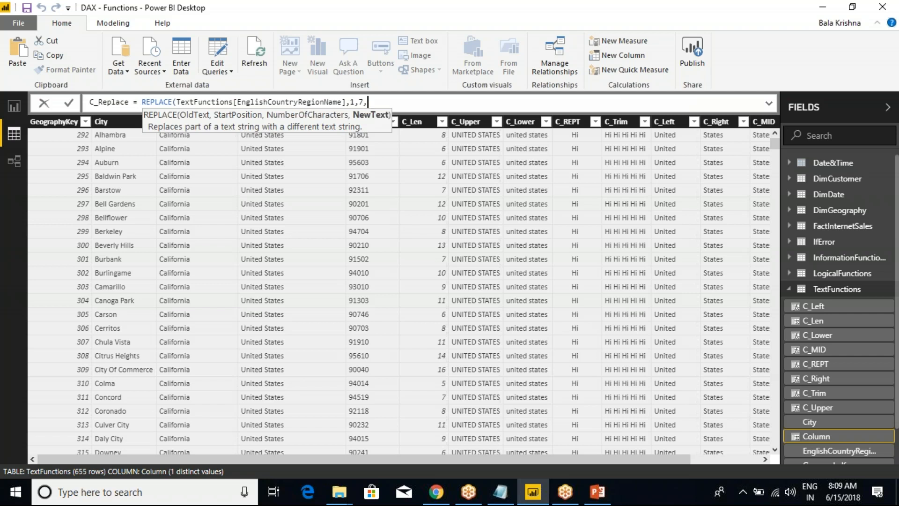
type("\"\"")
type("Testing")
left_click(425, 99)
type(")")
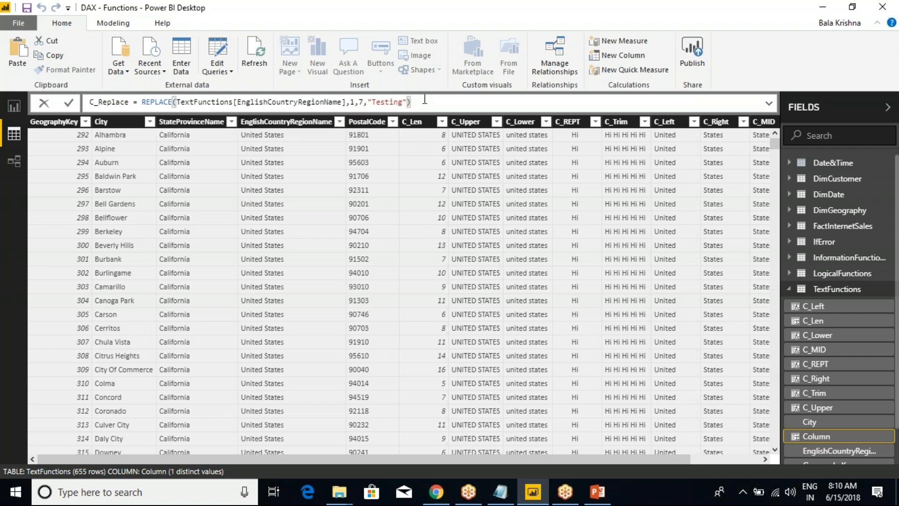
key("Return")
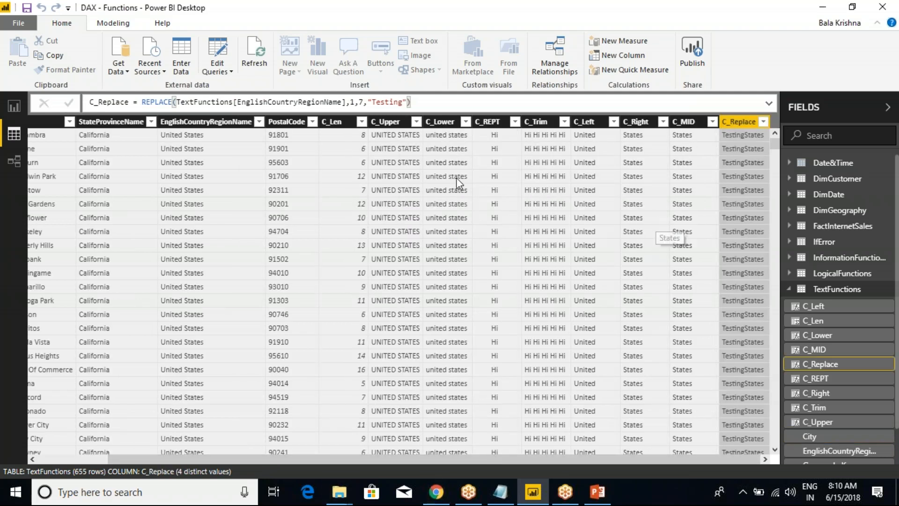
- Mark the word United in the EnglishCountryRegionName column and its replacement in C_Replace with red screen strokes, then clear them
left_click(202, 123)
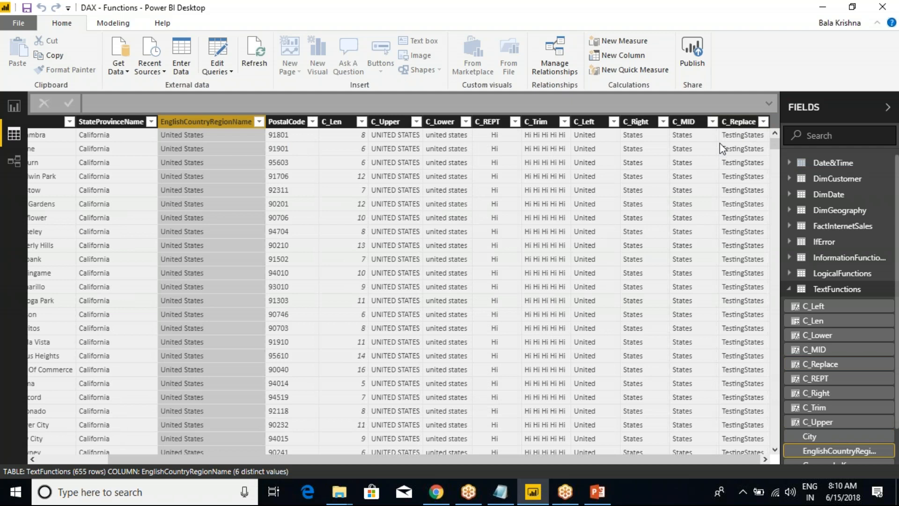
key("ctrl+2")
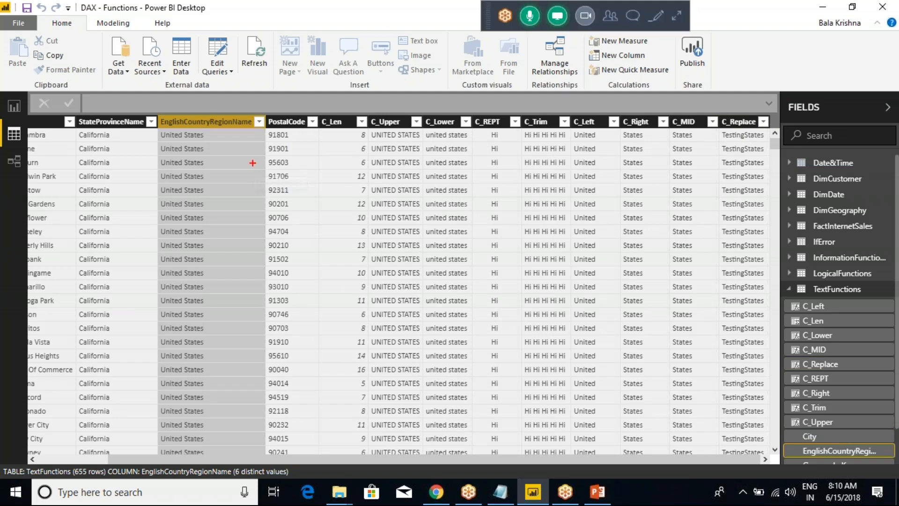
left_click_drag(169, 76, 175, 106)
mouse_move(161, 136)
left_mouse_down()
mouse_move(161, 164)
mouse_move(184, 169)
left_mouse_up()
left_click_drag(161, 139, 180, 139)
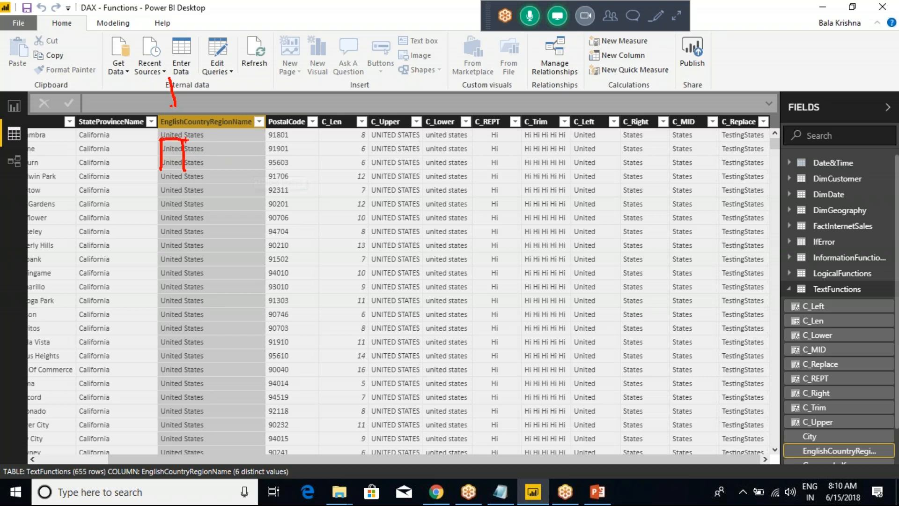
mouse_move(750, 126)
left_mouse_down()
mouse_move(704, 127)
mouse_move(735, 138)
left_mouse_up()
key("Escape")
- Mark the column, start position, character count and new text arguments in the C_Replace formula in red, then clear the marks
left_click(745, 126)
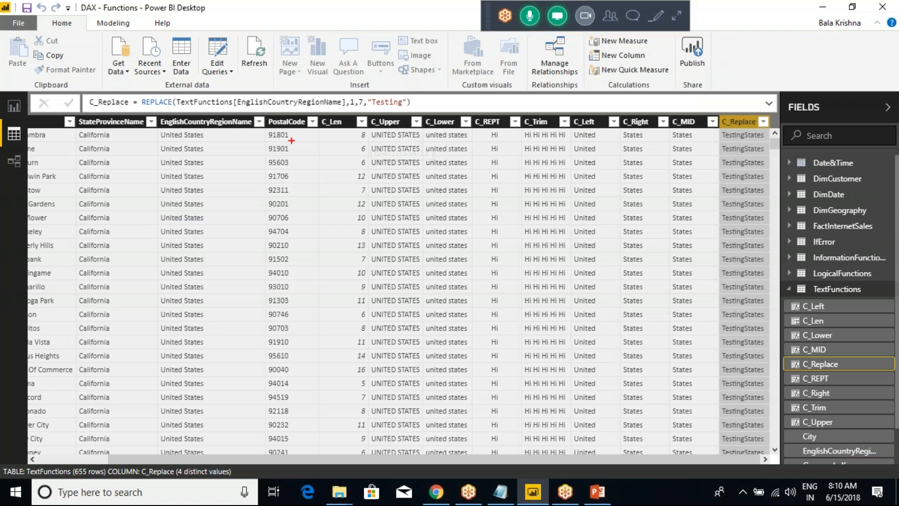
mouse_move(179, 109)
left_mouse_down()
mouse_move(179, 121)
mouse_move(328, 134)
mouse_move(345, 126)
left_mouse_up()
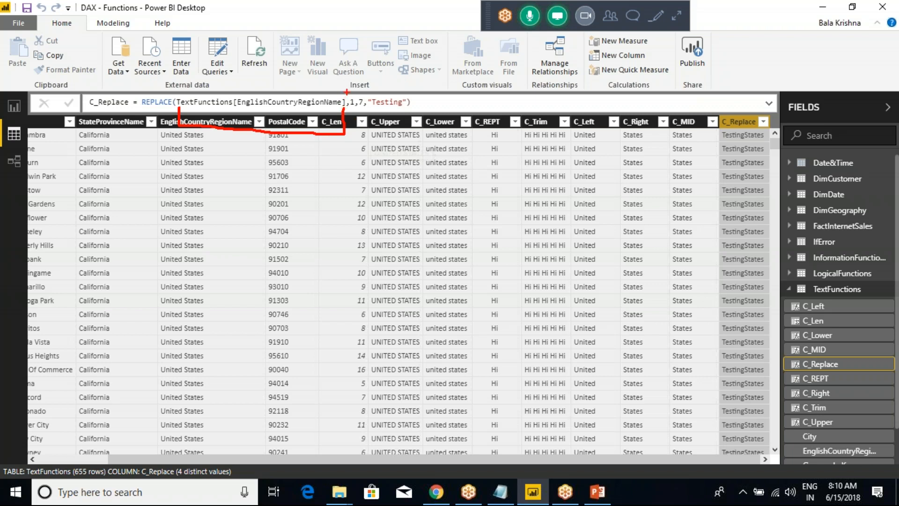
left_click_drag(352, 91, 350, 64)
left_click_drag(361, 90, 362, 65)
left_click_drag(385, 43, 388, 91)
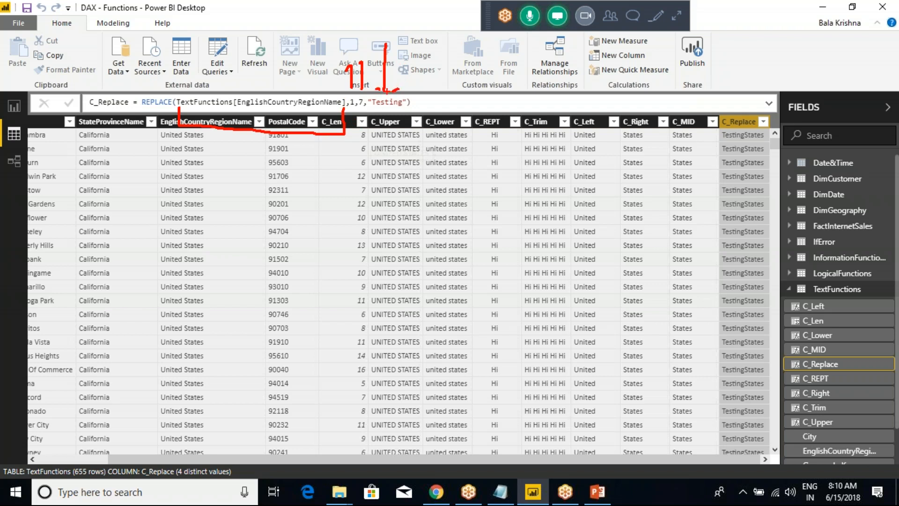
key("Escape")
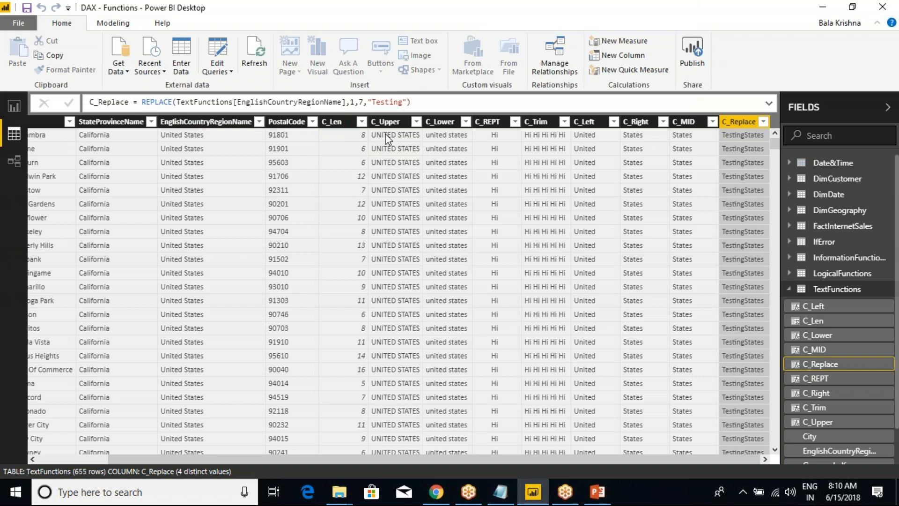
- Add a leading space to the C_Replace formula's new text so it reads " Testing"
double_click(389, 103)
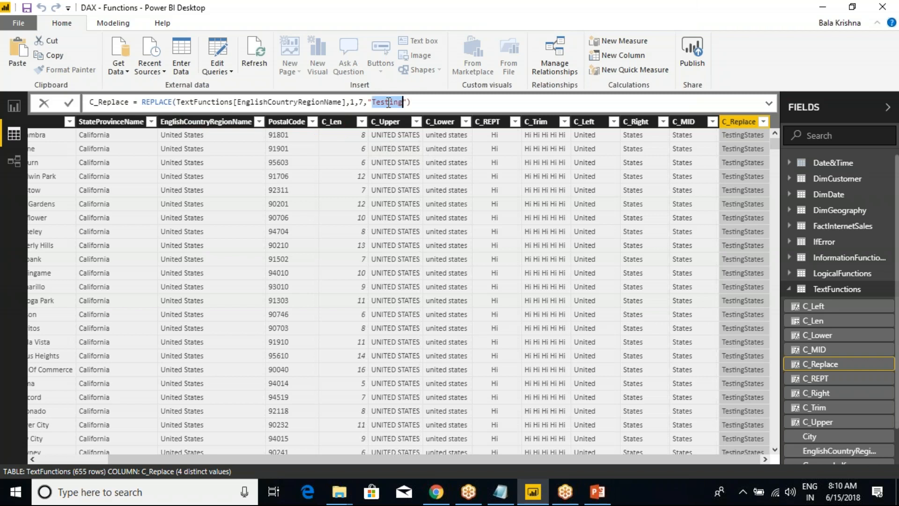
left_click(409, 102)
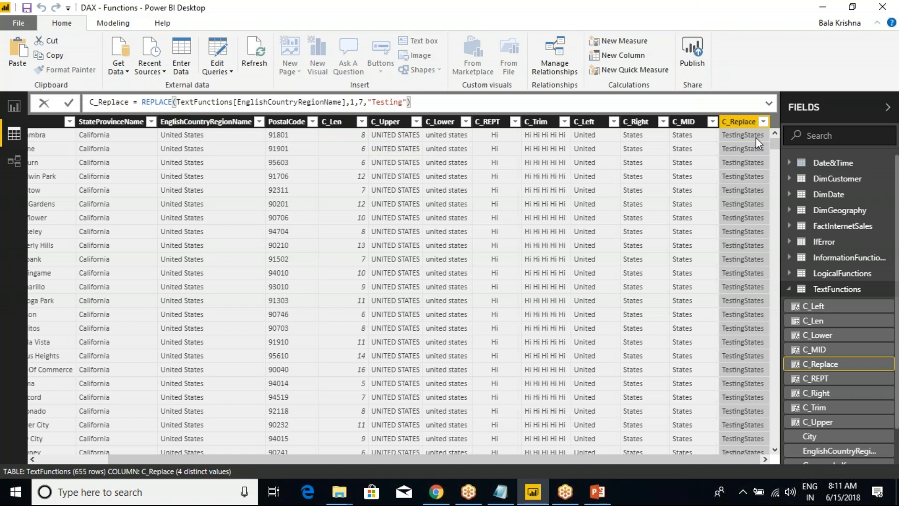
left_click(373, 102)
key("Return")
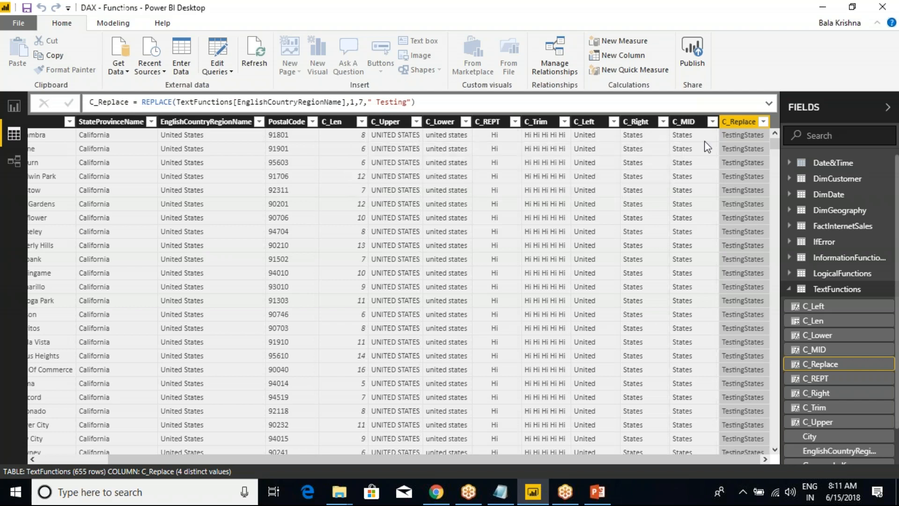
- Move the space in the C_Replace formula's new text to the end so it reads "Testing "
left_click(382, 101)
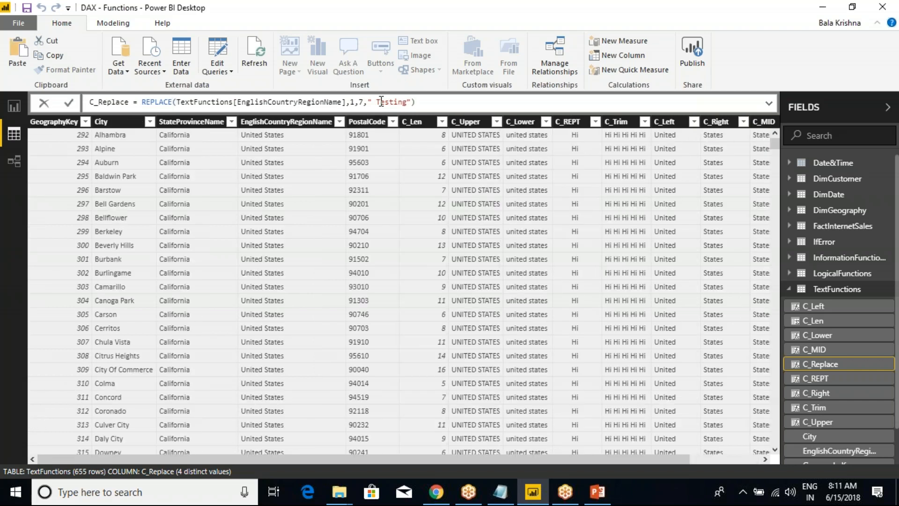
key("BackSpace")
left_click(403, 101)
key("Return")
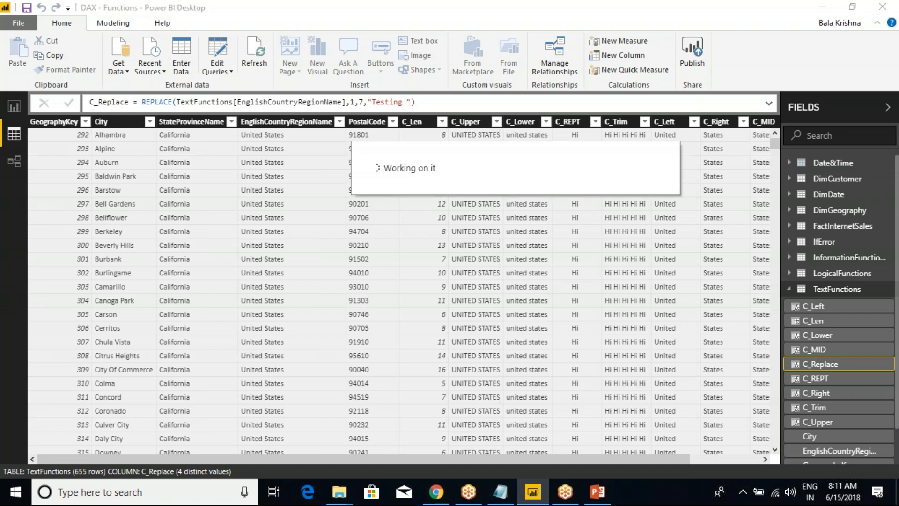
left_click(461, 103)
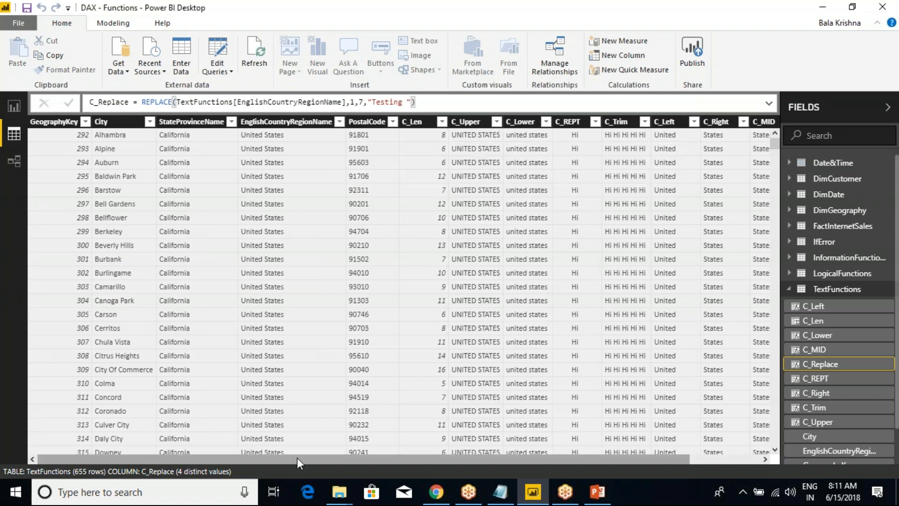
left_click_drag(288, 455, 334, 457)
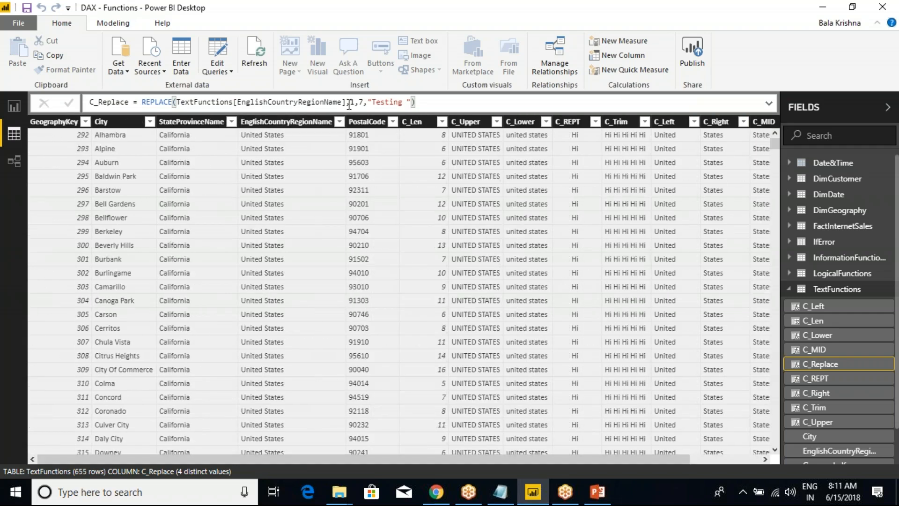
- Redefine C_Replace as REPLACE(TextFunctions[GeographyKey],1,1,555)
left_click_drag(349, 103, 178, 103)
type("geo")
key("Down")
key("Down")
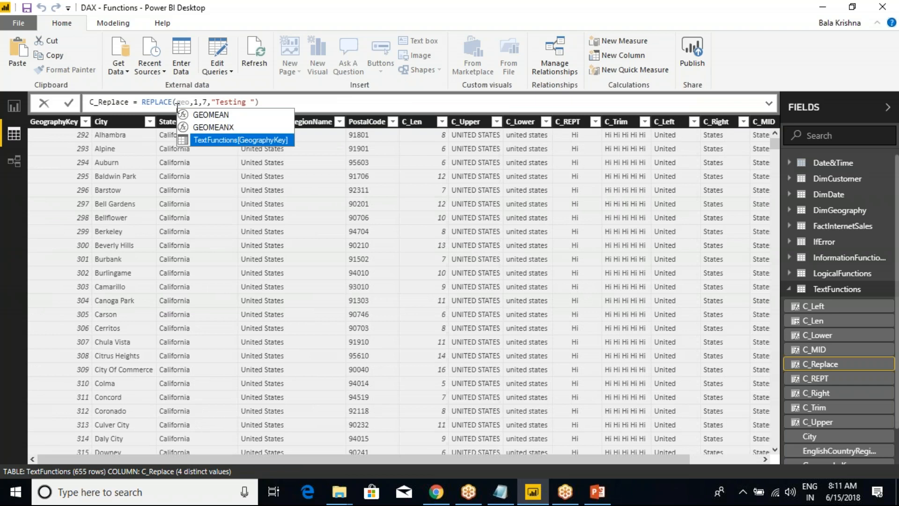
key("Tab")
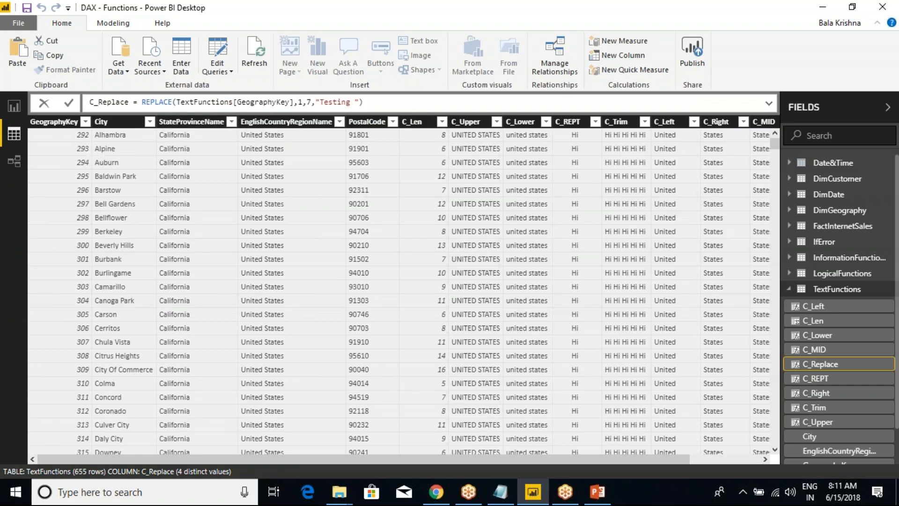
left_click(311, 104)
key("BackSpace")
type("1")
left_click(353, 104)
key("BackSpace")
key("BackSpace")
key("BackSpace")
key("BackSpace")
key("BackSpace")
key("BackSpace")
key("BackSpace")
key("BackSpace")
key("BackSpace")
key("BackSpace")
key("BackSpace")
type("5")
key("Return")
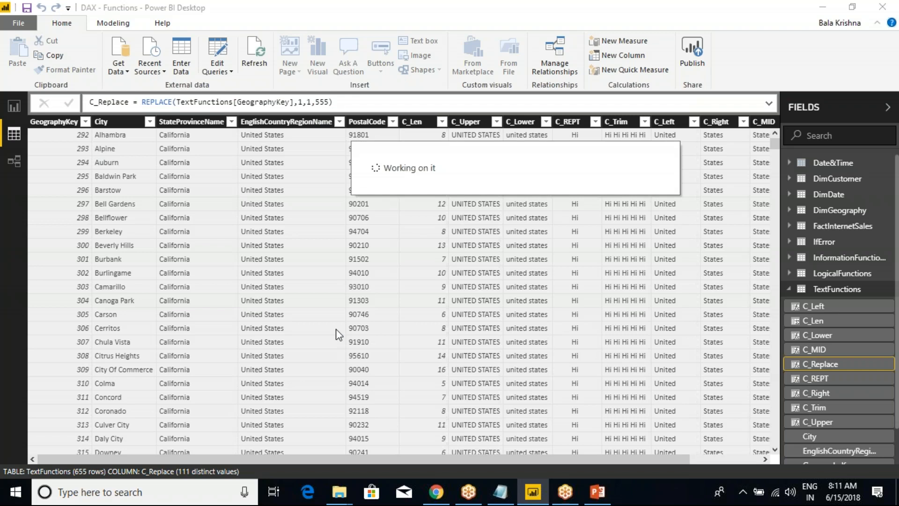
- Check the data type of the GeographyKey column and compare its values with those in C_Replace
left_click_drag(307, 457, 149, 413)
left_click(52, 122)
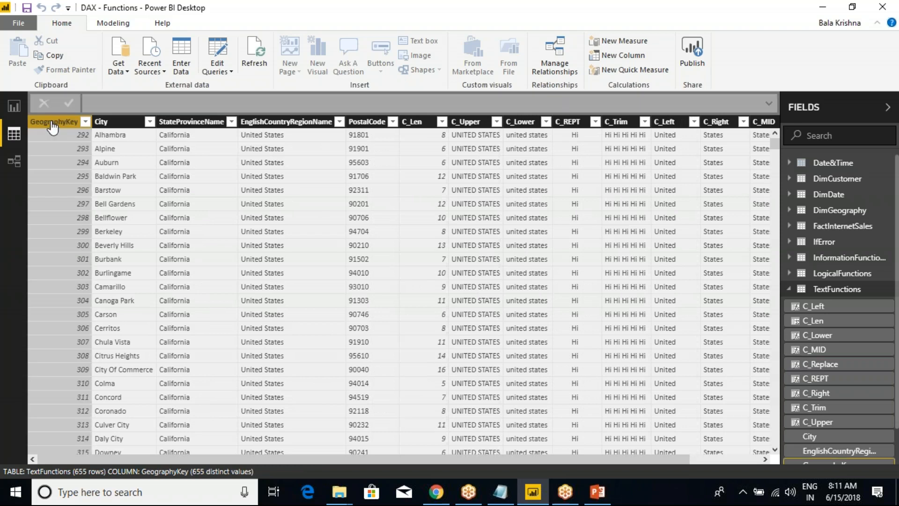
left_click(102, 27)
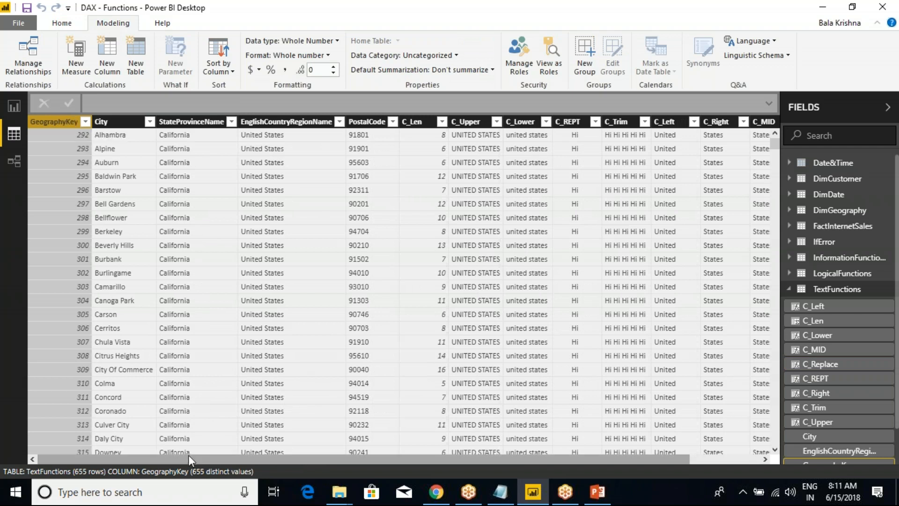
left_click_drag(187, 456, 258, 457)
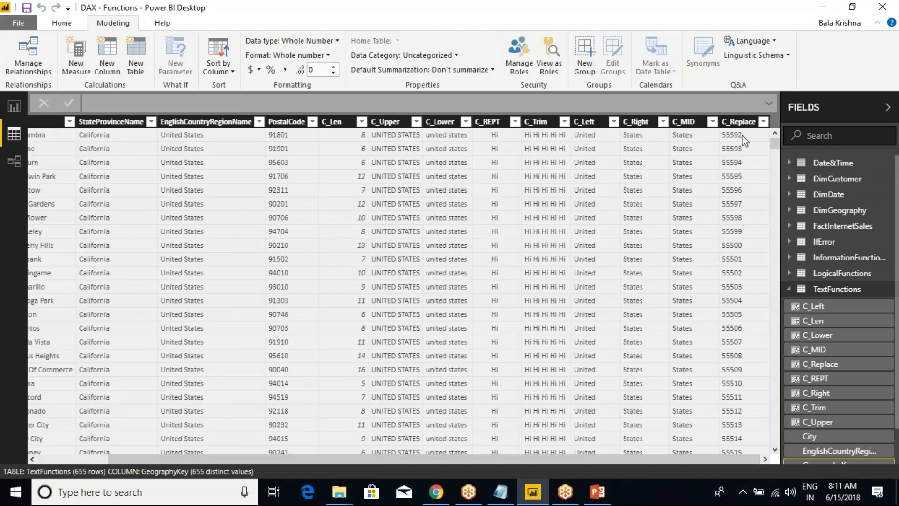
- Enclose the new text 555 in double quotes in the C_Replace formula and review the column's values
left_click(739, 122)
left_click(331, 102)
type("\"")
key("Left")
key("Left")
key("Left")
key("Left")
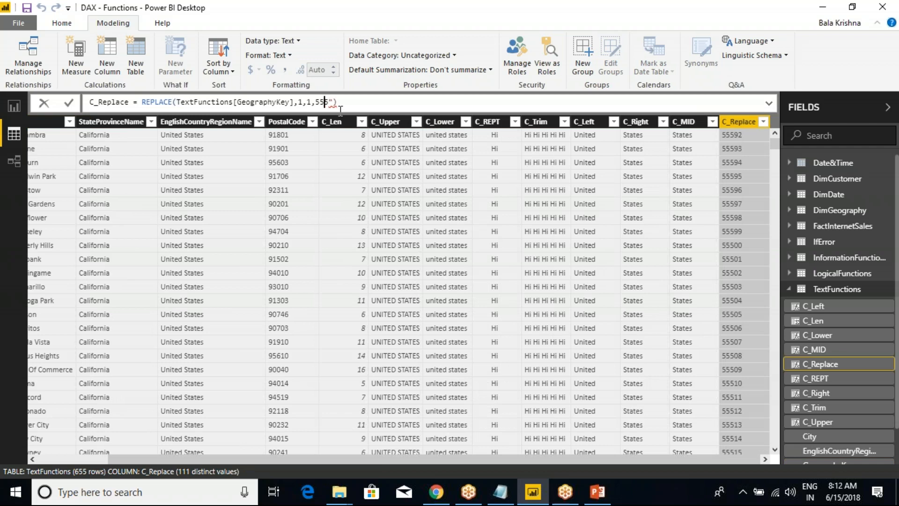
type("\"")
left_click(378, 99)
key("Return")
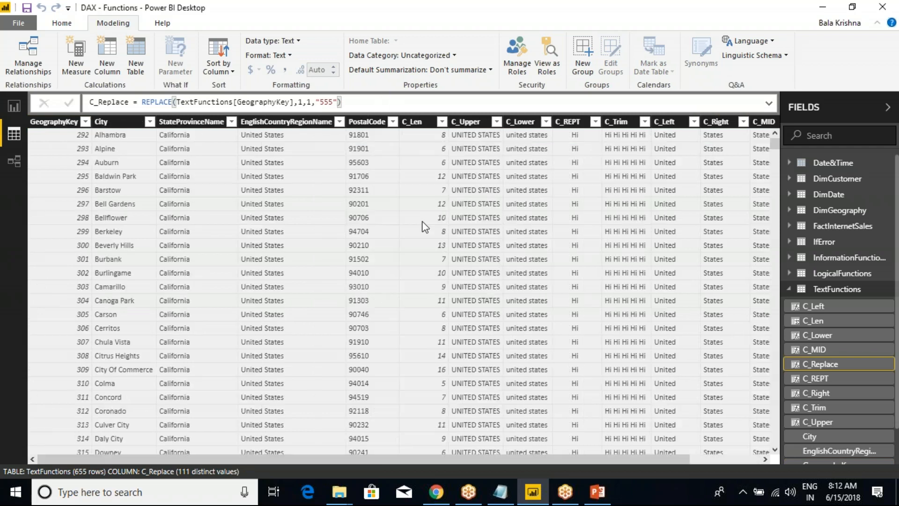
left_click_drag(304, 460, 536, 456)
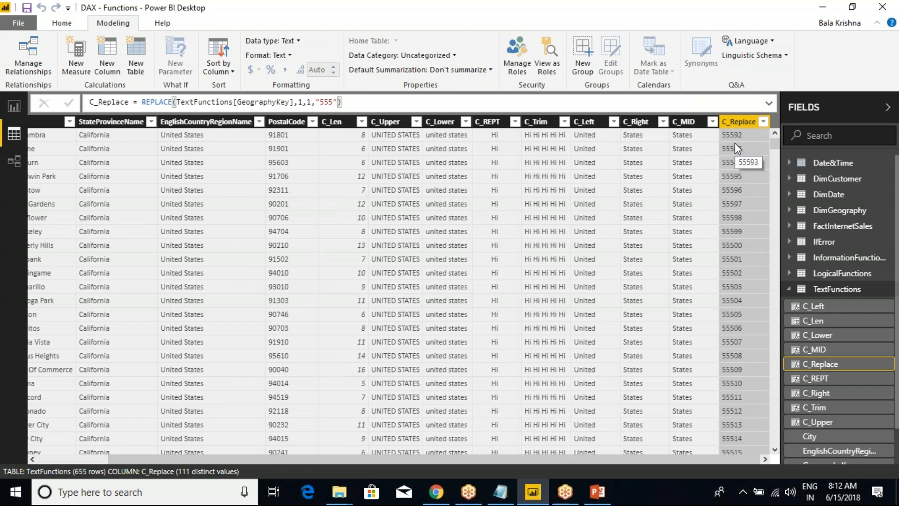
left_click(323, 102)
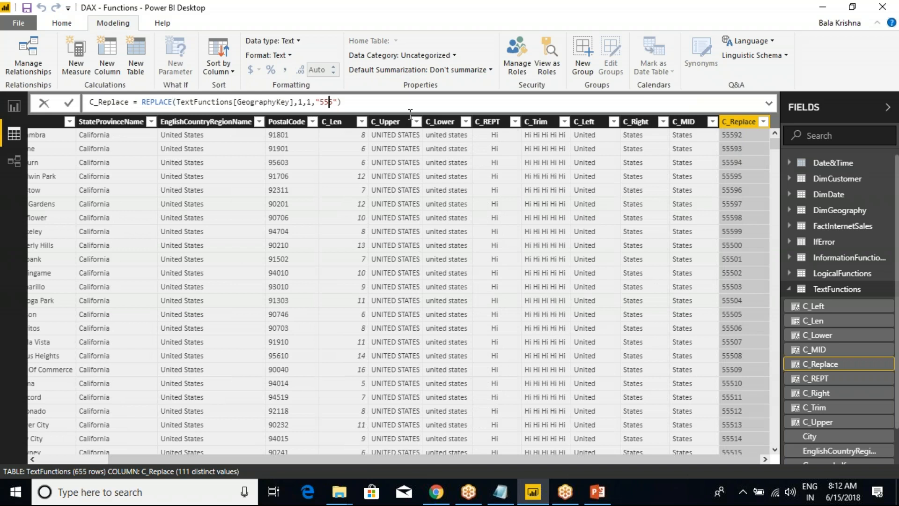
left_click(725, 125)
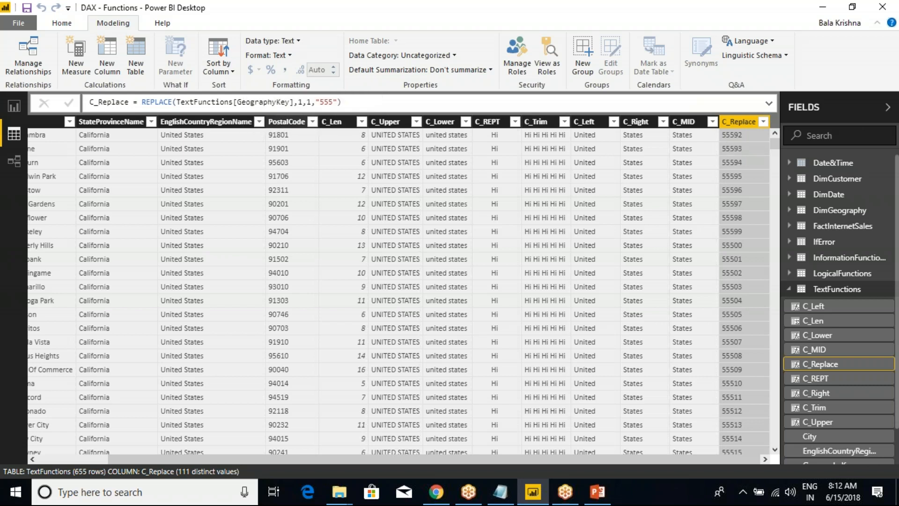
left_click(339, 103)
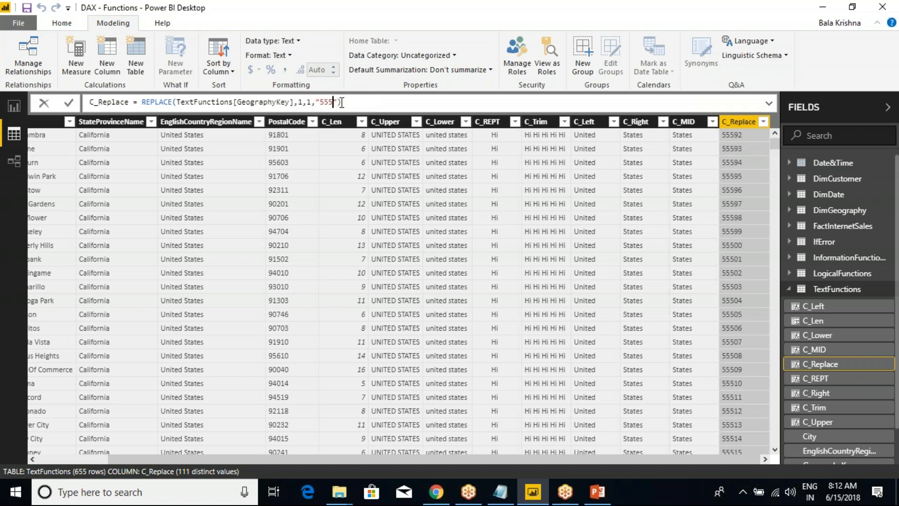
type(")")
key("BackSpace")
key("BackSpace")
key("BackSpace")
key("BackSpace")
key("BackSpace")
key("BackSpace")
key("BackSpace")
key("BackSpace")
key("BackSpace")
key("BackSpace")
key("BackSpace")
key("BackSpace")
key("BackSpace")
key("BackSpace")
key("BackSpace")
key("BackSpace")
key("BackSpace")
key("BackSpace")
key("BackSpace")
key("BackSpace")
key("BackSpace")
key("BackSpace")
key("BackSpace")
key("BackSpace")
key("BackSpace")
key("ctrl+z")
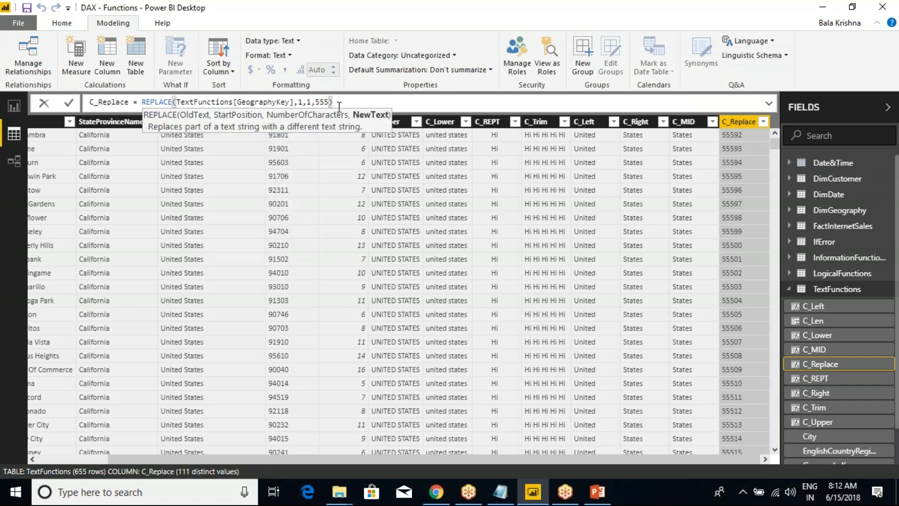
- Redefine C_Replace as REPLACE(TextFunctions[EnglishCountryRegionName],1,7,"Testing ")
left_click_drag(339, 102, 177, 103)
type("Eng")
key("Tab")
type(",")
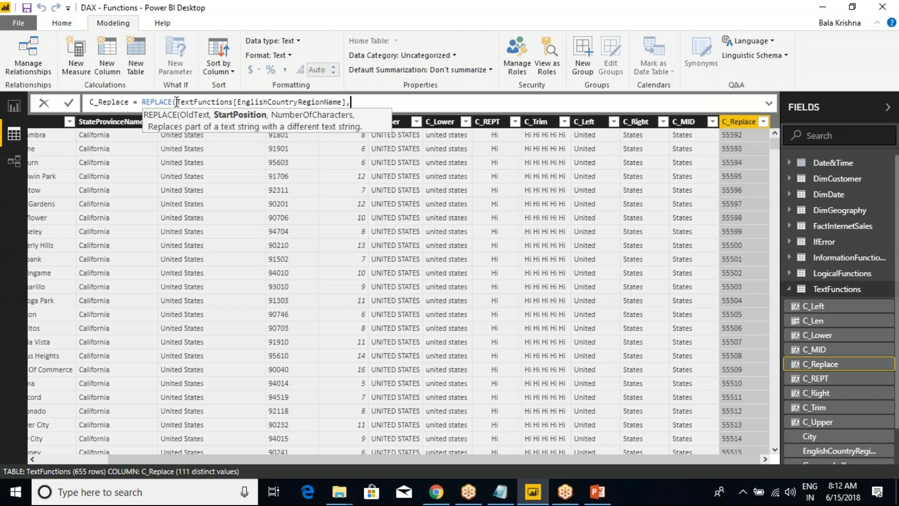
type("1,7,\"Testing\")")
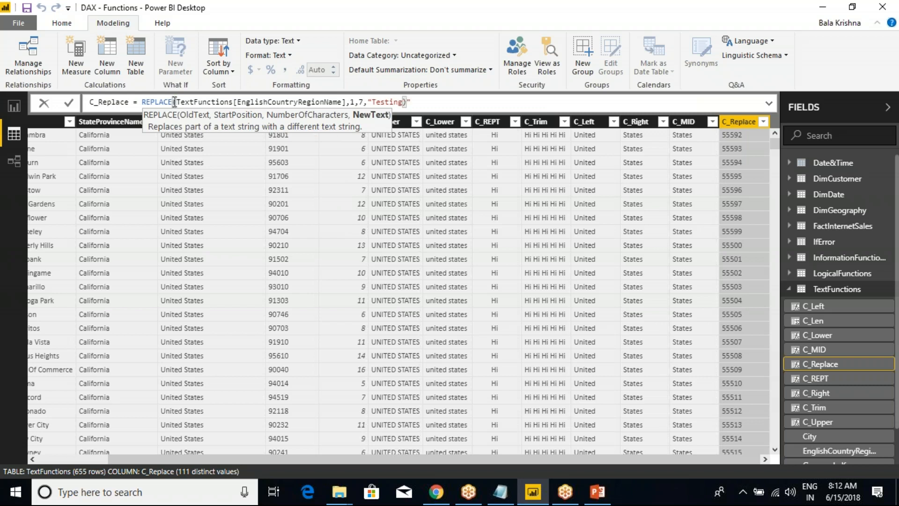
left_click(403, 103)
key("Delete")
type("\")")
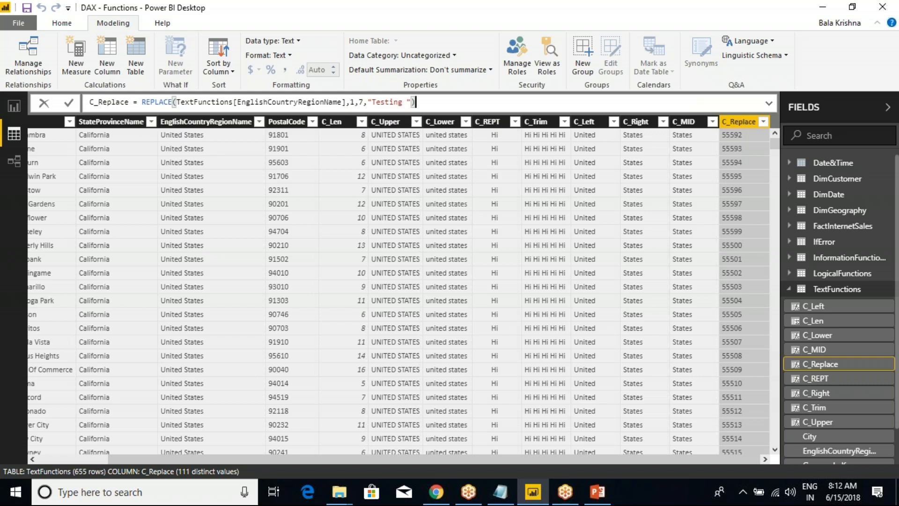
key("Return")
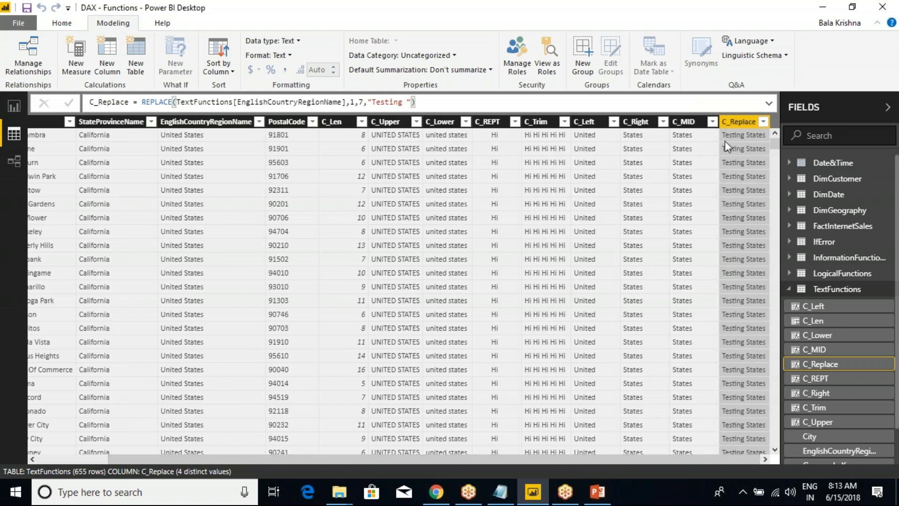
- Switch to PowerPoint and colour the REPLACE Function entry on the Text Functions slide red
left_click(604, 495)
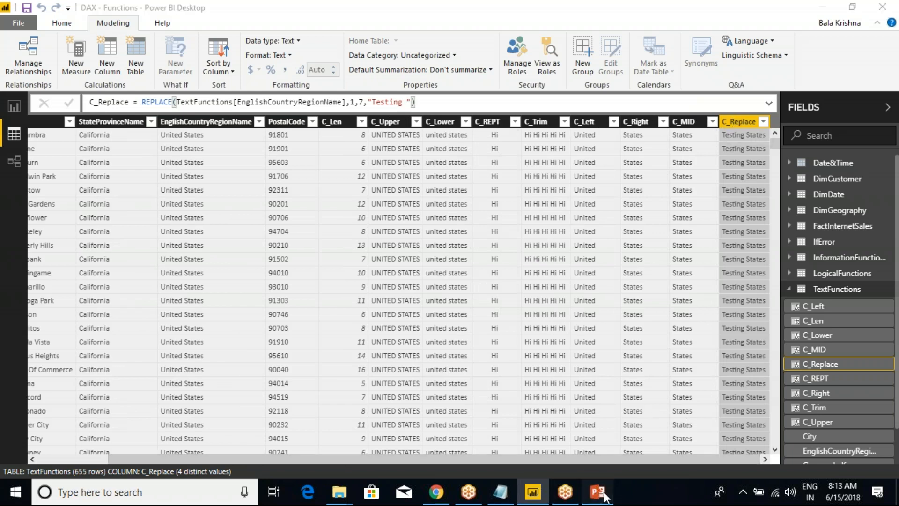
left_click_drag(627, 245, 536, 245)
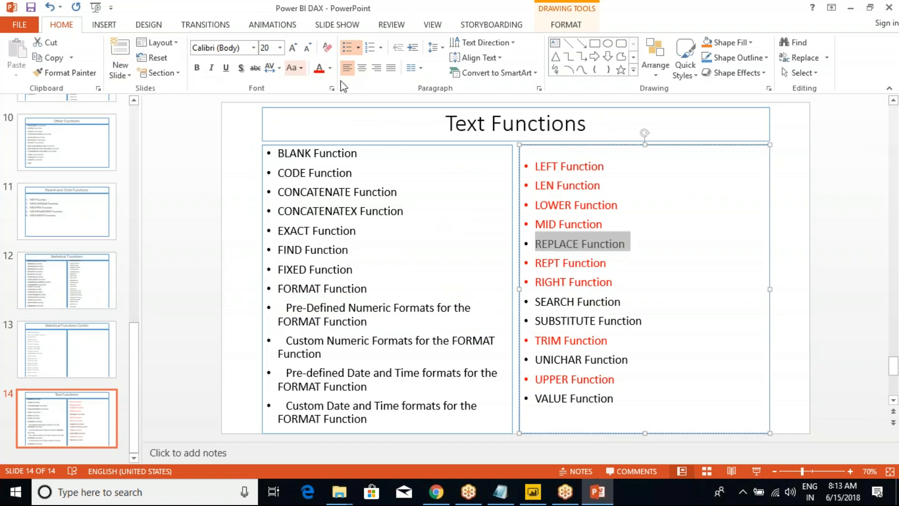
left_click(320, 68)
left_click(607, 302)
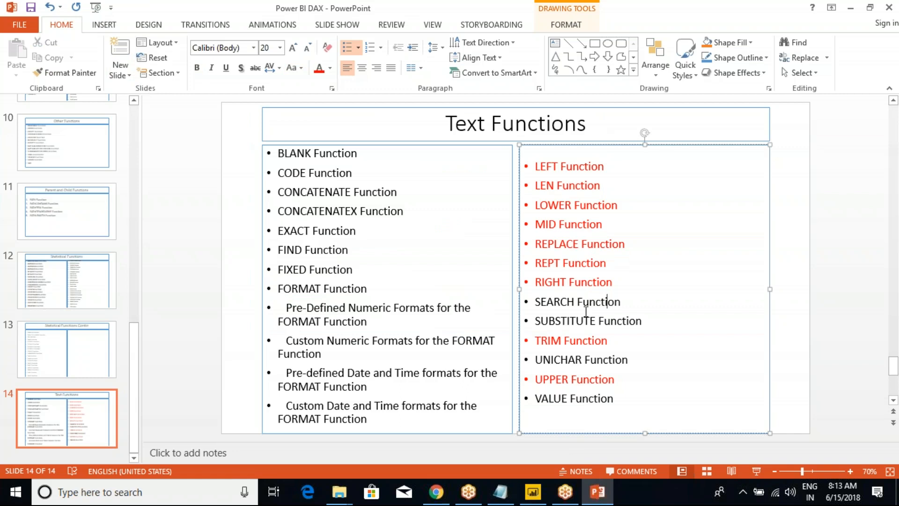
key("Left")
key("Left")
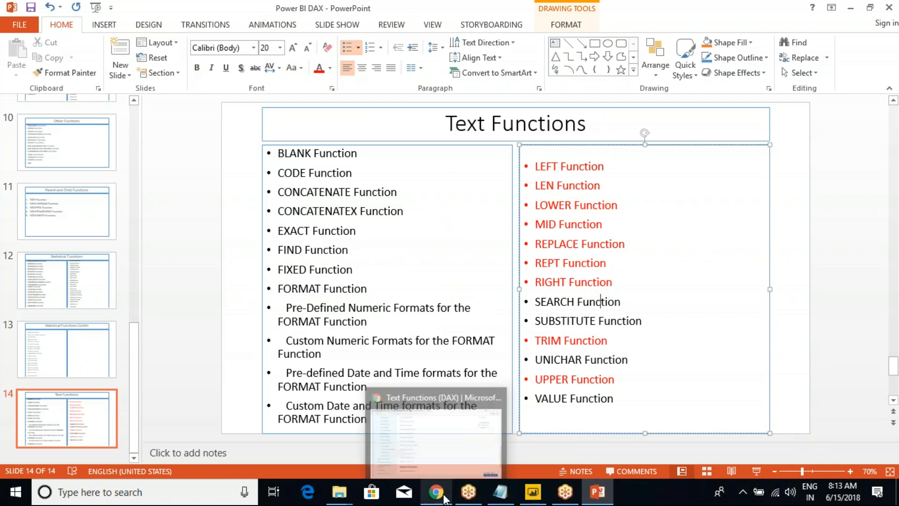
- Switch back to Power BI Desktop and add a calculated column named C_Search that begins with the SEARCH function
mouse_move(536, 499)
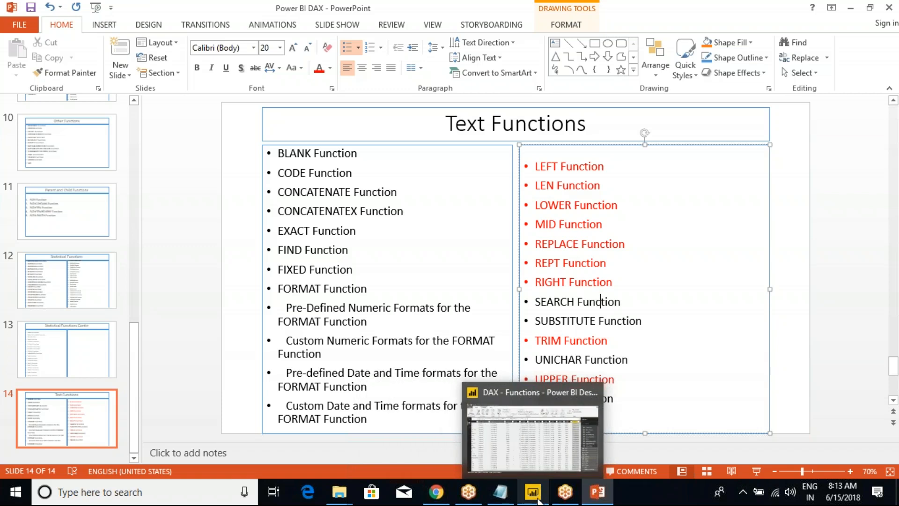
left_click(545, 461)
right_click(740, 122)
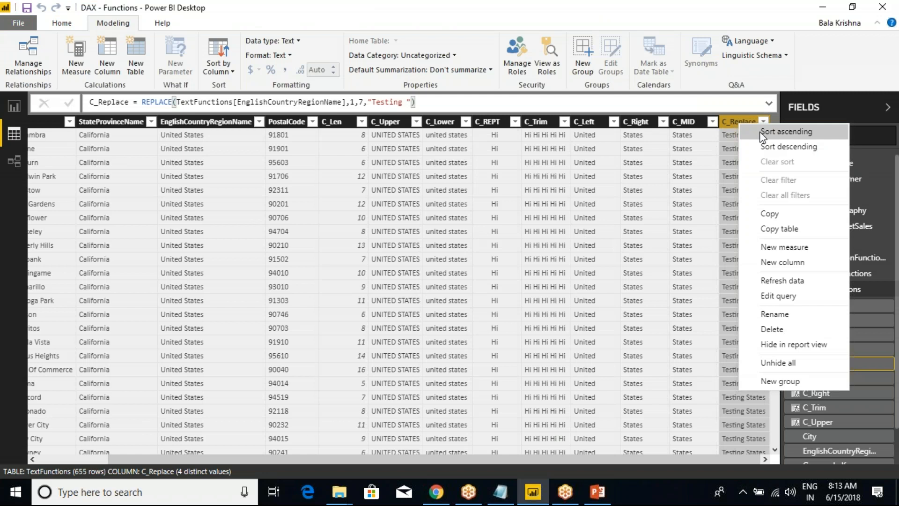
left_click(793, 262)
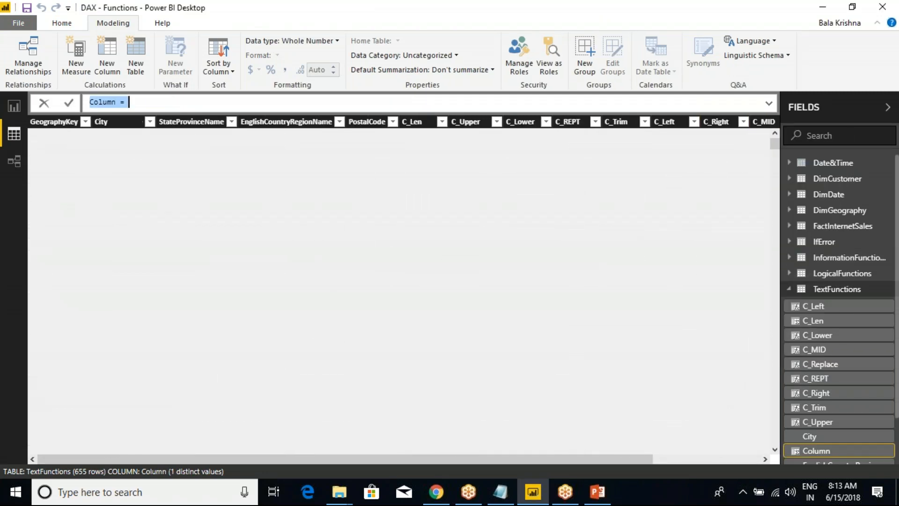
left_click(172, 103)
key("ctrl+a")
type("C_")
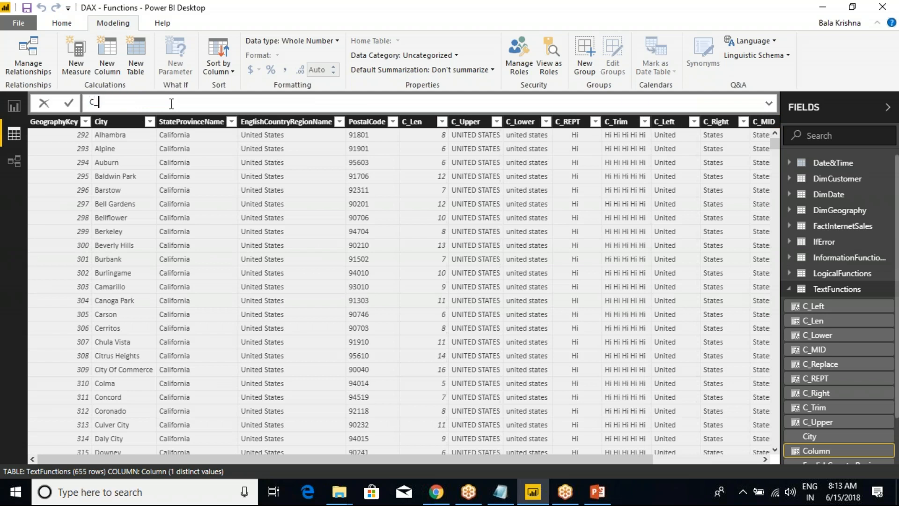
type("Search = sea")
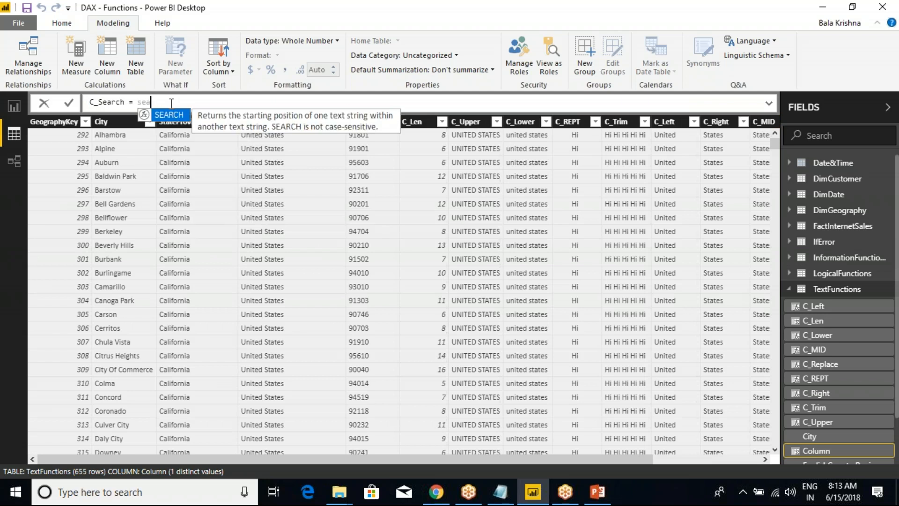
type("rch(")
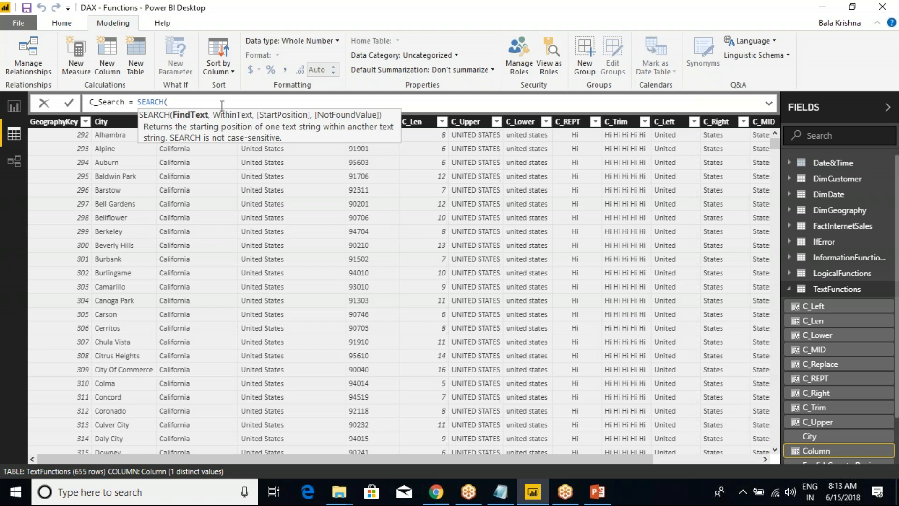
- Enter "States" as the text to find in the C_Search formula's SEARCH function
type("\"\"")
type("States")
key("BackSpace")
key("BackSpace")
key("BackSpace")
key("BackSpace")
key("BackSpace")
key("BackSpace")
type("States")
key("Right")
type(",")
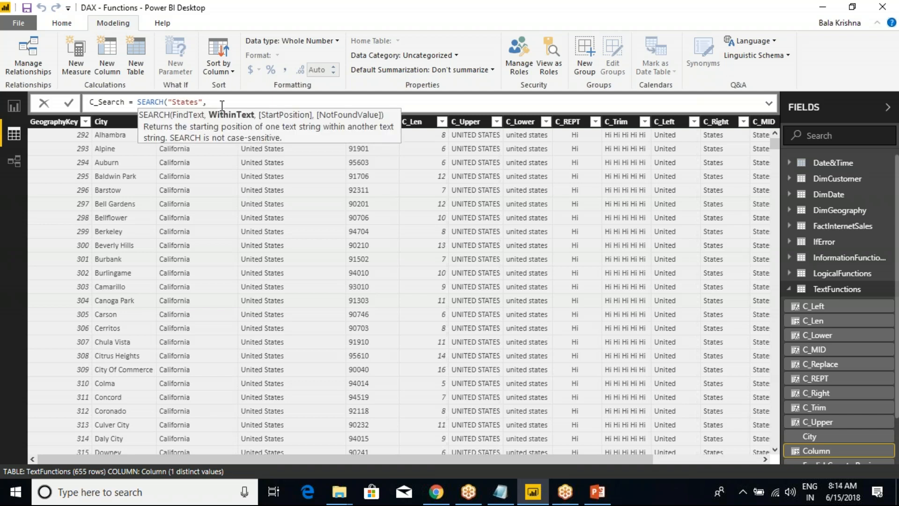
- Complete the C_Search formula with TextFunctions[EnglishCountryRegionName], start position 1 and not-found value "NA", and commit it
type("eng")
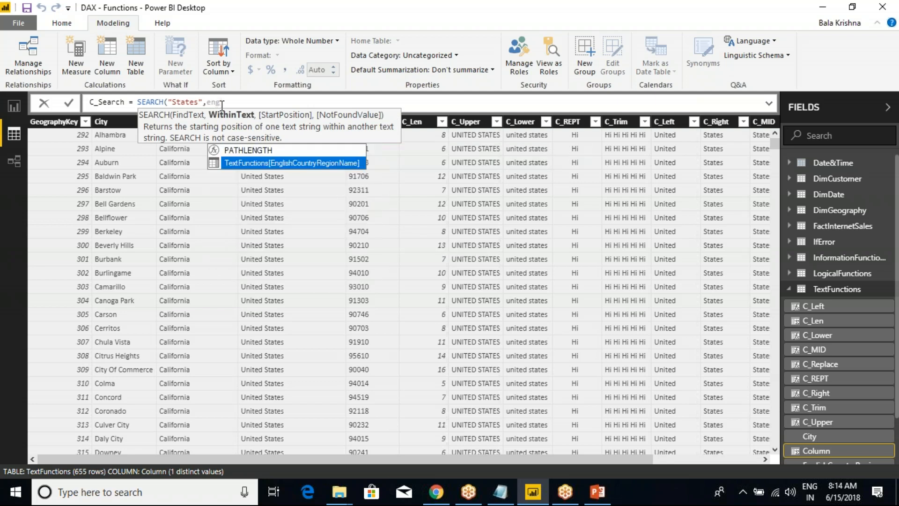
key("Tab")
type(",")
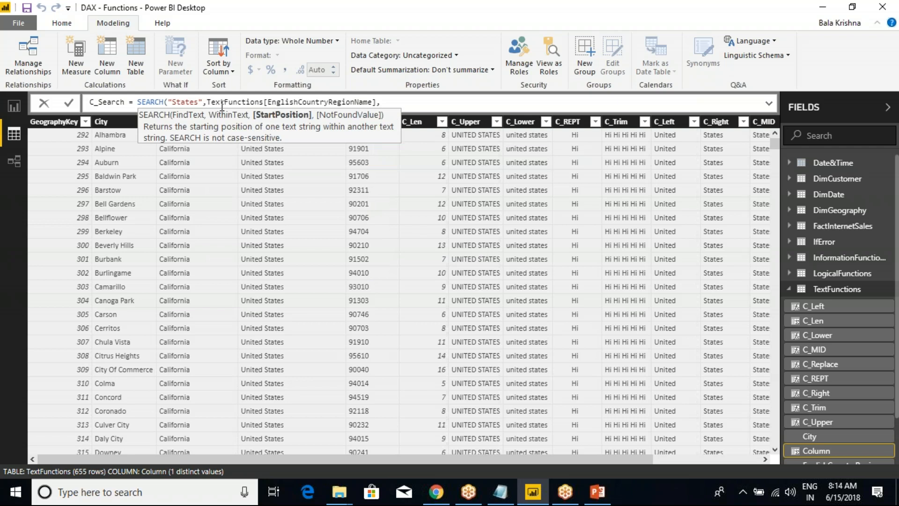
type("1,")
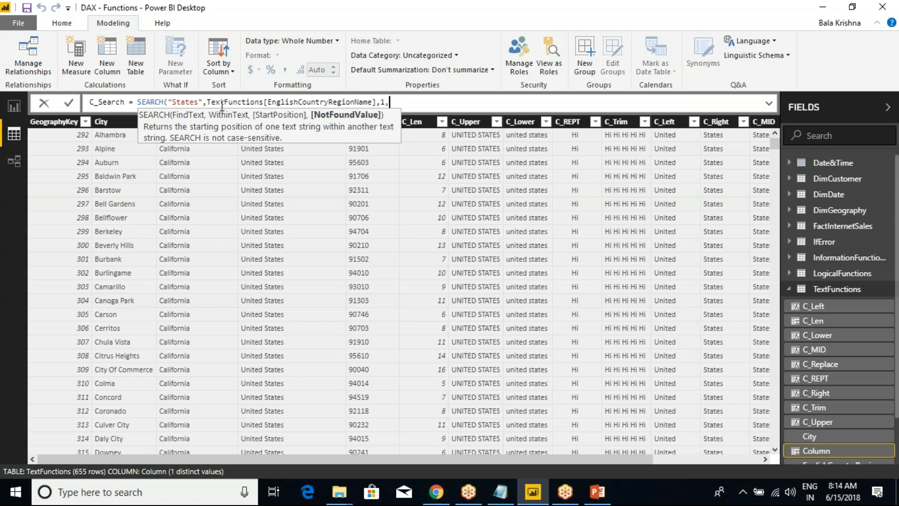
type("\"")
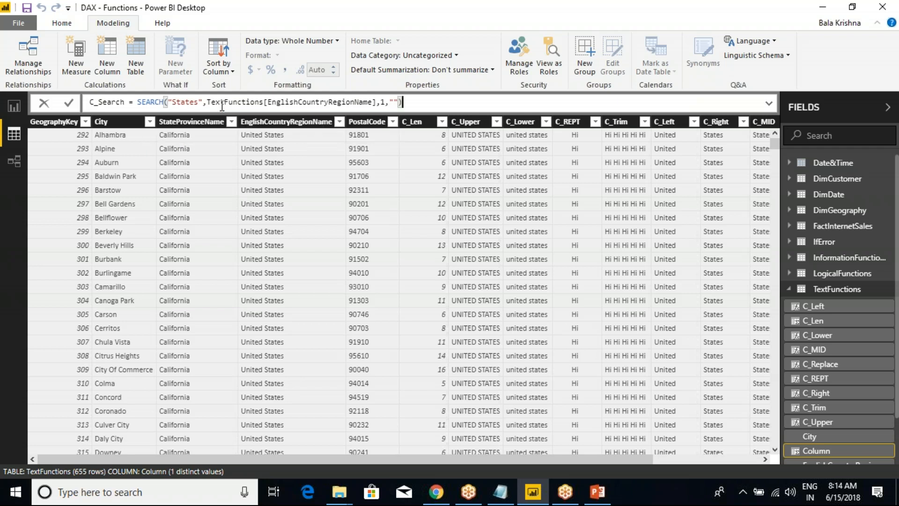
type("NA")
left_click(422, 99)
key("Return")
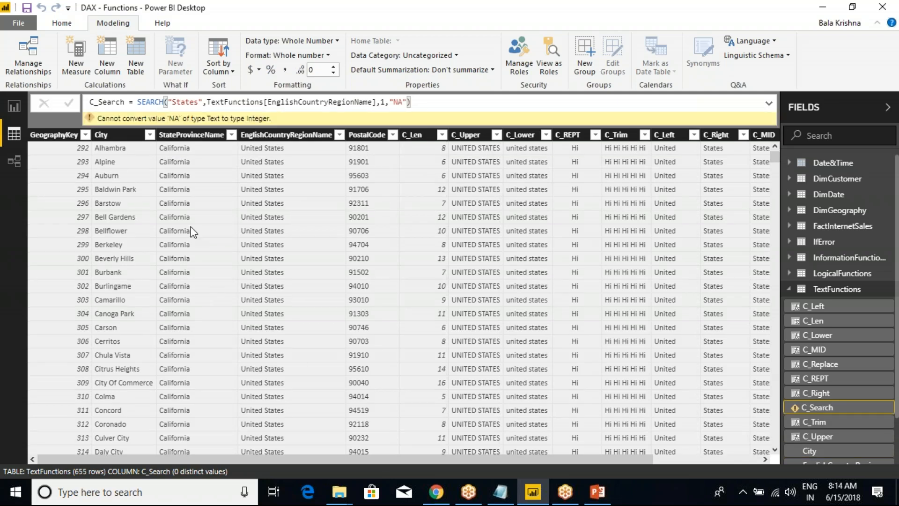
- Replace the not-found value in the C_Search formula with -1 and review the column's values
left_click(411, 111)
key("BackSpace")
key("BackSpace")
key("BackSpace")
key("BackSpace")
type("-1")
key("Return")
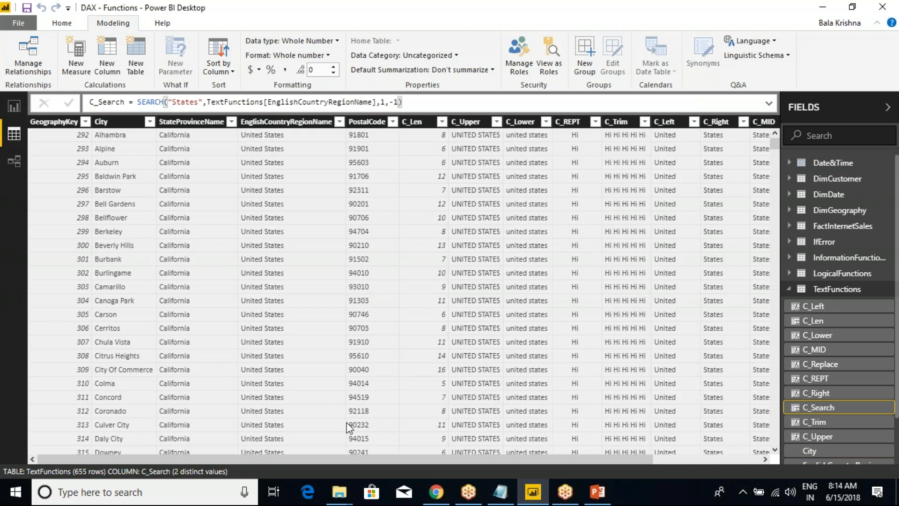
left_click_drag(327, 456, 576, 458)
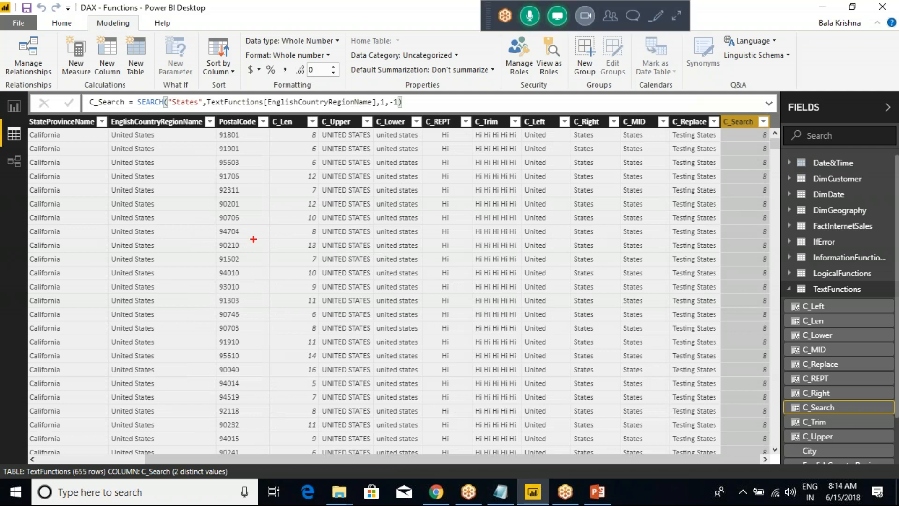
- Handwrite SQL and CHARI over the data table as red pen annotations
left_click_drag(157, 200, 146, 233)
left_click_drag(167, 201, 166, 221)
mouse_move(188, 199)
left_mouse_down()
mouse_move(174, 213)
mouse_move(187, 198)
mouse_move(222, 206)
left_mouse_up()
mouse_move(157, 244)
left_mouse_down()
mouse_move(257, 226)
mouse_move(247, 240)
left_mouse_up()
mouse_move(253, 283)
left_mouse_down()
mouse_move(275, 309)
mouse_move(297, 299)
mouse_move(300, 309)
left_mouse_up()
mouse_move(320, 312)
left_mouse_down()
mouse_move(323, 300)
mouse_move(340, 309)
mouse_move(348, 288)
left_mouse_up()
left_click_drag(348, 300, 375, 306)
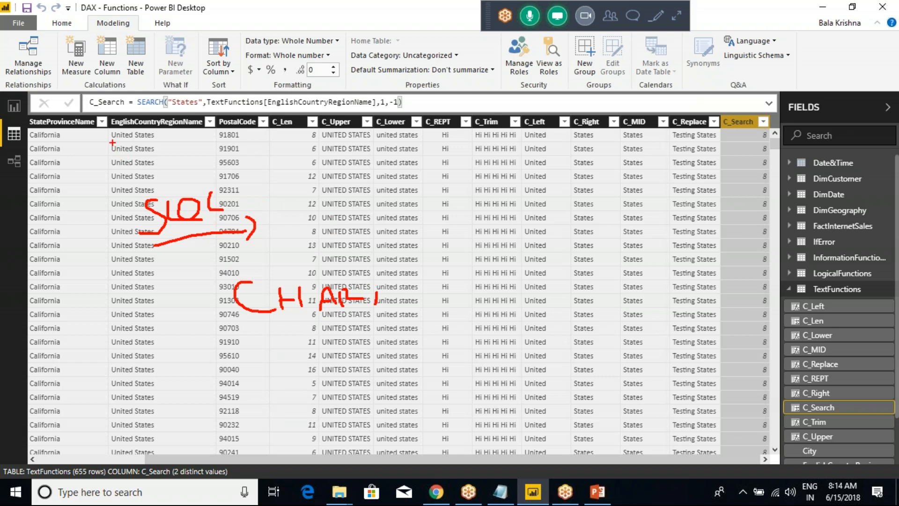
- Underline the first row's United States and circle "States" in the formula with the red pen, and clear all annotations
left_click_drag(113, 140, 121, 140)
mouse_move(135, 137)
left_mouse_down()
mouse_move(137, 160)
mouse_move(142, 138)
mouse_move(161, 139)
left_mouse_up()
mouse_move(183, 91)
left_mouse_down()
mouse_move(158, 99)
mouse_move(194, 114)
mouse_move(204, 95)
mouse_move(183, 90)
left_mouse_up()
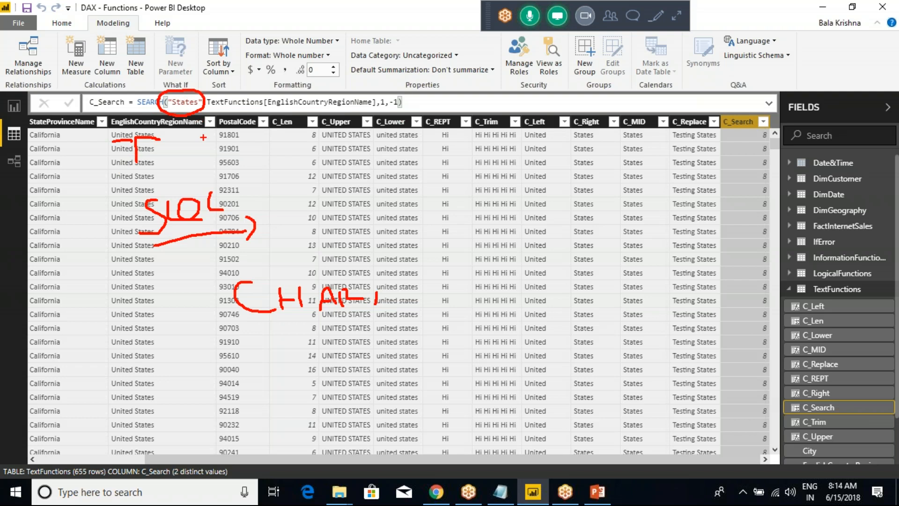
left_click_drag(193, 56, 189, 82)
key("Escape")
- Shorten the text to find in the C_Search formula to "S"
left_click(199, 102)
key("BackSpace")
key("BackSpace")
key("BackSpace")
key("BackSpace")
key("BackSpace")
left_click(405, 103)
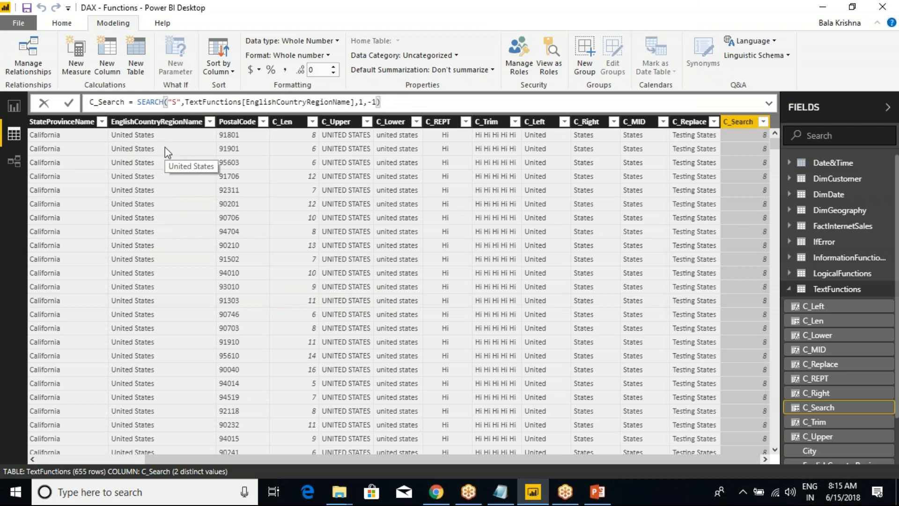
- Underline United States in the first row and mark its S with the red pen, and clear the annotations
key("ctrl+2")
left_click_drag(109, 145, 182, 146)
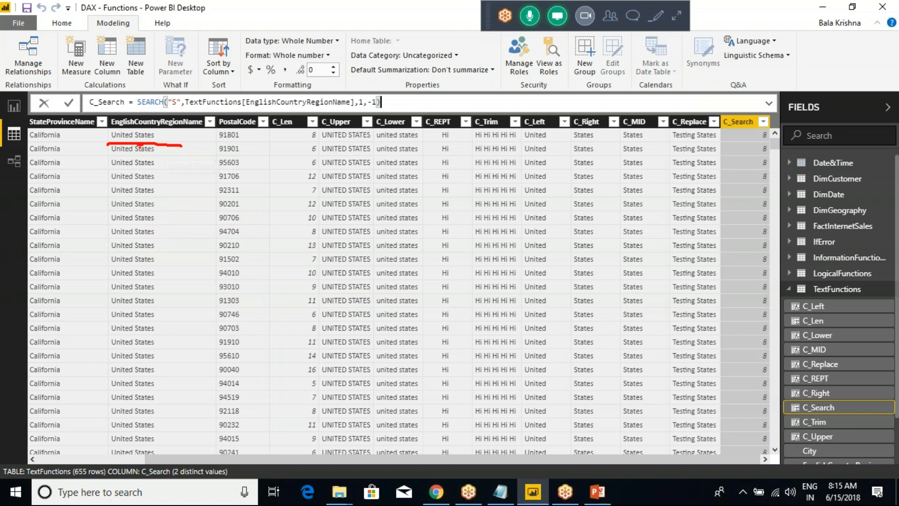
left_click_drag(137, 142, 135, 163)
mouse_move(753, 126)
left_mouse_down()
mouse_move(758, 172)
mouse_move(752, 127)
left_mouse_up()
key("Escape")
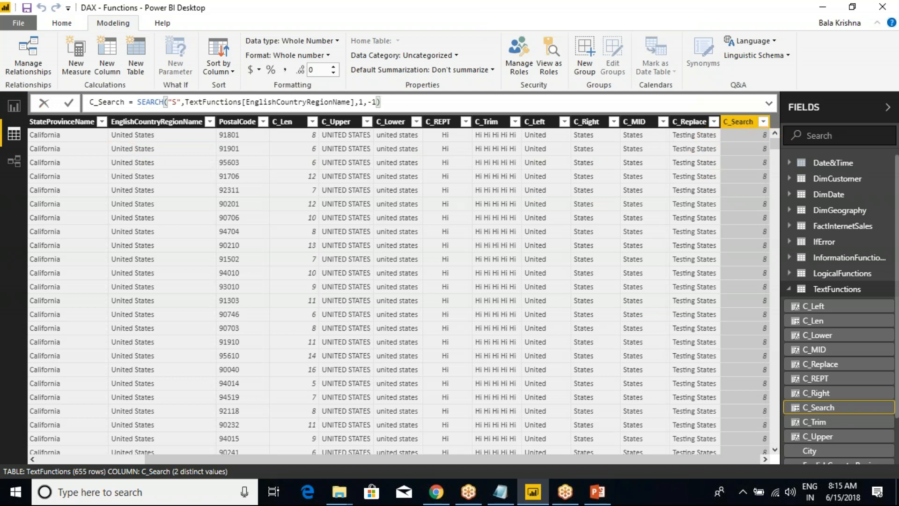
- Commit the C_Search formula that searches for "S" and review the column's values
left_click(72, 106)
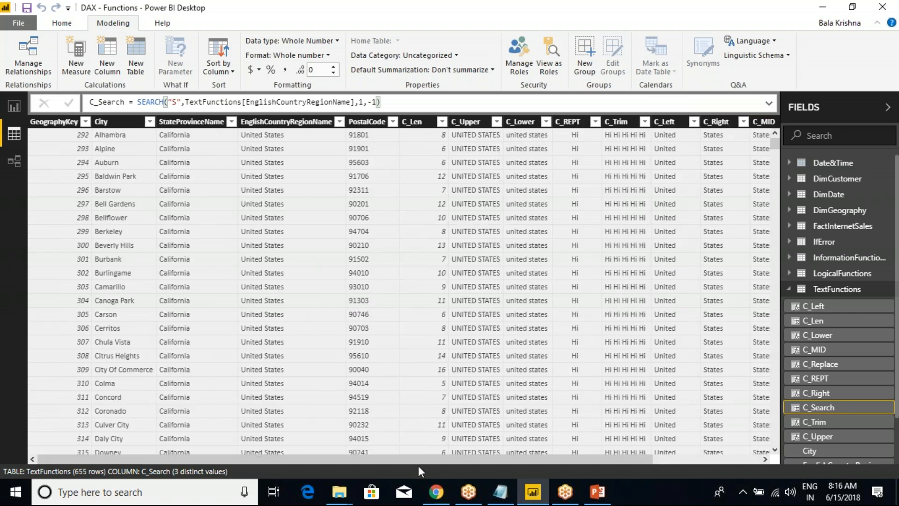
left_click_drag(422, 462, 649, 451)
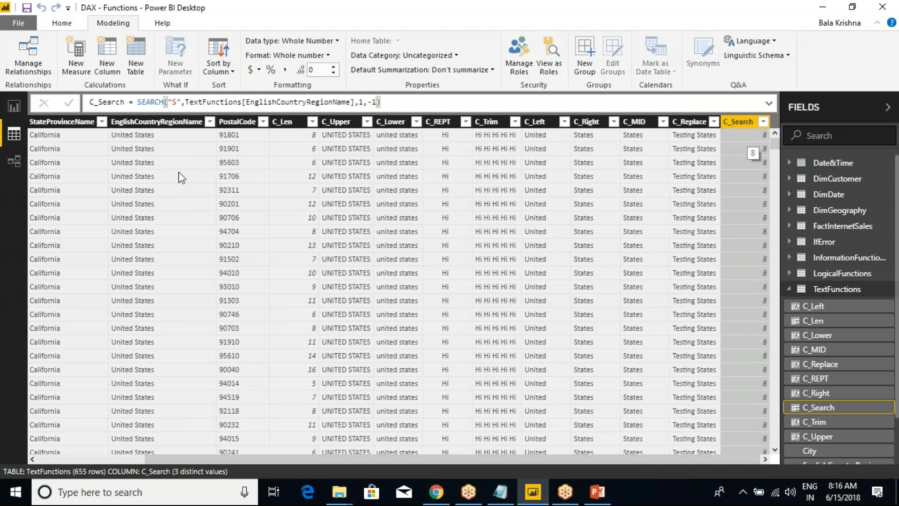
- Change the start position in the C_Search formula to 2 and review the column's values
left_click(275, 101)
left_click(364, 105)
key("BackSpace")
type("2")
key("Return")
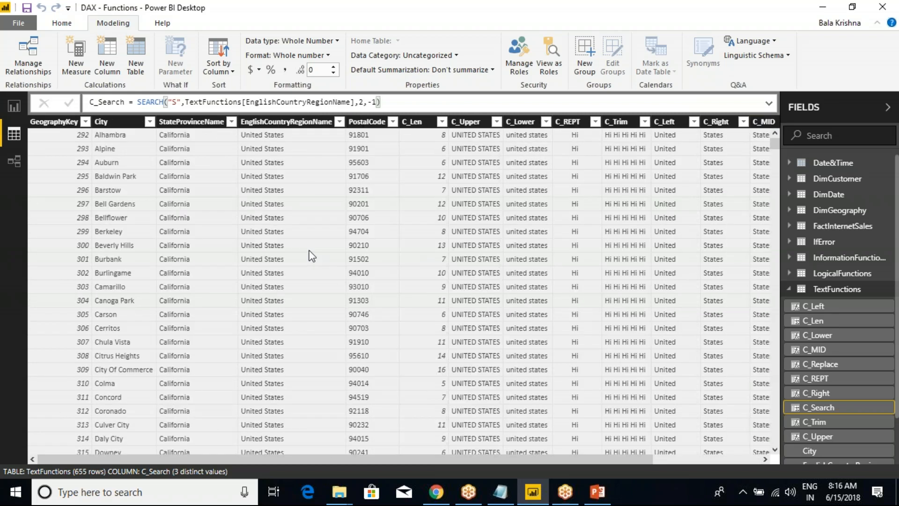
left_click_drag(277, 459, 530, 459)
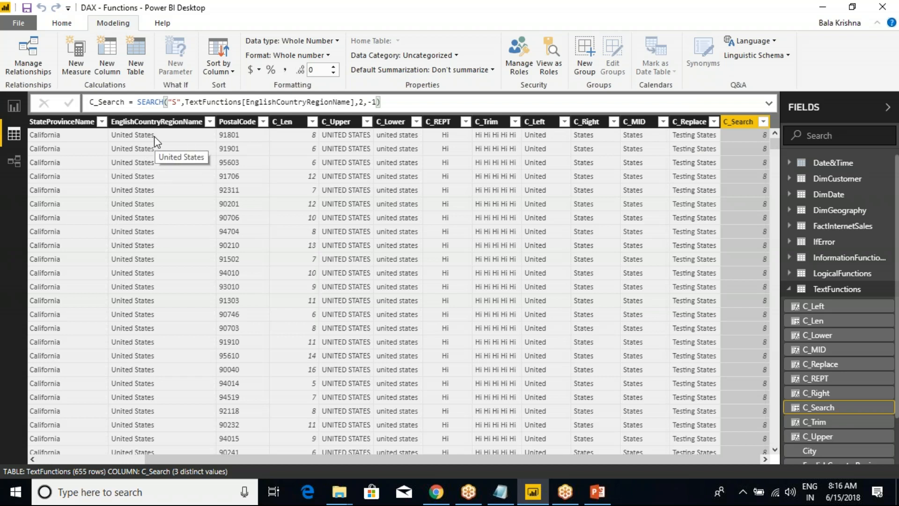
- Set the start position in the C_Search formula to 9
double_click(146, 102)
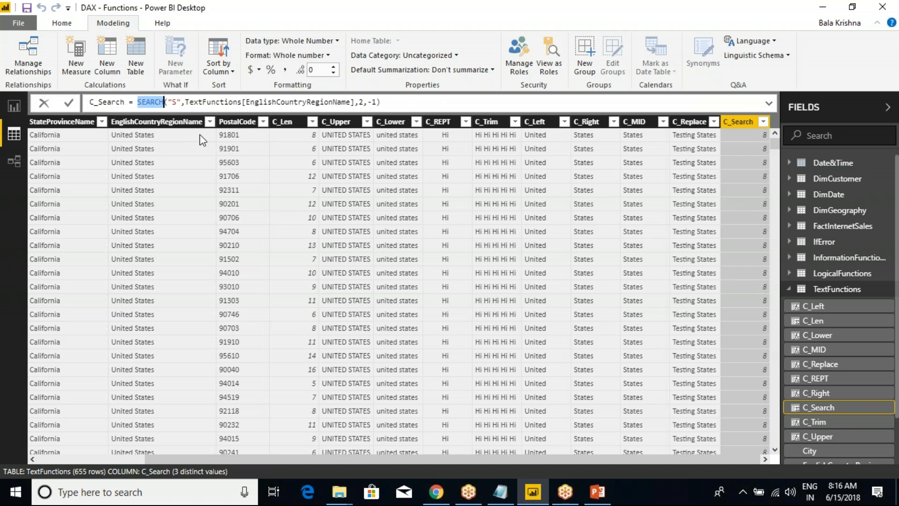
double_click(218, 102)
left_click(167, 102)
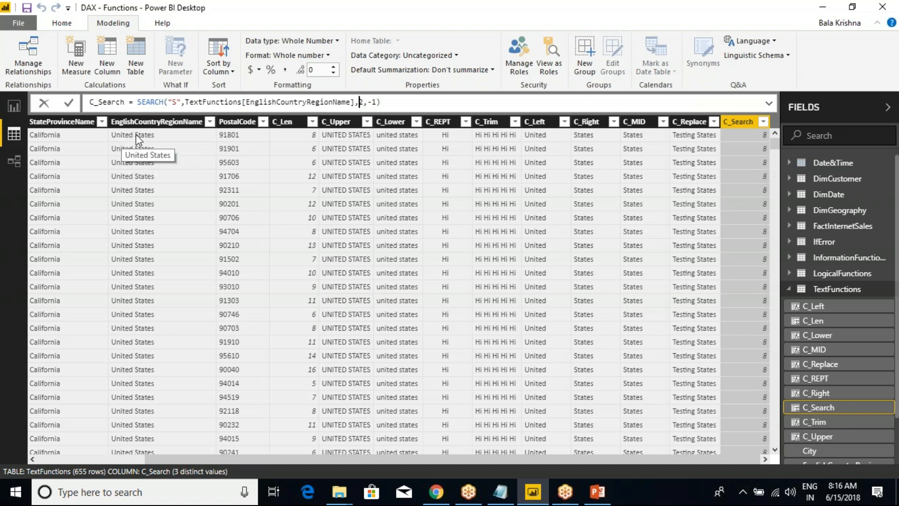
key("BackSpace")
type("9")
left_click(391, 102)
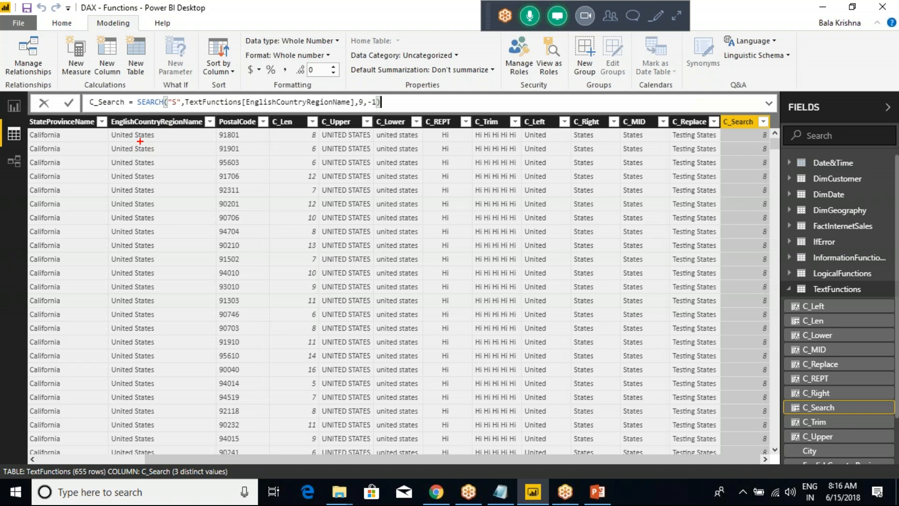
- Mark letters of the first row's United States with the pen, clear the marks, and review the C_Search values for the committed formula
left_click_drag(139, 141, 139, 149)
left_click_drag(148, 142, 170, 143)
key("Escape")
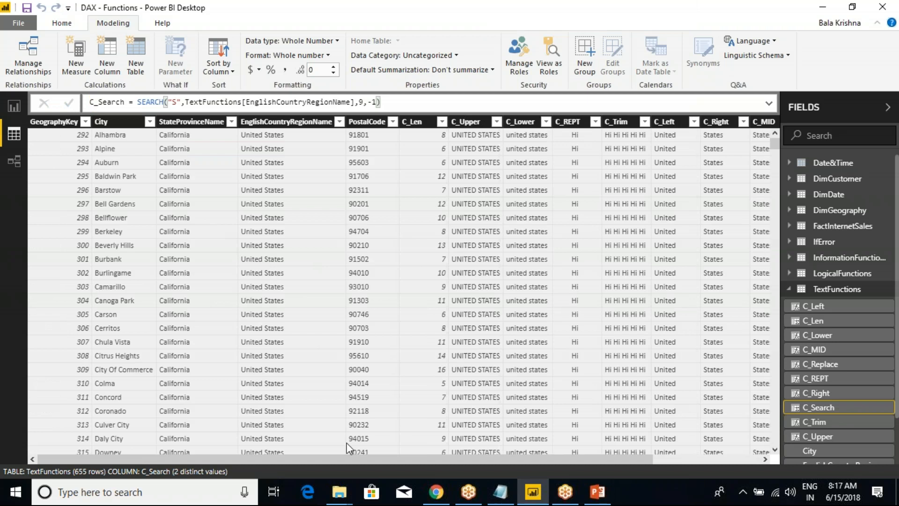
left_click_drag(353, 461, 591, 461)
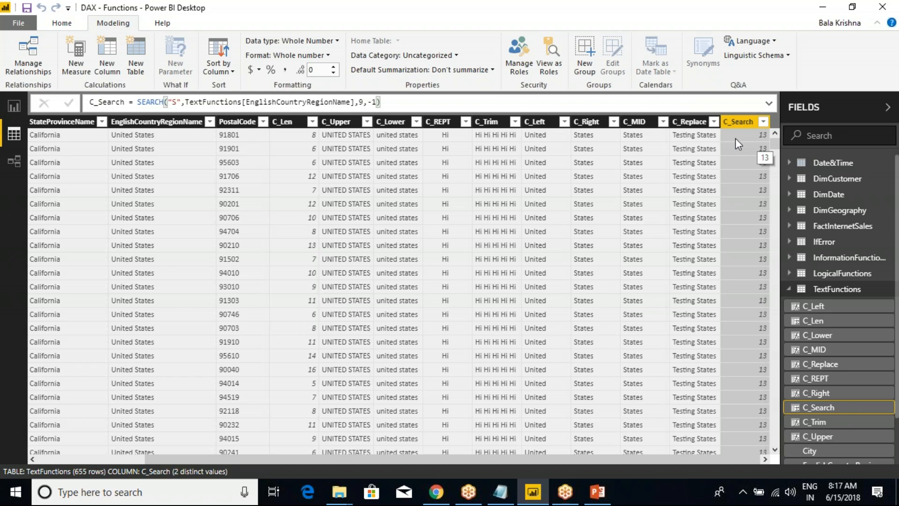
- Underline the first row's United States and circle its final s with the red pen, and clear the annotations
key("ctrl+2")
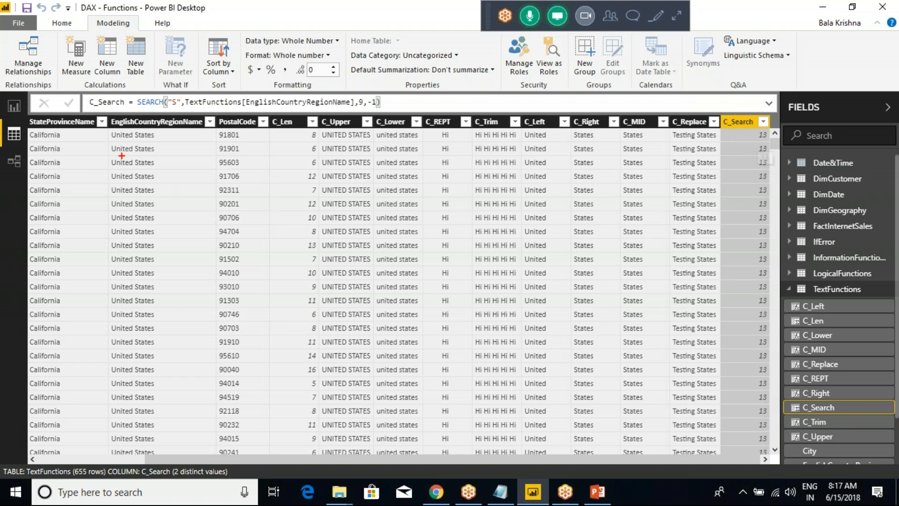
mouse_move(110, 144)
left_mouse_down()
mouse_move(168, 145)
mouse_move(156, 162)
left_mouse_up()
mouse_move(140, 145)
left_mouse_down()
mouse_move(136, 165)
mouse_move(145, 164)
left_mouse_up()
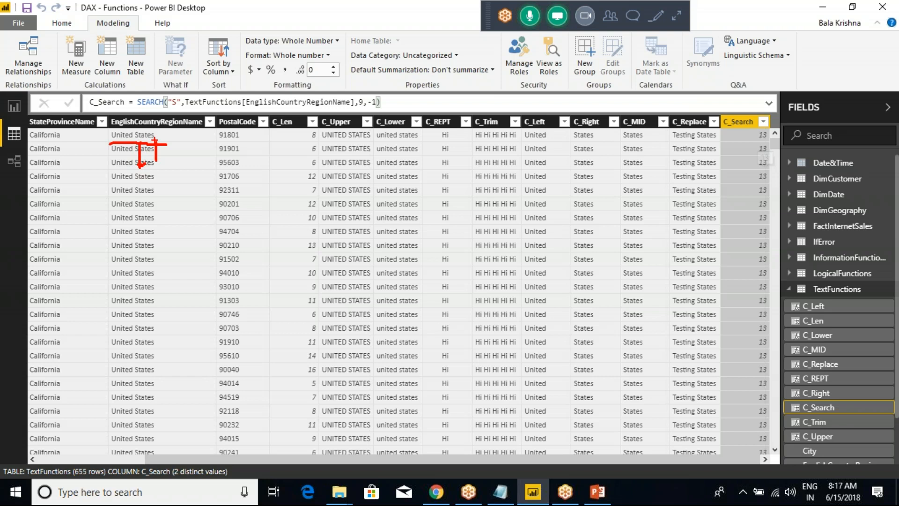
left_click_drag(153, 135, 158, 141)
mouse_move(158, 133)
left_mouse_down()
mouse_move(143, 125)
mouse_move(163, 126)
mouse_move(160, 143)
left_mouse_up()
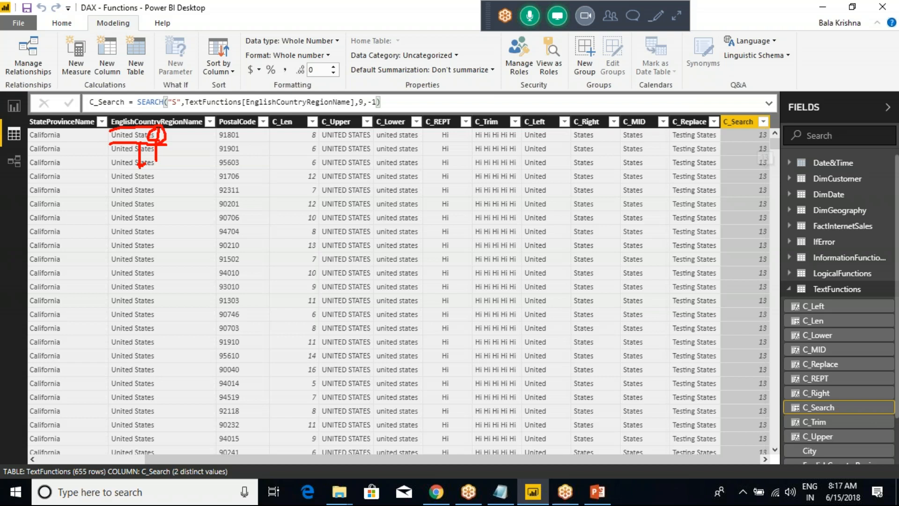
key("Escape")
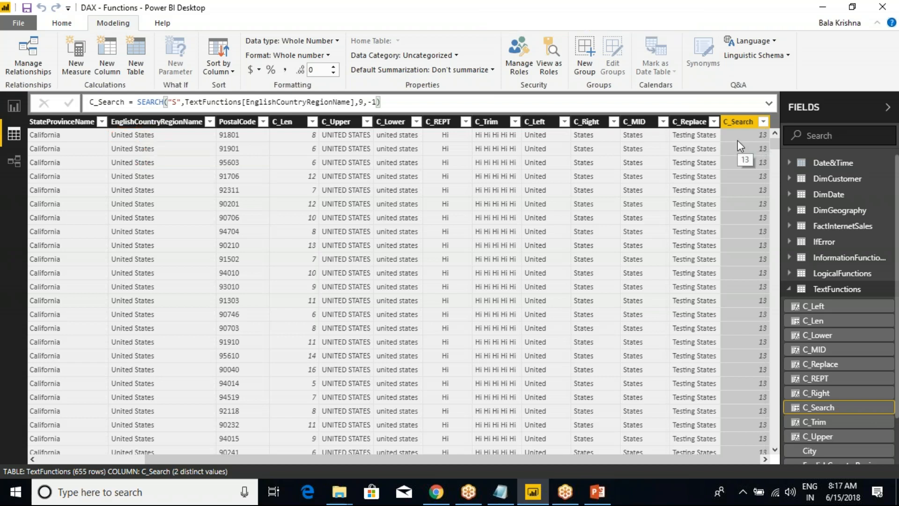
- Mark the start and end of States in the first row's United States with the pen, and clear the marks
key("ctrl+2")
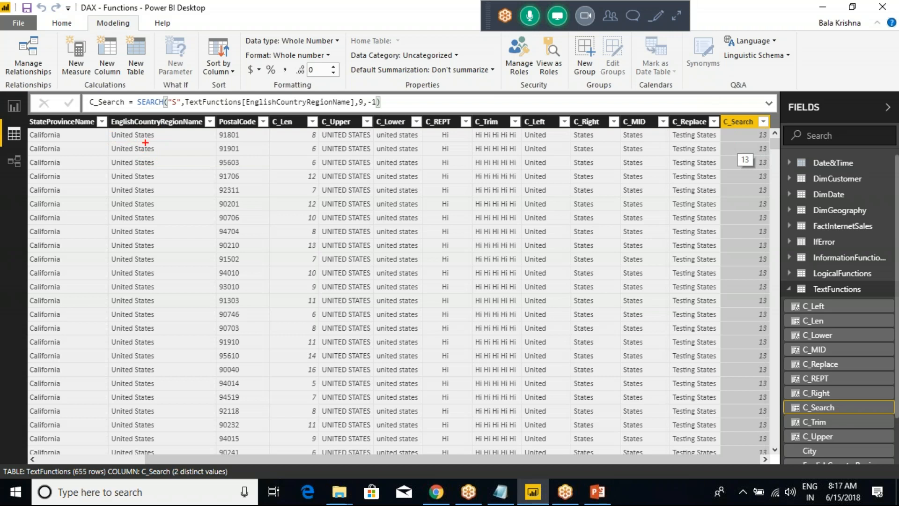
left_click_drag(141, 153, 141, 141)
left_click_drag(152, 140, 156, 141)
mouse_move(133, 132)
left_mouse_down()
mouse_move(138, 143)
mouse_move(142, 131)
mouse_move(184, 145)
left_mouse_up()
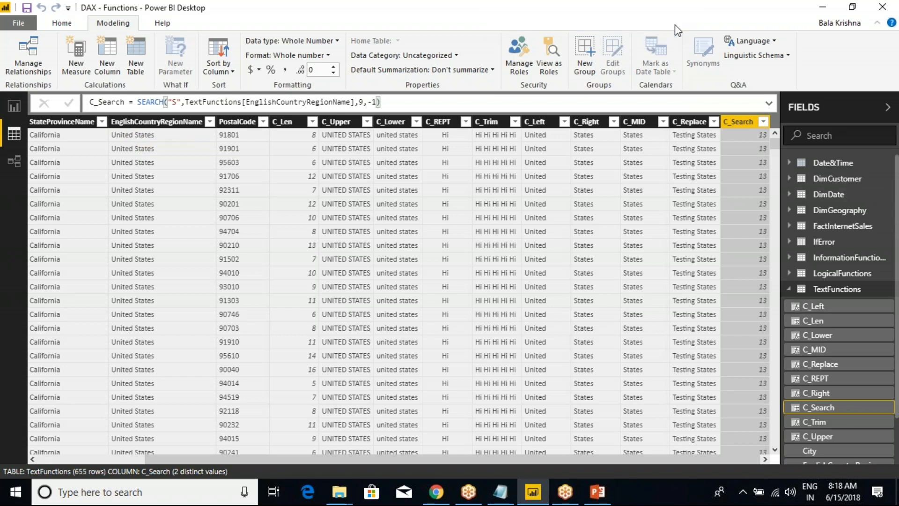
left_click(676, 25)
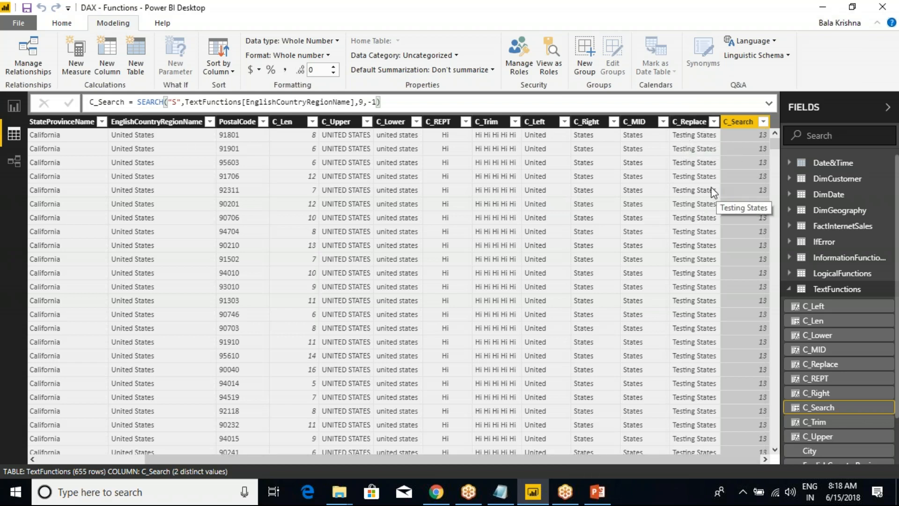
- Select the PostalCode column and return to the C_Search column to examine its formula
left_click(294, 123)
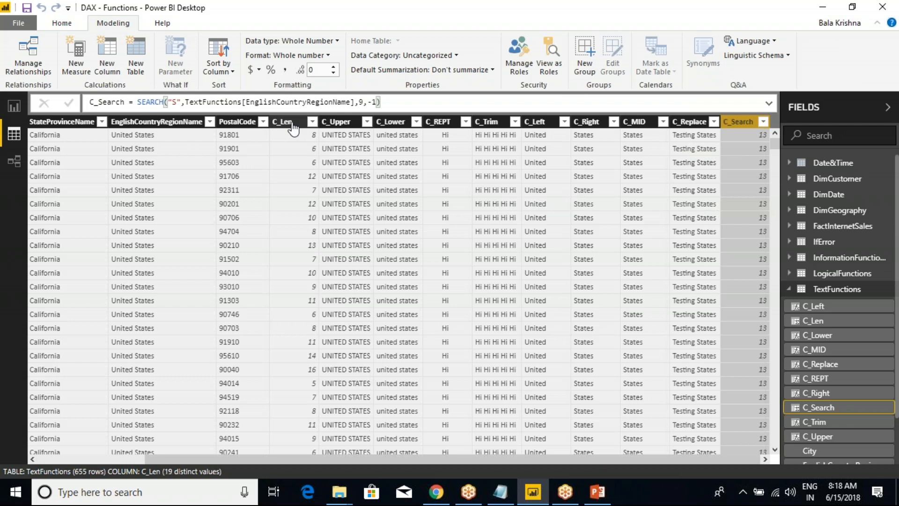
left_click(220, 124)
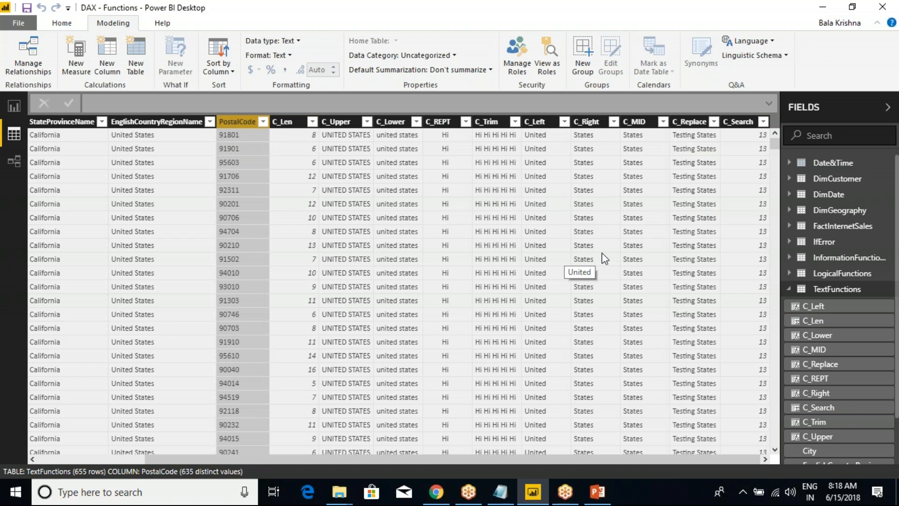
left_click(739, 122)
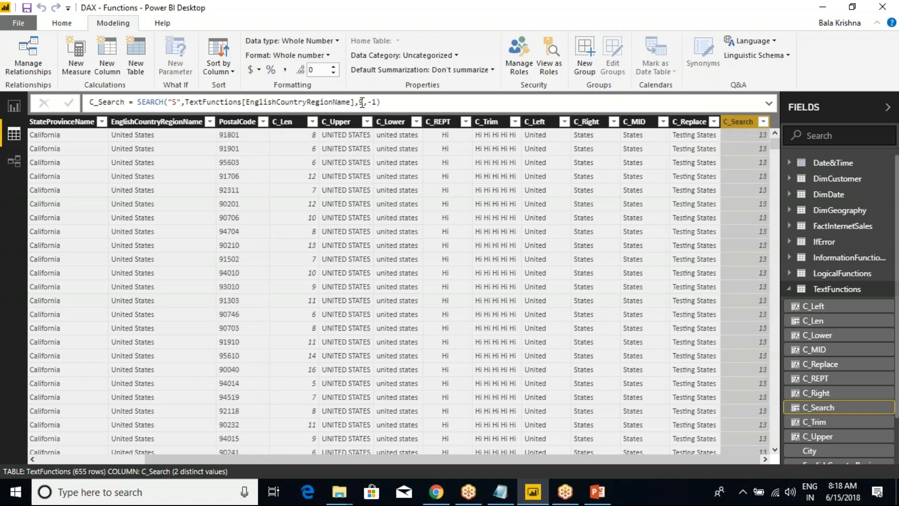
right_click(740, 123)
left_click(775, 259)
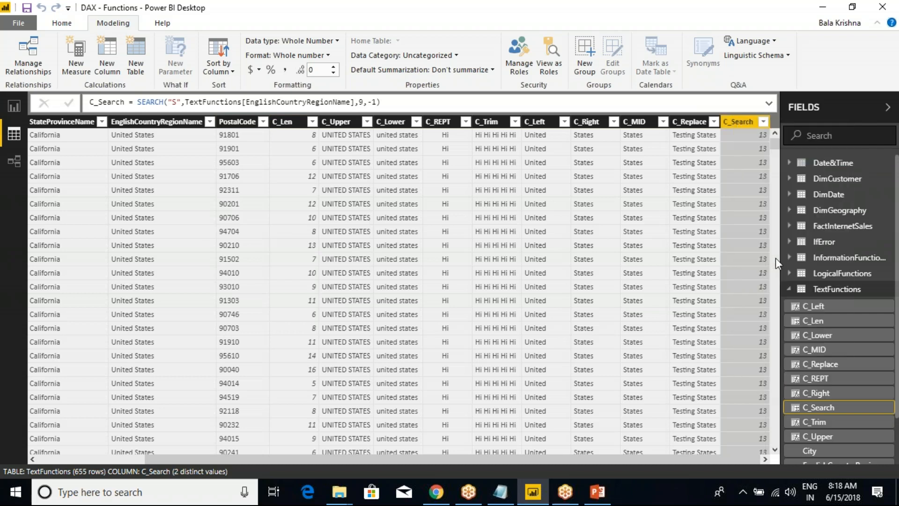
- Switch to PowerPoint and colour the SEARCH Function bullet red on the Text Functions slide, undoing any accidental text move
left_click(598, 491)
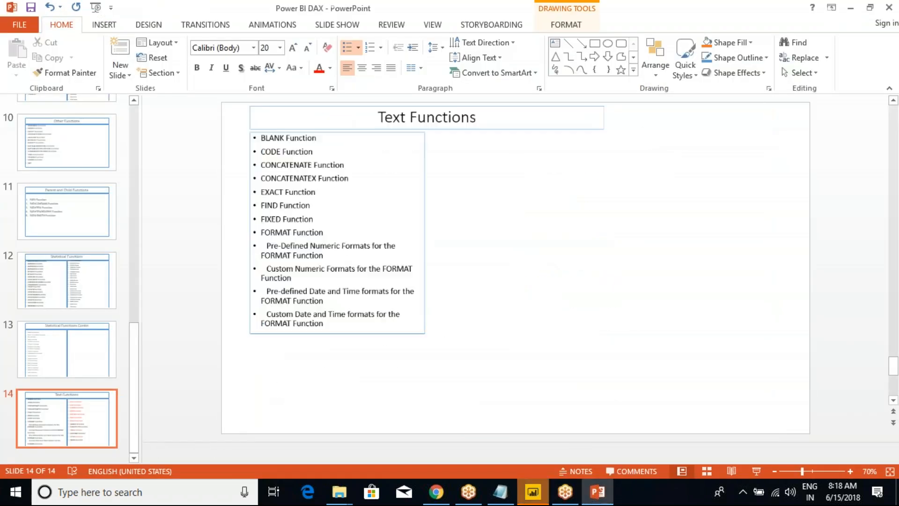
triple_click(628, 306)
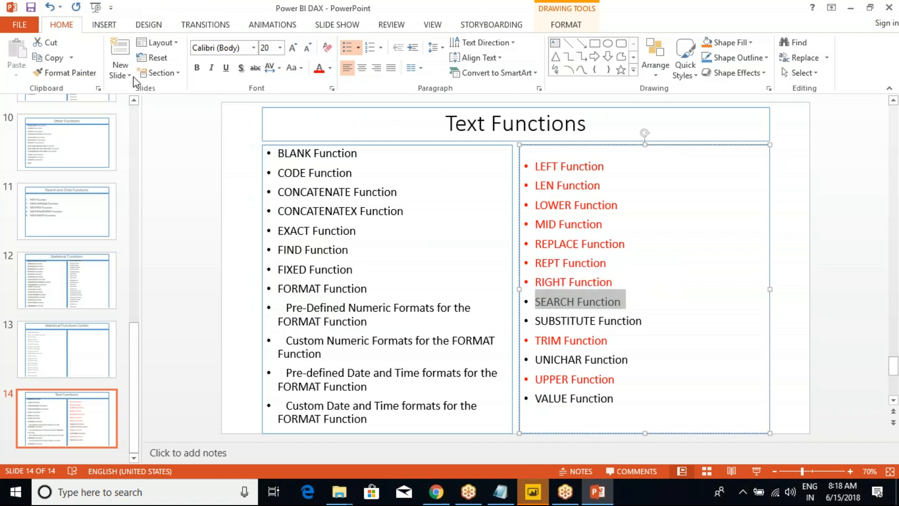
left_click(319, 69)
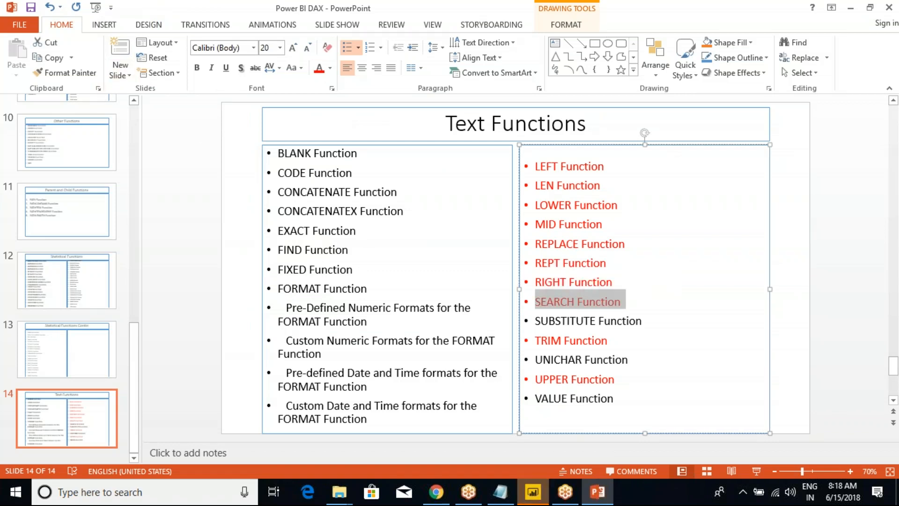
left_click_drag(584, 321, 584, 322)
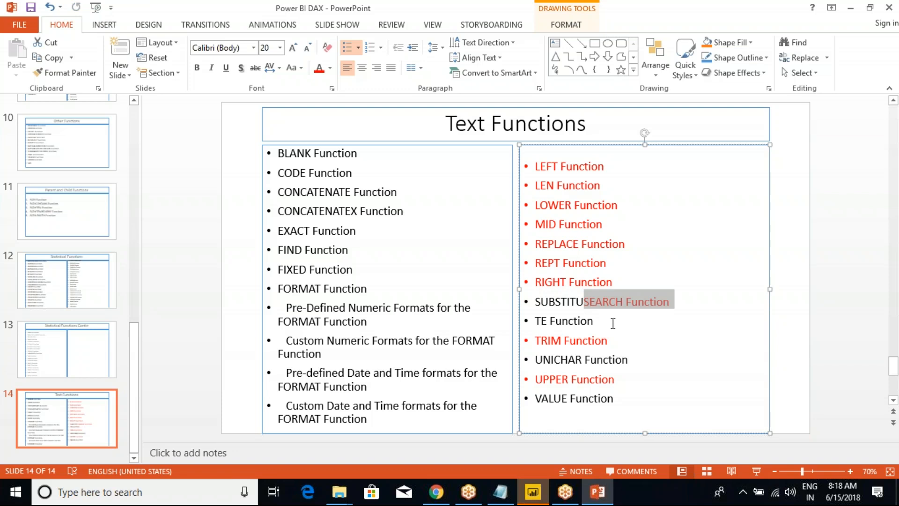
key("ctrl+z")
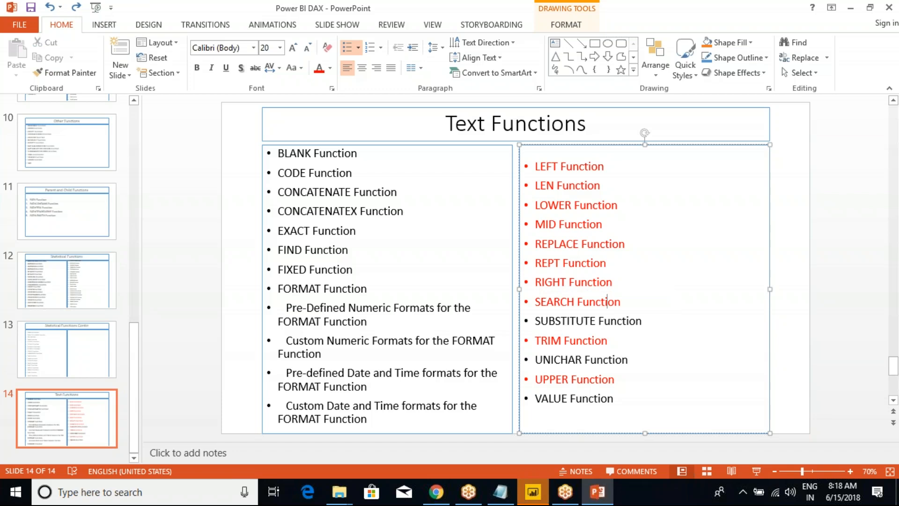
- Switch to Power BI and start a new calculated column named C_Find with the FIND function
mouse_move(533, 492)
left_click(546, 430)
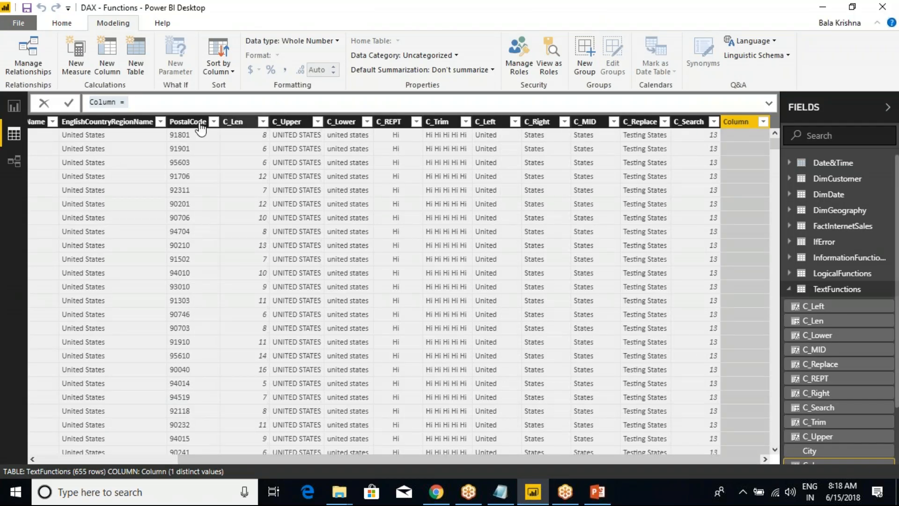
left_click(131, 101)
key("ctrl+a")
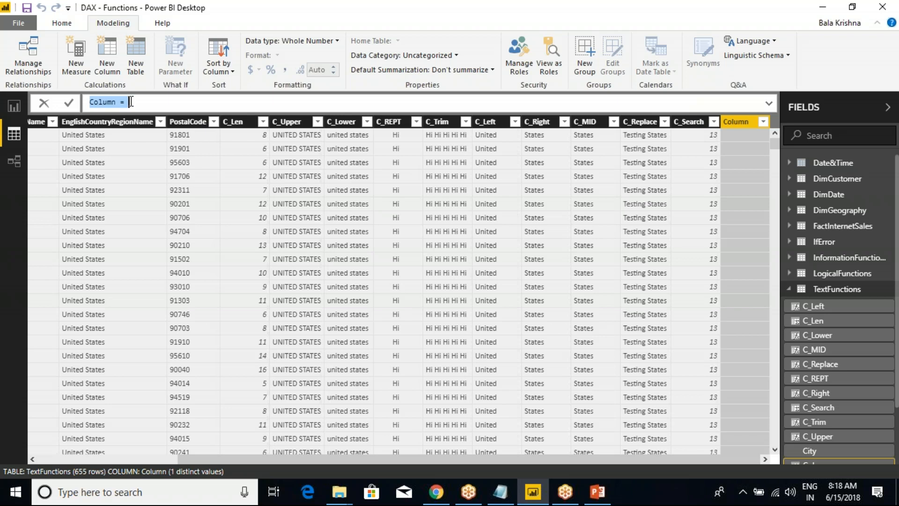
type("C_Find = fin")
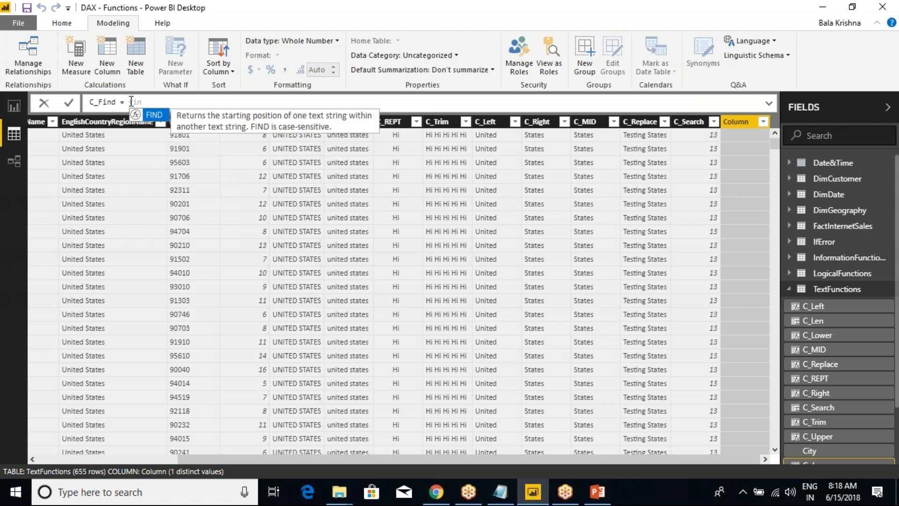
key("Tab")
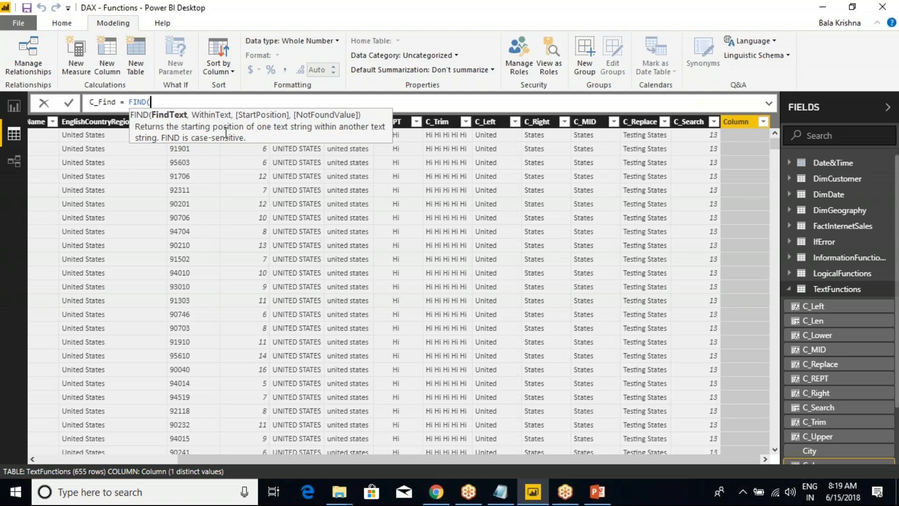
- Box the case-sensitivity note in the FIND syntax hint with a red rectangle, and clear the annotation
key("ctrl+2")
mouse_move(158, 132)
left_mouse_down()
mouse_move(206, 148)
mouse_move(252, 146)
left_mouse_up()
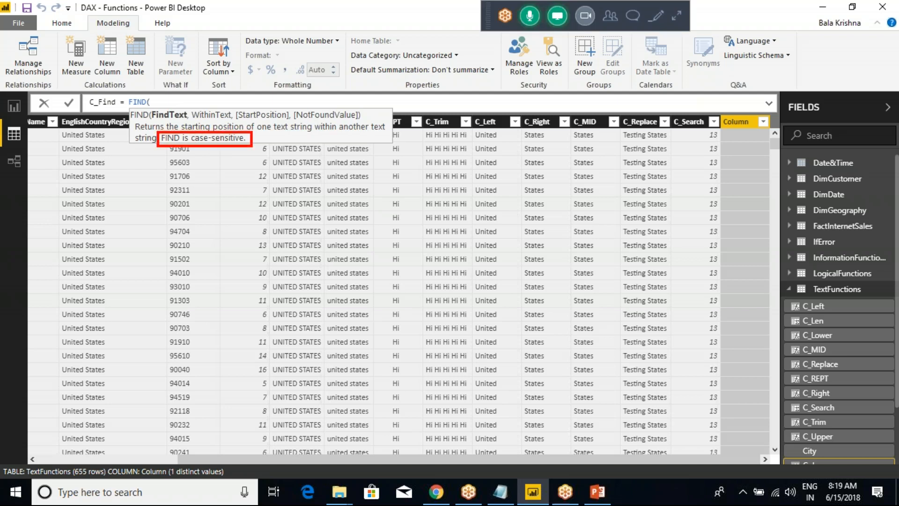
key("Escape")
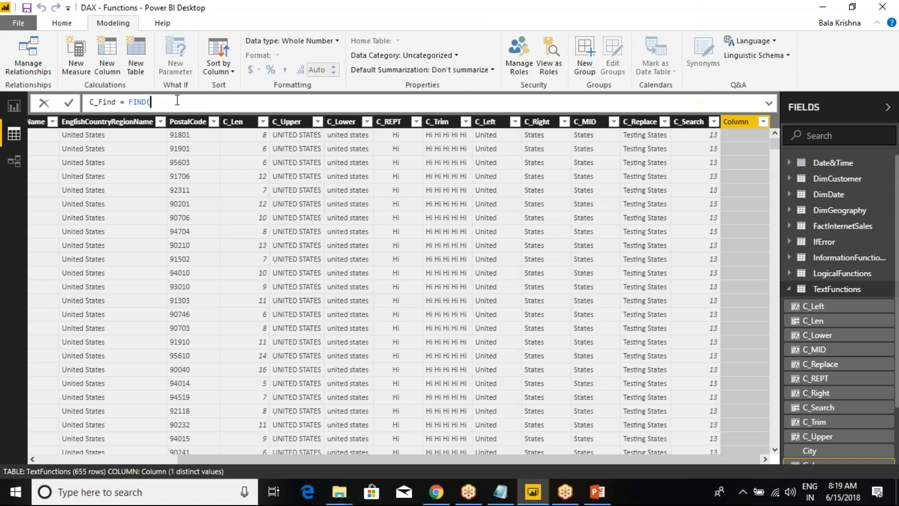
- Complete the FIND arguments as "S", TextFunctions[EnglishCountryRegionName], start position 1 and not-found value -1
type("\"\"")
type("S")
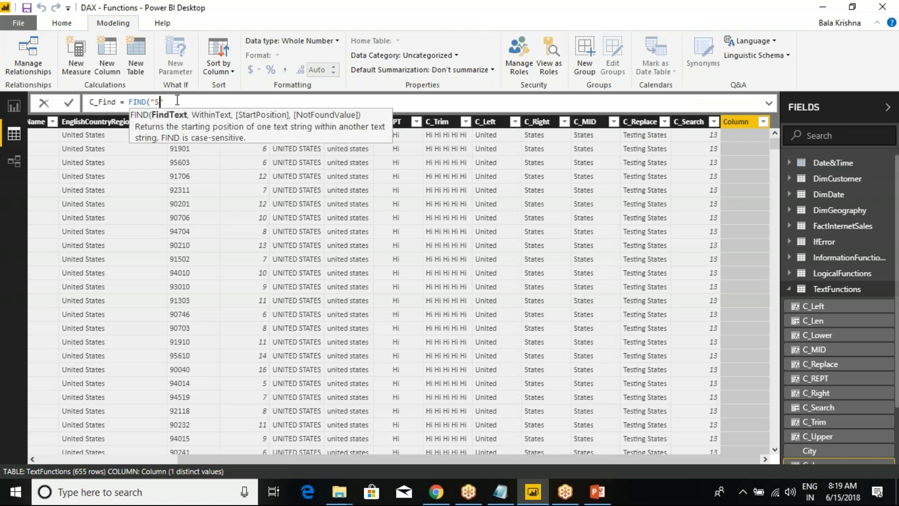
key("Right")
type(",TextFunctions[EnglishCountryRegionName],1,")
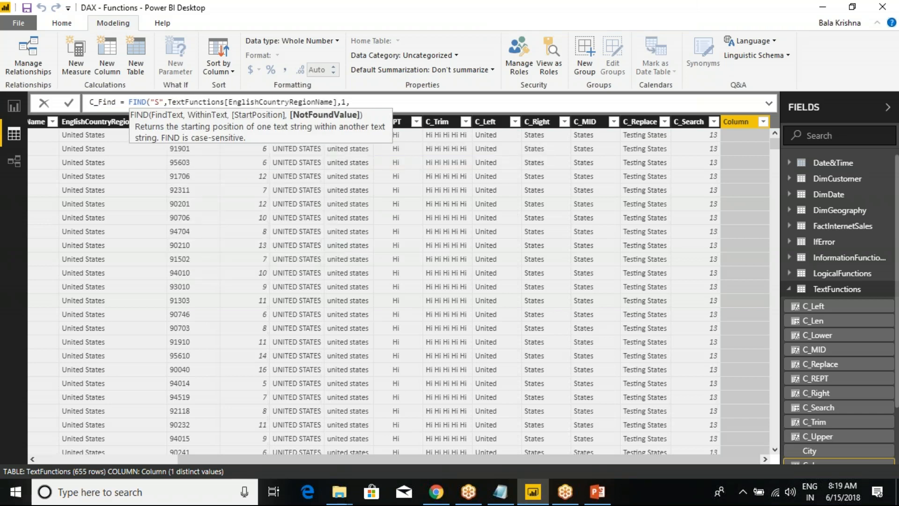
type("-1)")
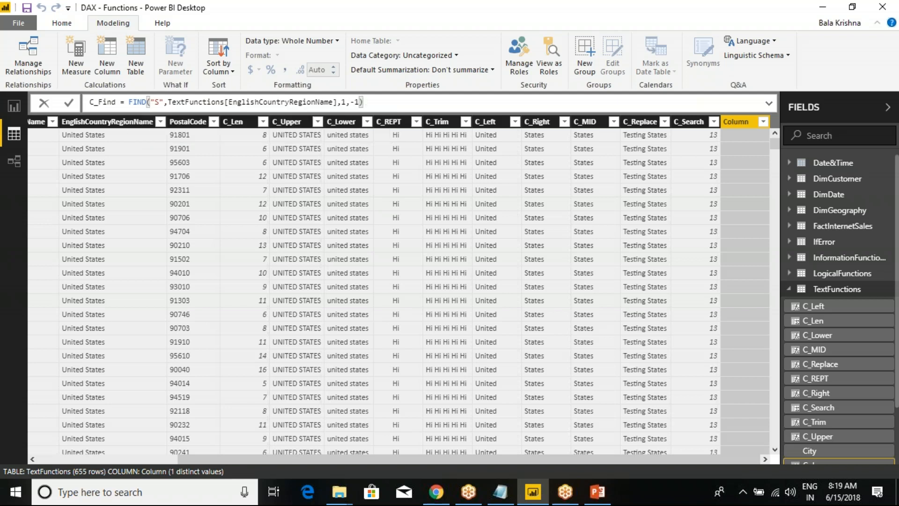
- Change the C_Find search text to lowercase "s" and commit the formula
left_click(157, 103)
key("BackSpace")
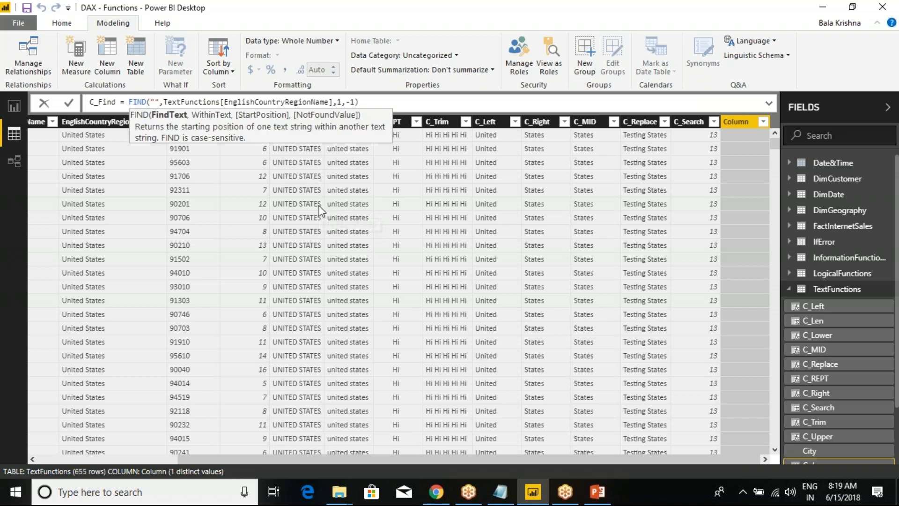
type("s")
key("Return")
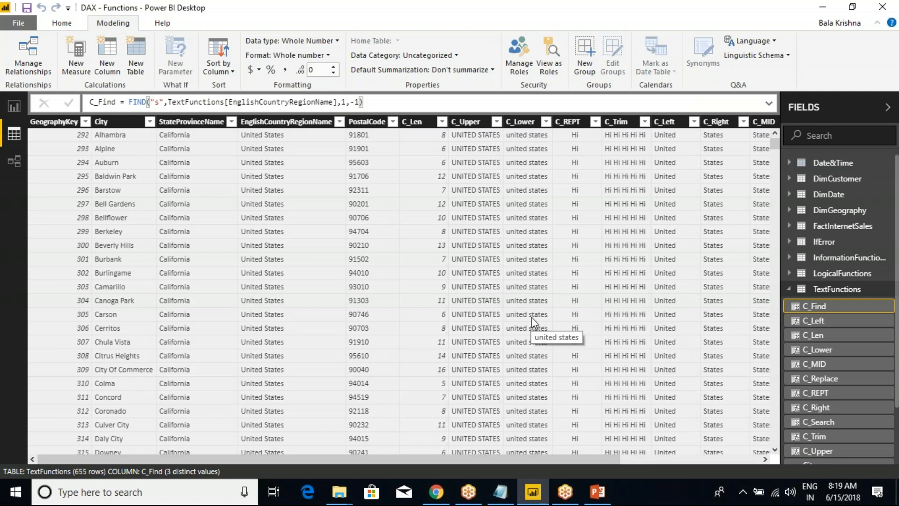
- Mark the first row's United States with the pen, clear the mark, and review the C_Find values
key("ctrl+2")
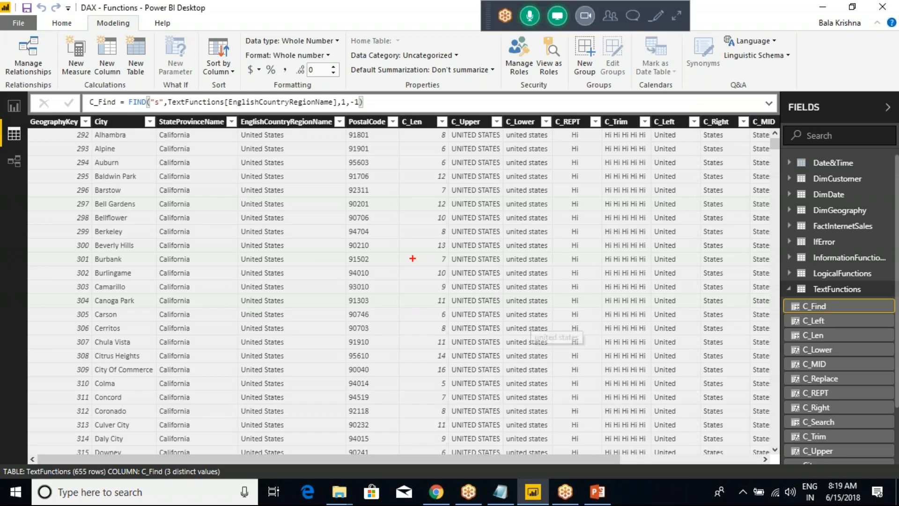
mouse_move(267, 140)
left_mouse_down()
mouse_move(261, 170)
mouse_move(271, 171)
left_mouse_up()
key("Escape")
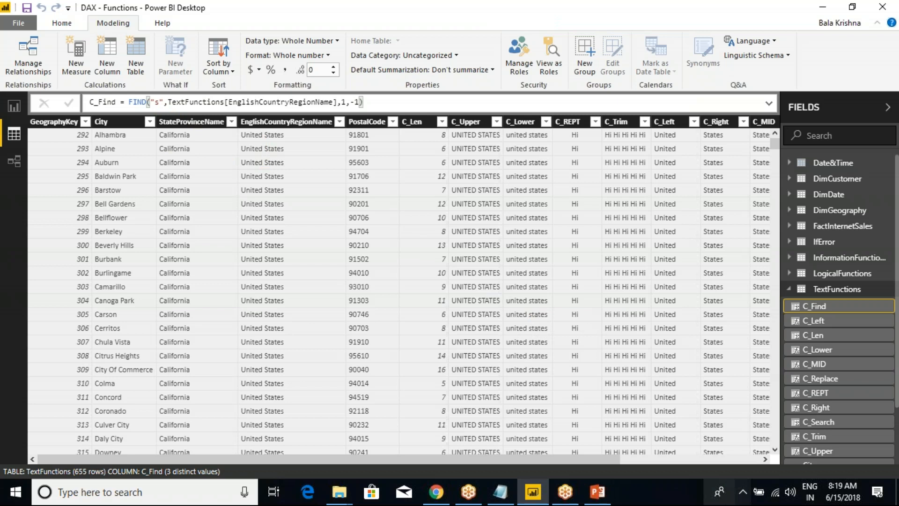
left_click_drag(396, 459, 678, 343)
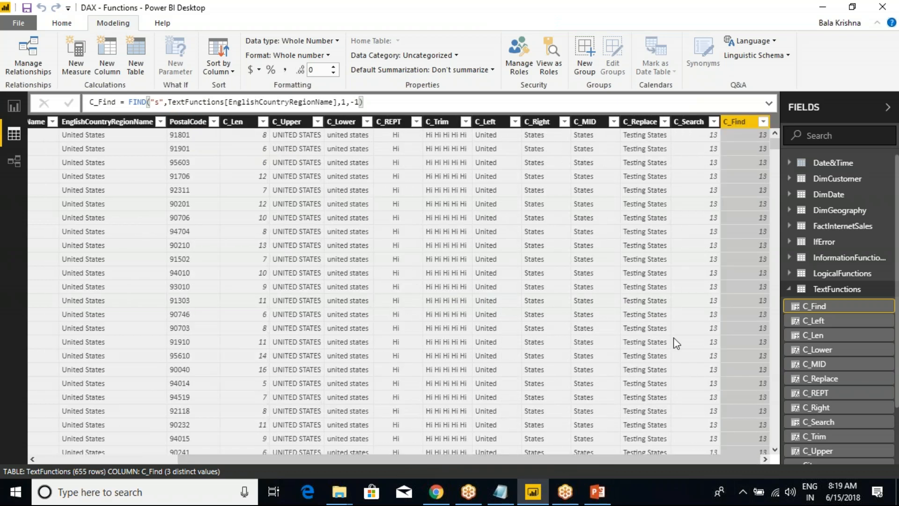
- Change the C_Find search text to uppercase "S", commit the formula, and review the C_Find values
double_click(156, 103)
type("S")
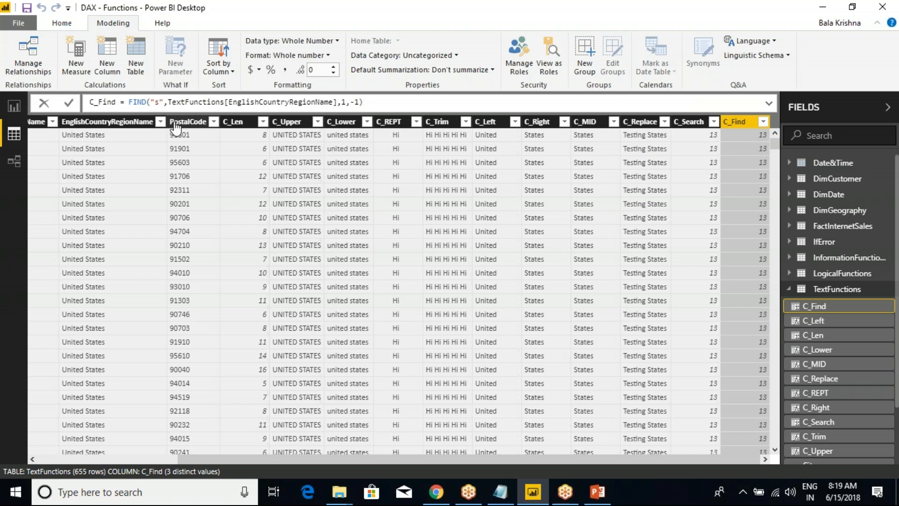
key("Return")
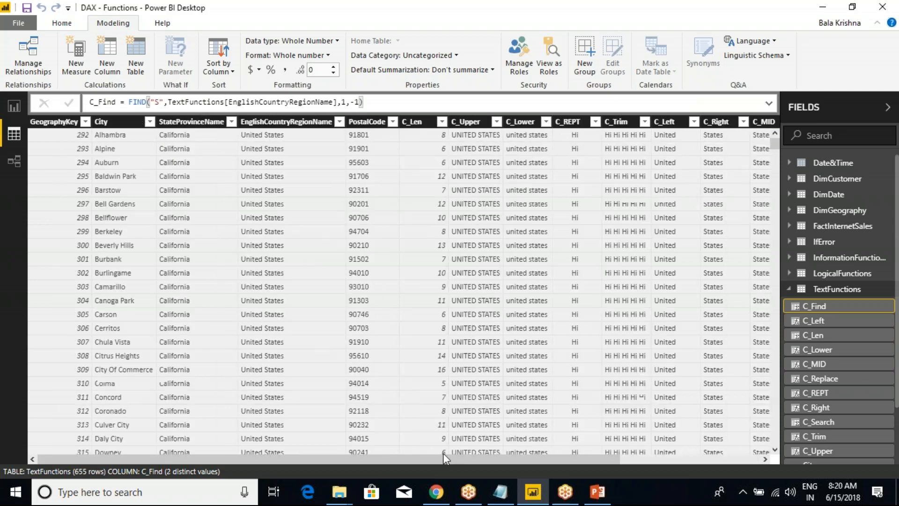
left_click_drag(491, 457, 634, 455)
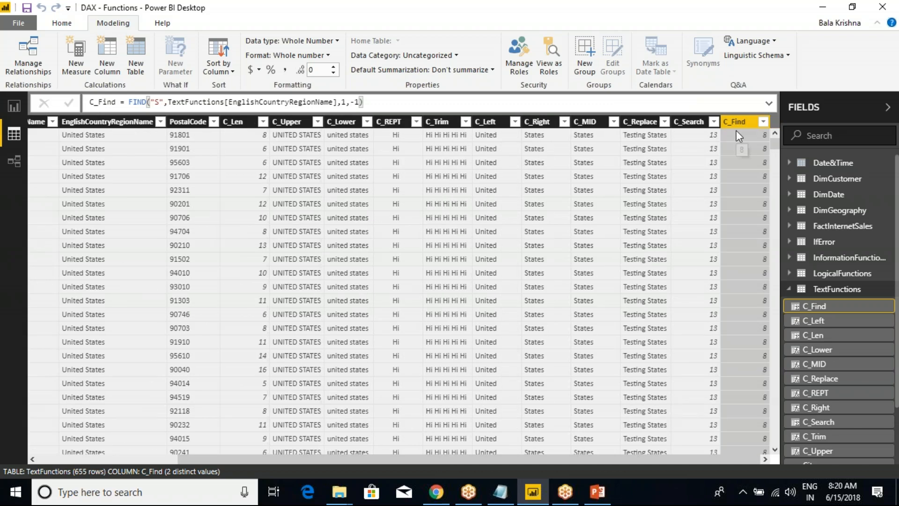
- Underline the first row's United States in EnglishCountryRegionName with the pen, and clear the annotation
left_click_drag(330, 461, 185, 459)
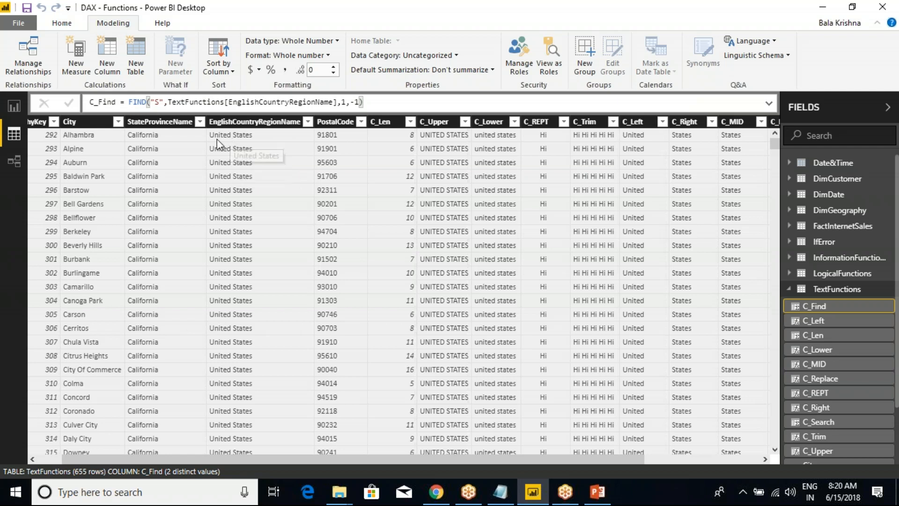
key("ctrl+2")
left_click_drag(206, 142, 270, 141)
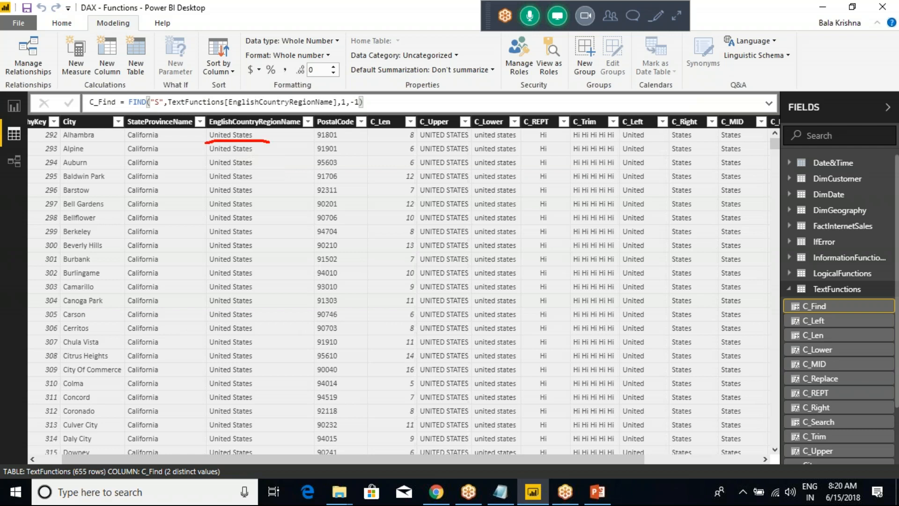
key("ctrl+2")
- Change the C_Find search text to uppercase "D", commit the formula, and review the C_Find values
left_click(164, 102)
key("BackSpace")
type("D")
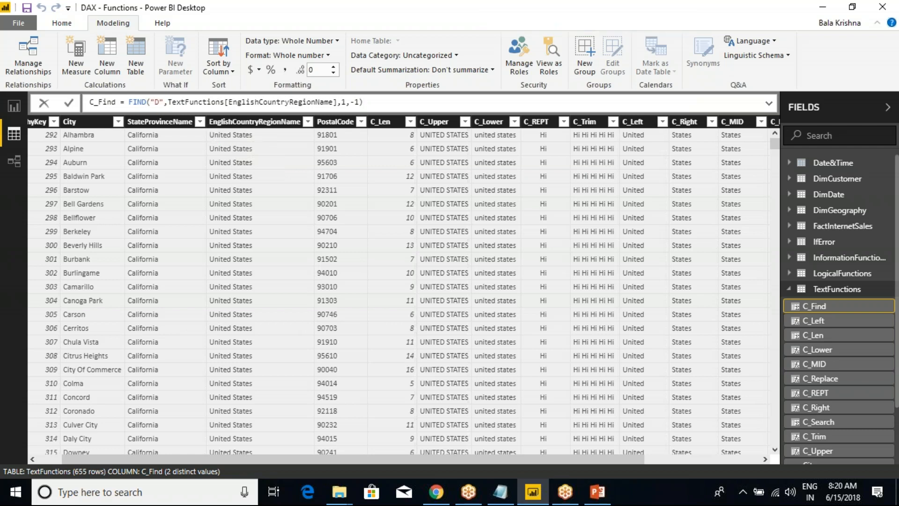
left_click(364, 104)
left_click(69, 103)
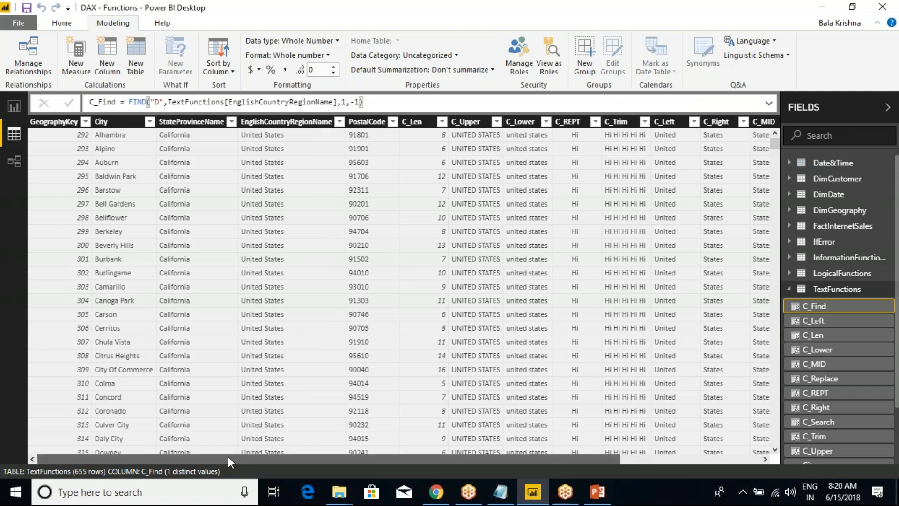
left_click_drag(229, 458, 553, 425)
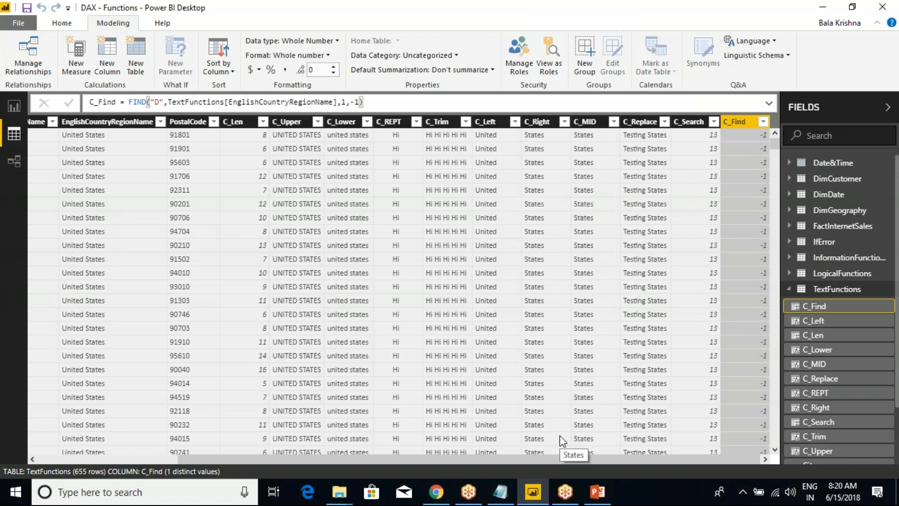
- Link the C_Search and C_Find columns with red pen marks and mark their first-row values for comparison
key("ctrl+2")
mouse_move(686, 117)
left_mouse_down()
mouse_move(683, 69)
mouse_move(732, 64)
mouse_move(729, 101)
mouse_move(751, 97)
left_mouse_up()
left_click_drag(667, 99, 694, 103)
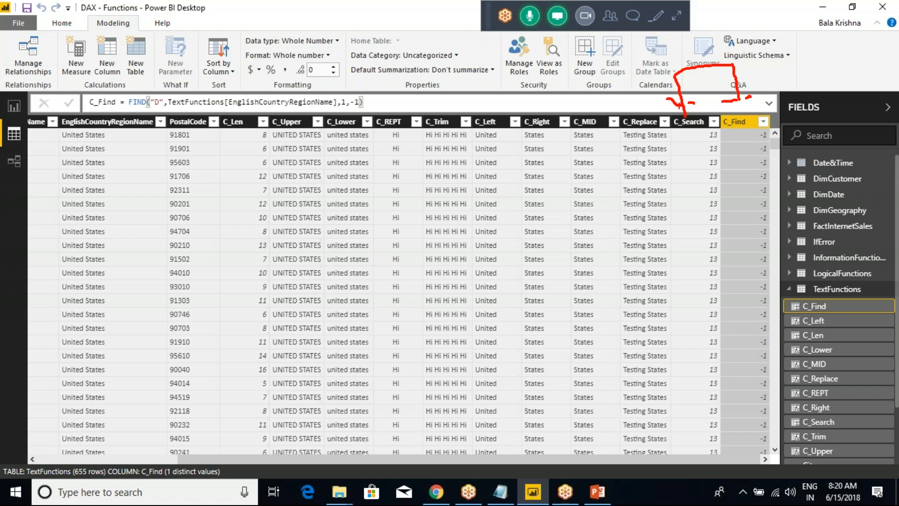
left_click_drag(696, 135, 695, 165)
left_click_drag(754, 134, 750, 157)
- Copy REPLACE from the PowerPoint slide and place the cursor on the blank line below LOWER in the Notepad class notes
left_click(501, 492)
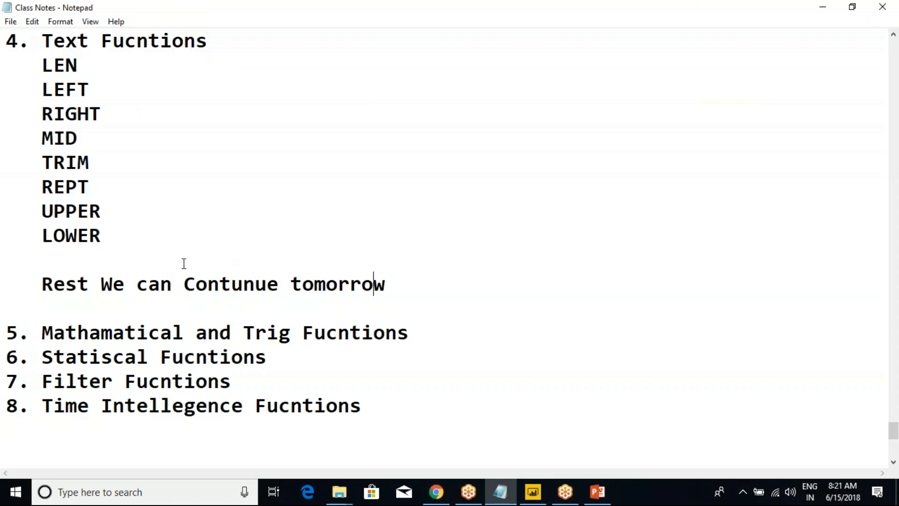
key("alt+Tab")
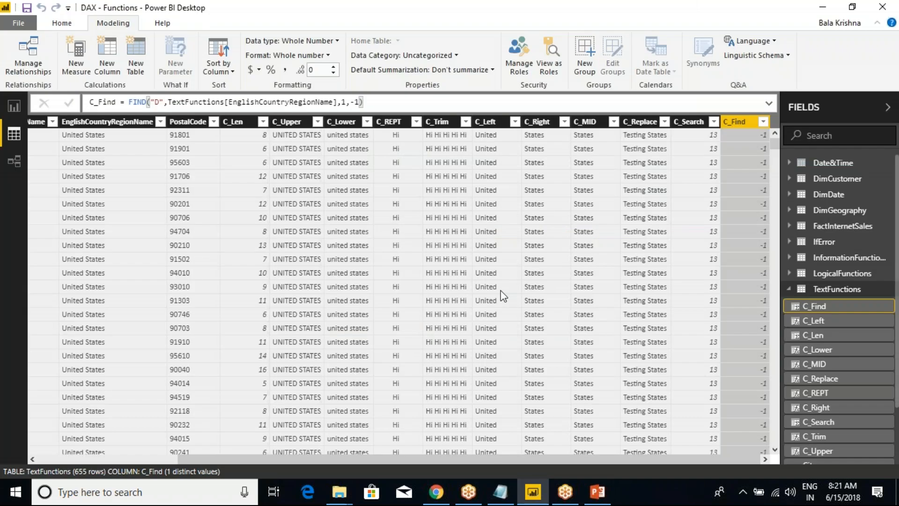
left_click(597, 493)
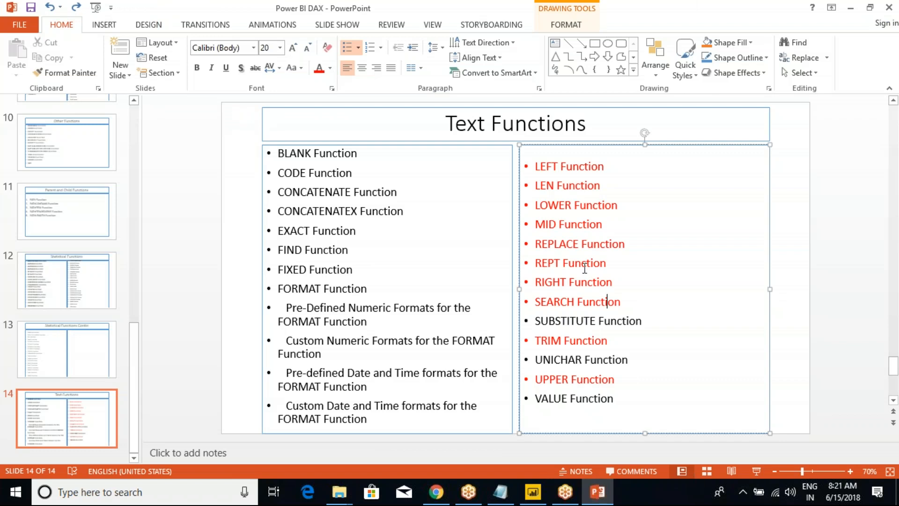
double_click(562, 241)
key("ctrl+c")
key("alt+Tab")
key("alt+Tab")
key("alt+Tab")
key("alt+Tab")
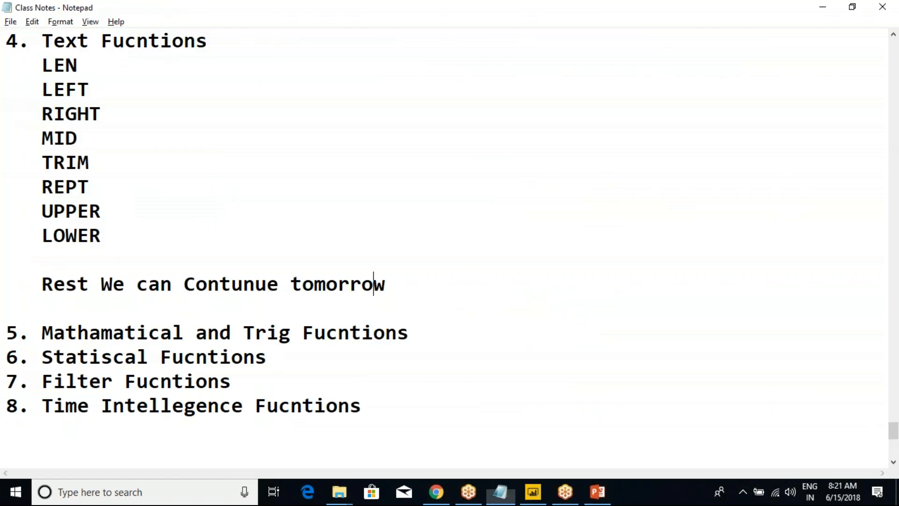
left_click(115, 257)
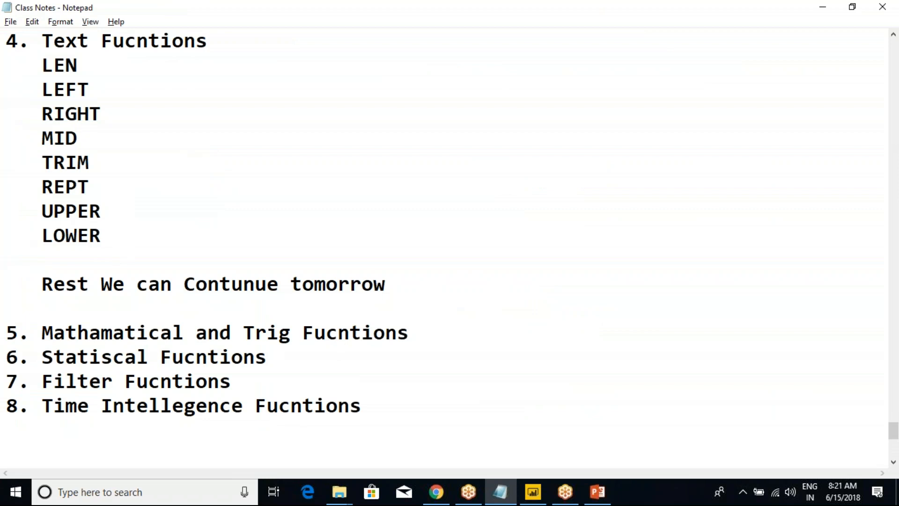
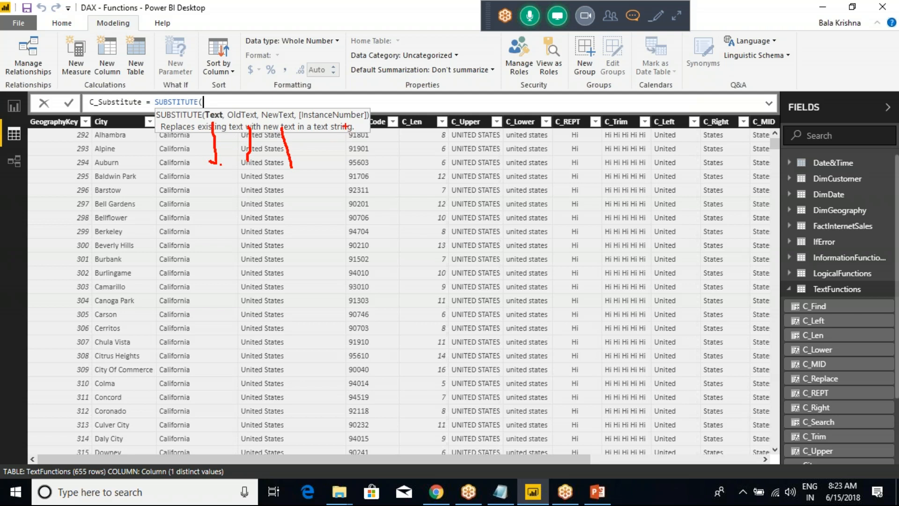
- Mark the arguments in the SUBSTITUTE syntax hint with the red pen, and clear the annotations
left_click(350, 153)
mouse_move(334, 65)
left_mouse_down()
mouse_move(335, 101)
mouse_move(347, 98)
left_mouse_up()
mouse_move(213, 106)
left_mouse_down()
mouse_move(202, 112)
mouse_move(212, 123)
mouse_move(226, 111)
mouse_move(210, 104)
mouse_move(216, 96)
left_mouse_up()
key("Escape")
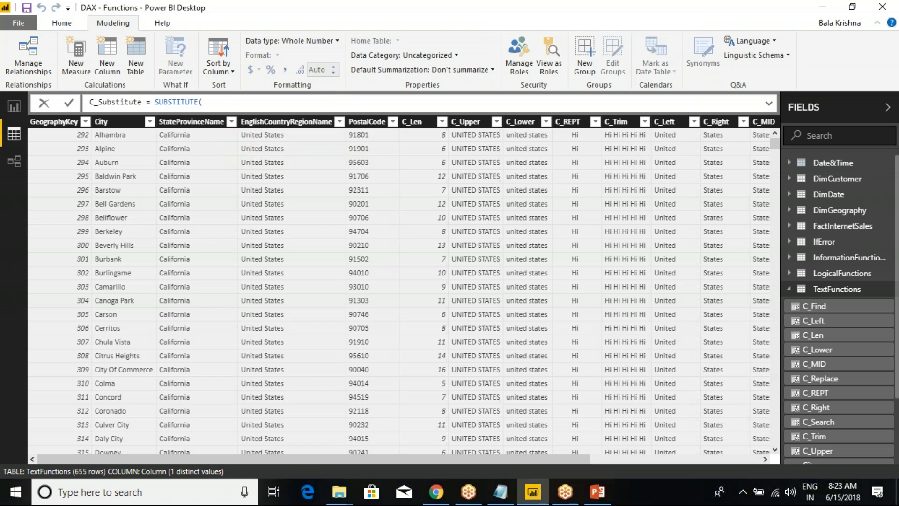
- Build the C_Substitute arguments with TextFunctions[EnglishCountryRegionName] as text, "States" as old text, empty new text, and instance number 1
type("TextFunctions[EnglishCountryRegionName]")
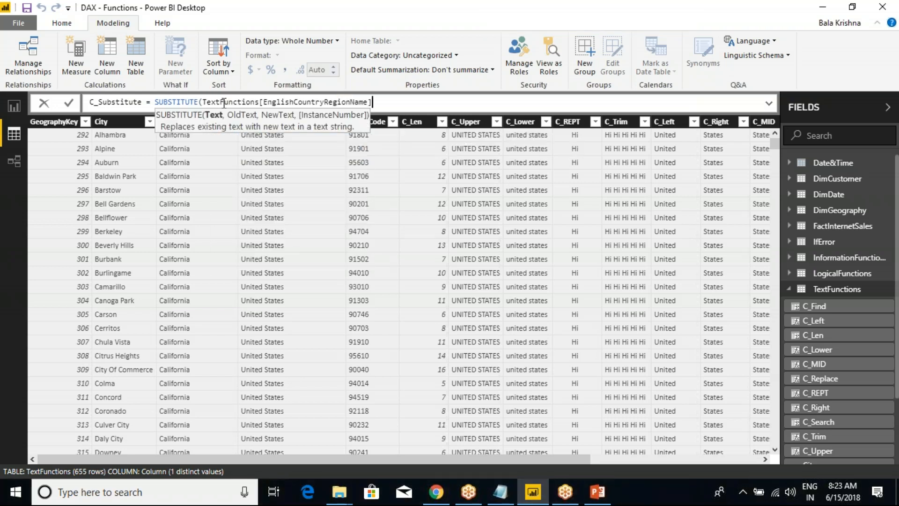
type(",")
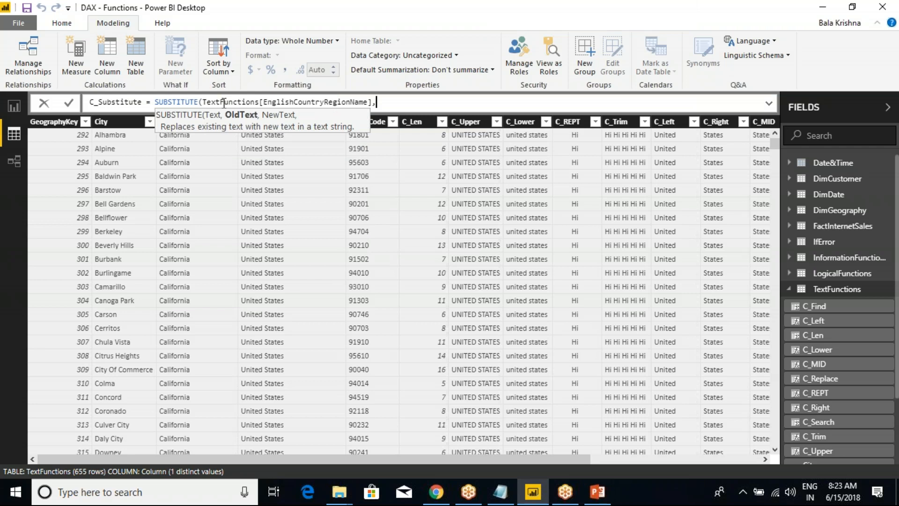
type("\"\",\"\"")
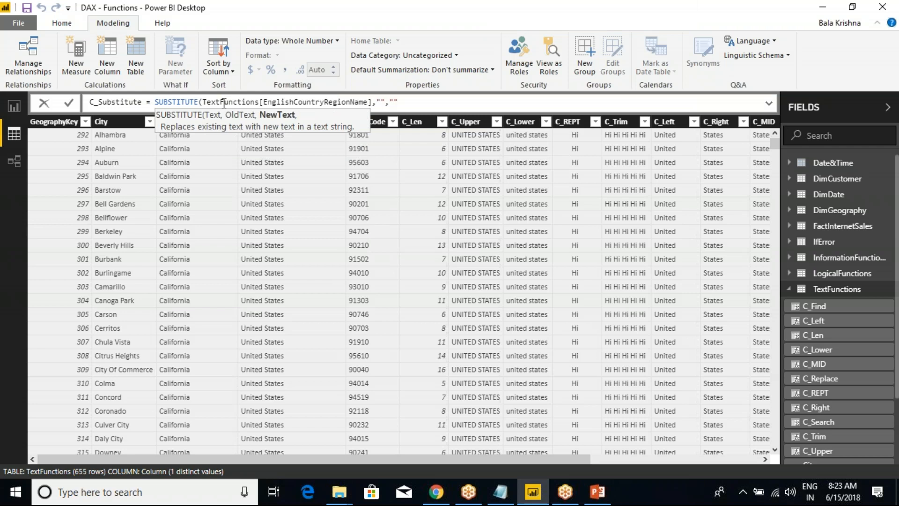
type(",1)")
left_click(382, 102)
type("Uni")
key("BackSpace")
key("BackSpace")
key("BackSpace")
type("States")
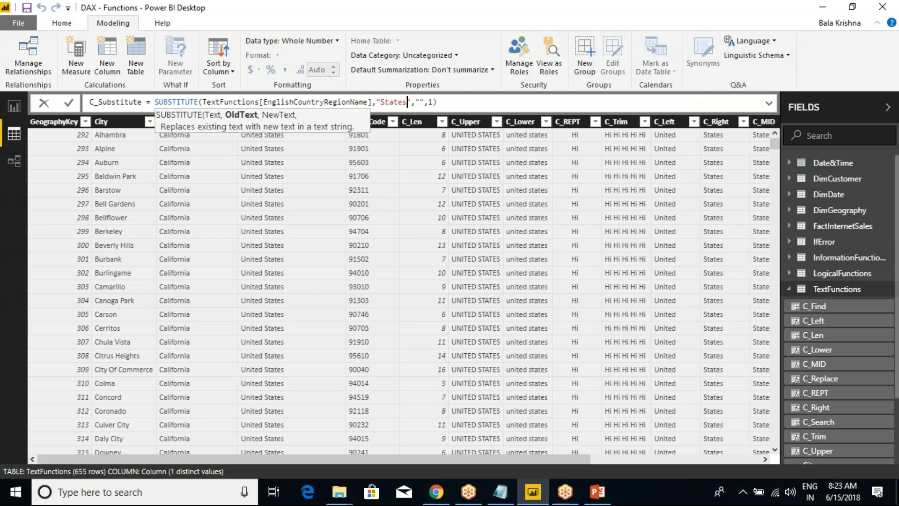
- Set the new text in C_Substitute to "Testing", commit the formula, and review the C_Substitute column
left_click(420, 102)
type("Testi")
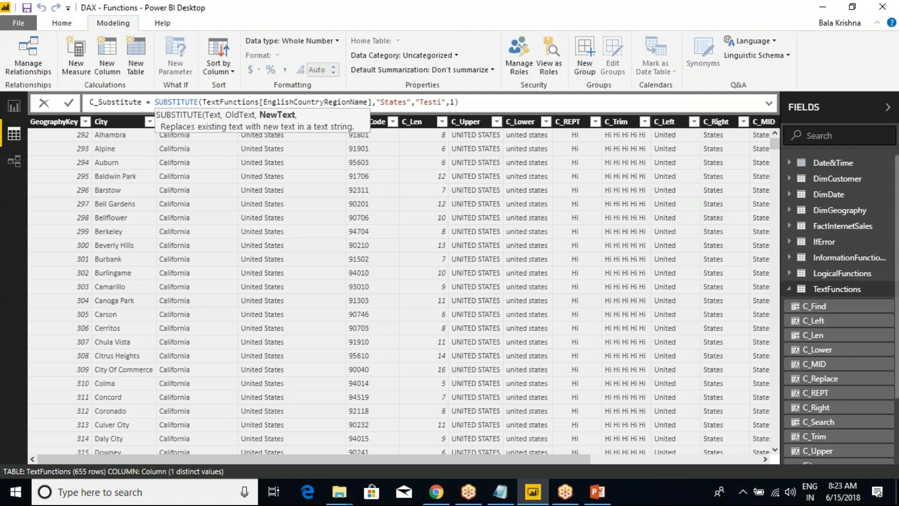
type("ng")
key("Return")
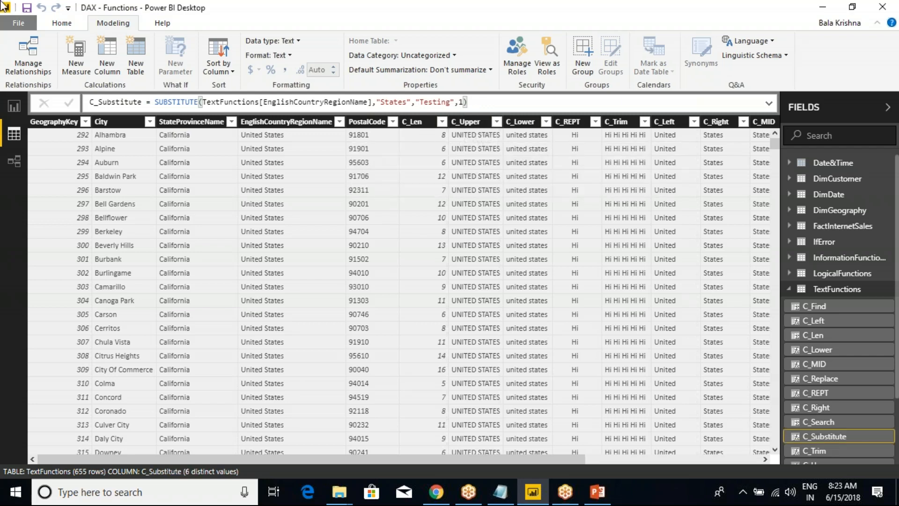
left_click_drag(265, 463, 530, 456)
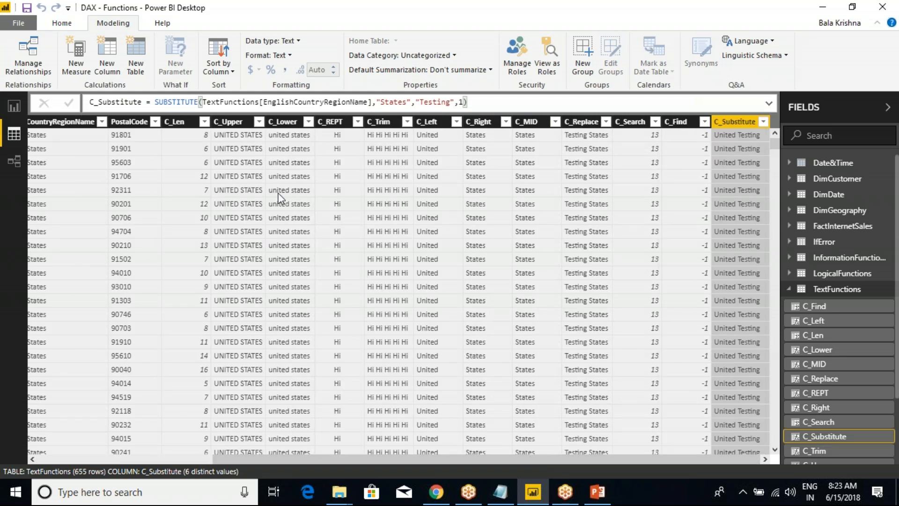
left_click(308, 153)
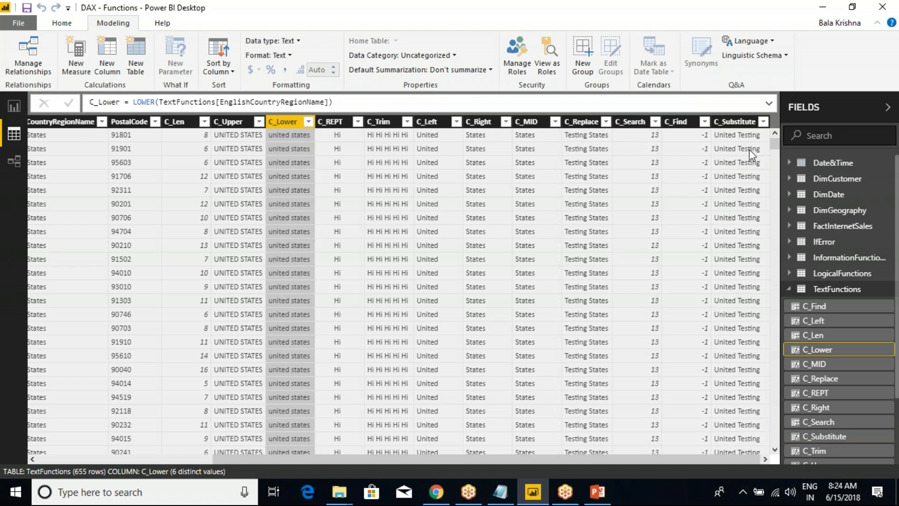
left_click(731, 123)
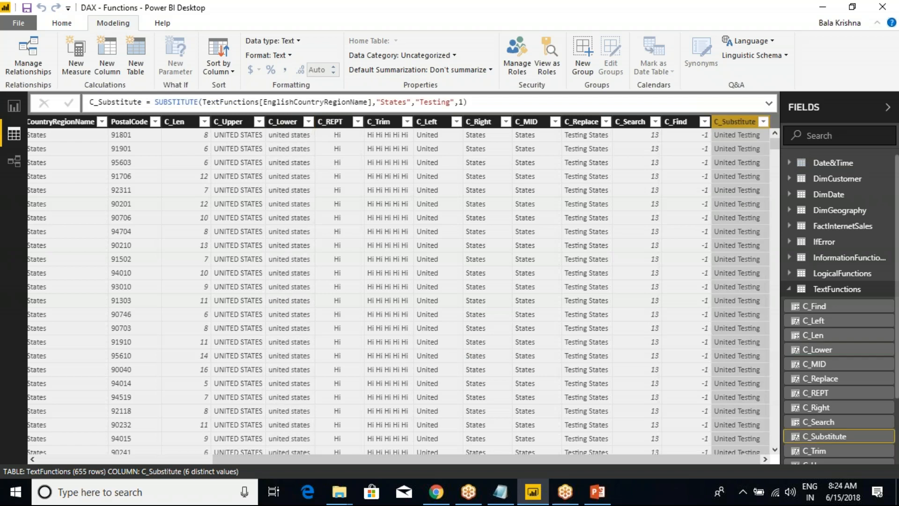
- Change the C_Substitute old text to lowercase "states", commit the formula, and check the column's values
left_click(386, 103)
key("BackSpace")
type("s")
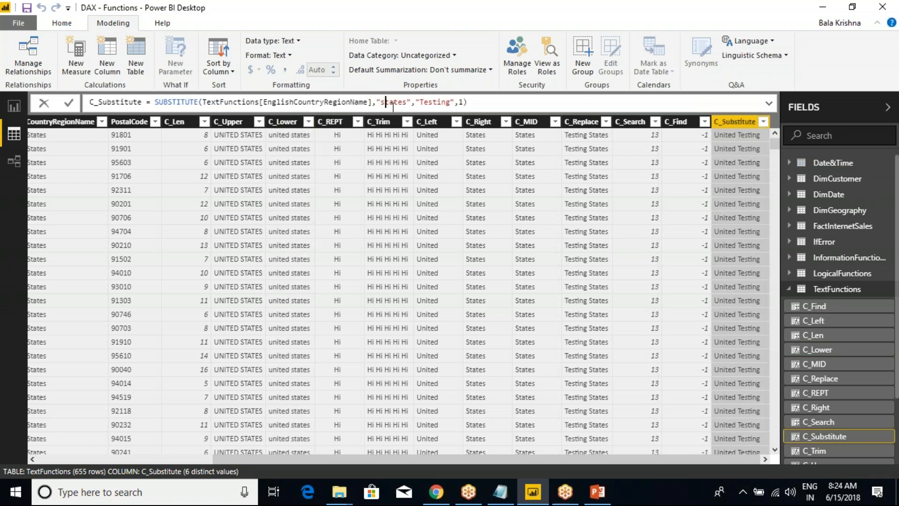
left_click(481, 107)
key("Return")
left_click_drag(442, 463, 701, 459)
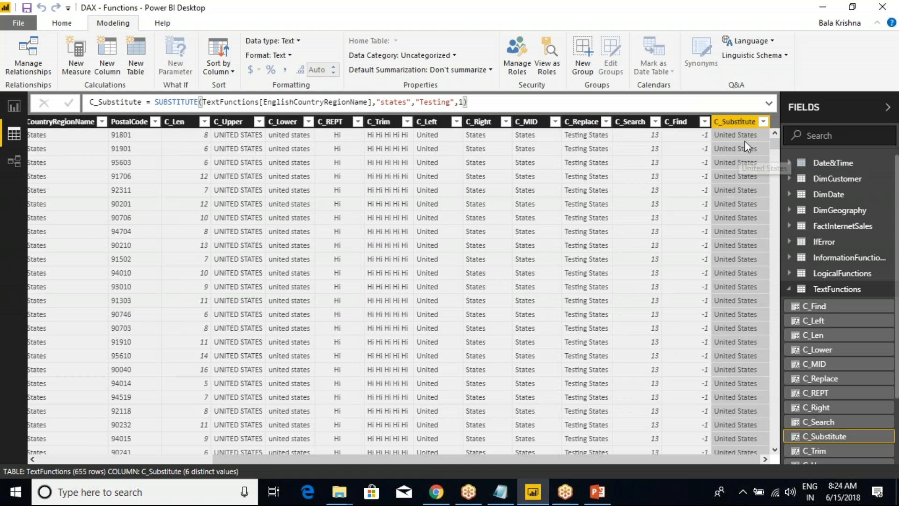
- Restore the C_Substitute old text to "States" with a capital S, commit, and check the column's values
left_click(385, 101)
key("BackSpace")
type("S")
key("Return")
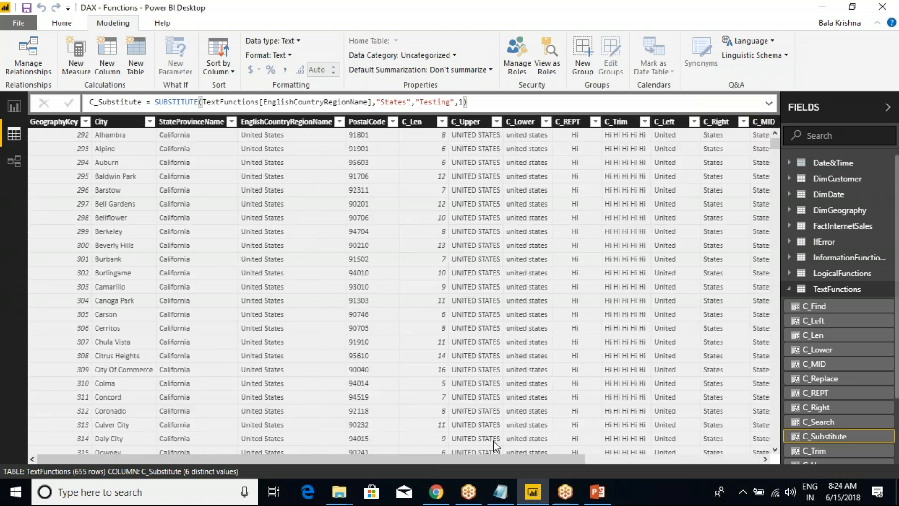
left_click_drag(491, 459, 723, 448)
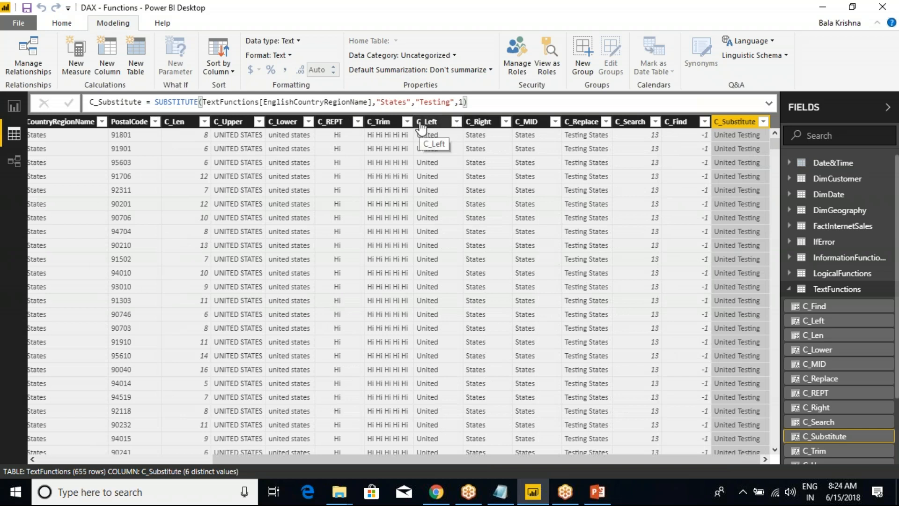
- Mark the C_Substitute formula's arguments and the column's first-row value with the red pen, and clear the annotations
left_click_drag(323, 109, 318, 138)
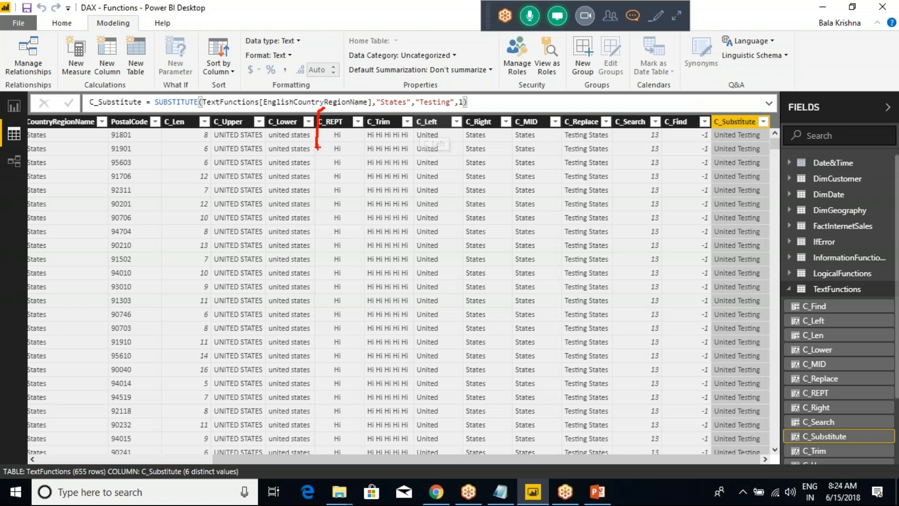
left_click_drag(392, 103, 396, 140)
left_click_drag(435, 104, 436, 133)
mouse_move(717, 123)
left_mouse_down()
mouse_move(700, 134)
mouse_move(771, 137)
left_mouse_up()
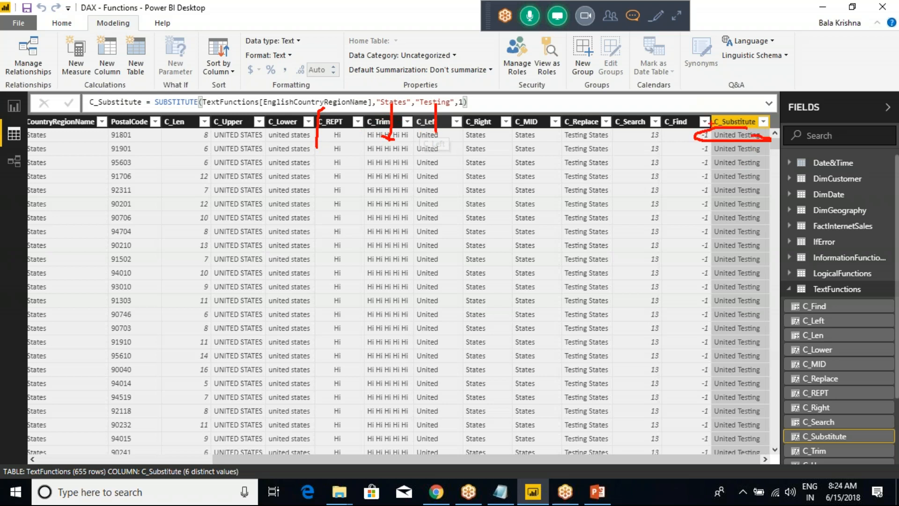
key("Escape")
- Switch the C_Substitute old text back to lowercase "states", commit the formula, and review the resulting values
left_click(386, 106)
key("BackSpace")
type("s")
left_click(468, 102)
key("Return")
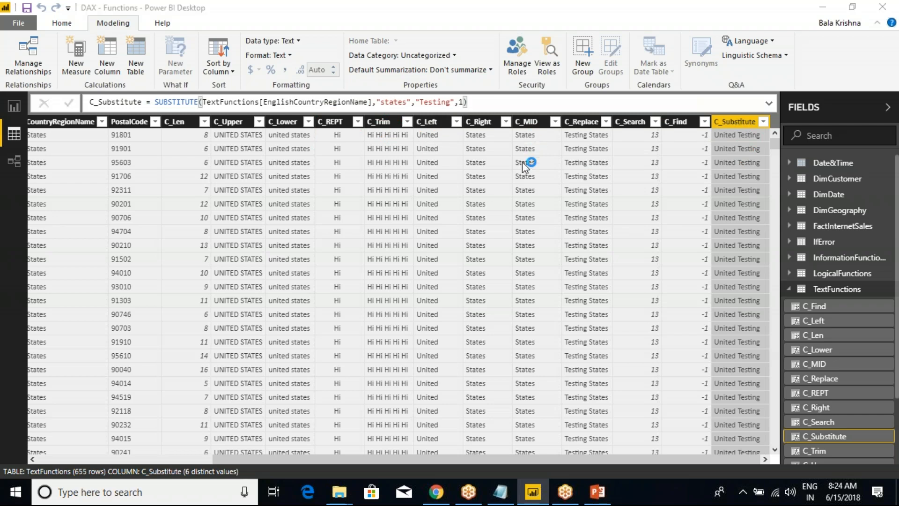
left_click_drag(505, 459, 707, 449)
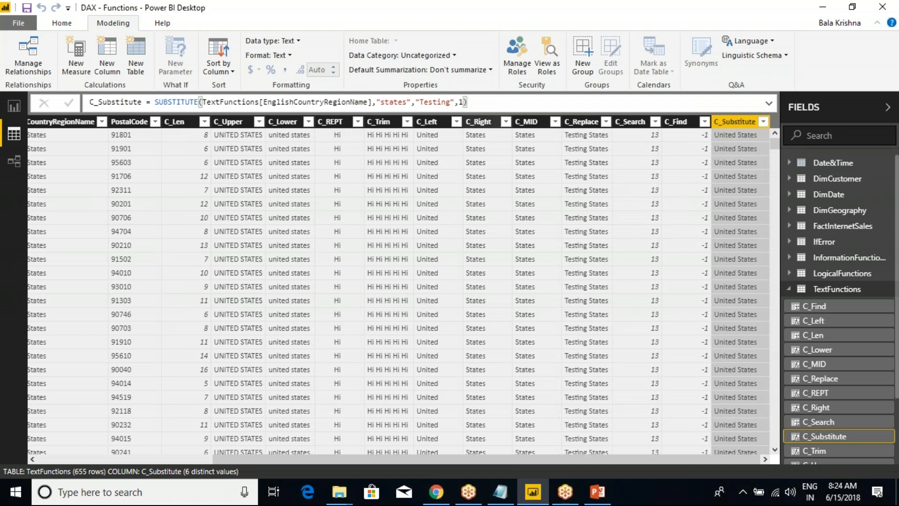
- Delete the SUBSTITUTE arguments to view the syntax hint, undo the deletion, and commit the formula
left_click_drag(489, 105, 203, 103)
key("BackSpace")
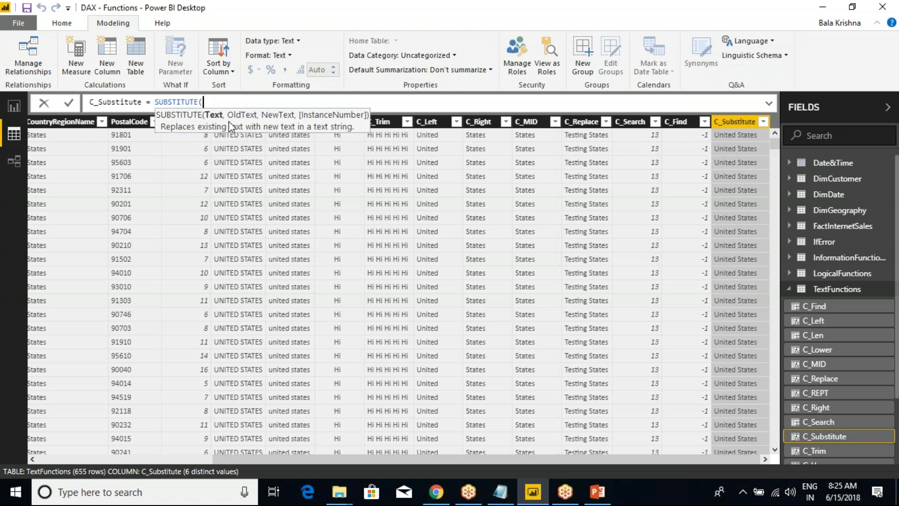
key("ctrl+z")
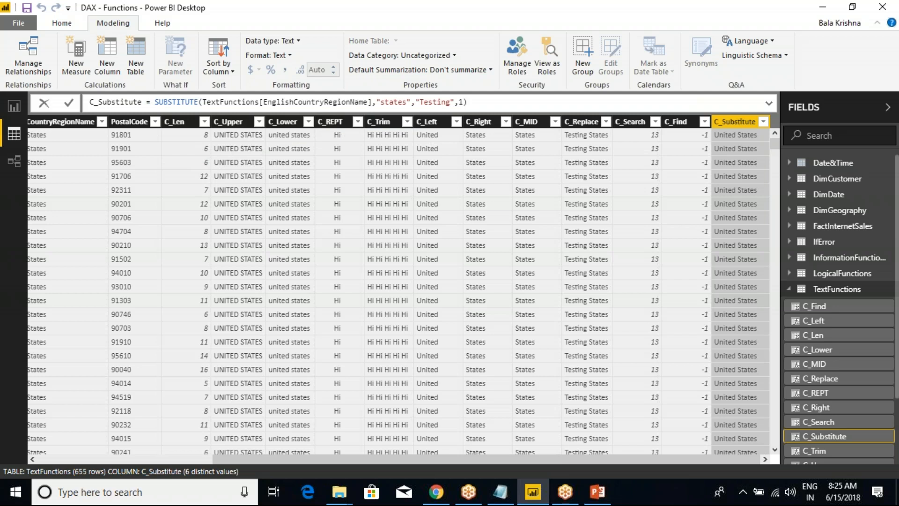
key("Return")
left_click(393, 104)
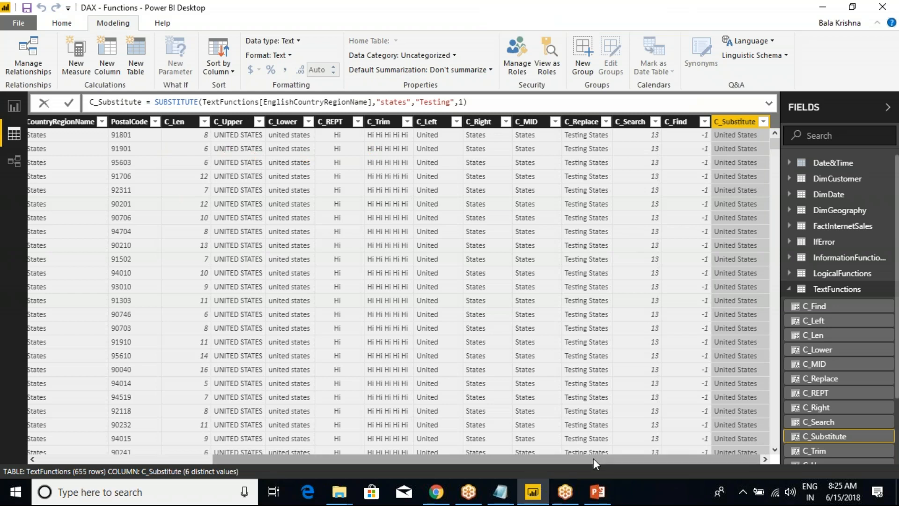
- Mark capital letters and sample values in the EnglishCountryRegionName column with the red pen, clear the marks, and return to C_Substitute
left_click_drag(594, 459, 397, 470)
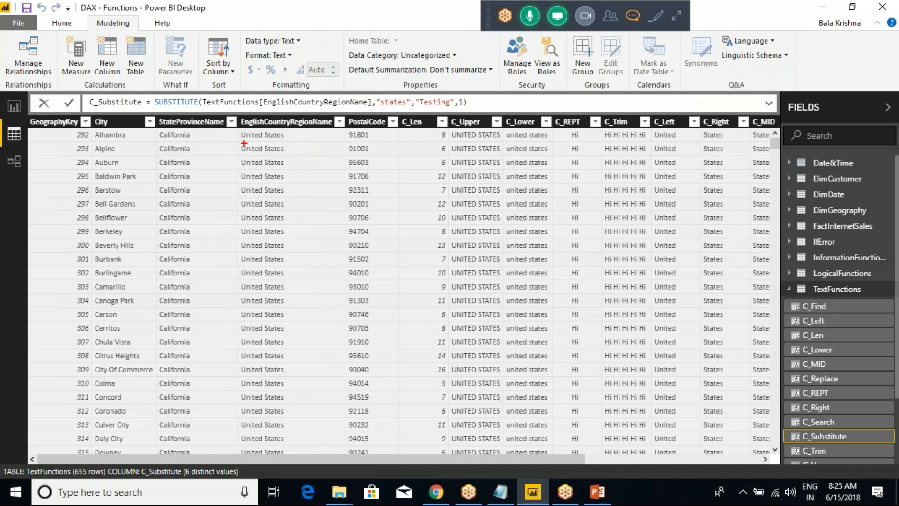
left_click_drag(245, 140, 240, 184)
mouse_move(268, 145)
left_mouse_down()
mouse_move(270, 180)
mouse_move(246, 197)
left_mouse_up()
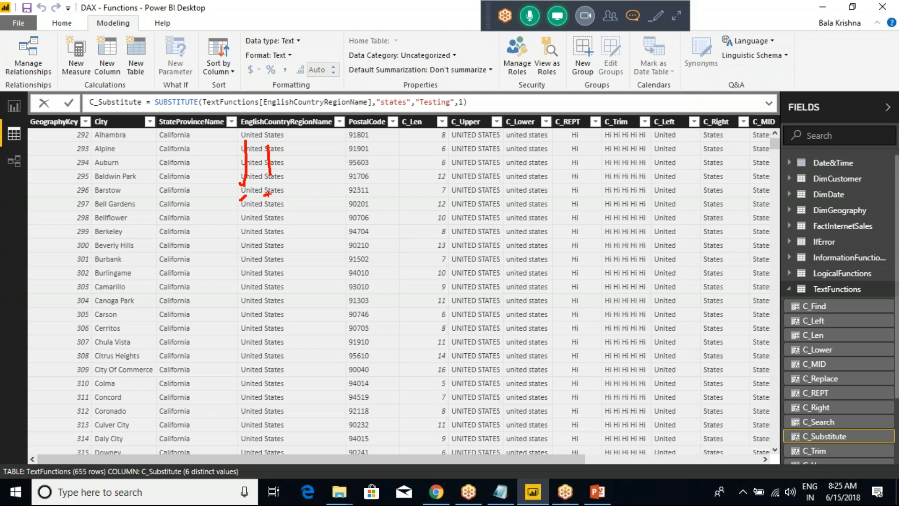
mouse_move(217, 368)
left_mouse_down()
mouse_move(291, 373)
mouse_move(235, 378)
mouse_move(285, 407)
mouse_move(295, 396)
mouse_move(227, 397)
left_mouse_up()
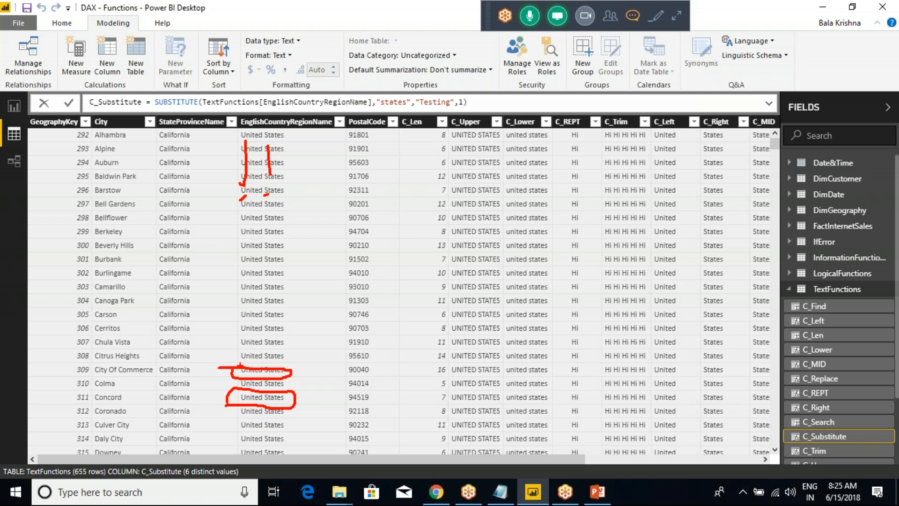
key("Escape")
left_click_drag(496, 460, 727, 457)
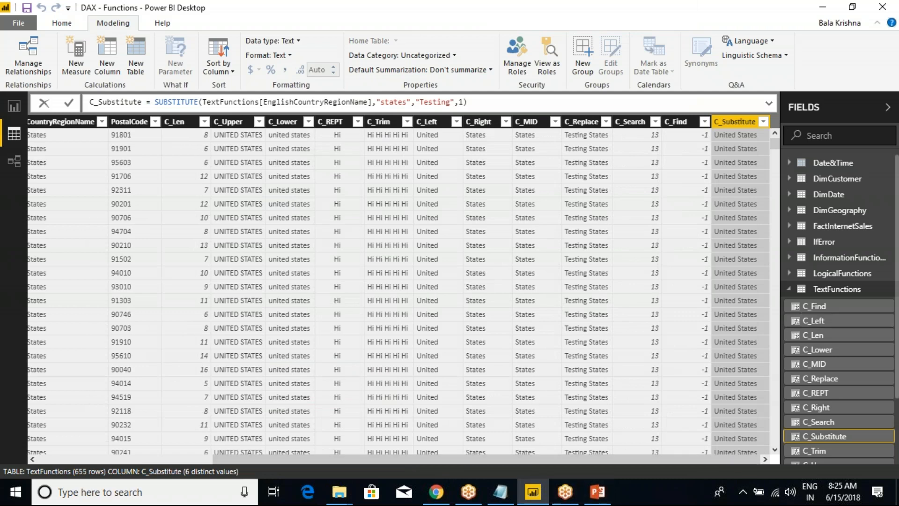
- Wrap TextFunctions[EnglishCountryRegionName] in LOWER inside the C_Substitute formula and commit it
left_click(503, 102)
left_click(69, 102)
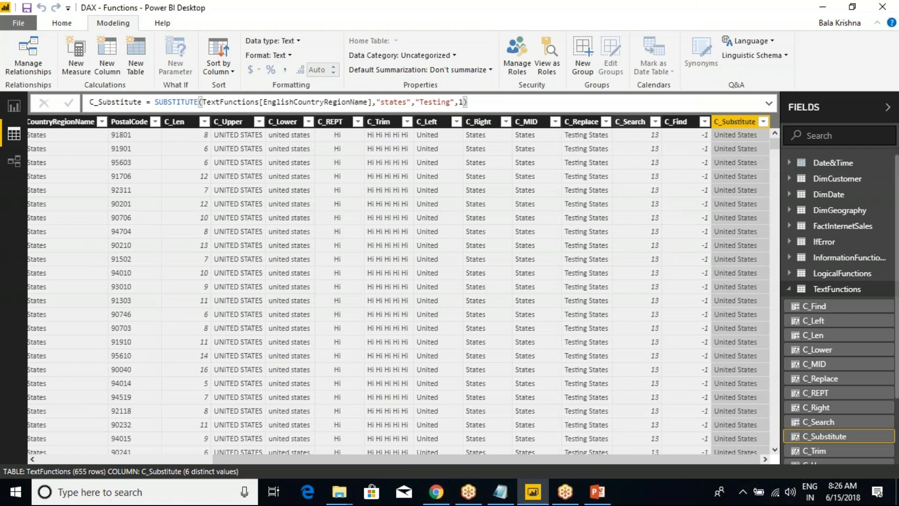
left_click(204, 102)
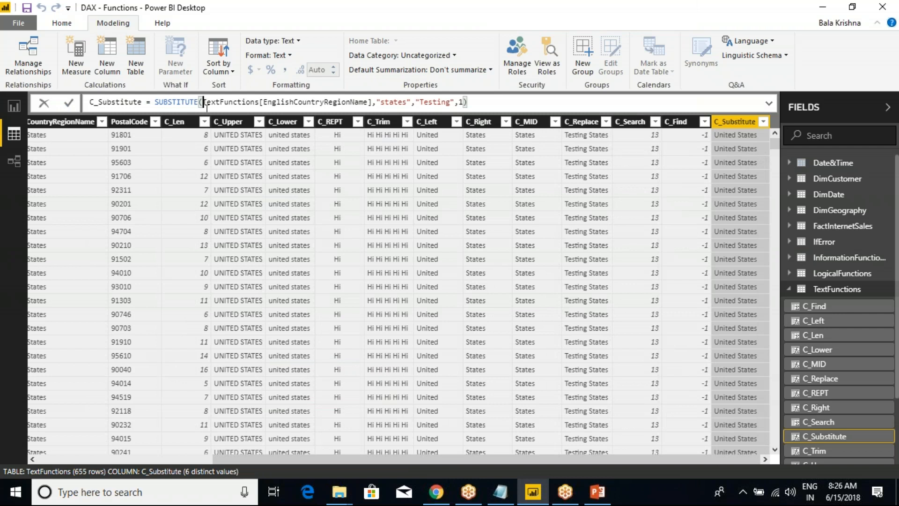
type("LOWER(")
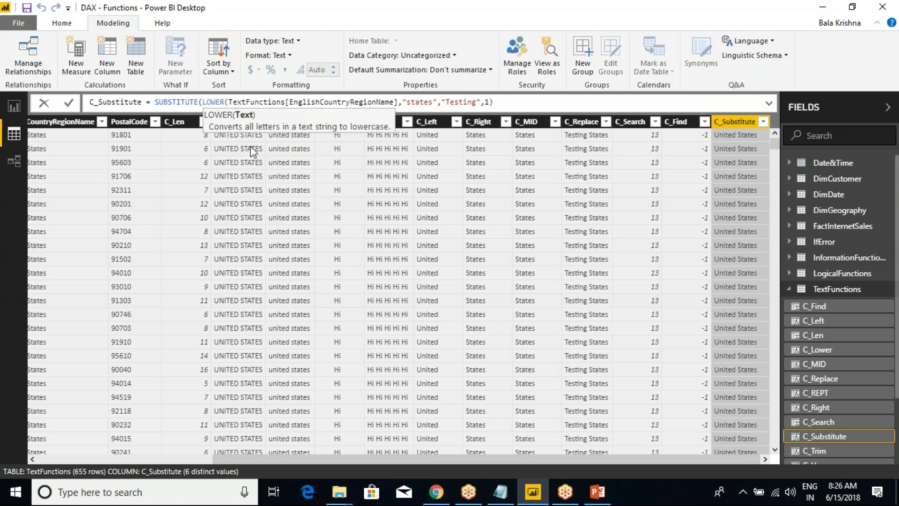
type("(")
left_click(404, 102)
type(")")
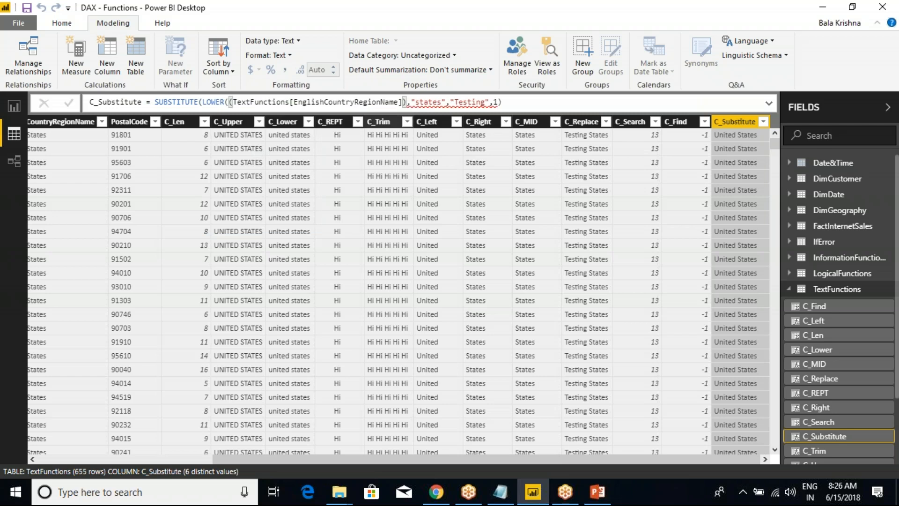
key("Return")
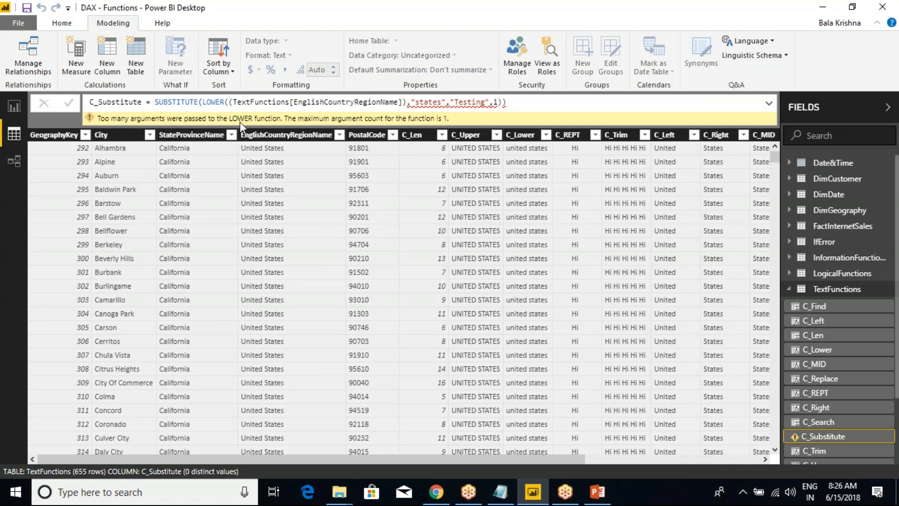
- Remove the extra opening parenthesis after LOWER and the extra closing one at the end, commit the formula, and review C_Substitute
left_click(229, 102)
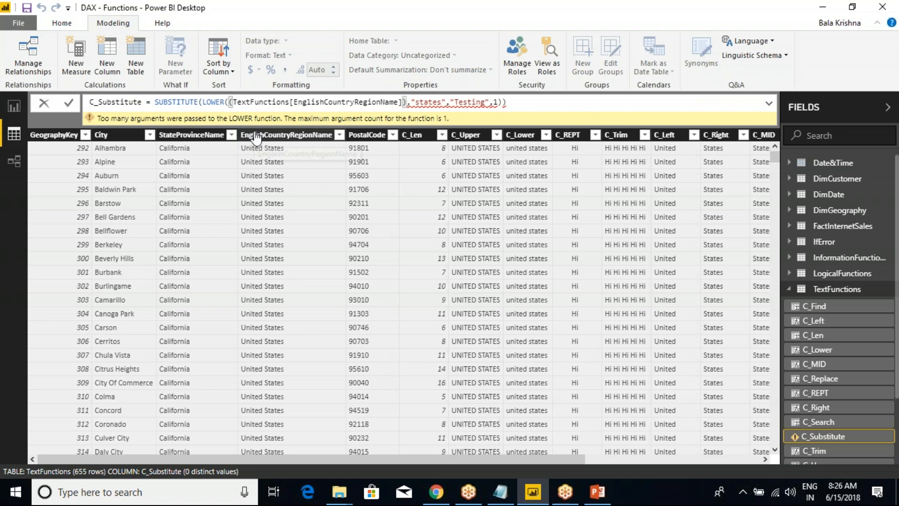
key("BackSpace")
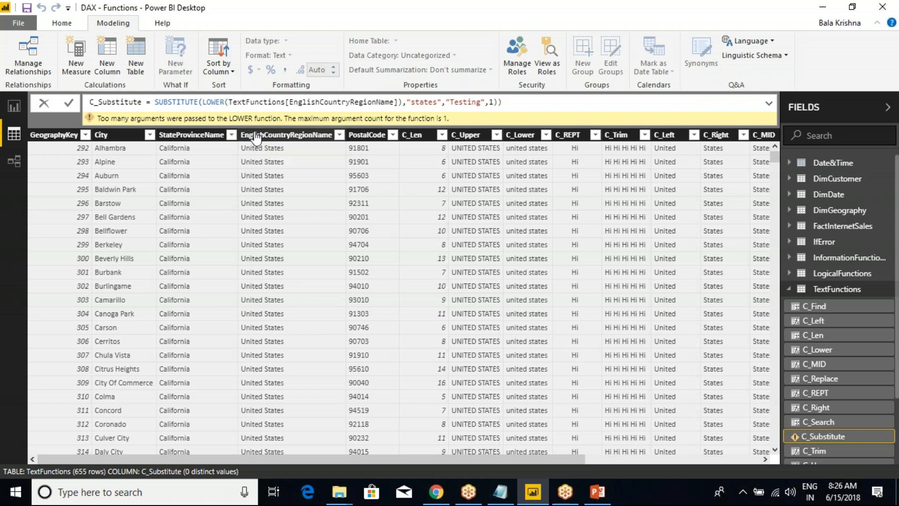
key("Return")
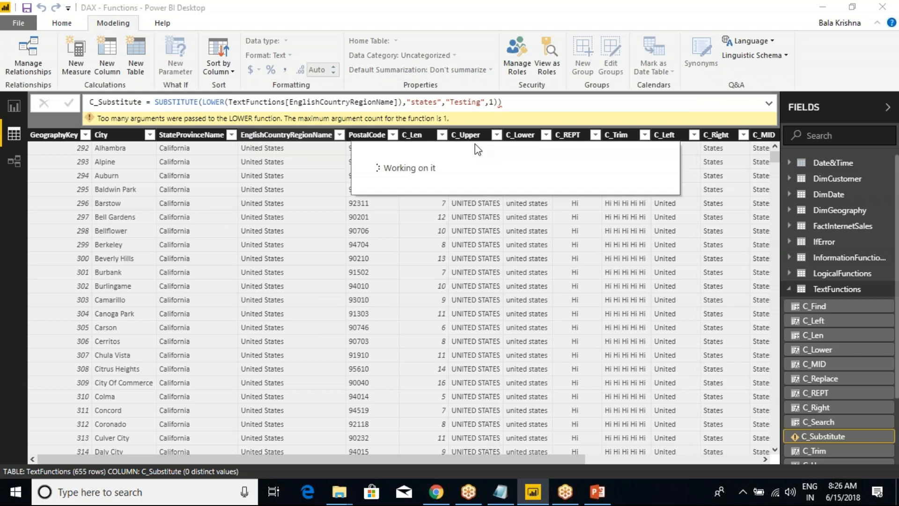
left_click(522, 105)
key("BackSpace")
key("Return")
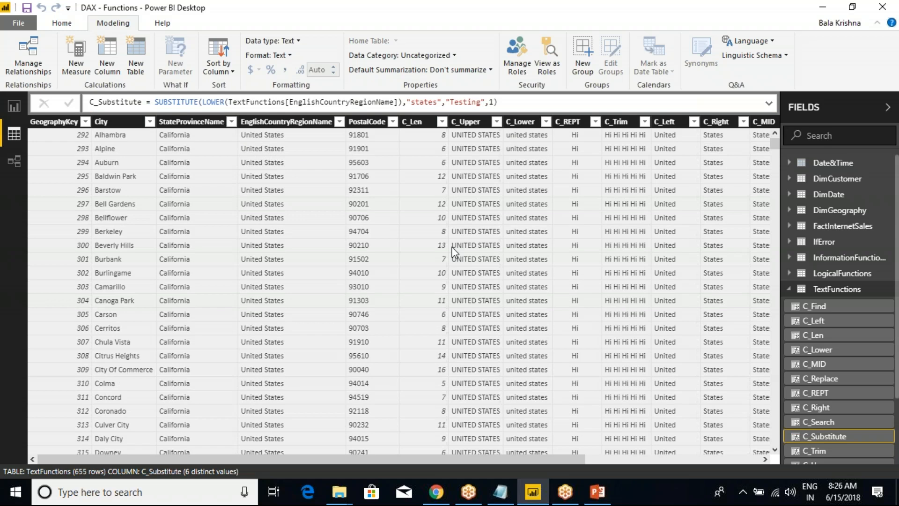
left_click_drag(394, 461, 639, 450)
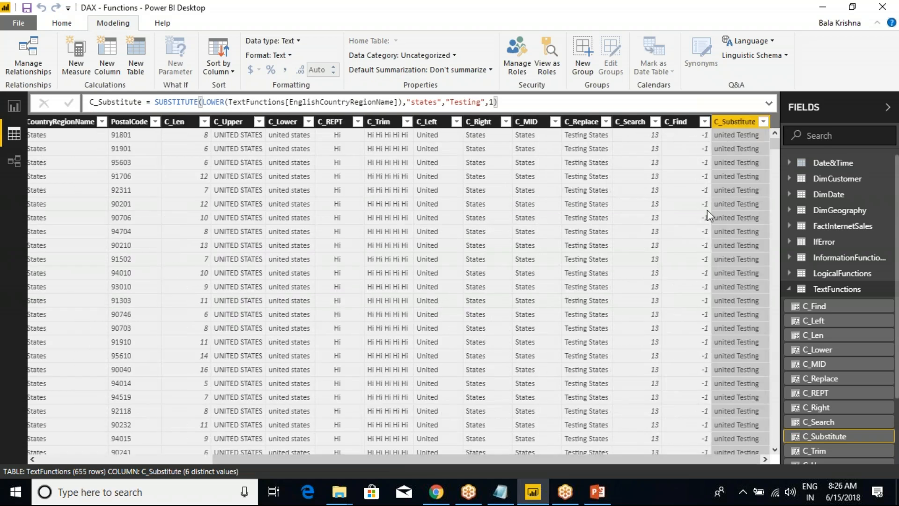
- Outline the LOWER(TextFunctions[EnglishCountryRegionName]) argument in the C_Substitute formula with the red pen, and clear the marks
key("ctrl+2")
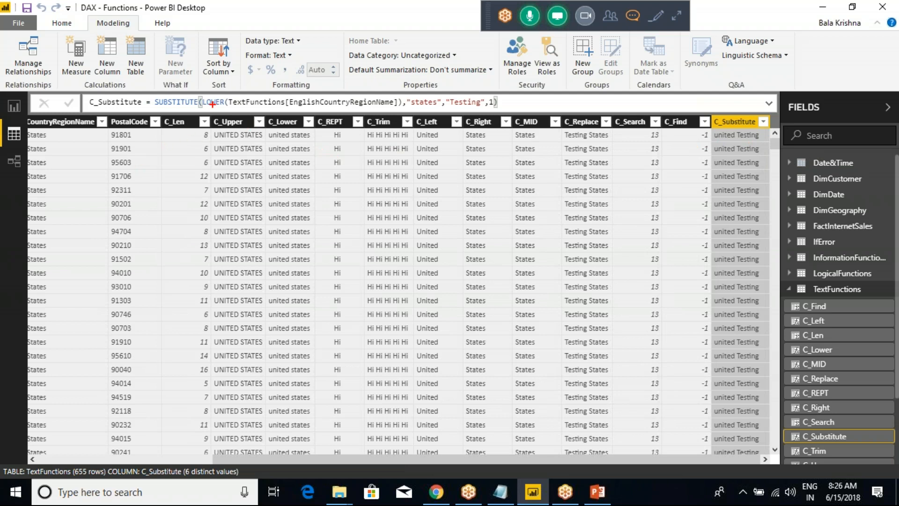
mouse_move(200, 89)
left_mouse_down()
mouse_move(211, 103)
mouse_move(401, 110)
left_mouse_up()
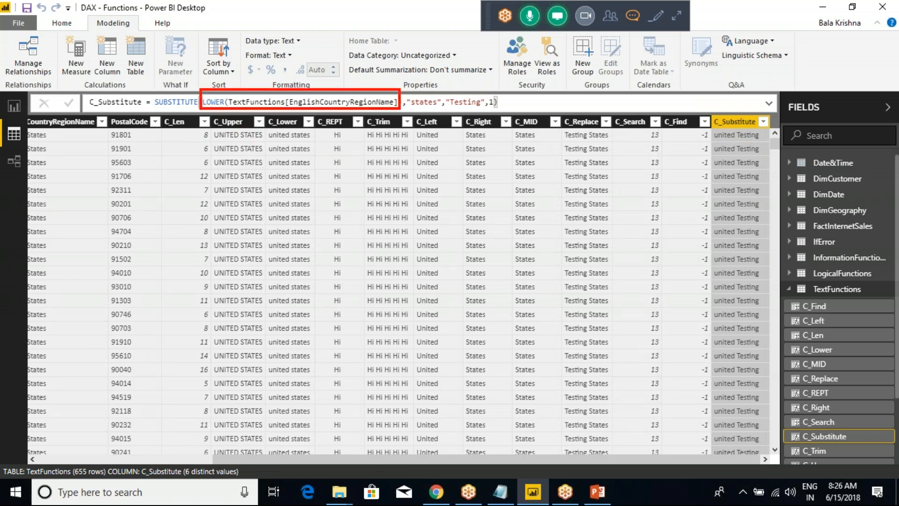
mouse_move(421, 64)
left_mouse_down()
mouse_move(432, 125)
mouse_move(437, 111)
left_mouse_up()
key("Escape")
key("ctrl+s")
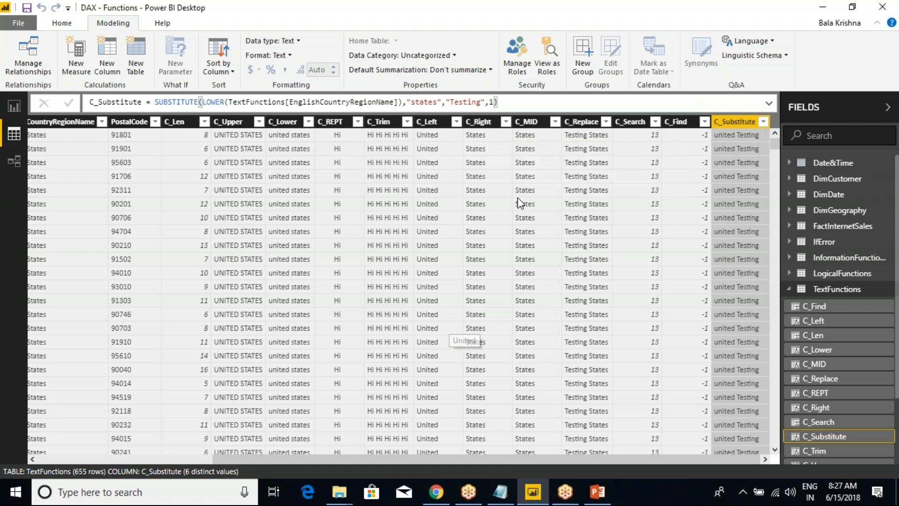
- Shorten the old-text argument in the C_Substitute formula to "s", commit it, and review the column
left_click_drag(411, 103, 438, 103)
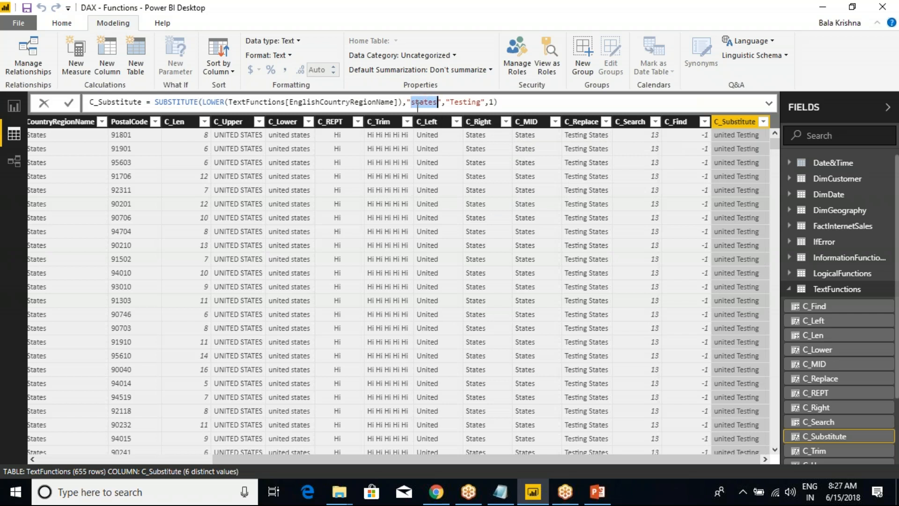
left_click(437, 103)
key("BackSpace")
key("BackSpace")
key("BackSpace")
key("BackSpace")
key("BackSpace")
key("Return")
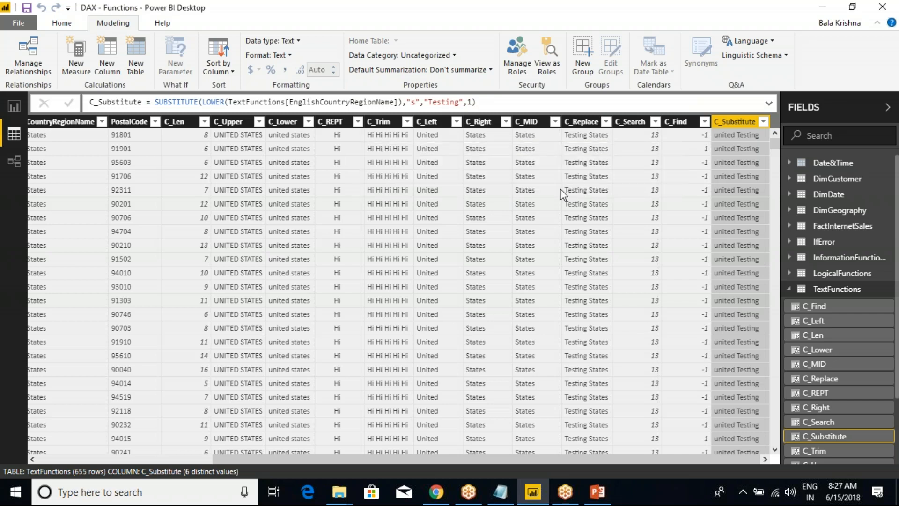
left_click_drag(329, 460, 627, 448)
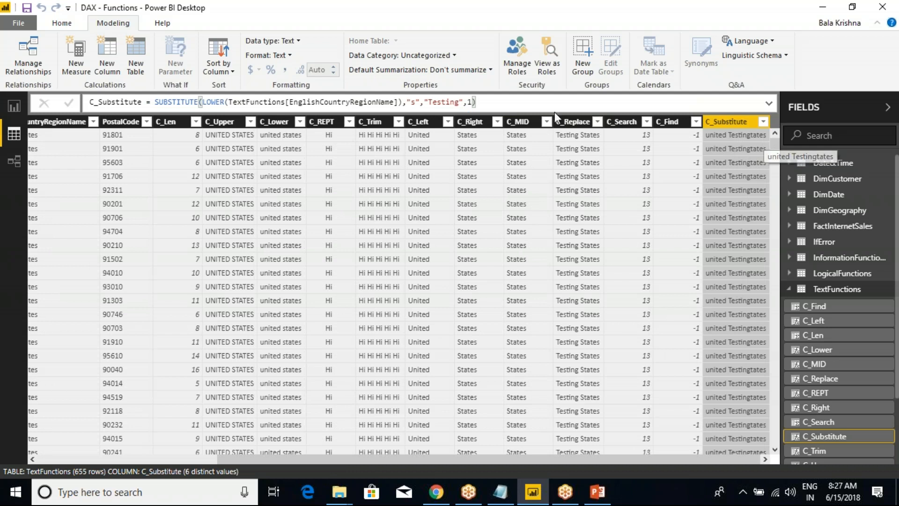
- Set the instance number in the C_Substitute formula to 2 and commit it
left_click(478, 104)
key("BackSpace")
type("2")
key("Return")
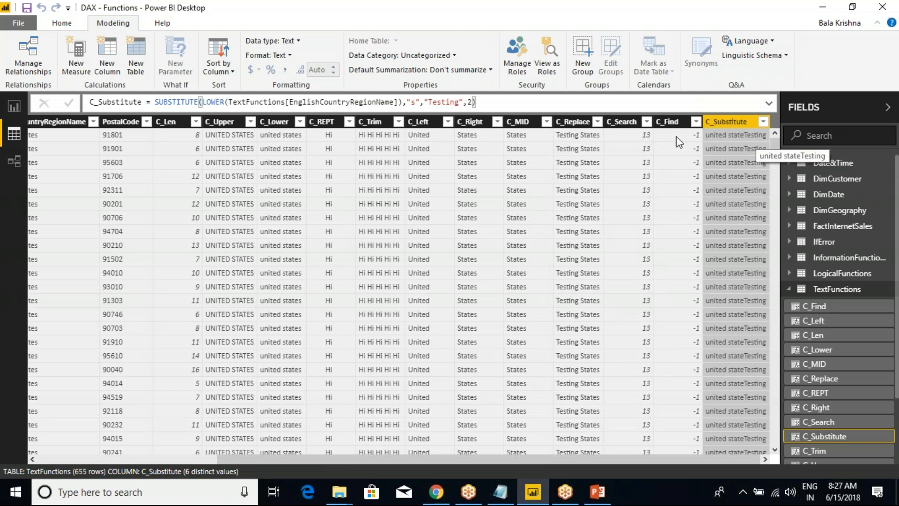
- Mark the occurrences of "s" in the first C_Lower value with the red pen, and clear the marks
key("ctrl+2")
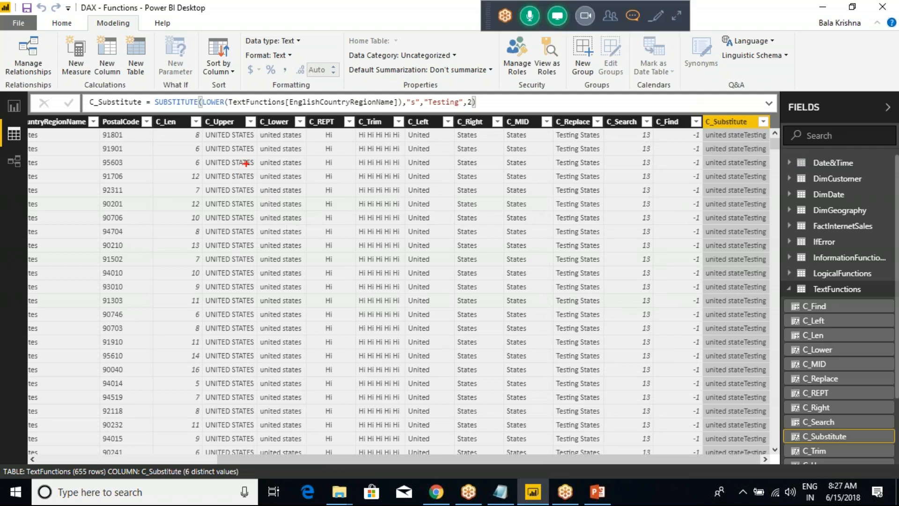
left_click_drag(259, 139, 310, 139)
mouse_move(283, 140)
left_mouse_down()
mouse_move(279, 168)
mouse_move(304, 160)
left_mouse_up()
left_click(312, 159)
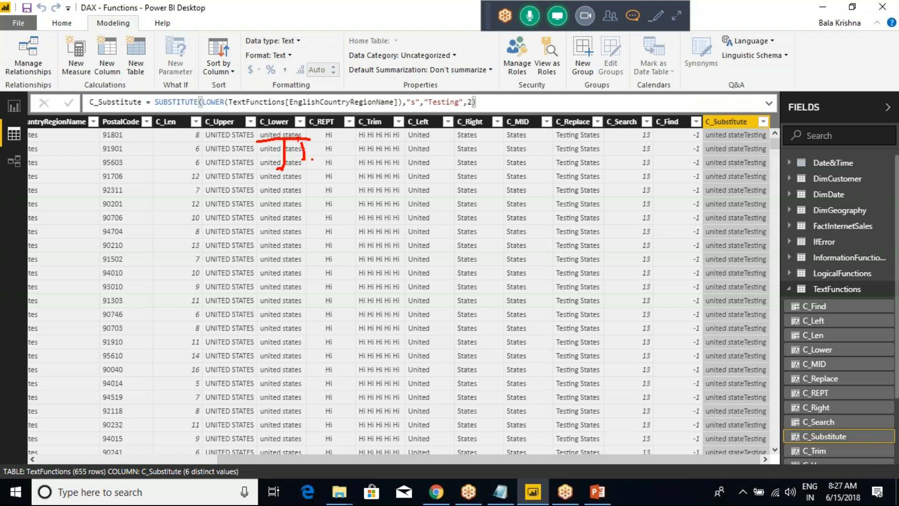
mouse_move(307, 136)
left_mouse_down()
mouse_move(299, 129)
mouse_move(304, 139)
left_mouse_up()
key("Escape")
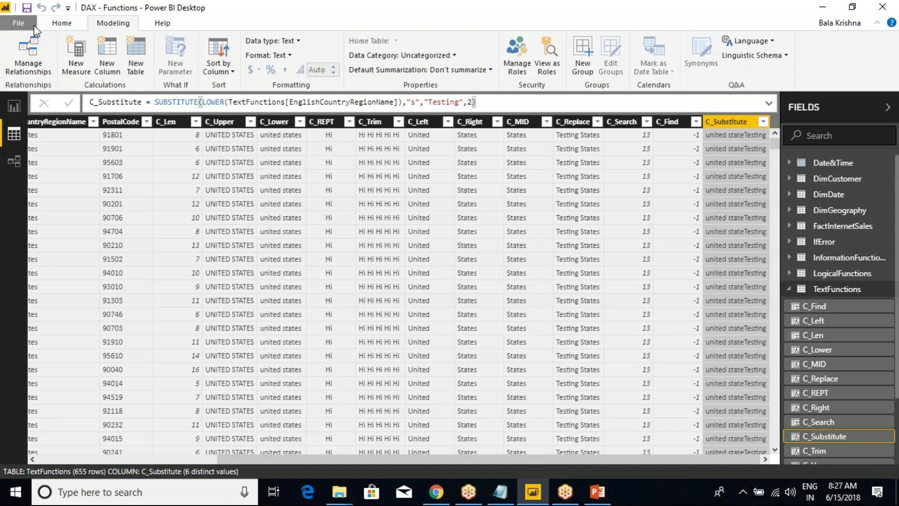
- Compare C_Substitute with C_Replace by highlighting the 1,7 position arguments in the REPLACE formula, and return to C_Substitute
left_click(177, 102)
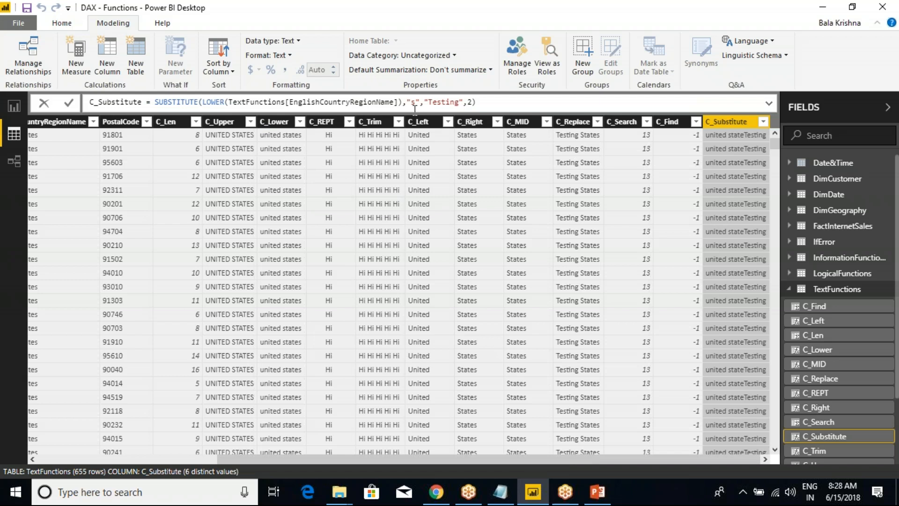
left_click(572, 123)
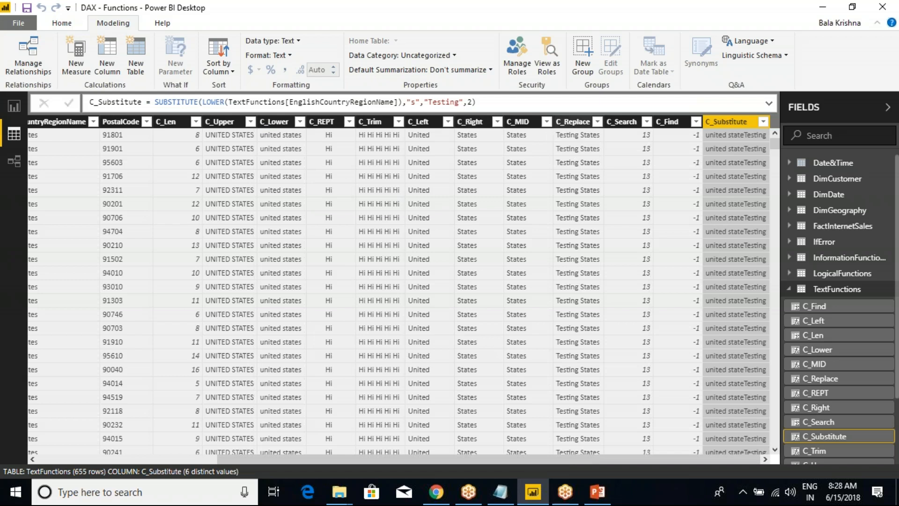
left_click(574, 123)
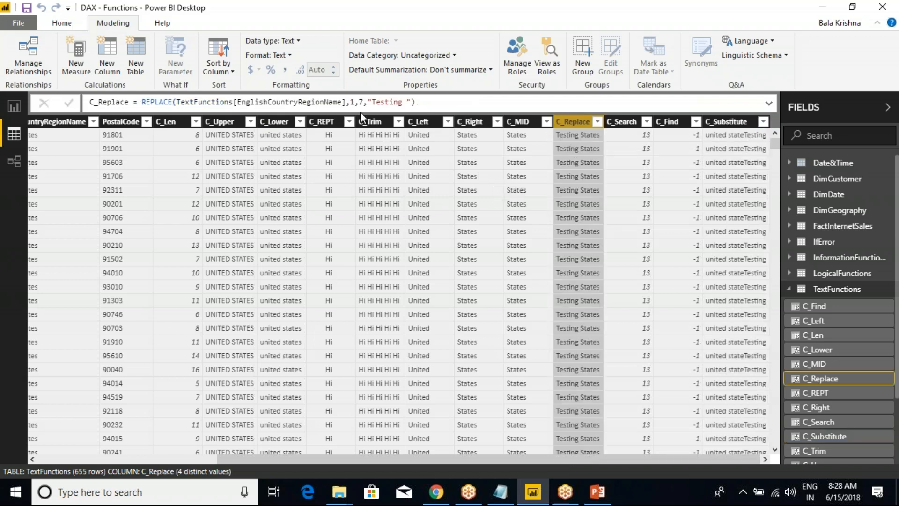
left_click_drag(349, 104, 361, 101)
left_click(363, 101)
left_click(352, 103)
left_click_drag(352, 102, 365, 101)
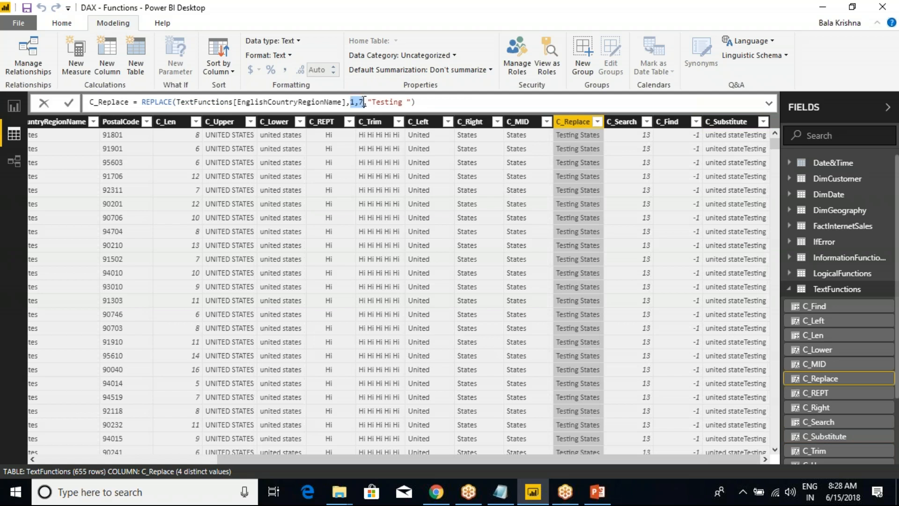
left_click(730, 124)
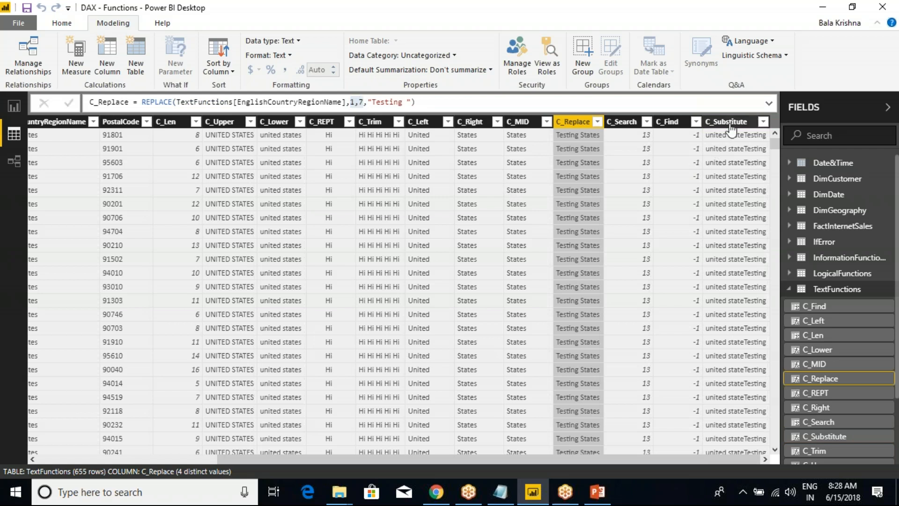
left_click(732, 125)
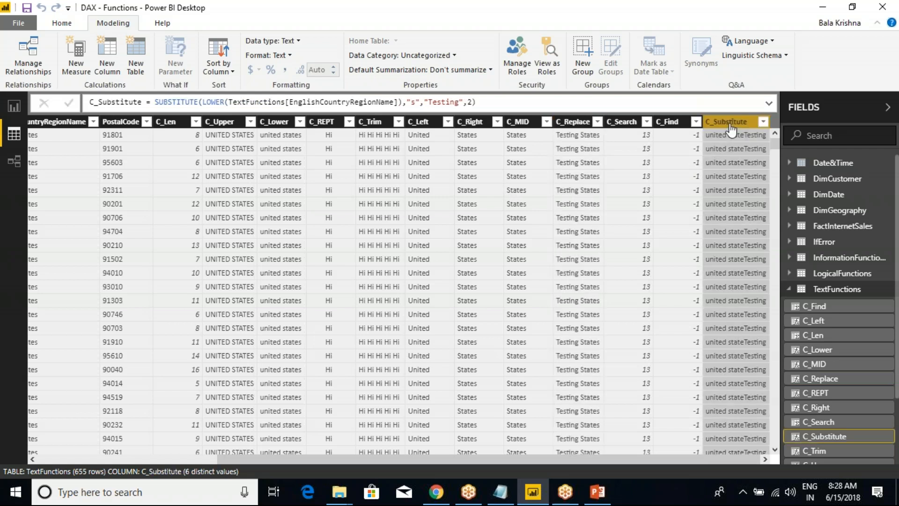
- Remove the instance number and closing parenthesis from C_Substitute to view the syntax hint, re-enter 2), and commit the formula
left_click(412, 104)
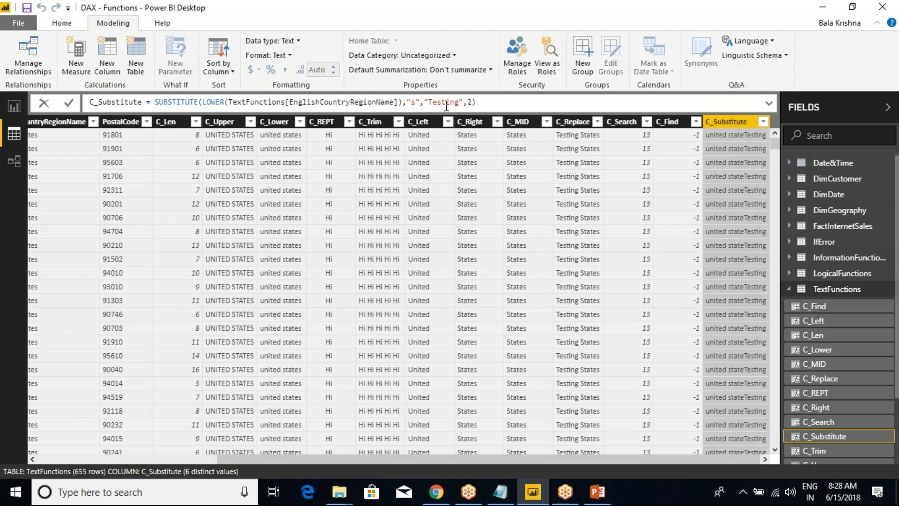
left_click(473, 102)
type(")")
key("BackSpace")
key("BackSpace")
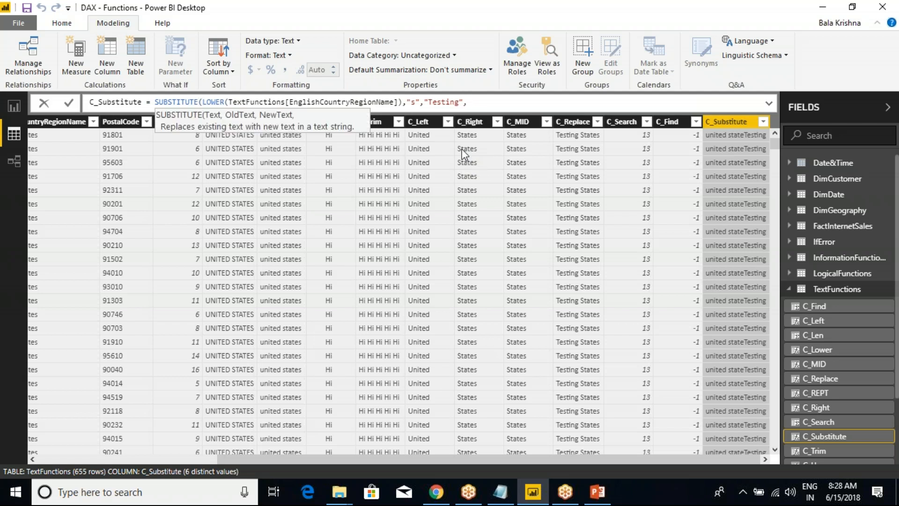
type("2)")
key("Return")
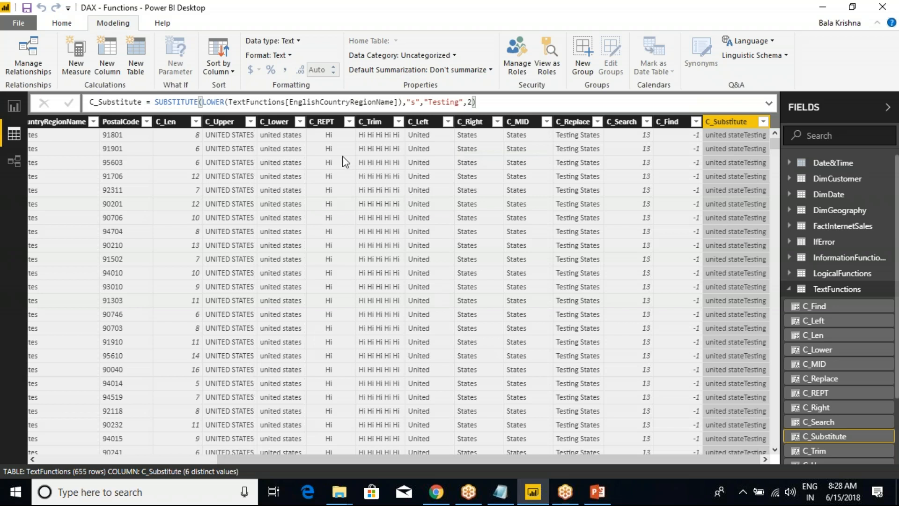
left_click(334, 102)
key("End")
key("Return")
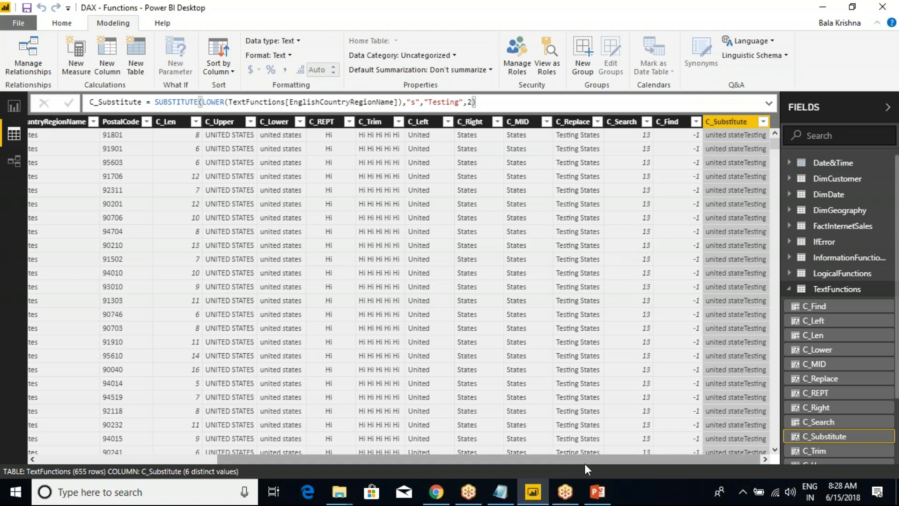
- Switch to the Text Functions slide in PowerPoint and undo the accidental move of the word SUBSTITUTE
left_click(598, 491)
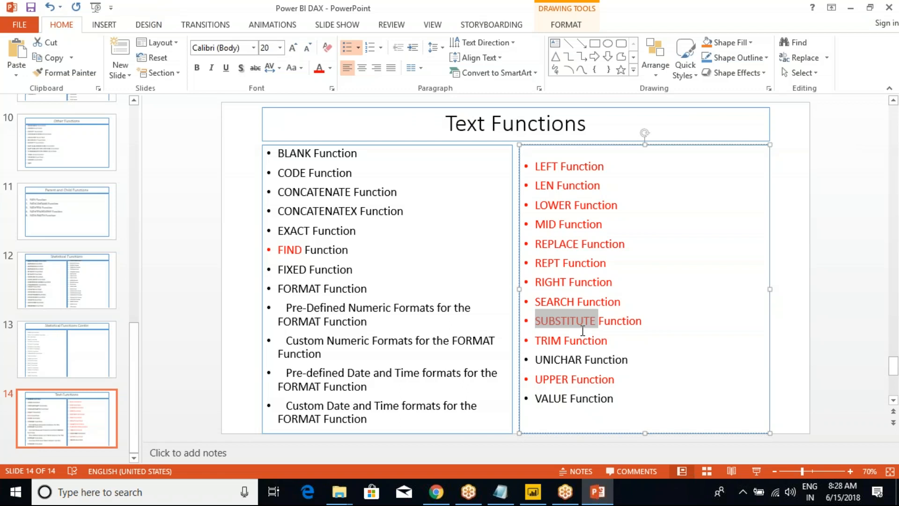
left_click_drag(583, 328, 580, 334)
double_click(555, 360)
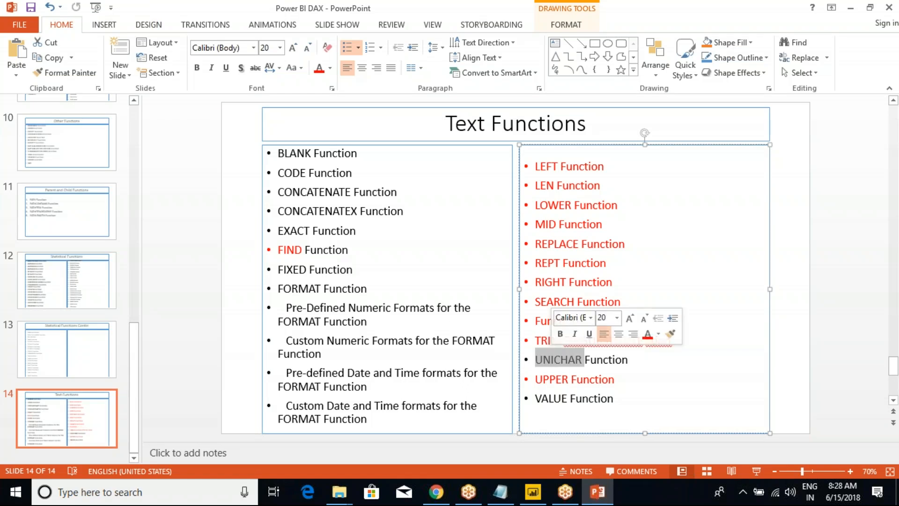
left_click(632, 361)
left_click(584, 342)
key("ctrl+z")
left_click(608, 341)
- Highlight the UNICHAR and SEARCH Function entries in the Text Functions list to review them
double_click(544, 359)
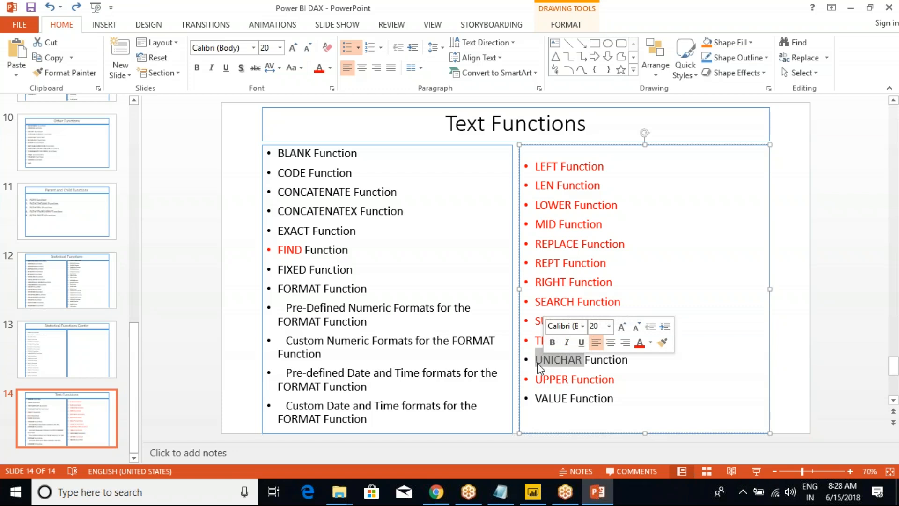
left_click(625, 302)
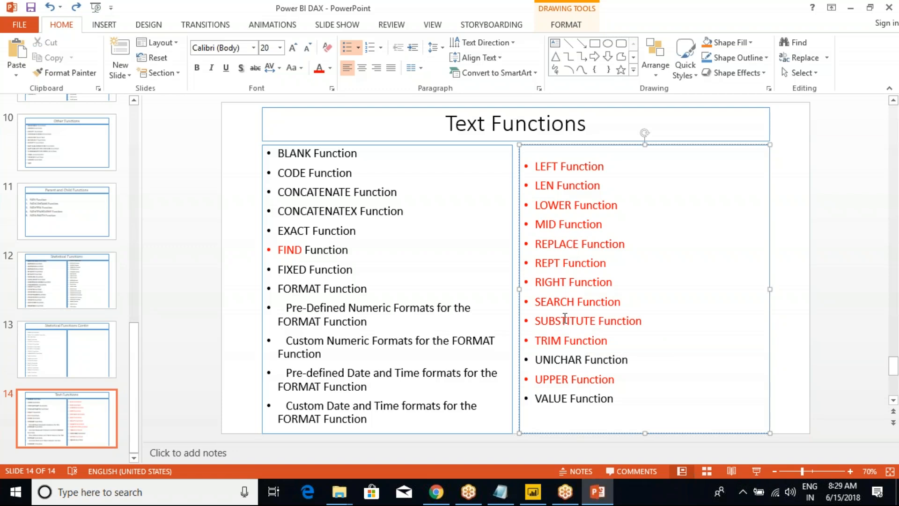
left_click_drag(539, 307, 612, 300)
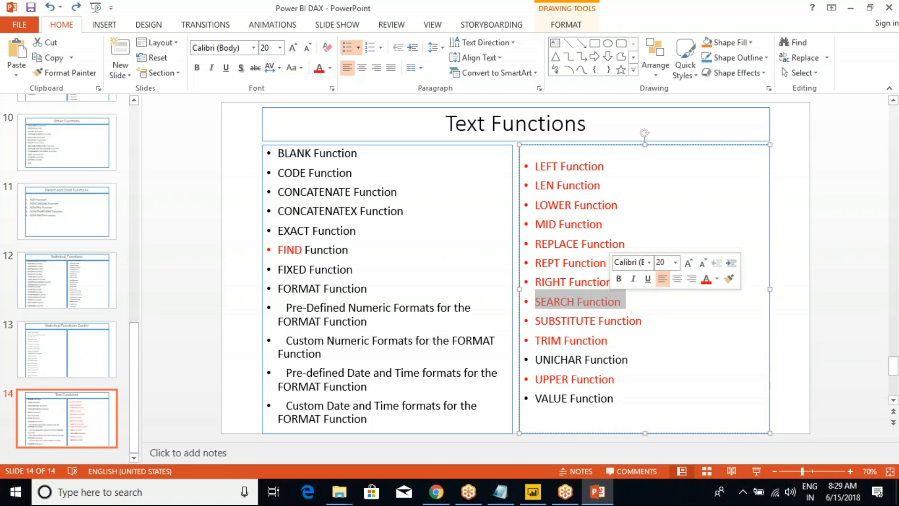
left_click(613, 301)
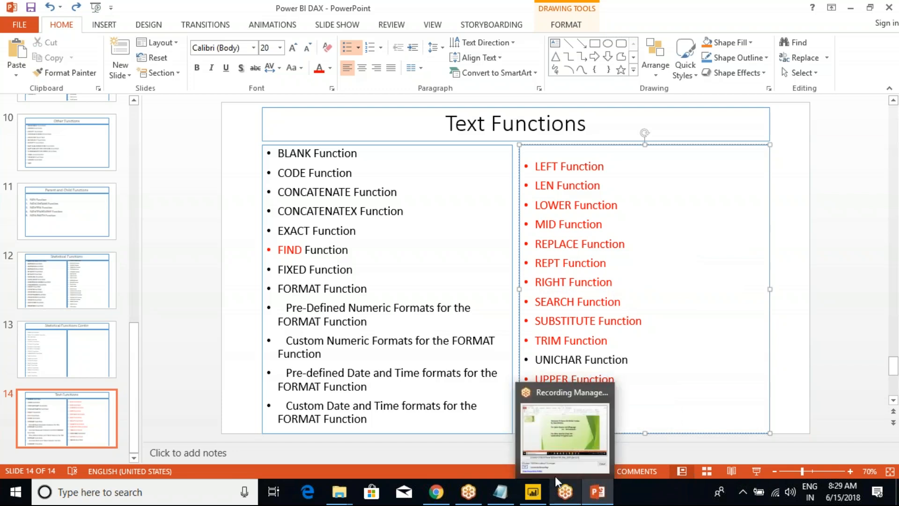
- Switch to Power BI, underline the C_Search arguments and a C_Lower value with the red pen, and clear the marks
mouse_move(533, 492)
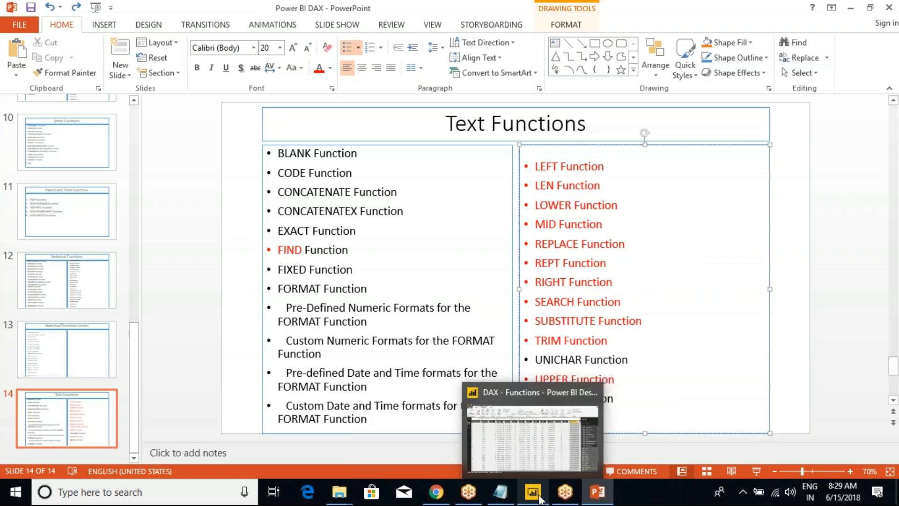
left_click(538, 435)
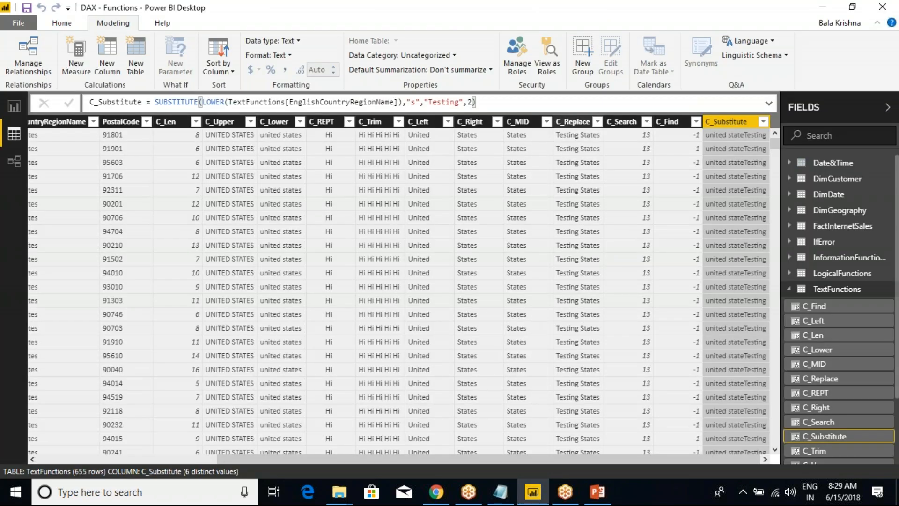
left_click(626, 122)
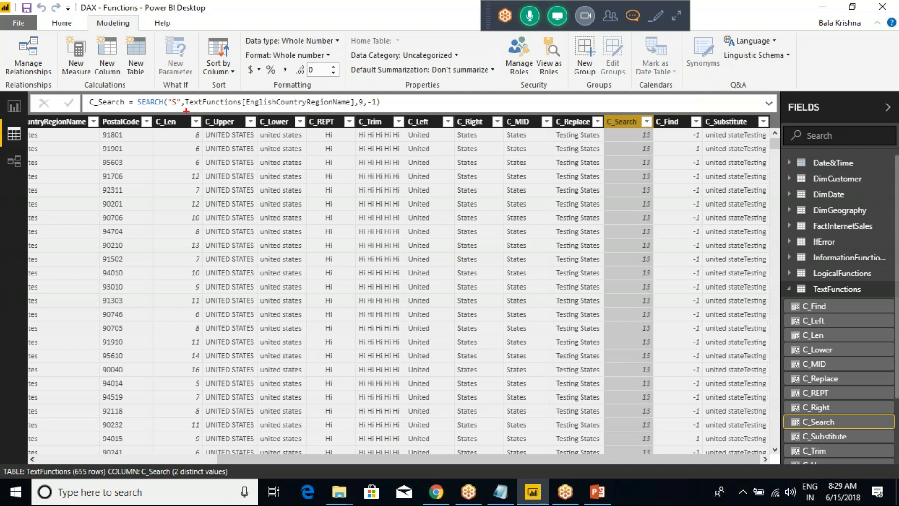
left_click_drag(190, 106, 333, 110)
left_click_drag(168, 112, 189, 109)
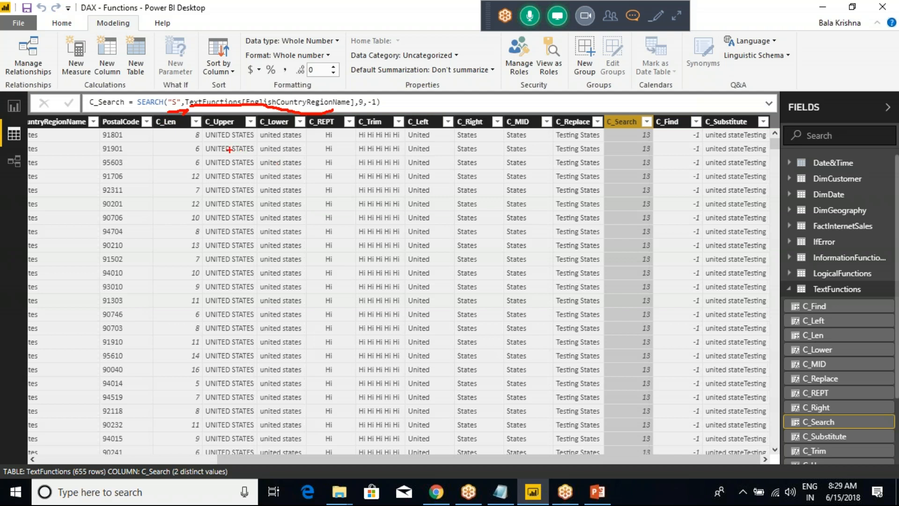
left_click_drag(258, 140, 302, 139)
left_click_drag(283, 141, 294, 153)
key("Escape")
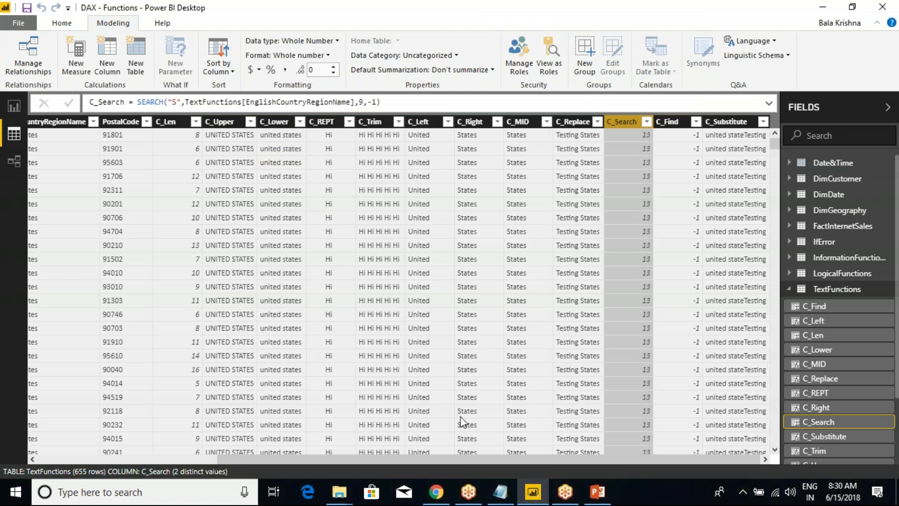
- Examine the source values in the EnglishCountryRegionName column and return to the calculated text columns
left_click_drag(476, 458, 234, 462)
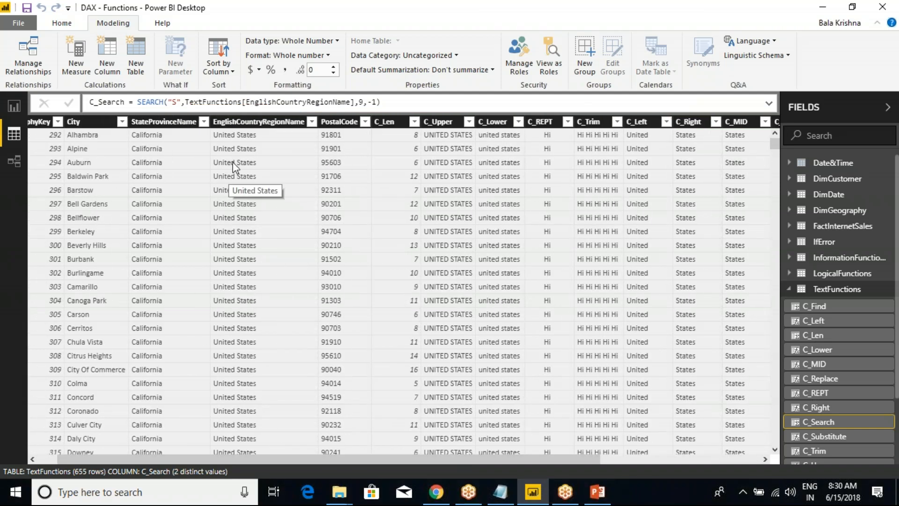
left_click(281, 122)
key("ctrl+2")
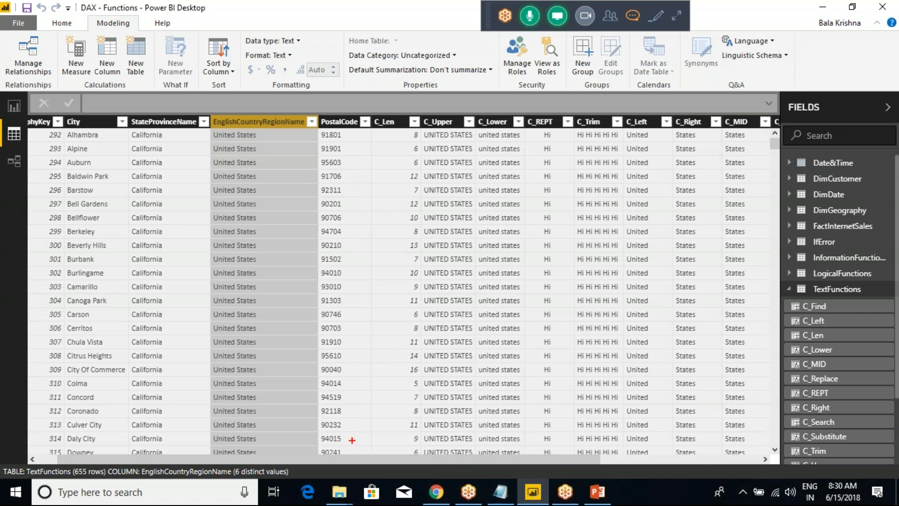
key("Escape")
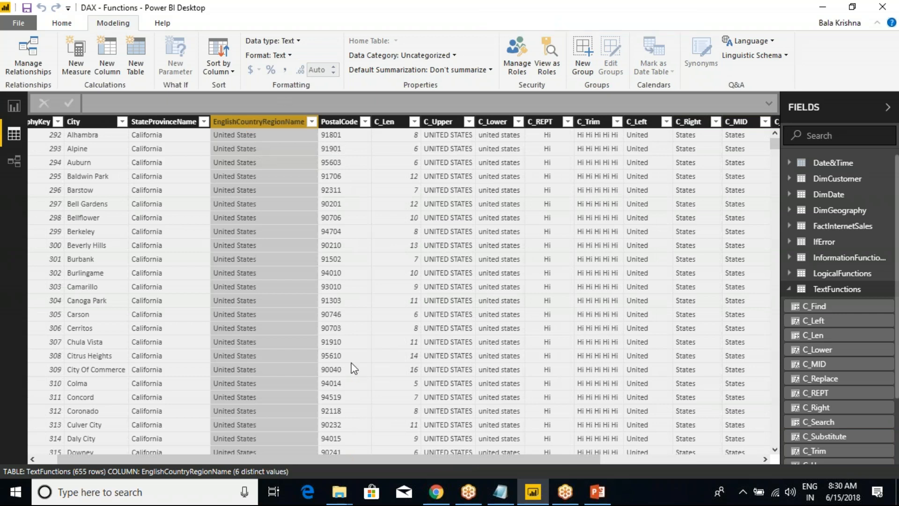
left_click_drag(375, 454, 543, 454)
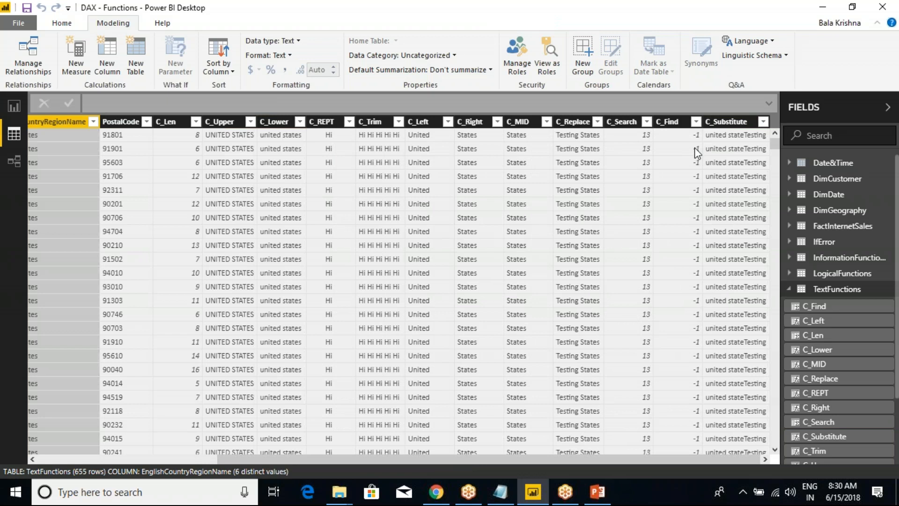
- Open the C_Search formula and mark the United States values in EnglishCountryRegionName with the red pen
left_click(610, 123)
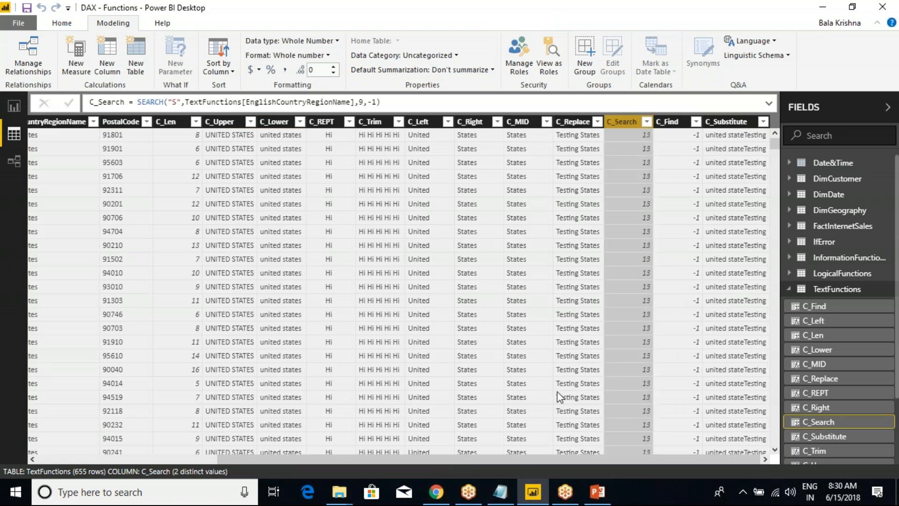
left_click_drag(568, 458, 384, 460)
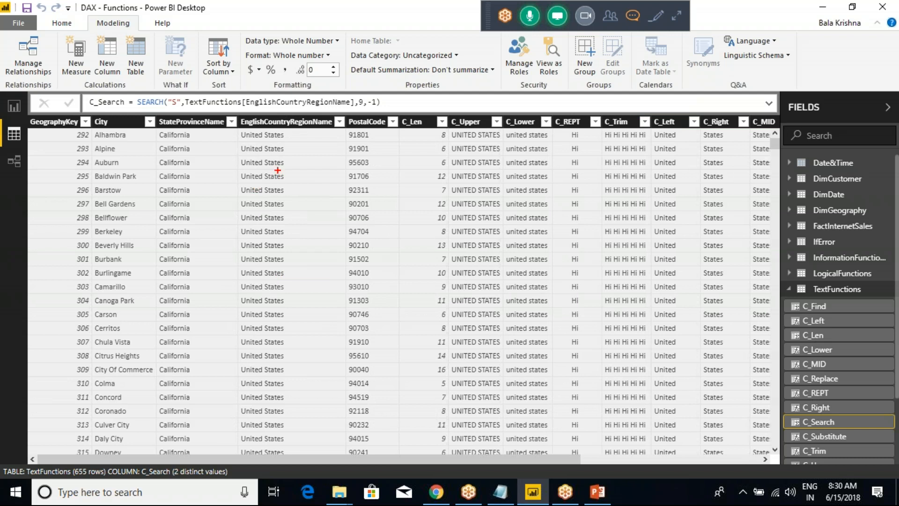
left_click_drag(250, 140, 286, 139)
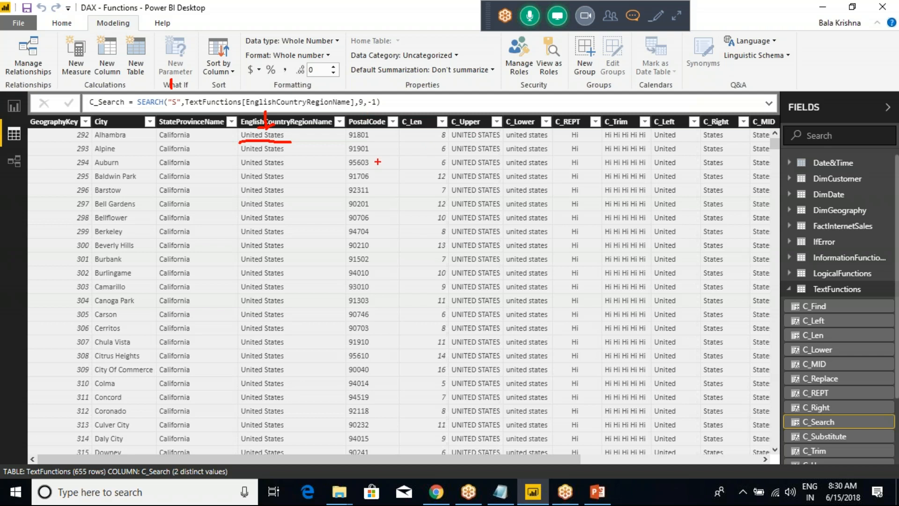
mouse_move(347, 172)
left_mouse_down()
mouse_move(351, 191)
mouse_move(371, 172)
mouse_move(389, 186)
mouse_move(401, 179)
left_mouse_up()
mouse_move(403, 164)
left_mouse_down()
mouse_move(414, 169)
mouse_move(408, 176)
left_mouse_up()
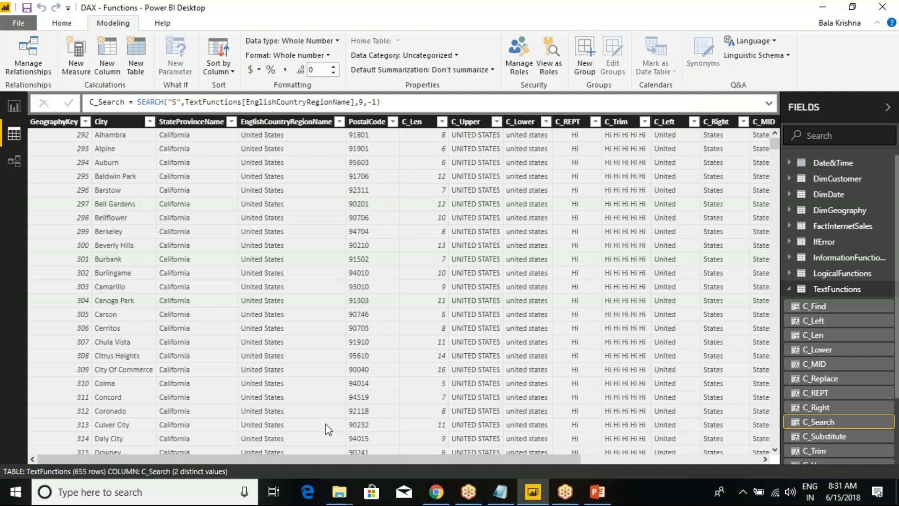
- Underline and box parts of the United States values with the red pen, write 13 beside them, and clear the marks
left_click(365, 102)
key("ctrl+shift+d")
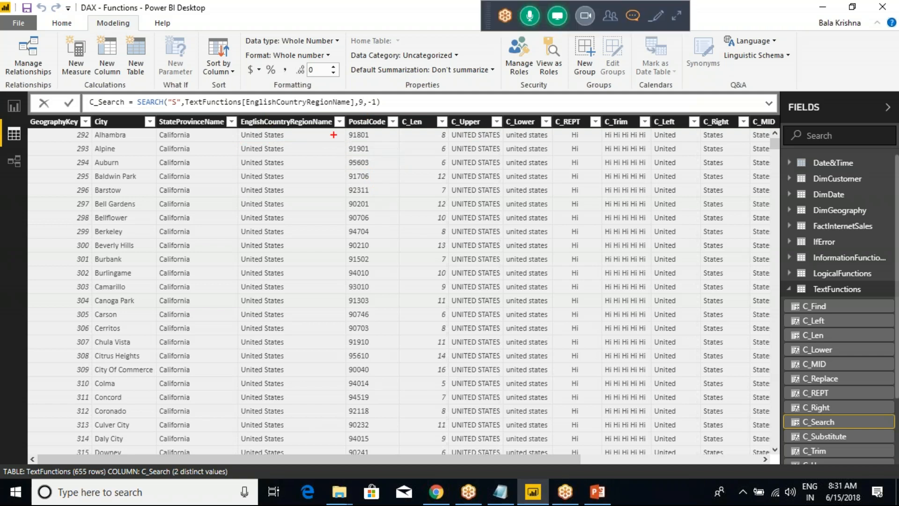
left_click_drag(237, 140, 260, 137)
mouse_move(267, 135)
left_mouse_down()
mouse_move(275, 145)
mouse_move(290, 130)
mouse_move(275, 129)
left_mouse_up()
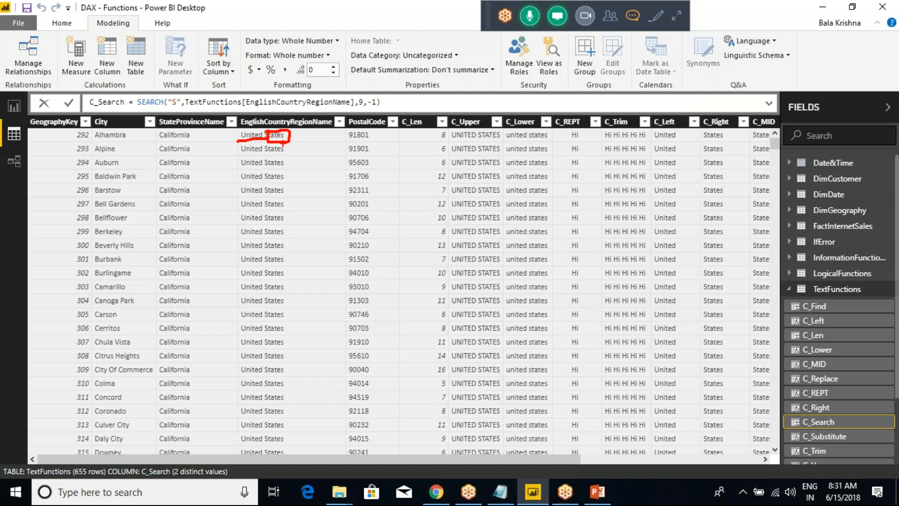
mouse_move(284, 143)
left_mouse_down()
mouse_move(291, 171)
mouse_move(299, 164)
left_mouse_up()
mouse_move(243, 150)
left_mouse_down()
mouse_move(306, 150)
mouse_move(333, 162)
mouse_move(314, 163)
left_mouse_up()
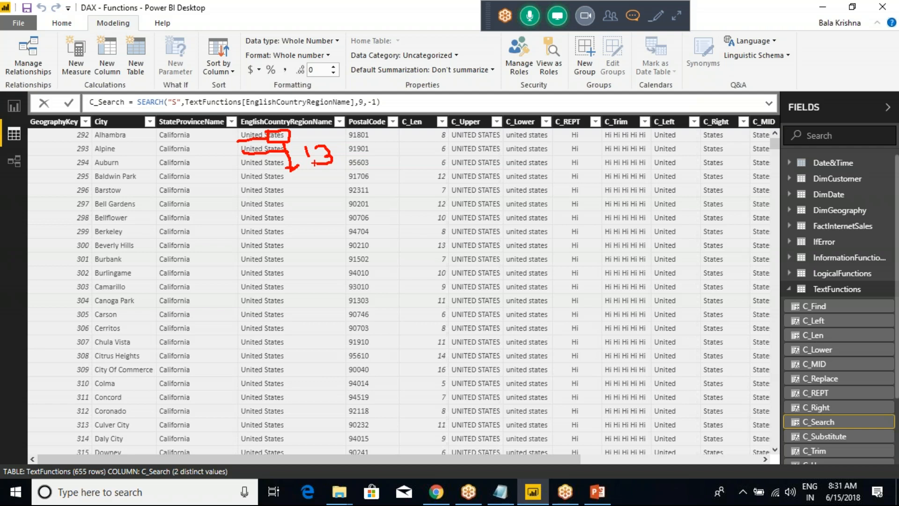
key("Escape")
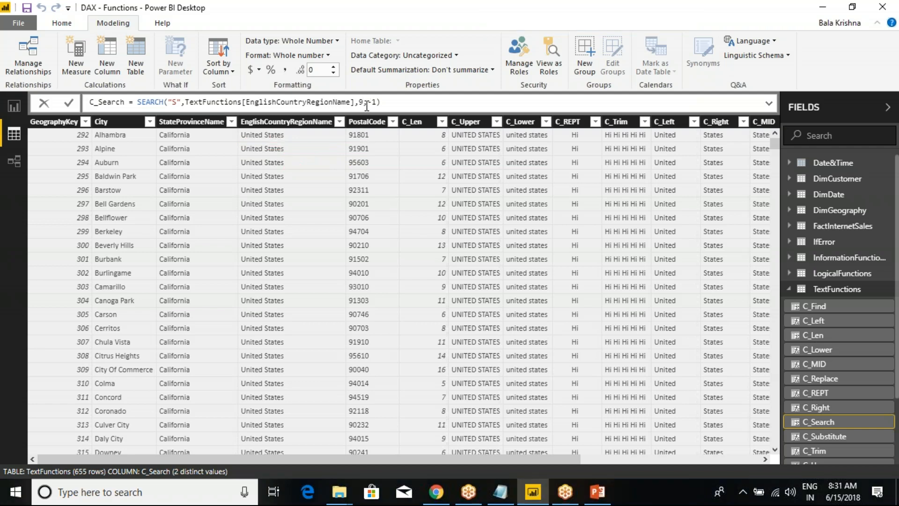
- Set the start position argument of the C_Search formula to 1, apply it, and view the C_Search column
key("BackSpace")
type("1")
key("ctrl+2")
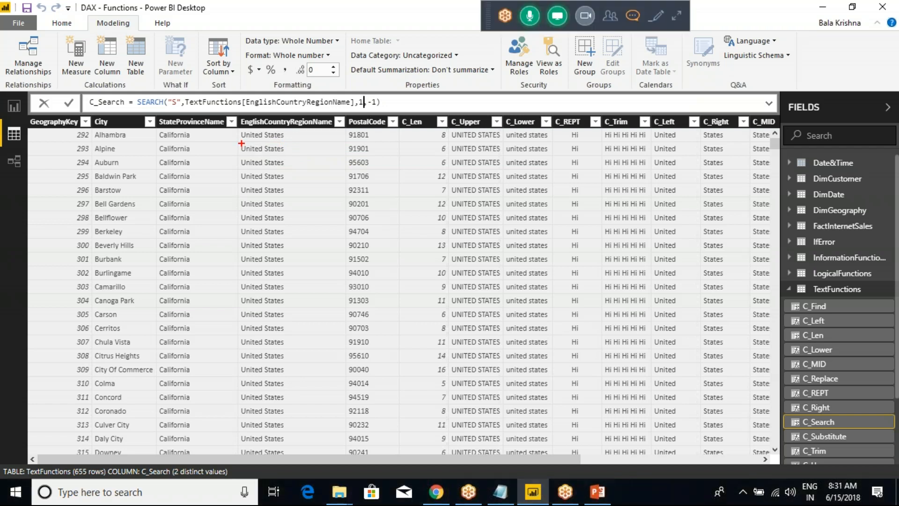
mouse_move(241, 144)
left_mouse_down()
mouse_move(293, 141)
mouse_move(280, 153)
left_mouse_up()
key("Escape")
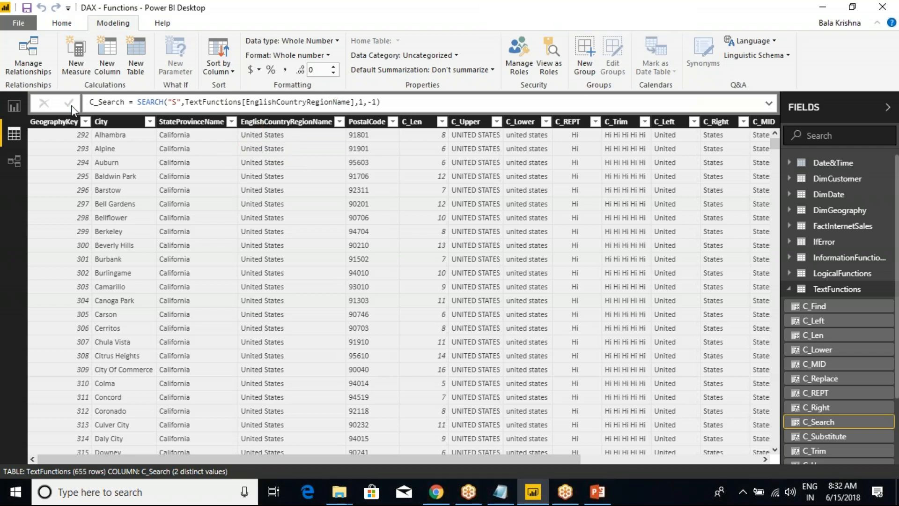
key("Return")
left_click_drag(301, 461, 506, 453)
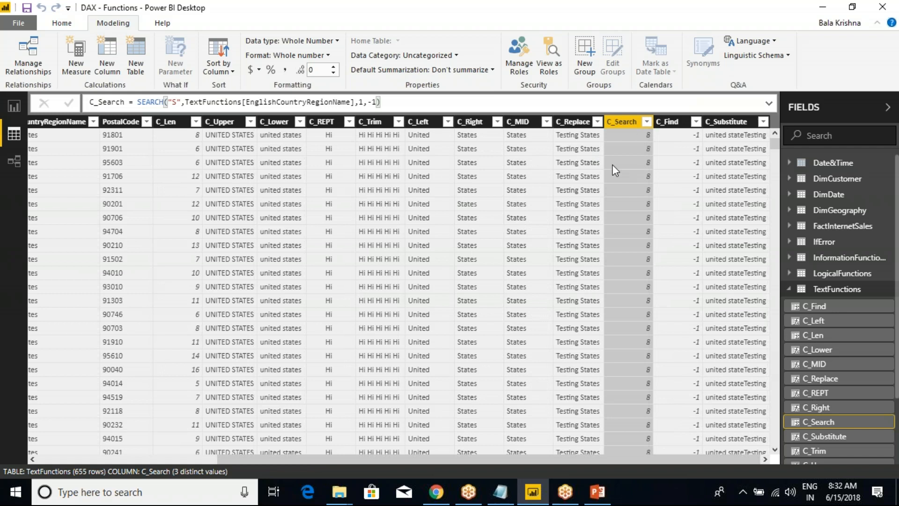
- Change the search text in the C_Search formula to lowercase "s" and apply it
left_click_drag(584, 458, 365, 457)
left_click(177, 102)
key("BackSpace")
type("s")
double_click(300, 101)
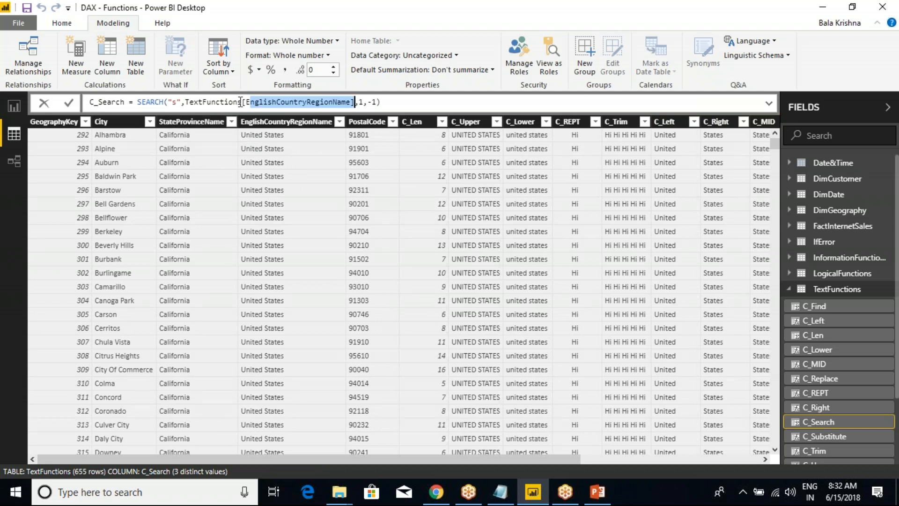
left_click(69, 104)
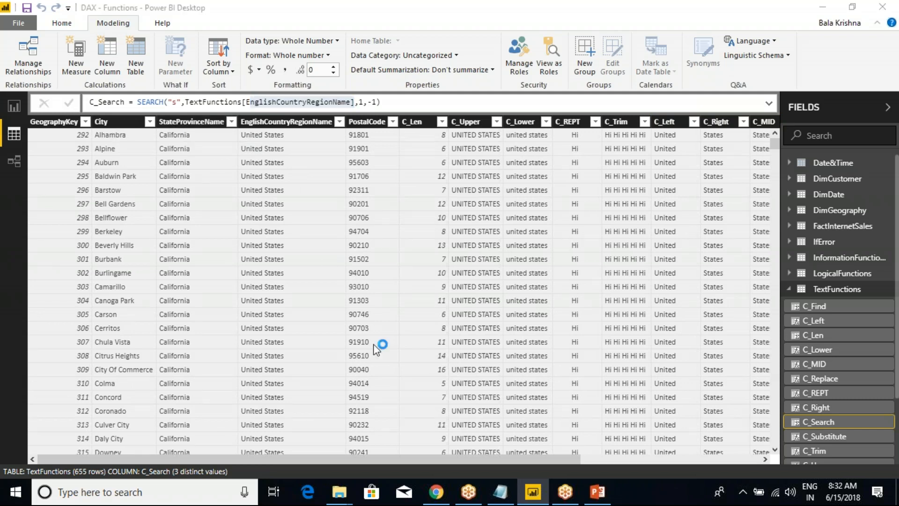
left_click_drag(335, 456, 575, 443)
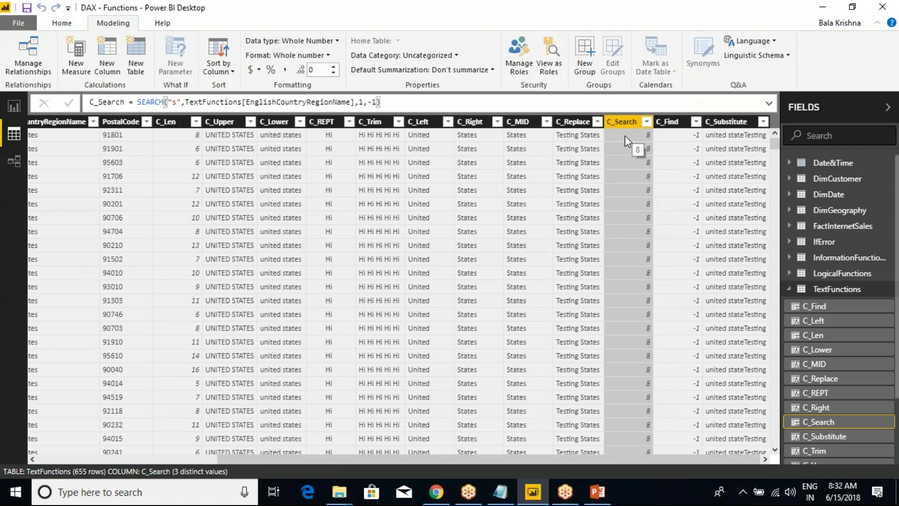
- Point out the "s" argument of the C_Search formula with a red pen arrow and clear it
key("ctrl+2")
left_click_drag(176, 72, 176, 95)
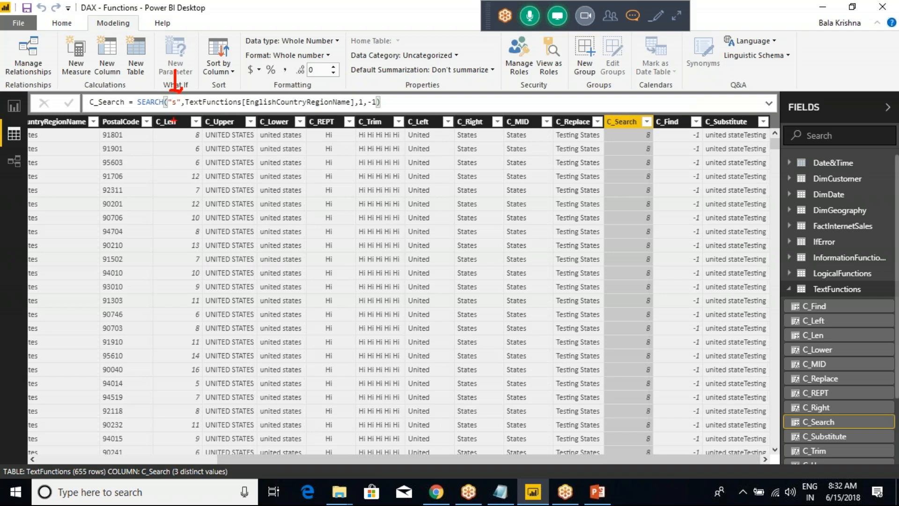
key("ctrl+2")
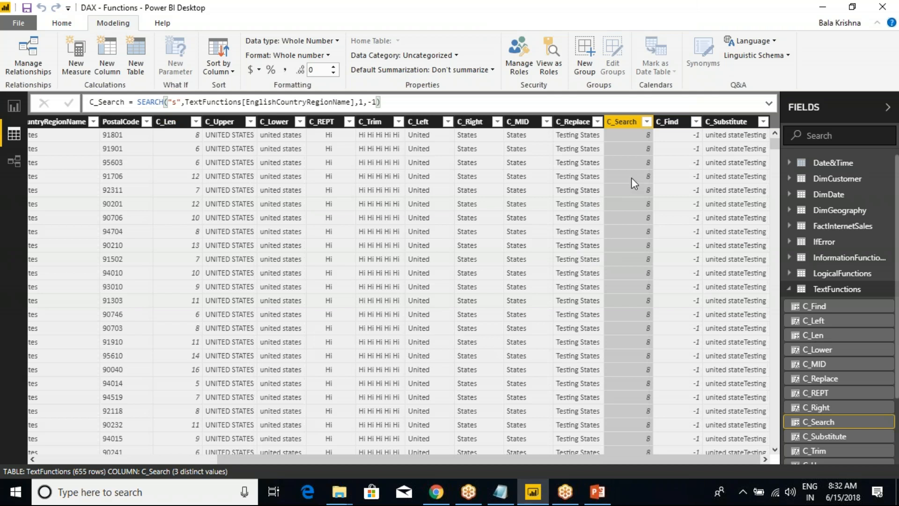
- Check the C_Find formula and copy the whole argument list of the C_Search formula, parentheses included
left_click(671, 122)
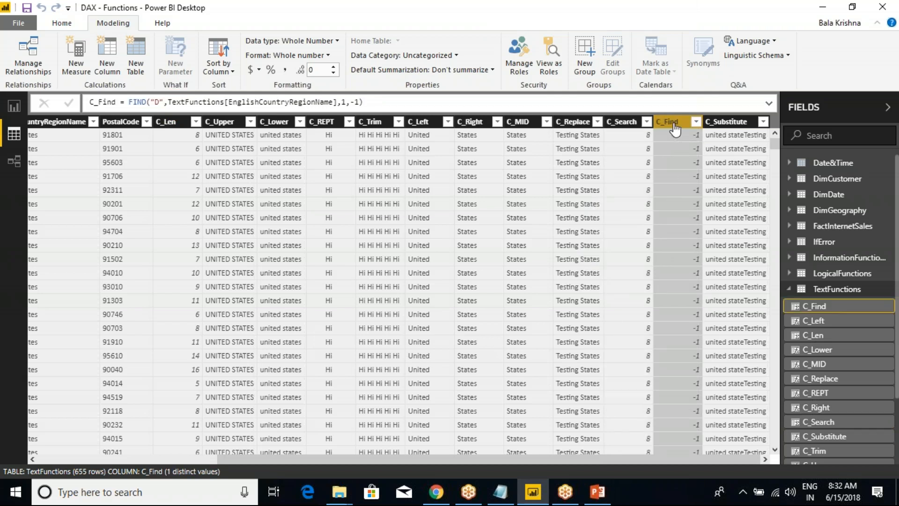
left_click(625, 122)
left_click_drag(392, 100, 167, 107)
left_click(174, 106)
left_click(161, 106)
key("Right")
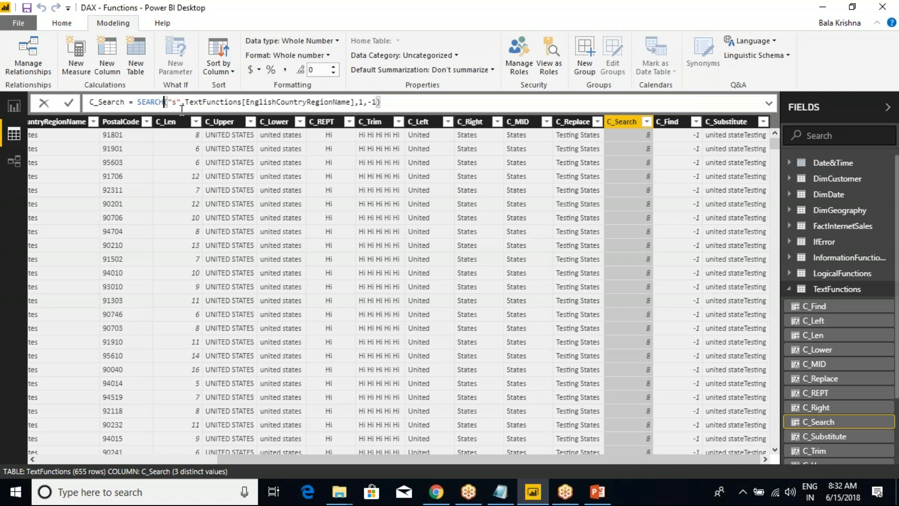
key("shift+End")
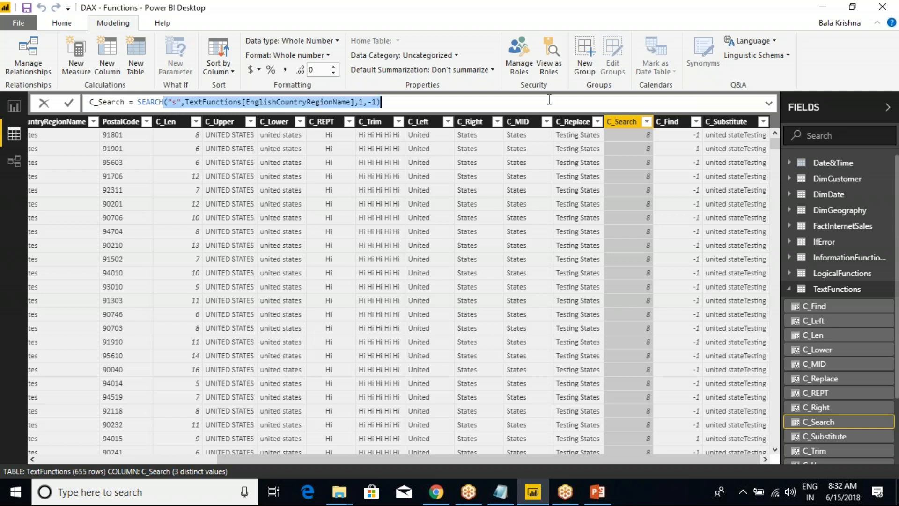
- Replace the arguments of the C_Find formula with ("s",TextFunctions[EnglishCountryRegionName],1,-1) and apply it
left_click(667, 126)
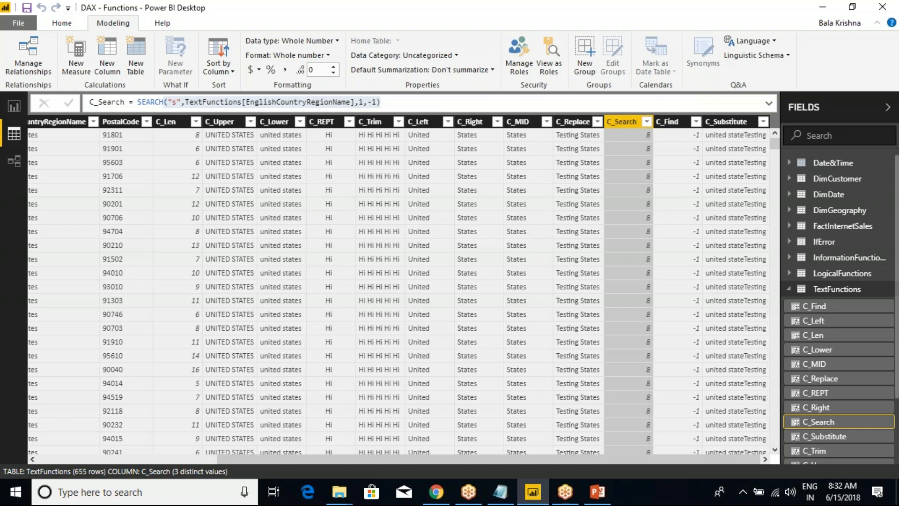
left_click(672, 125)
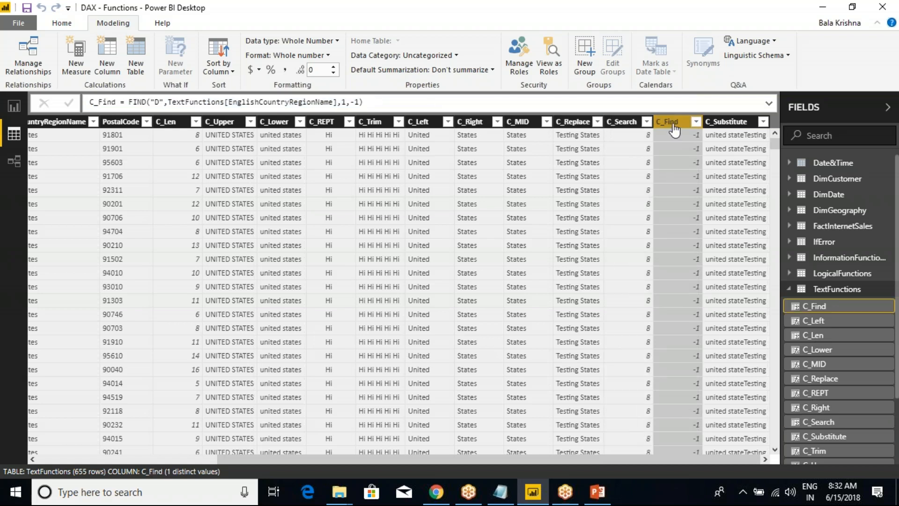
left_click(363, 102)
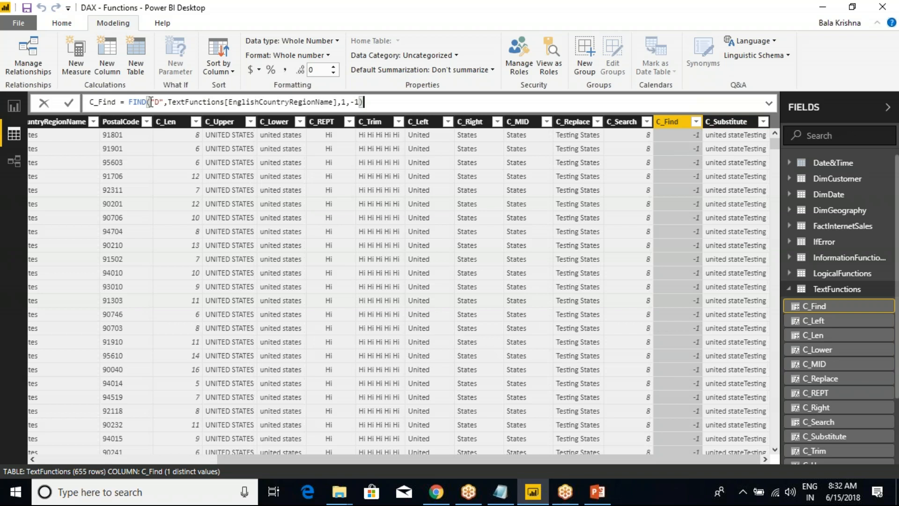
left_click_drag(148, 102, 363, 102)
key("Delete")
key("ctrl+z")
key("Return")
left_click_drag(420, 462, 607, 461)
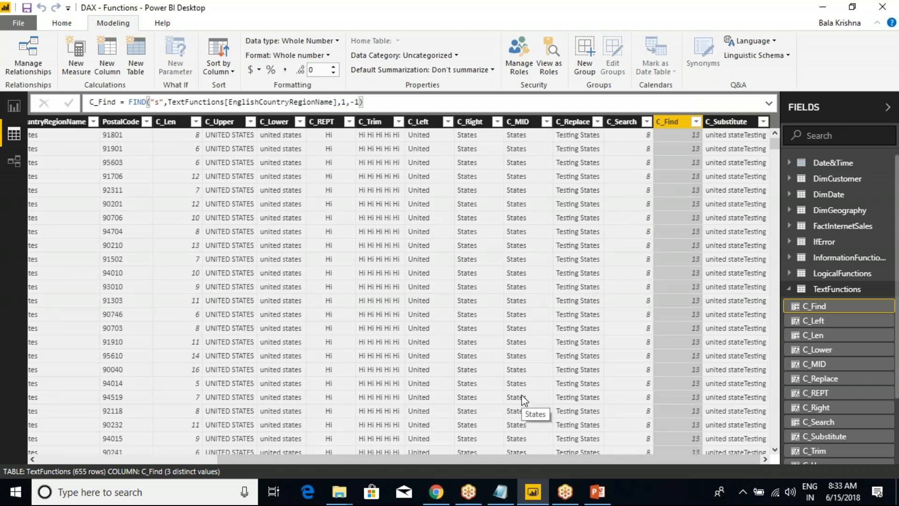
- Mark the first United States value in EnglishCountryRegionName with the red pen and clear the mark
left_click_drag(604, 458, 374, 462)
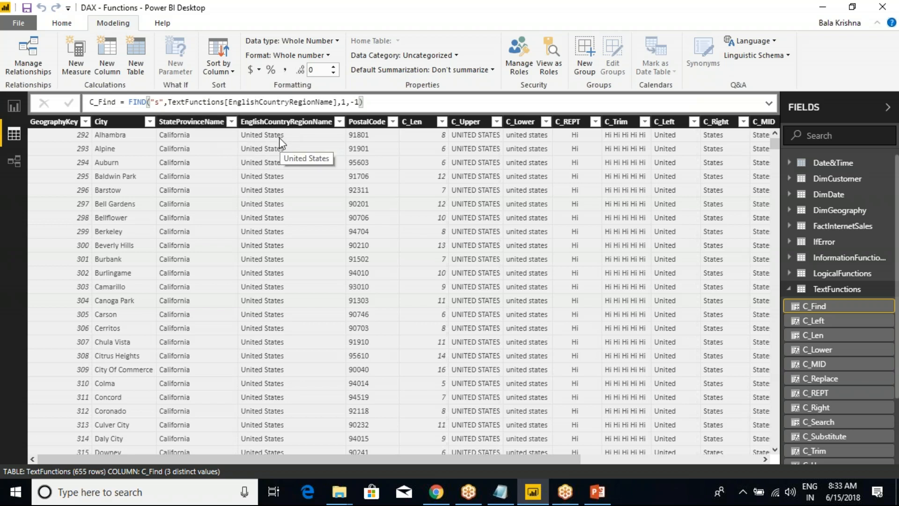
key("ctrl+2")
left_click_drag(260, 139, 261, 163)
key("Escape")
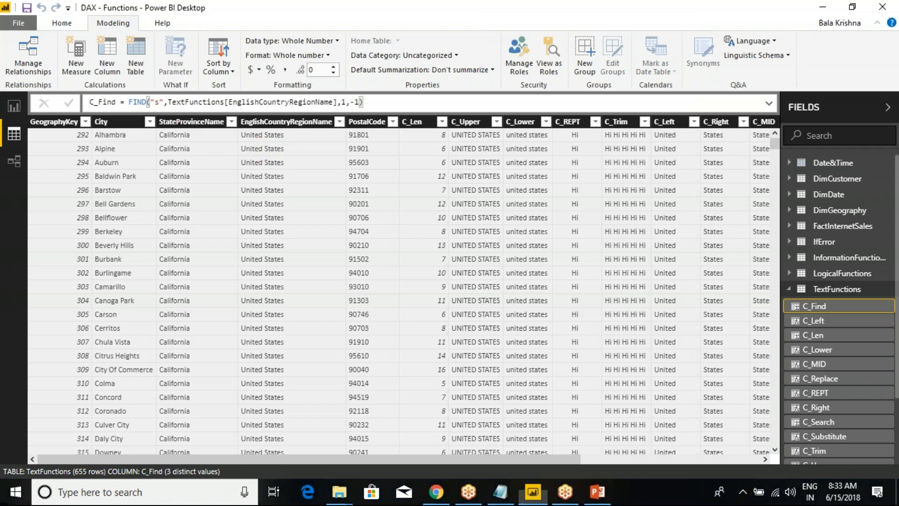
- Change the text to find in the C_Find formula to lowercase "d" and apply it
left_click(162, 100)
key("BackSpace")
type("d")
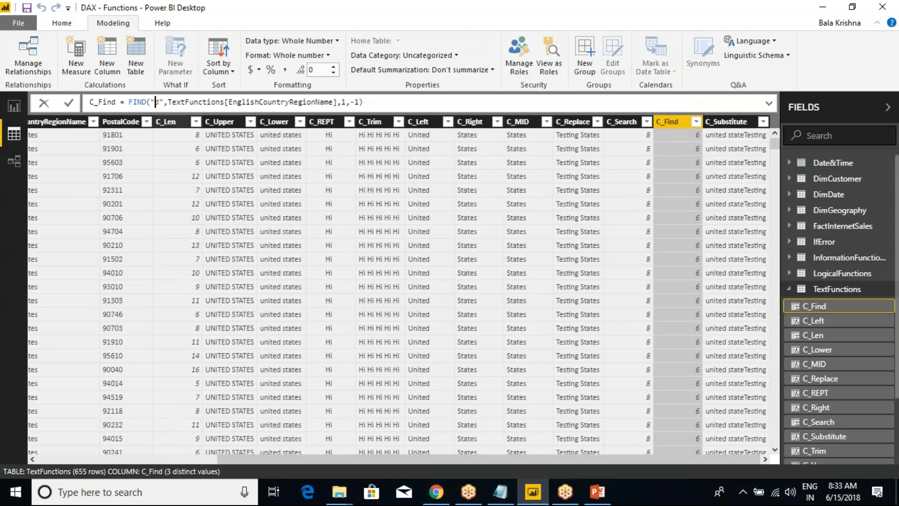
- Change the text to find in the C_Find formula to uppercase "D", apply it, and compare with the source column
key("BackSpace")
type("D")
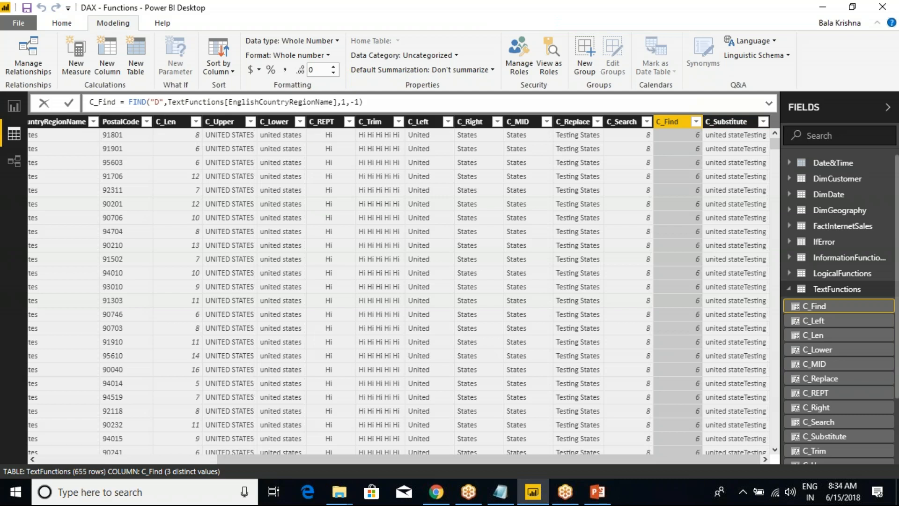
left_click(69, 103)
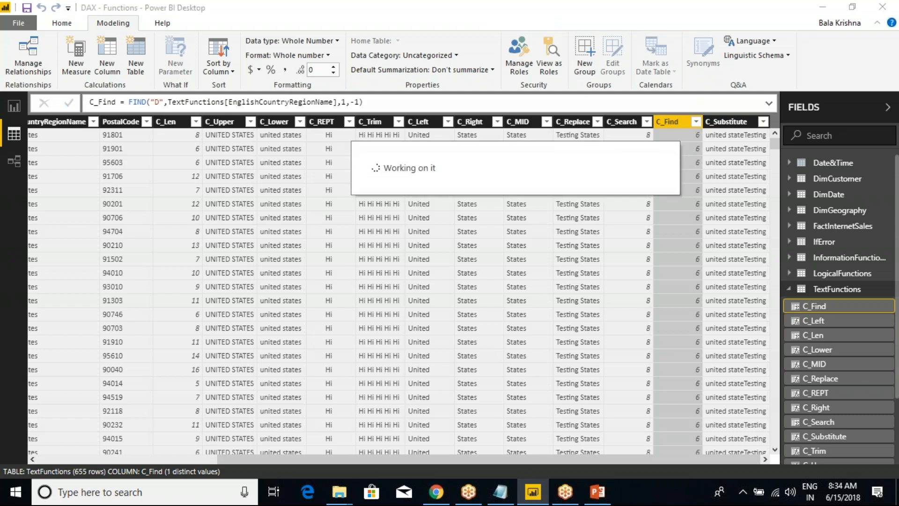
left_click_drag(491, 457, 772, 431)
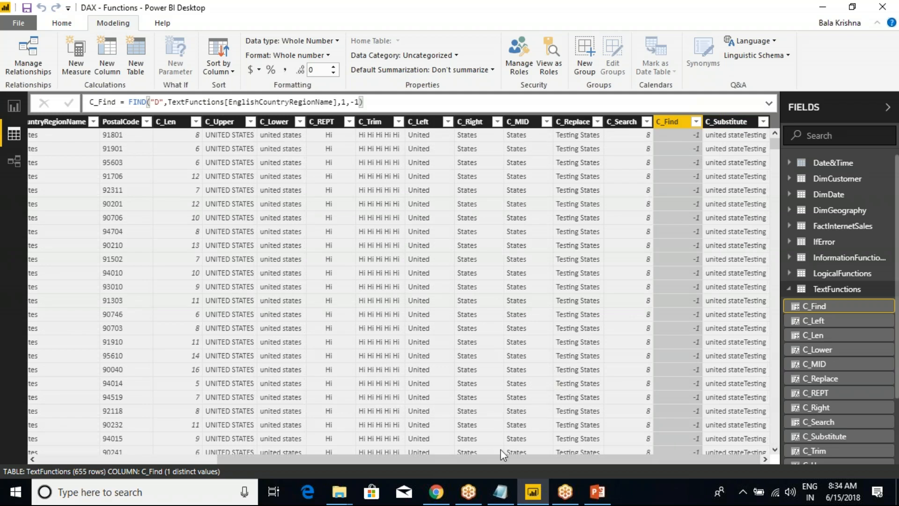
left_click_drag(499, 457, 210, 460)
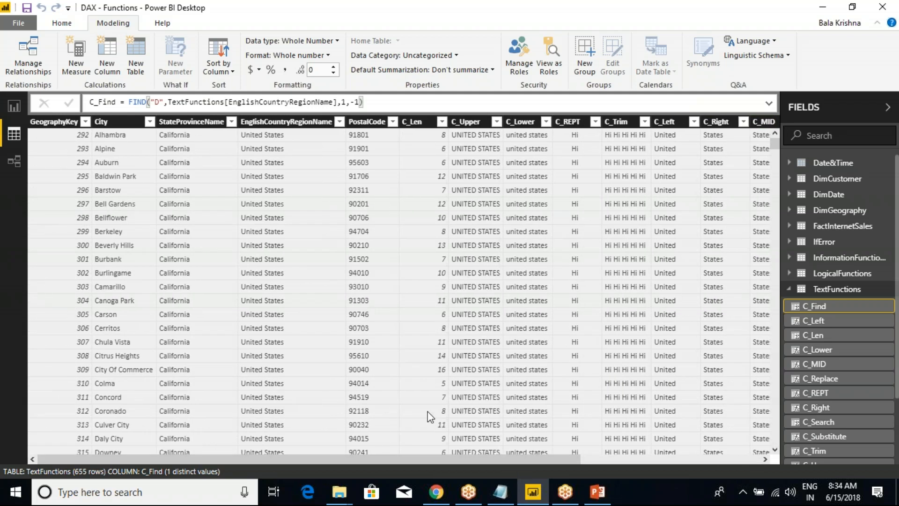
- Switch to the Text Functions slide in PowerPoint and highlight the UNICHAR and CODE entries to review them
left_click(598, 491)
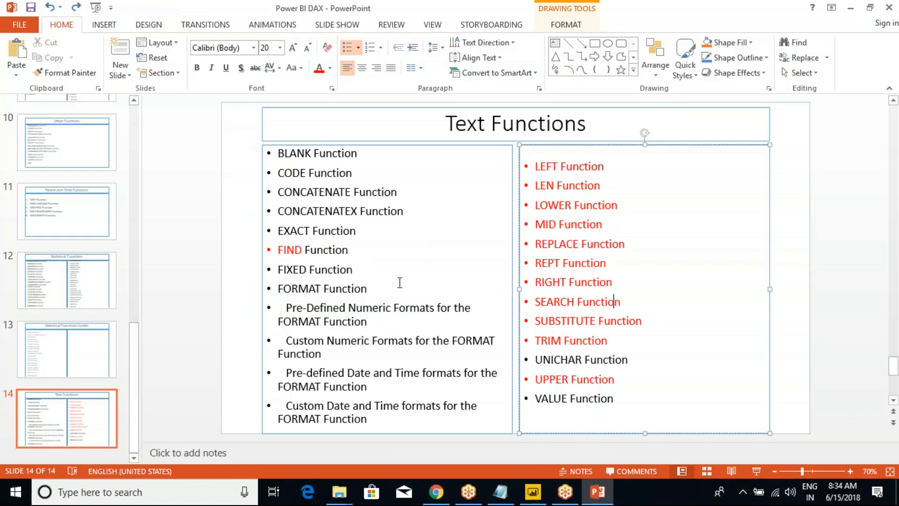
double_click(547, 360)
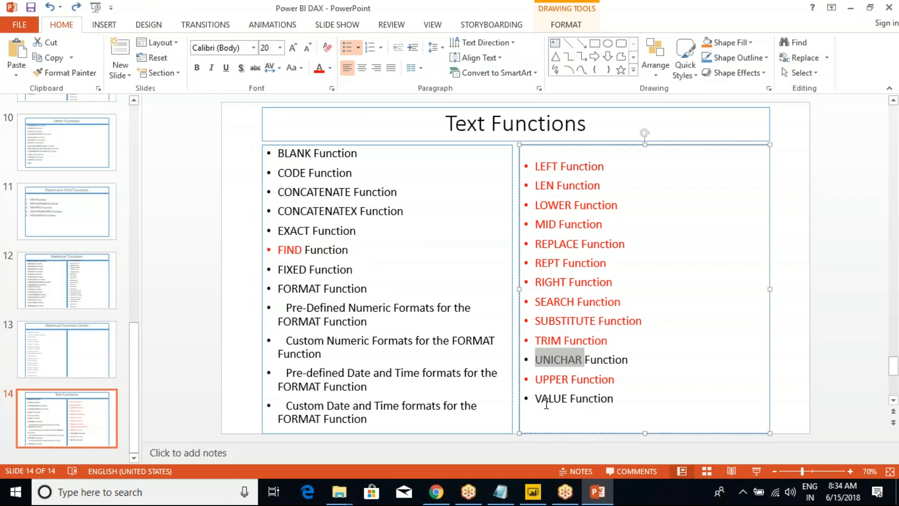
left_click(584, 341)
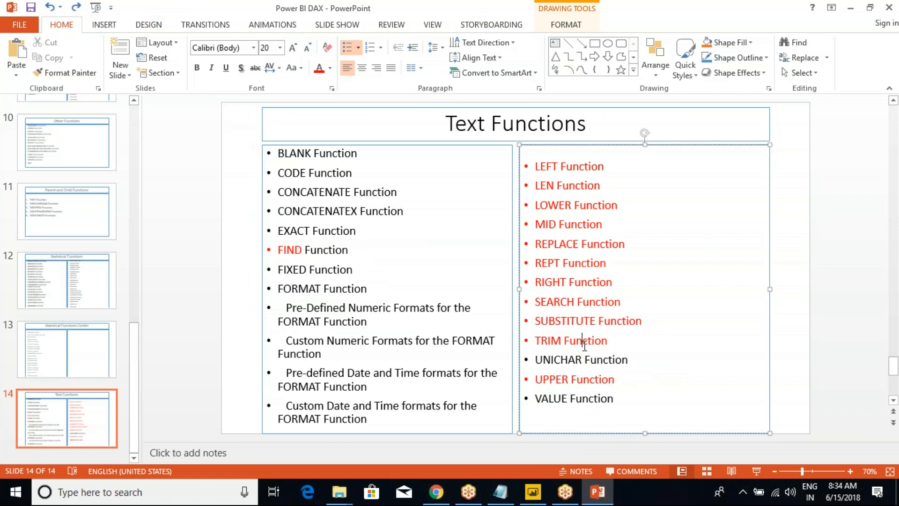
double_click(555, 359)
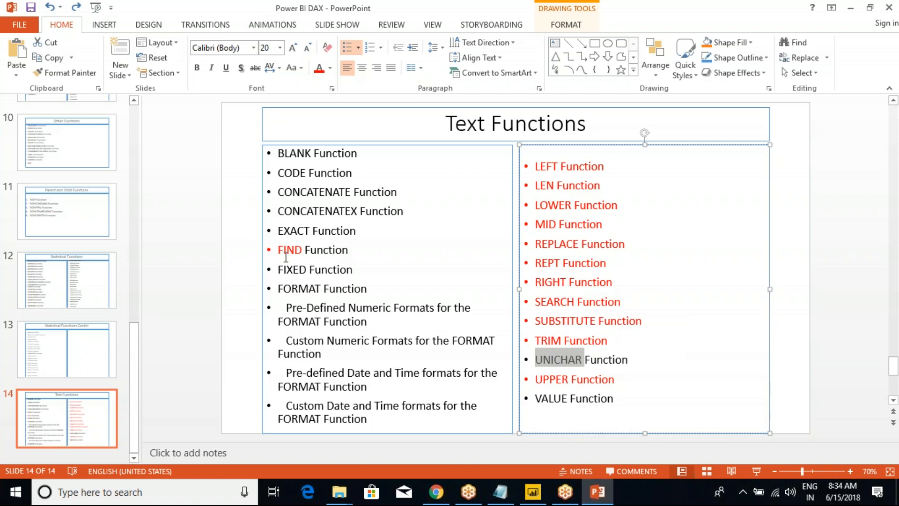
double_click(292, 173)
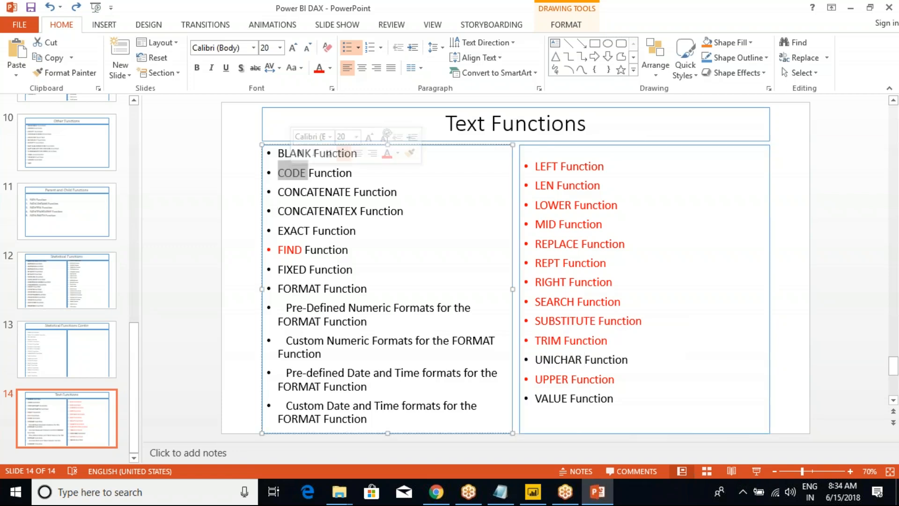
- Point out the CONCATENATEX and FIXED entries on the Text Functions slide to review them
left_click(358, 212)
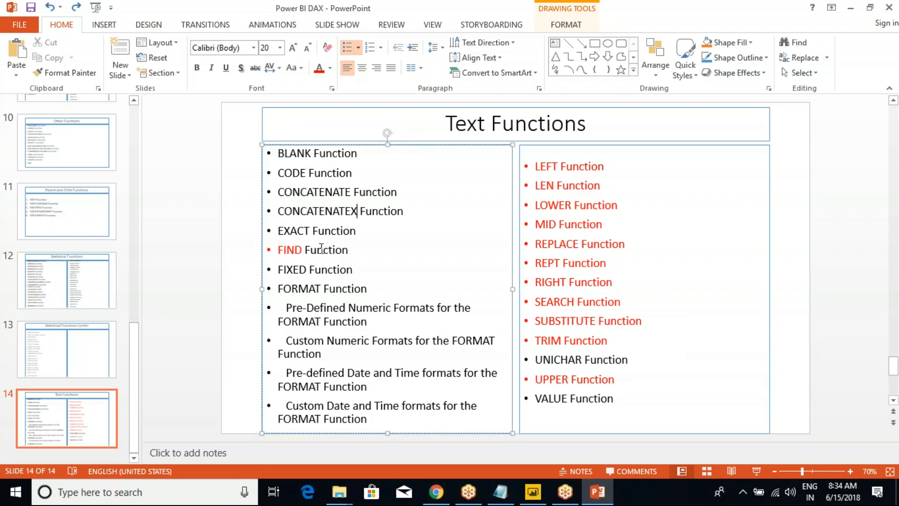
double_click(295, 269)
left_click(340, 271)
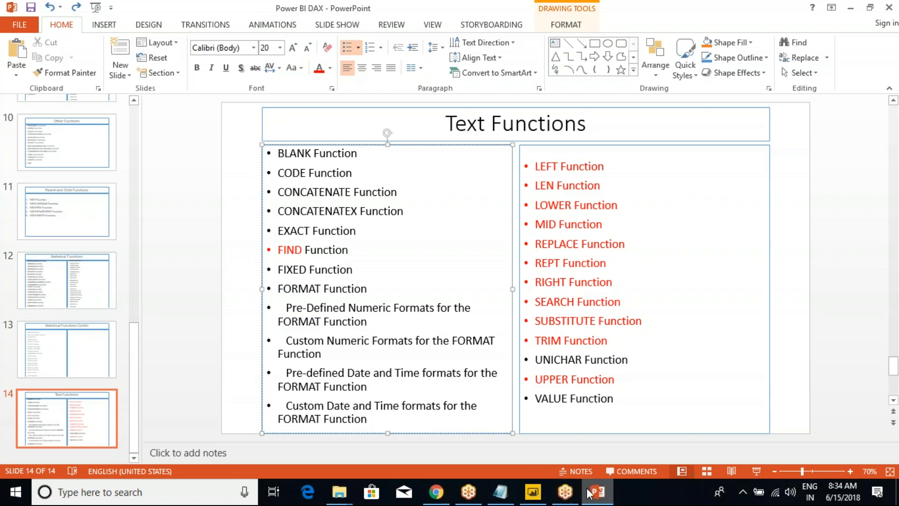
- Switch to Power BI Desktop and add a new calculated column to the TextFunctions table
left_click(534, 493)
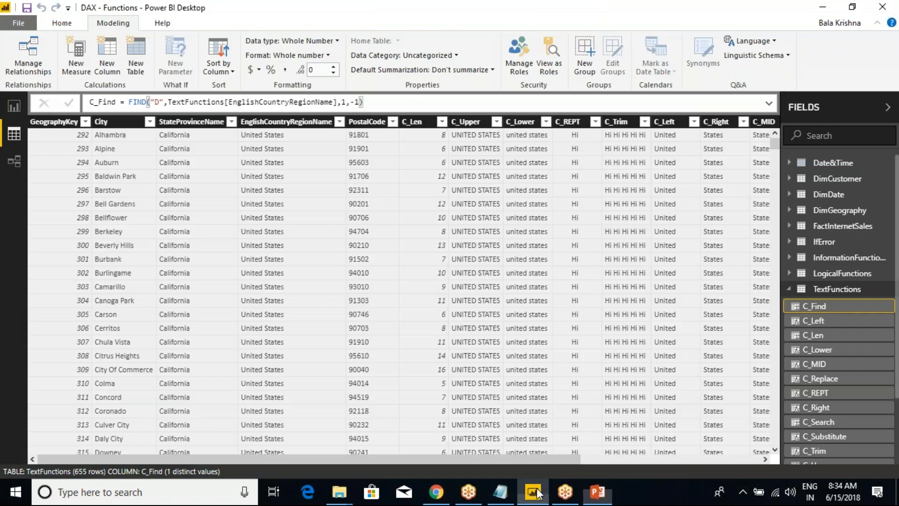
left_click_drag(535, 460, 693, 444)
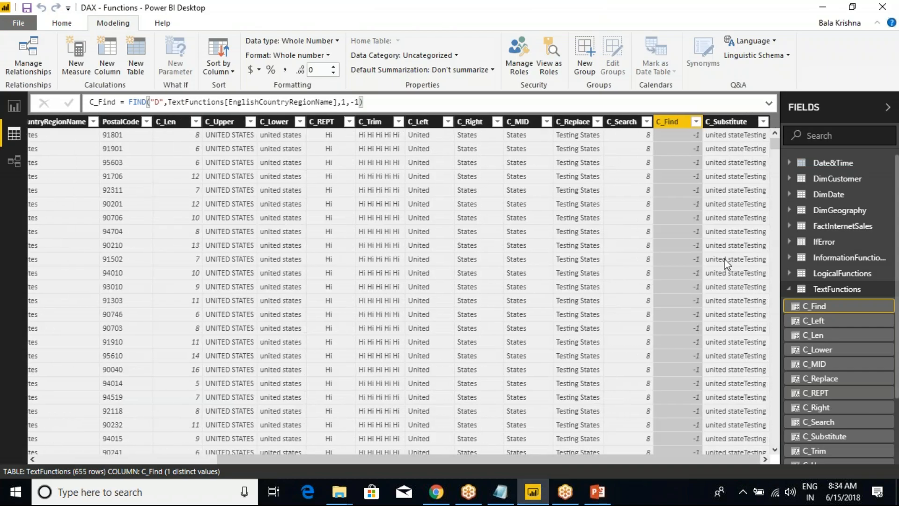
left_click(728, 122)
right_click(727, 123)
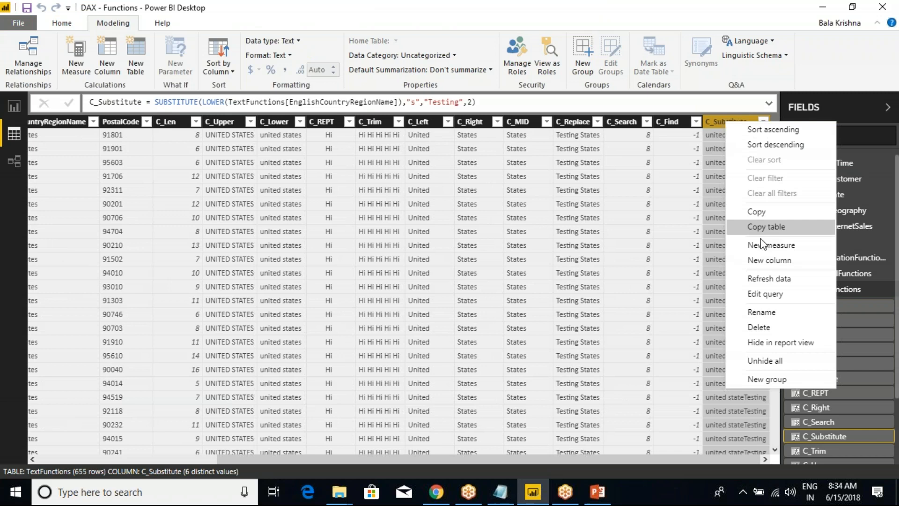
left_click(774, 262)
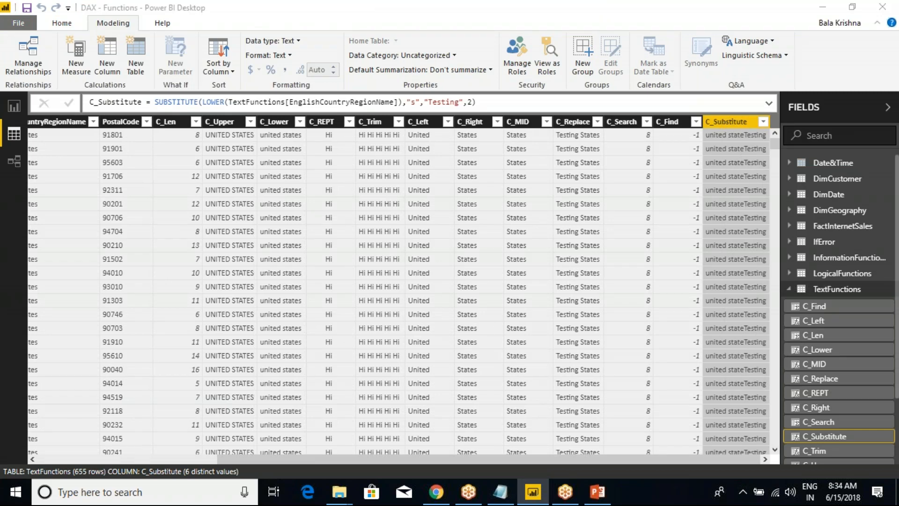
- Name the new column C_Code, try code as its function, and clear that function text from the formula
key("ctrl+a")
type("C_Co")
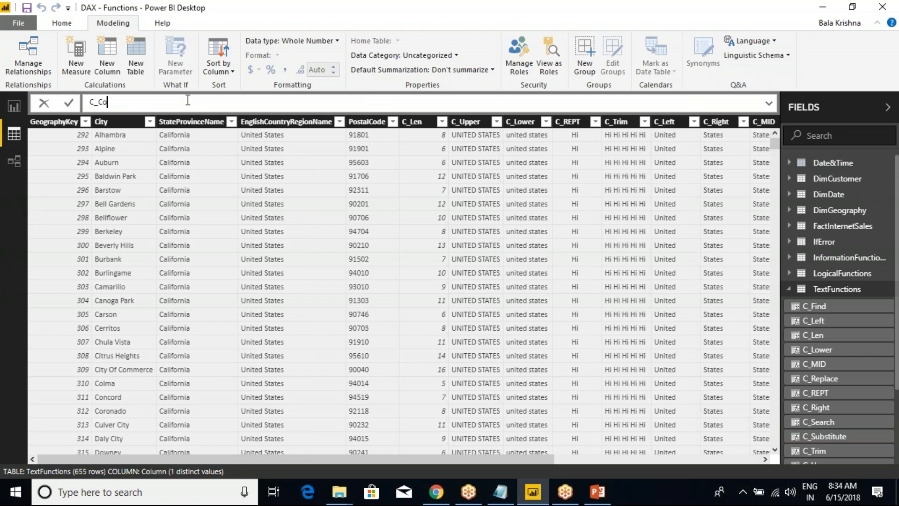
type("de=code")
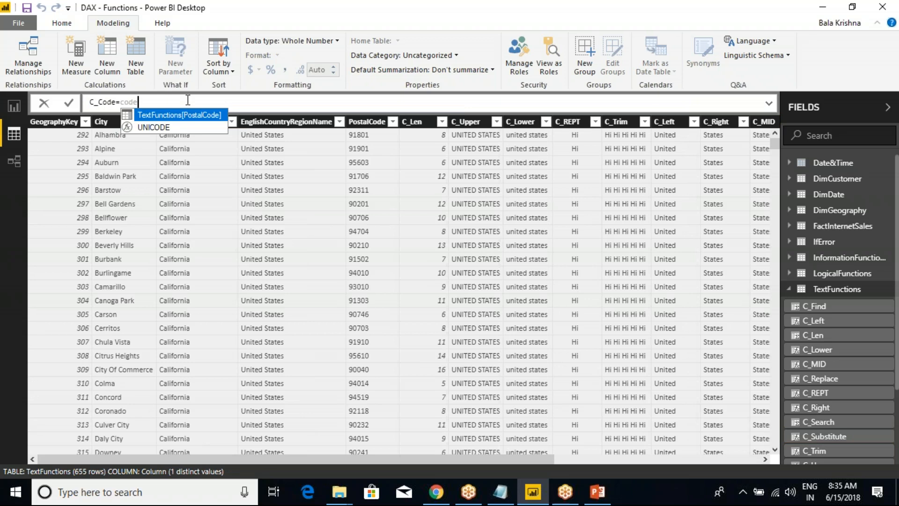
key("BackSpace")
key("BackSpace")
key("BackSpace")
key("BackSpace")
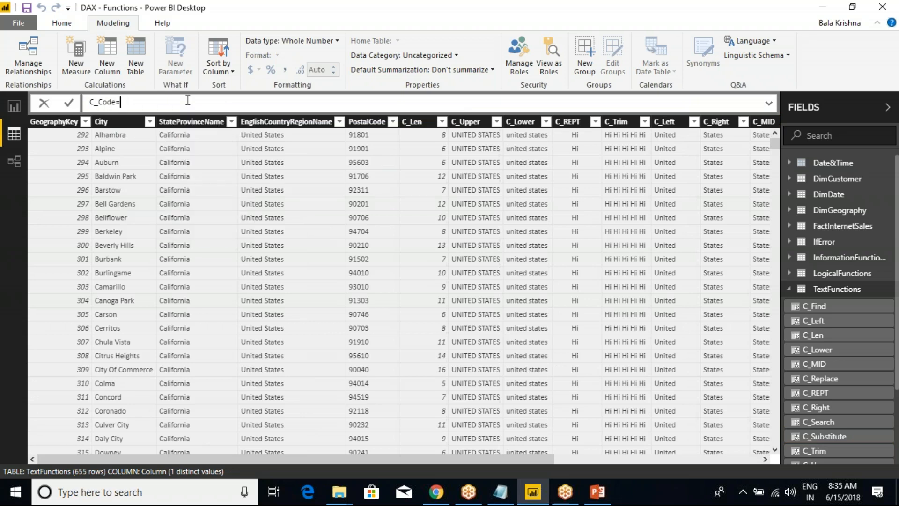
- Complete the C_Code formula as UNICODE(TextFunctions[City]) and apply it
type("unico")
key("Tab")
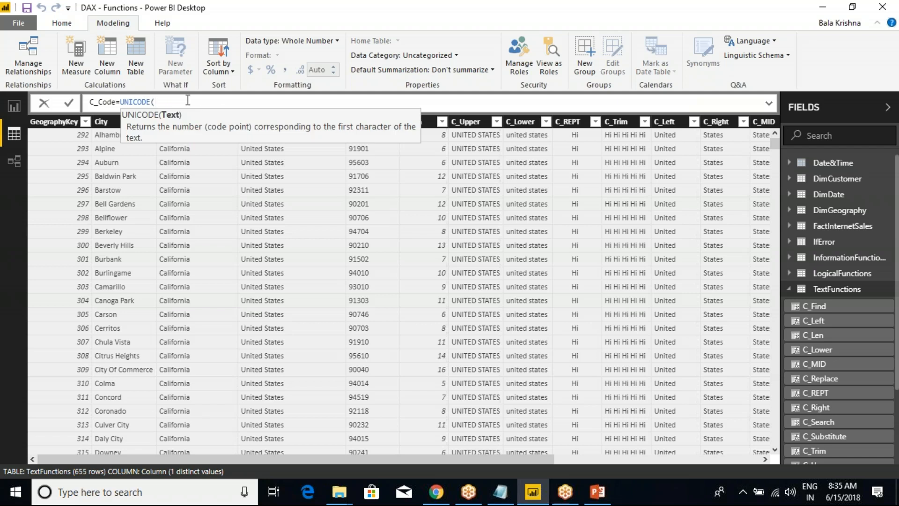
type("city")
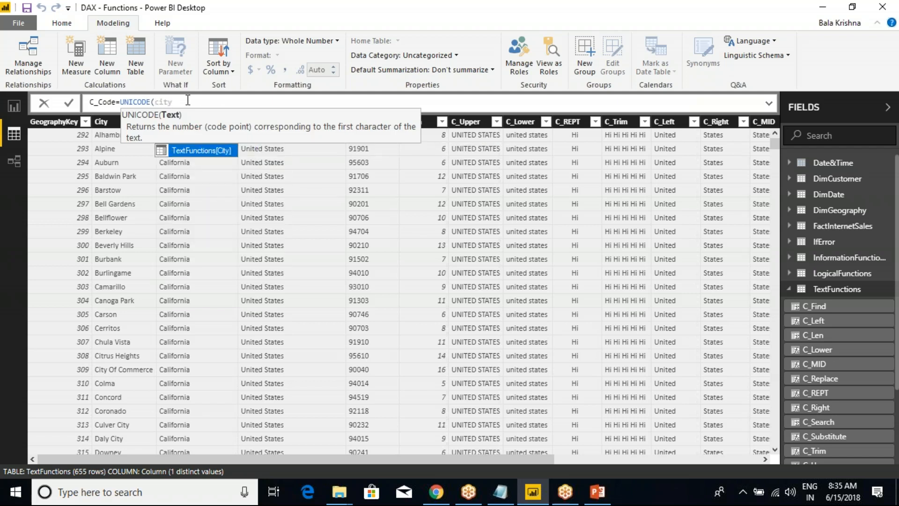
key("Tab")
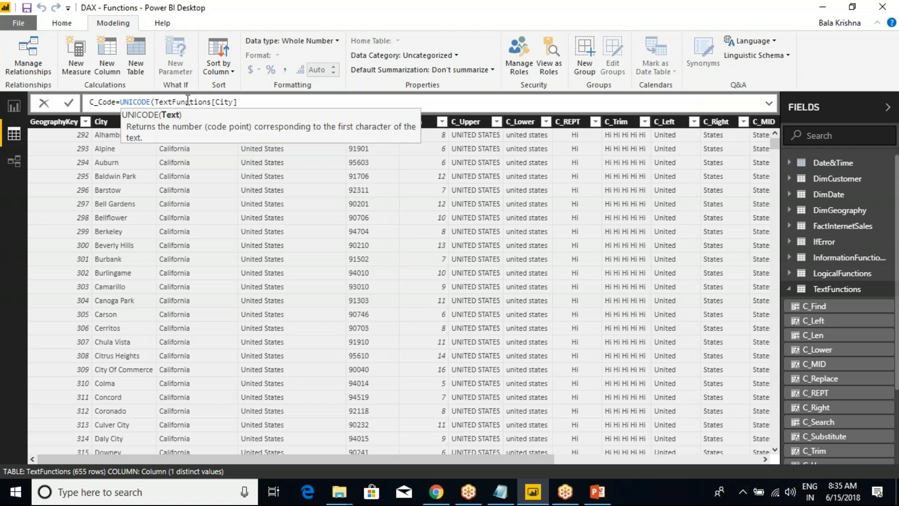
type(")")
key("Return")
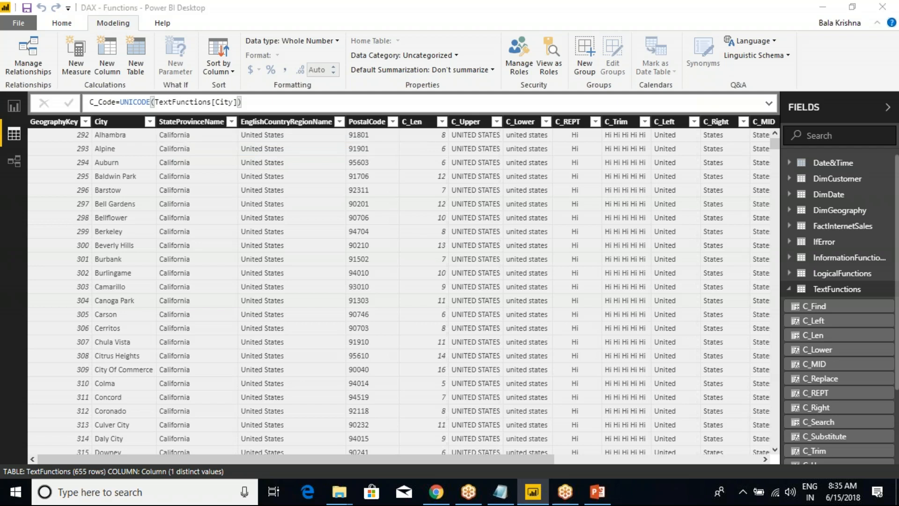
- Mark the first C_Code value with the red pen, clear the mark, and compare it with the first City value
left_click_drag(359, 460, 645, 464)
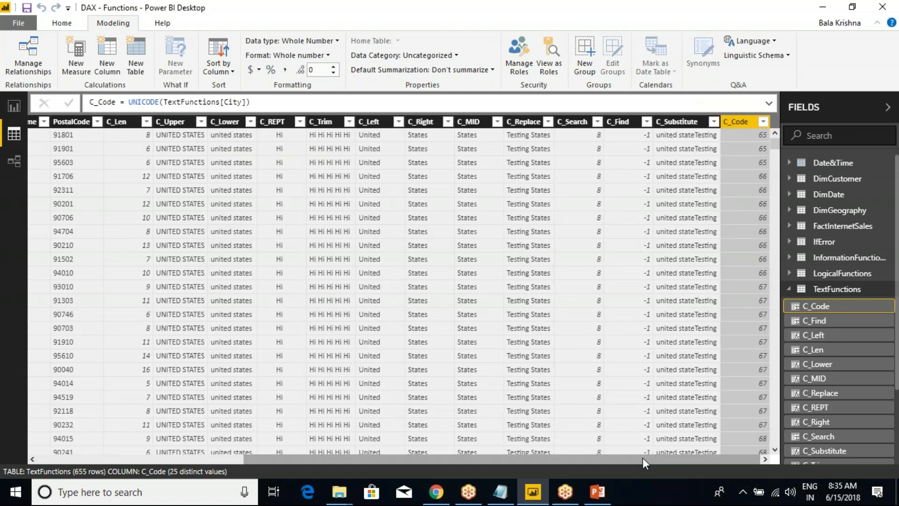
key("ctrl+2")
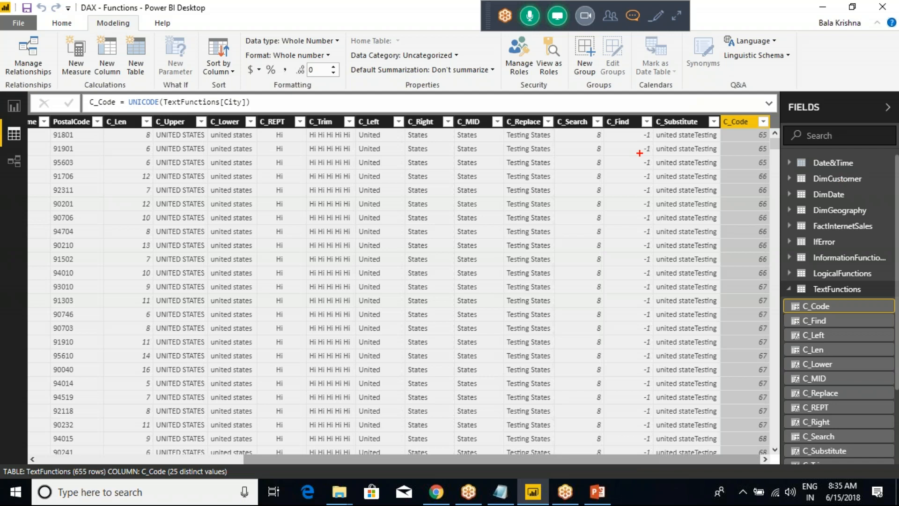
left_click_drag(729, 137, 766, 136)
key("Escape")
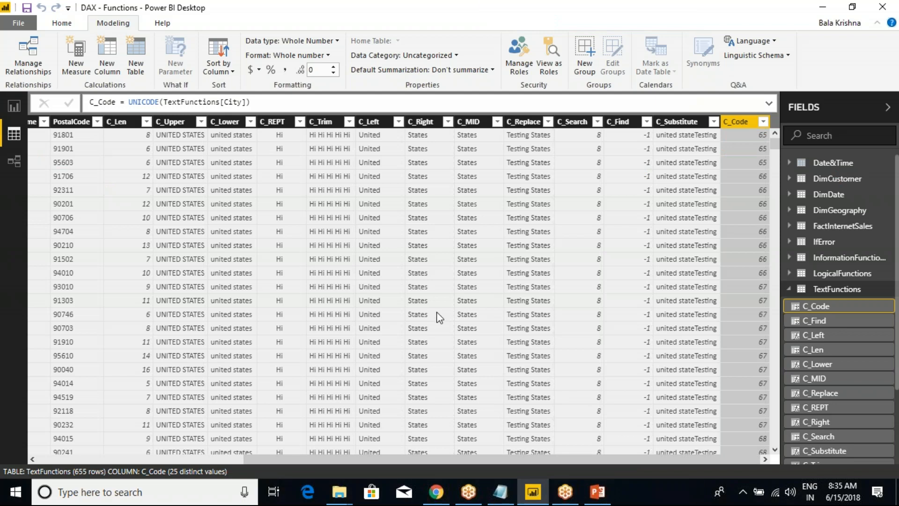
left_click_drag(431, 459, 186, 438)
key("ctrl+2")
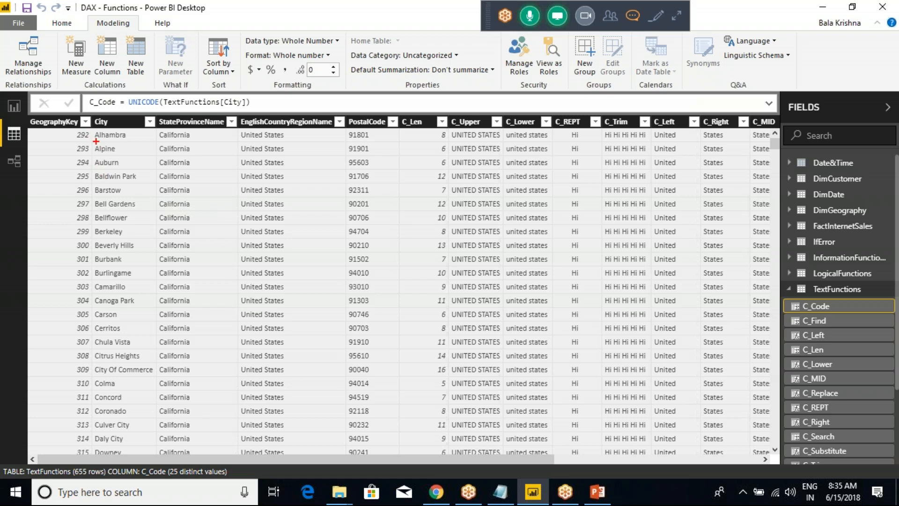
- Switch to Chrome and open the Google home page in a new tab
key("alt+Tab")
key("alt+Tab")
key("alt+Tab")
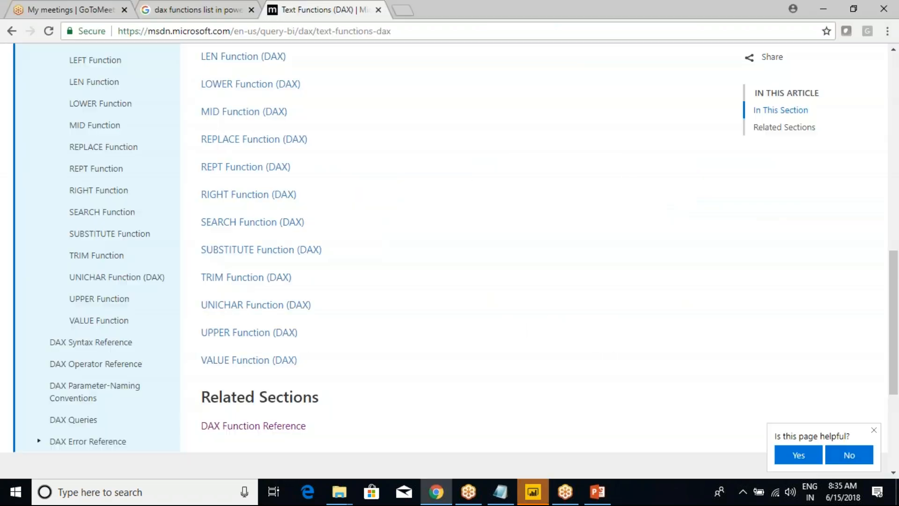
left_click(403, 10)
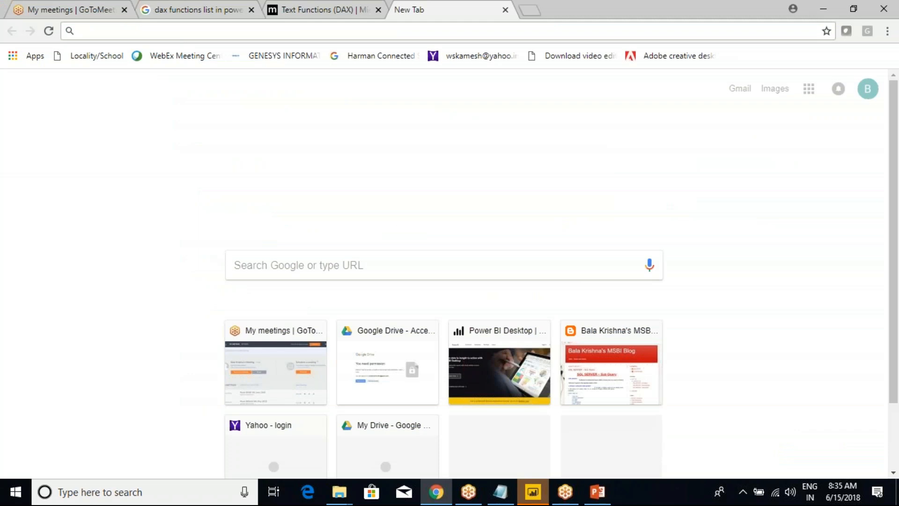
type("google")
key("Return")
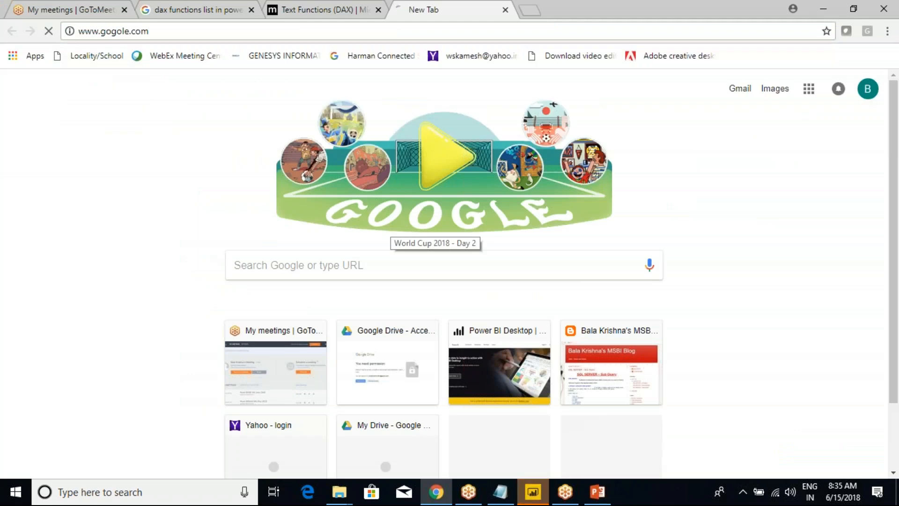
- Enter the city name alhambra as a Google query, checking its spelling in the City column, and start adding "as" in front
type("al")
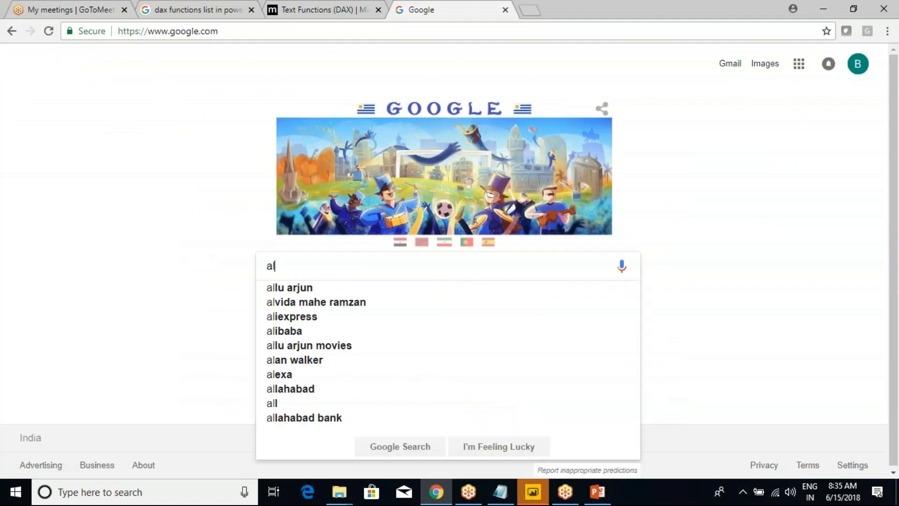
key("alt+Tab")
key("alt+Tab")
type("ha")
key("alt+Tab")
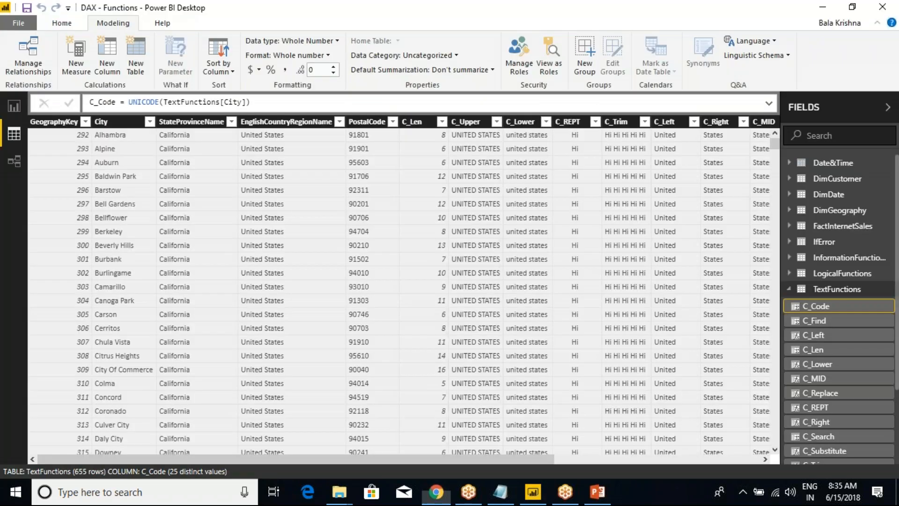
key("alt+Tab")
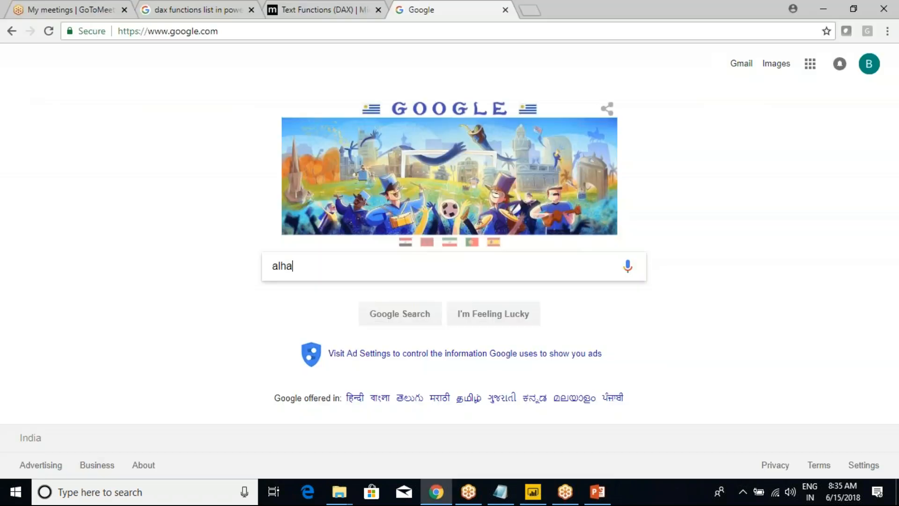
type("mbra ")
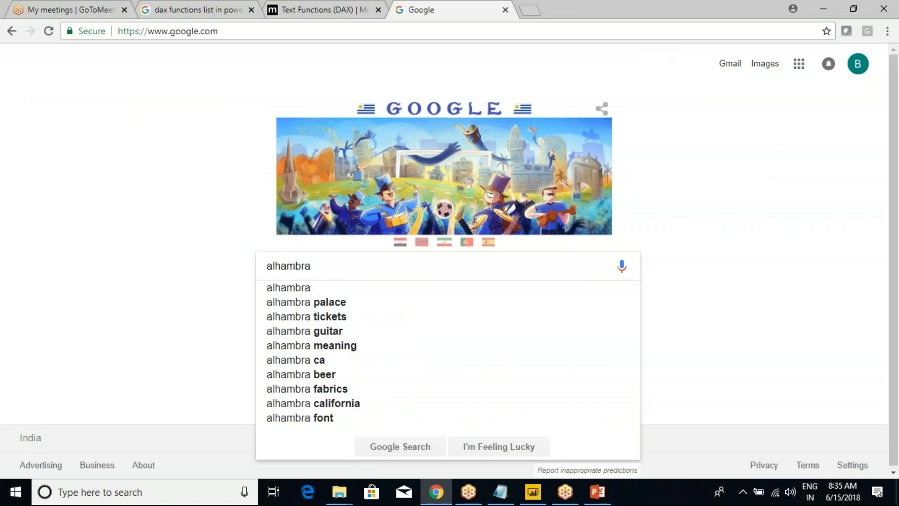
type("as")
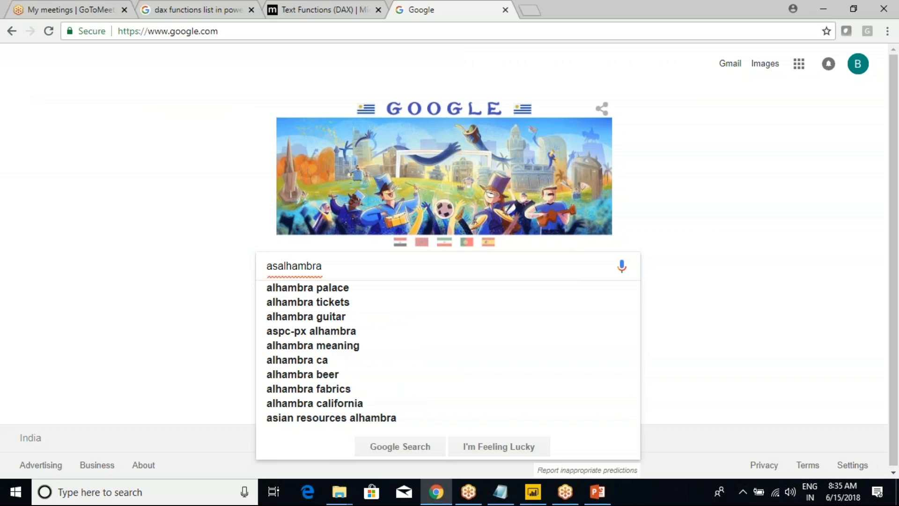
- Correct the search query to "ansi alhambra" and run the Google search
type(" c")
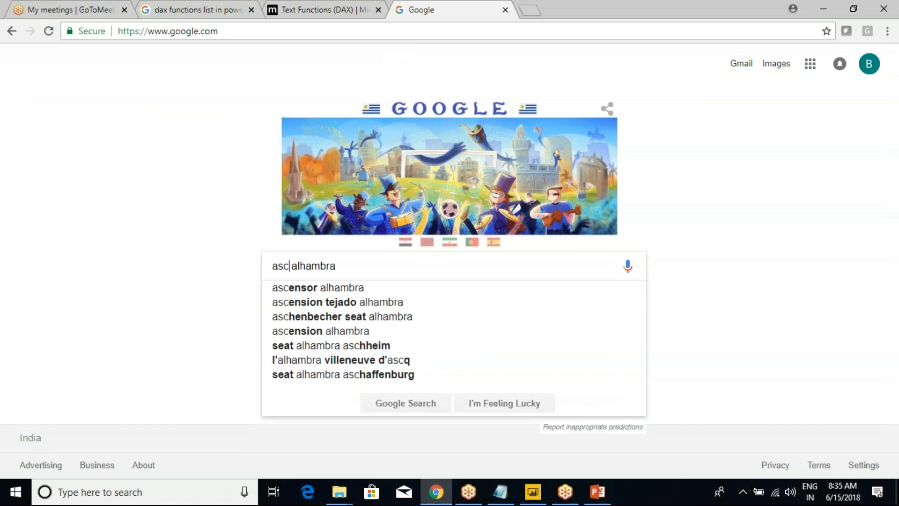
key("BackSpace")
key("BackSpace")
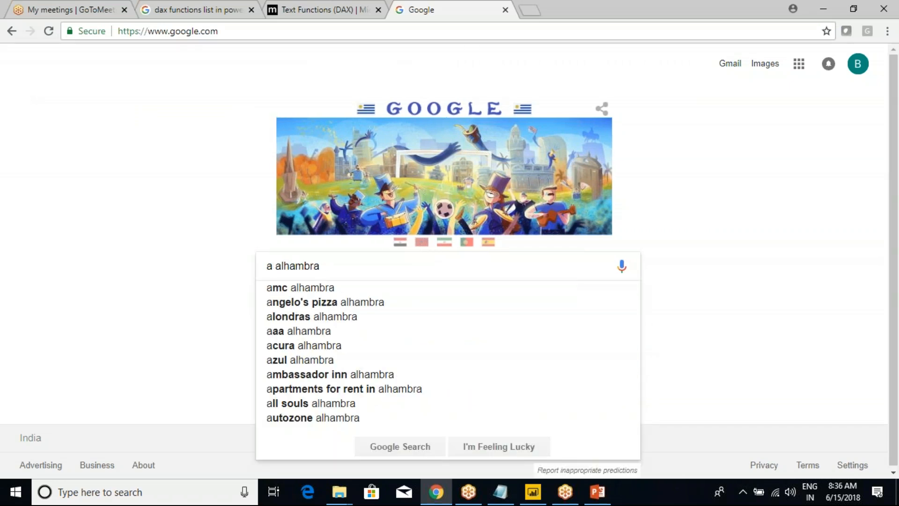
type("nsi")
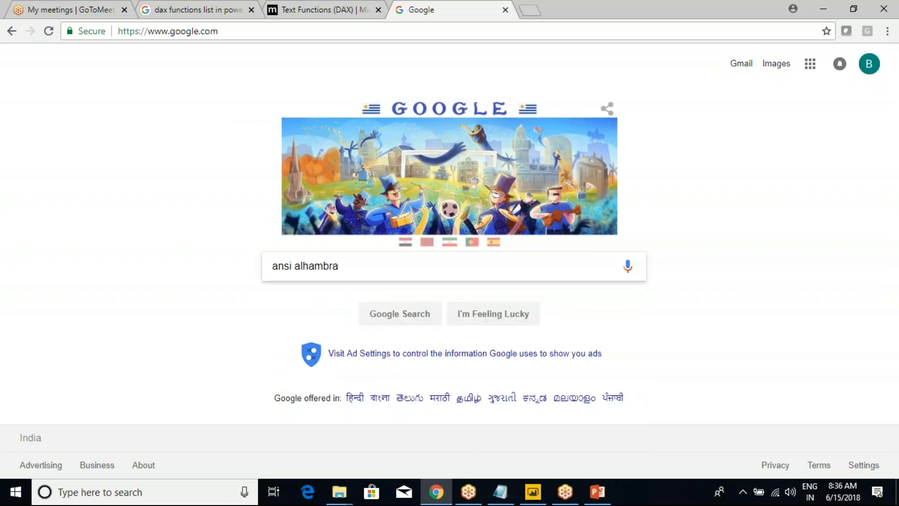
key("Return")
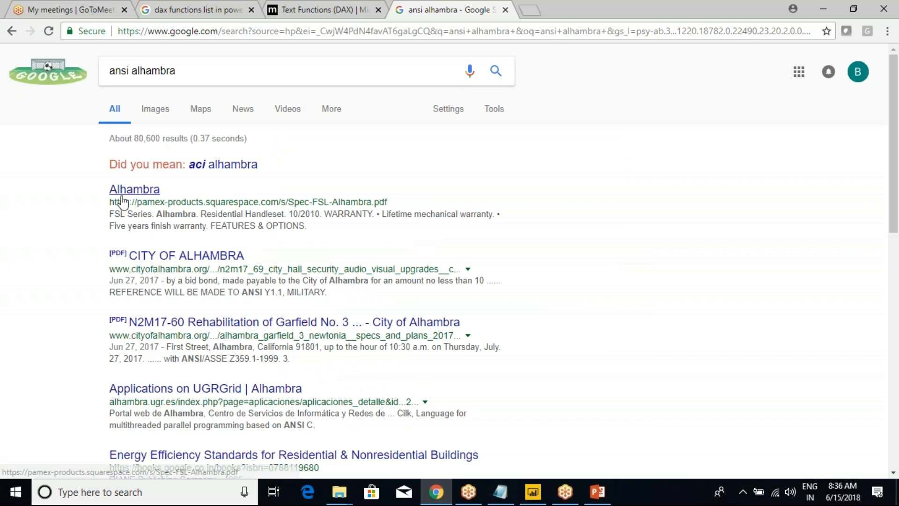
- Replace the Google search query with "ansci code of ala"
left_click(128, 71)
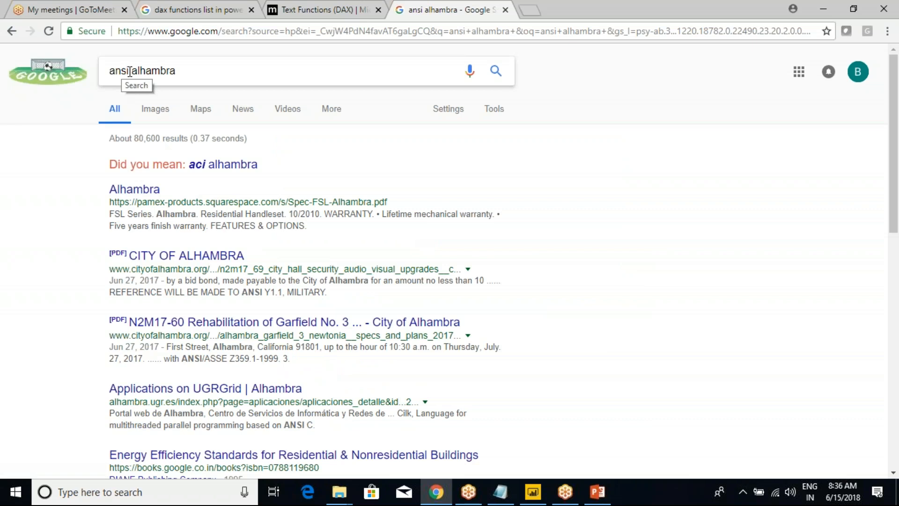
triple_click(175, 71)
type("ans")
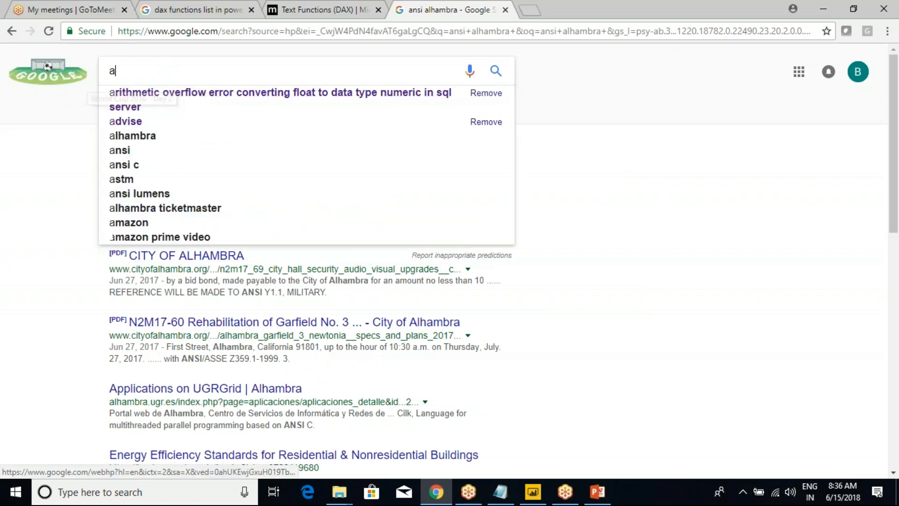
type("c")
key("BackSpace")
type("sci")
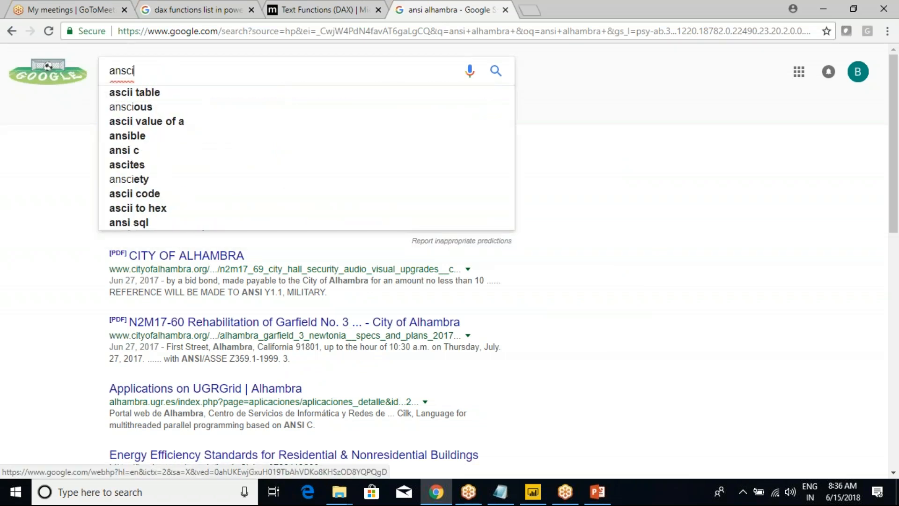
type(" c")
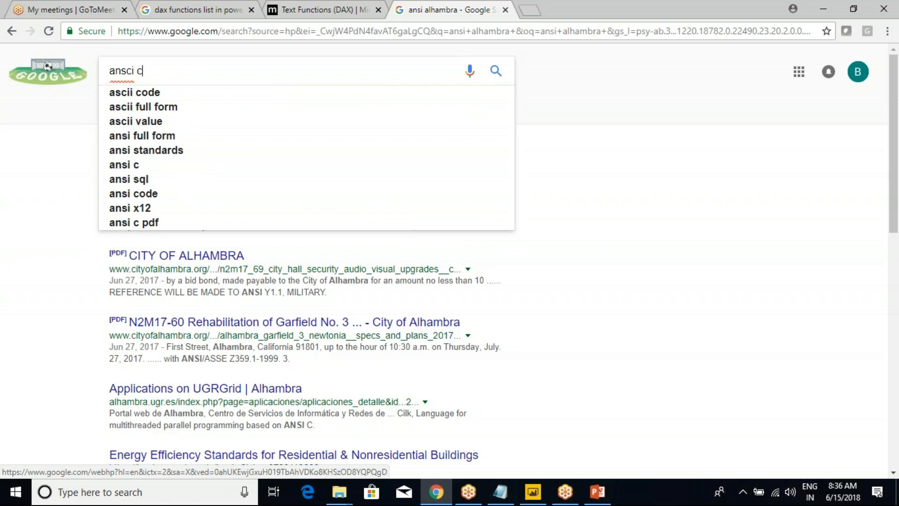
type("od")
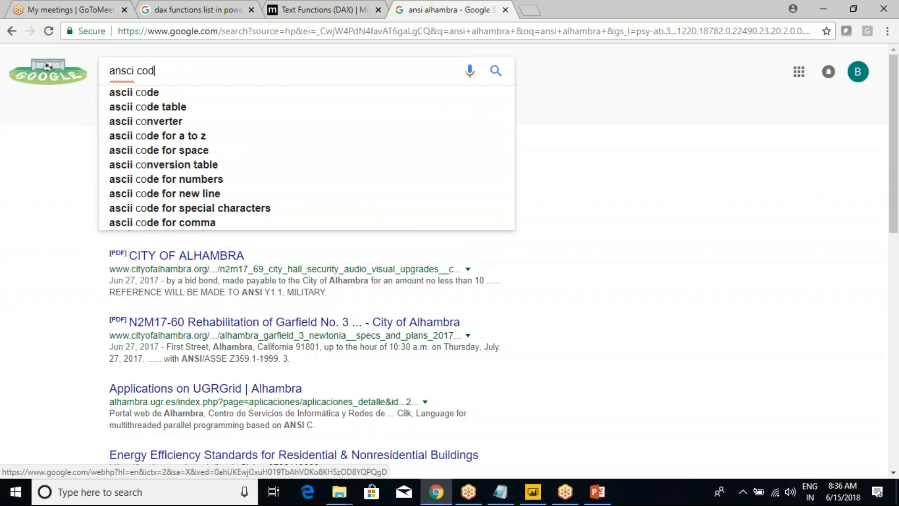
type("e of ala")
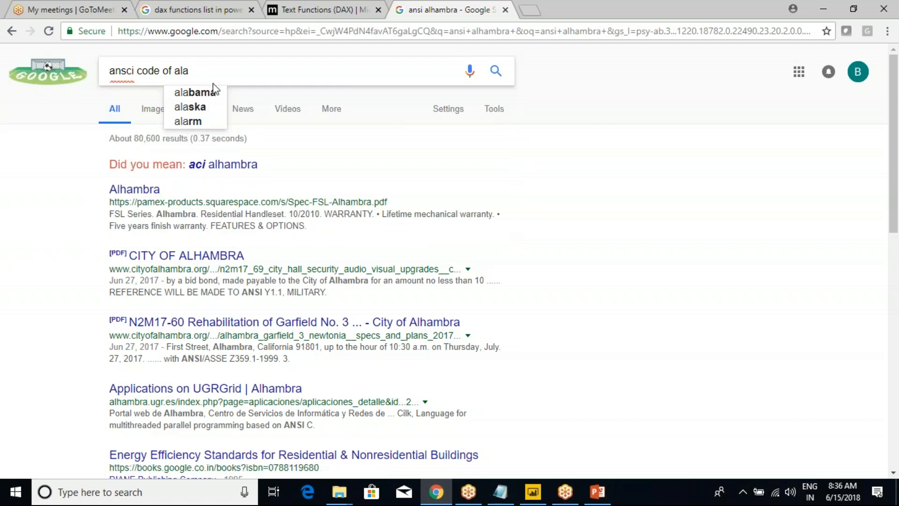
- Check the city's spelling in Power BI Desktop, correct the query to "ansci code of alhambra" and run the search in Chrome
key("BackSpace")
key("BackSpace")
key("BackSpace")
key("BackSpace")
key("BackSpace")
key("BackSpace")
key("BackSpace")
key("BackSpace")
key("BackSpace")
key("BackSpace")
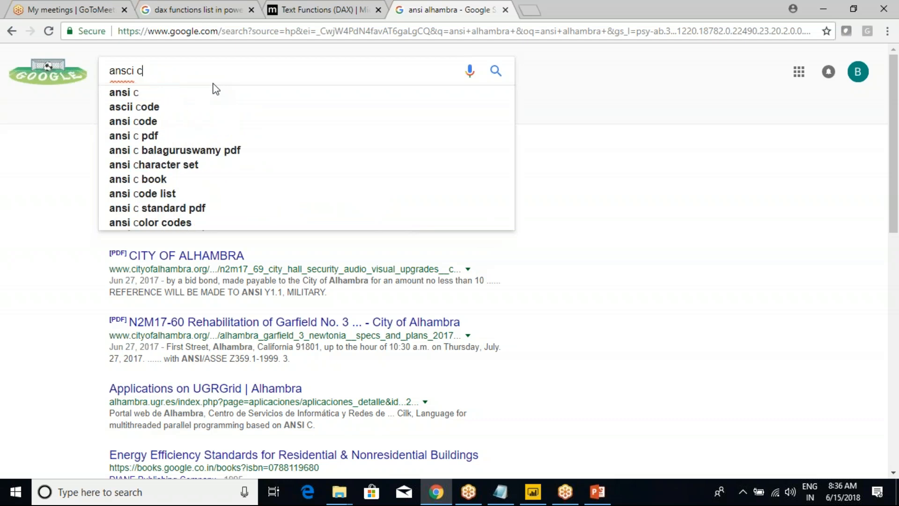
type("ode of")
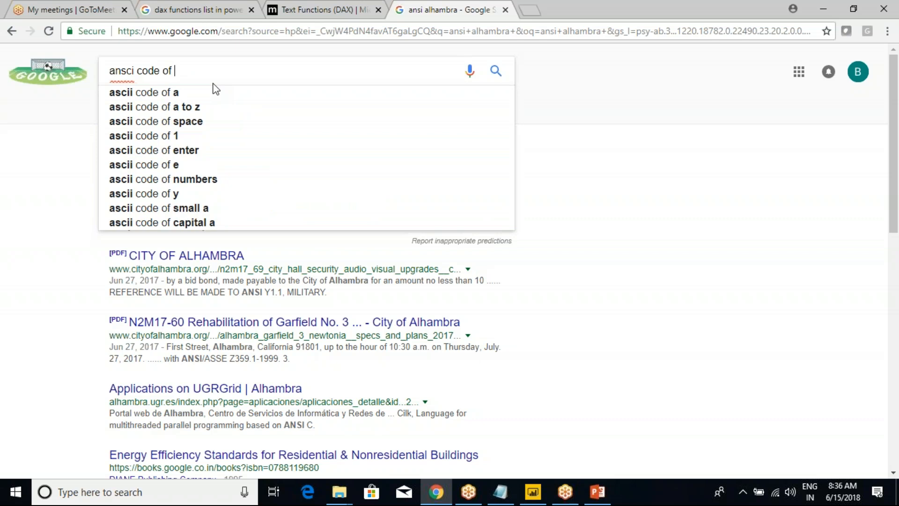
key("alt+Tab")
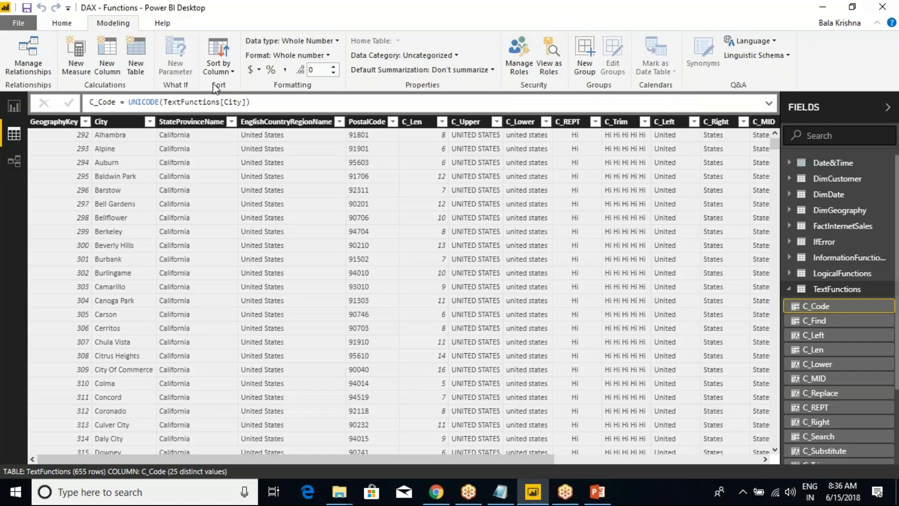
key("alt+Tab")
type("alha")
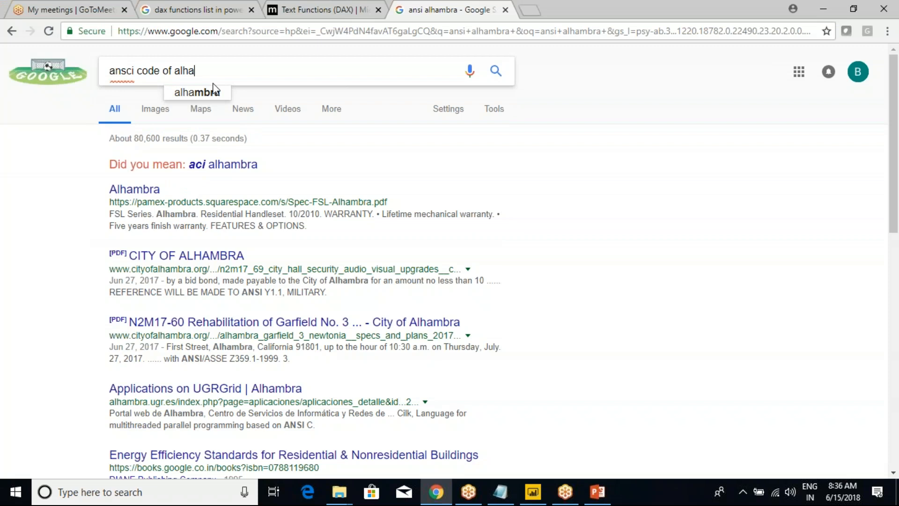
left_click(213, 91)
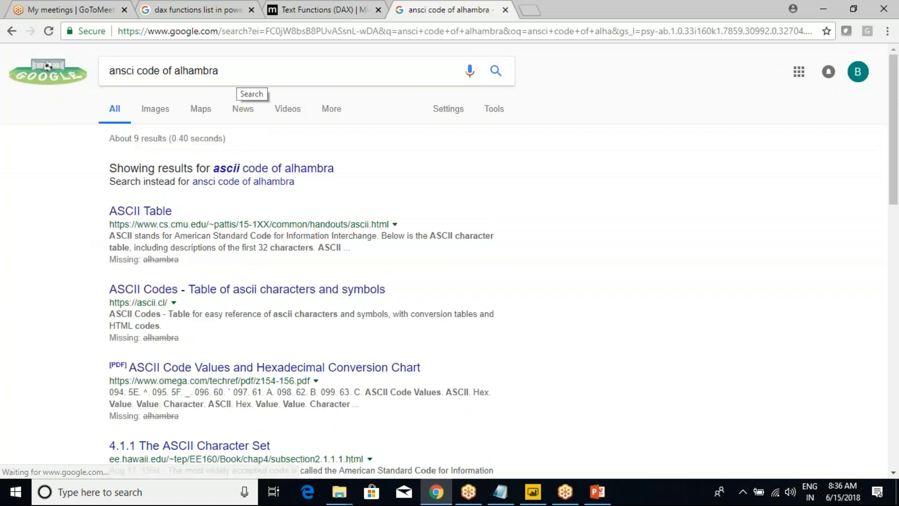
- Open the Science Buddies result "Table of 8-bit ASCII Character Codes" in a new tab and display it
scroll(185, 268, "down", 1)
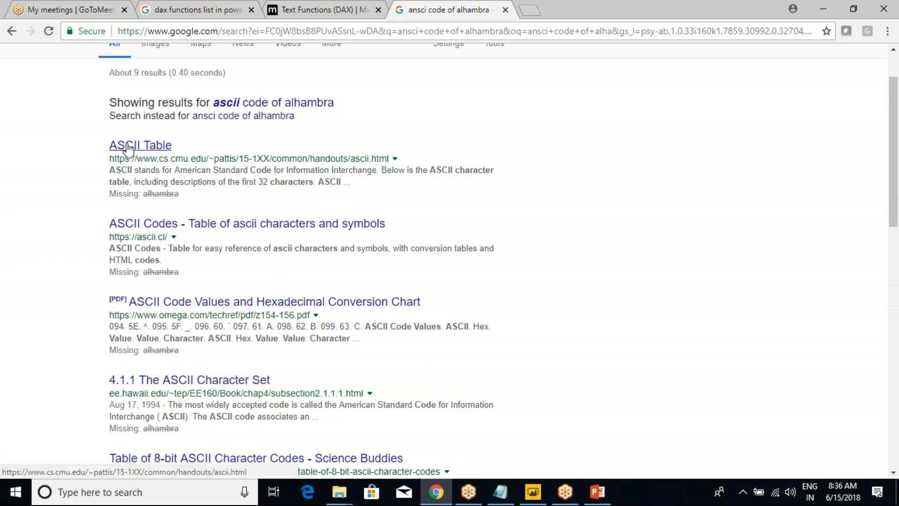
scroll(139, 169, "down", 2)
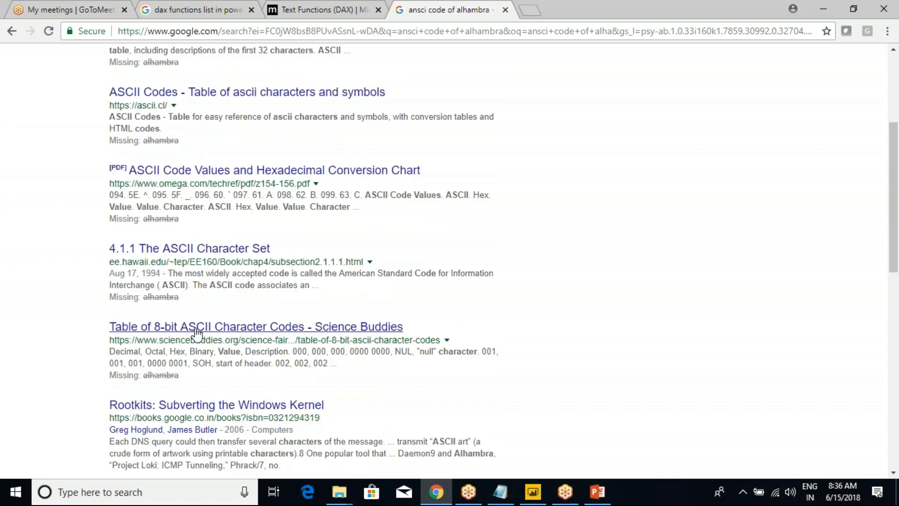
right_click(223, 338)
left_click(244, 346)
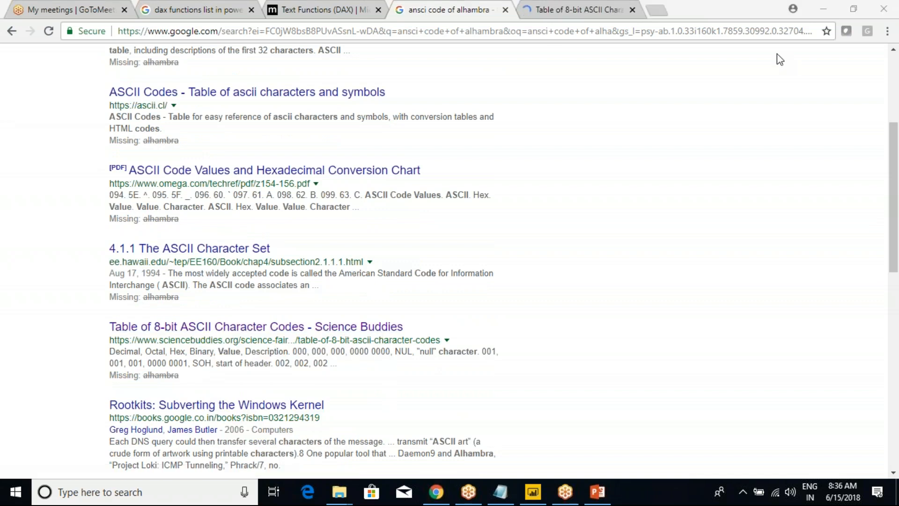
left_click(580, 10)
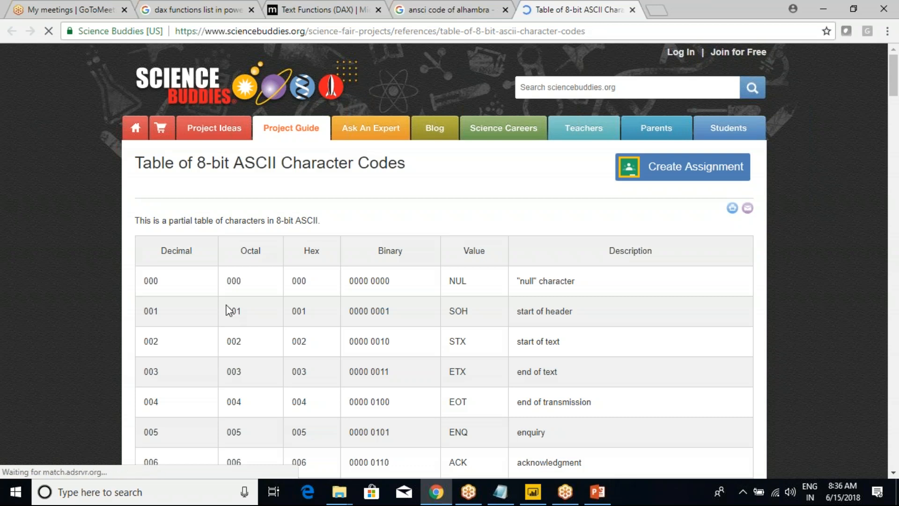
- Examine the opening rows of the 8-bit ASCII table, highlighting the binary code of the null character
scroll(227, 309, "down", 3)
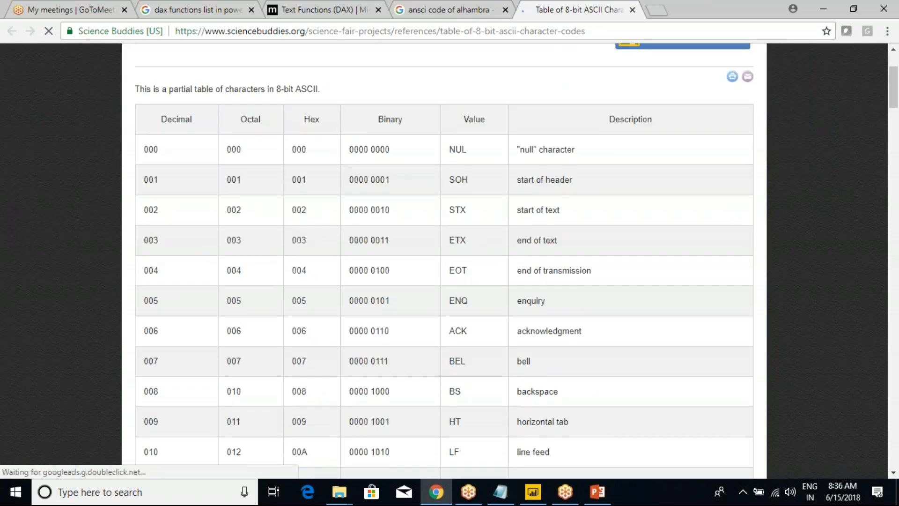
left_click_drag(350, 149, 387, 148)
left_click(386, 148)
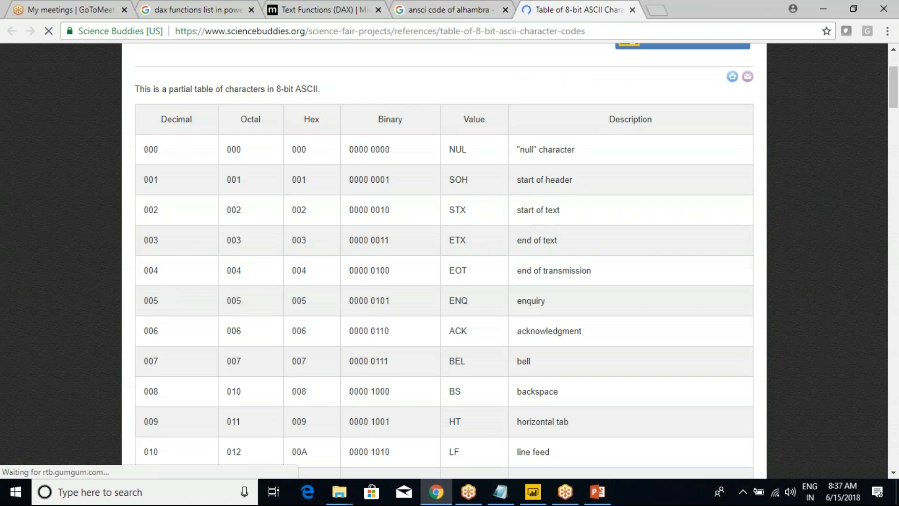
scroll(209, 180, "up", 3)
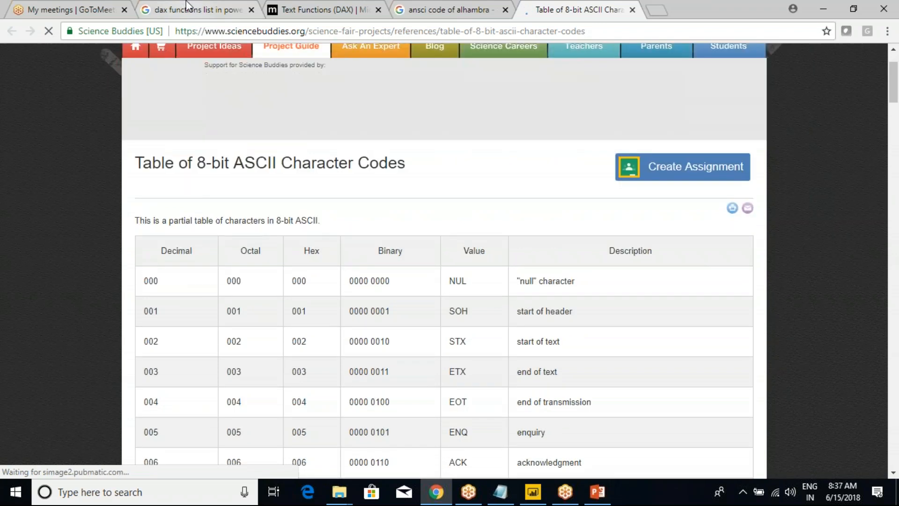
- Return to the Google results and search for "ansci code of A"
left_click(431, 10)
scroll(235, 202, "up", 4)
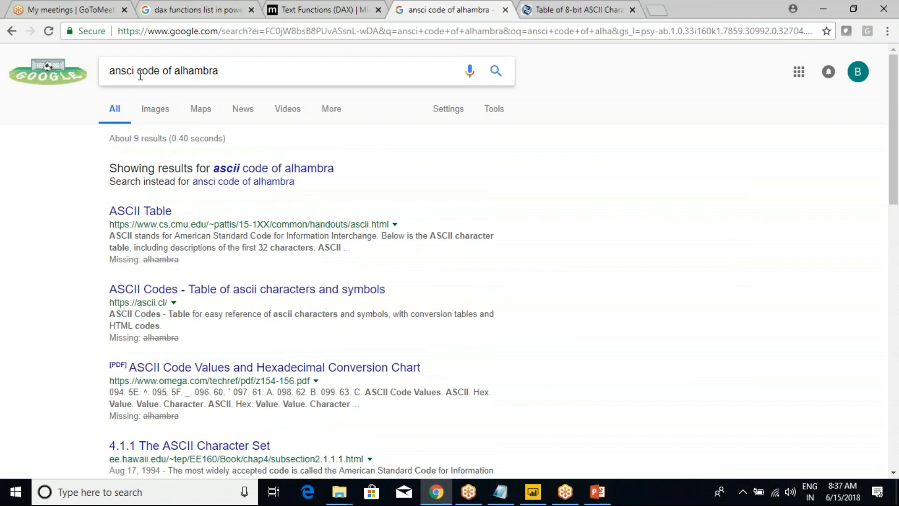
double_click(201, 71)
type("A")
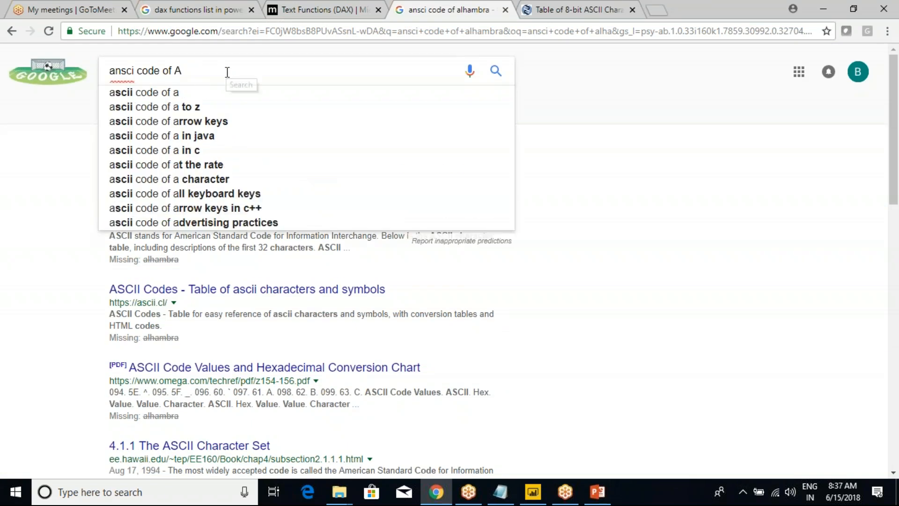
key("Return")
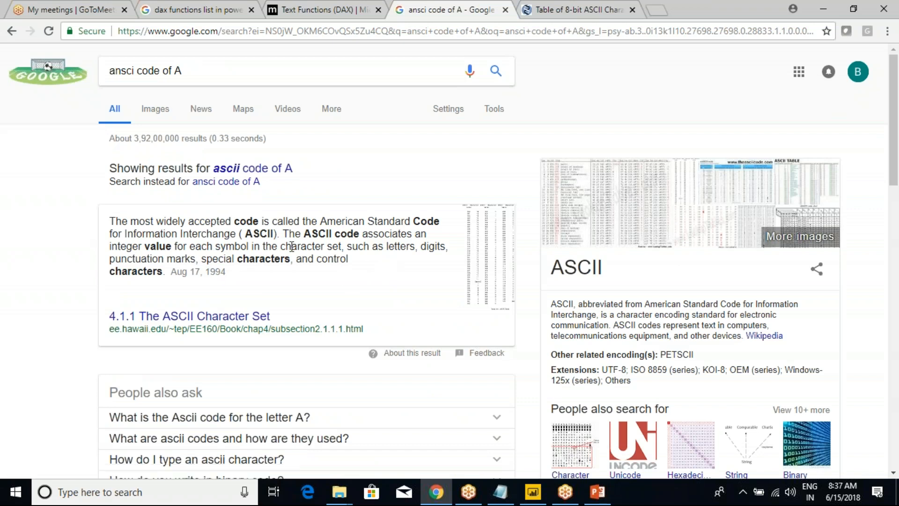
- Find the Sticks and Stones result "ASCII - Binary Character Table", open it in a new tab and display it
scroll(283, 247, "down", 1)
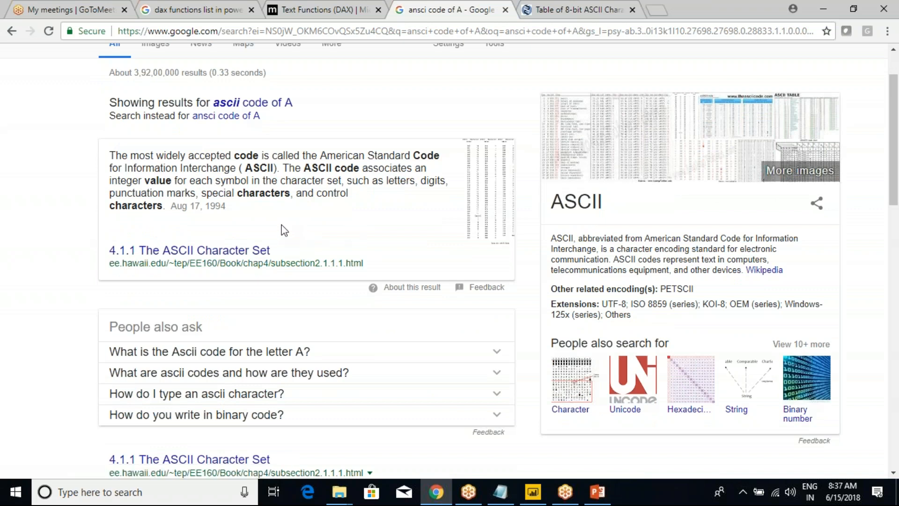
scroll(285, 232, "down", 2)
scroll(285, 232, "down", 1)
scroll(307, 260, "down", 3)
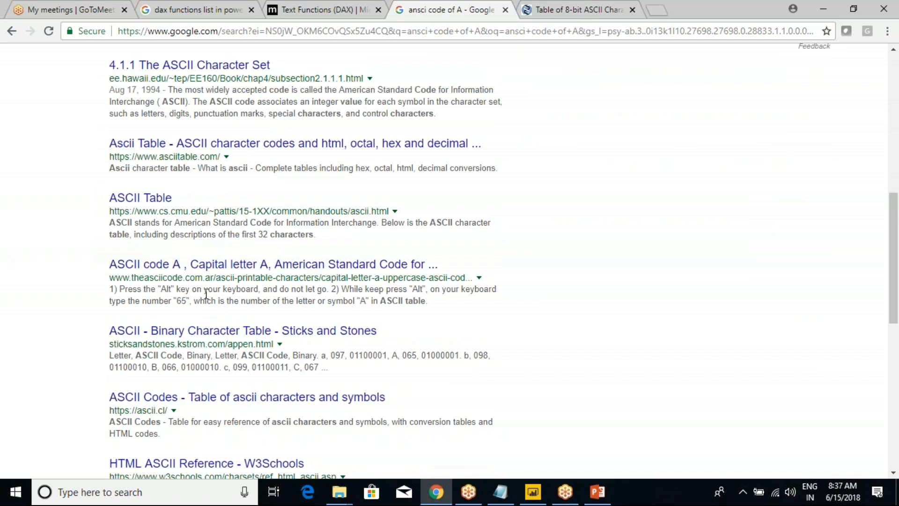
right_click(201, 332)
left_click(255, 342)
left_click(538, 5)
left_click(670, 10)
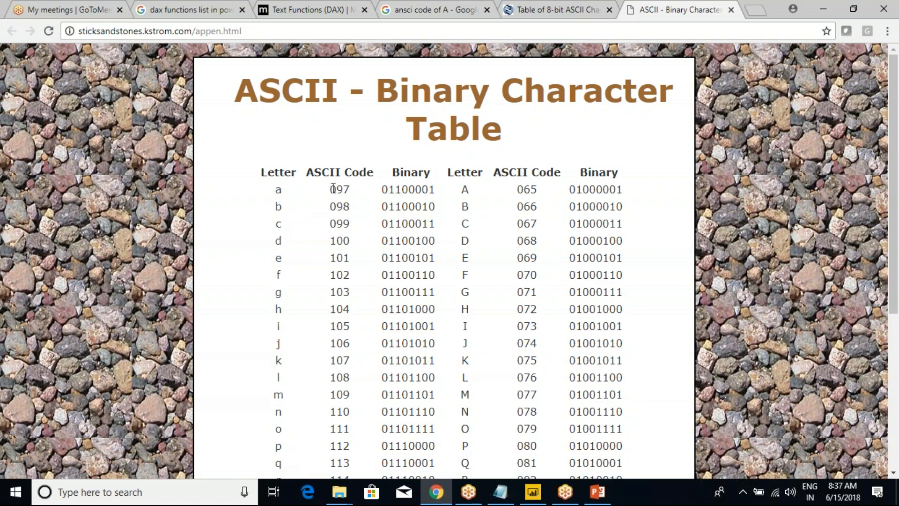
- Compare the entries for lowercase a and uppercase A, highlighting the ASCII code and binary value in their row
left_click_drag(329, 189, 469, 190)
left_click(467, 192)
left_click_drag(270, 190, 486, 187)
left_click(486, 186)
left_click_drag(269, 190, 328, 191)
left_click_drag(385, 189, 435, 190)
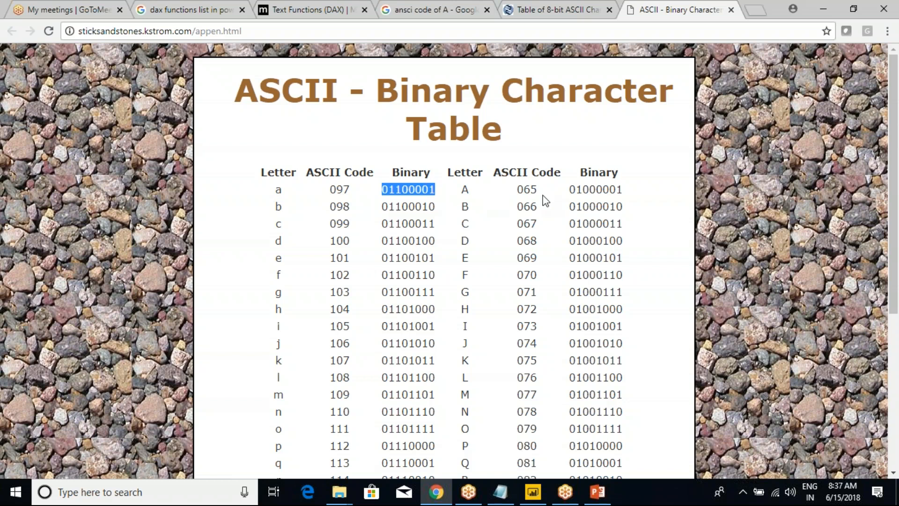
- Switch to Power BI Desktop and compare the C_Code column's first values with its UNICODE formula on the City column
key("alt+Tab")
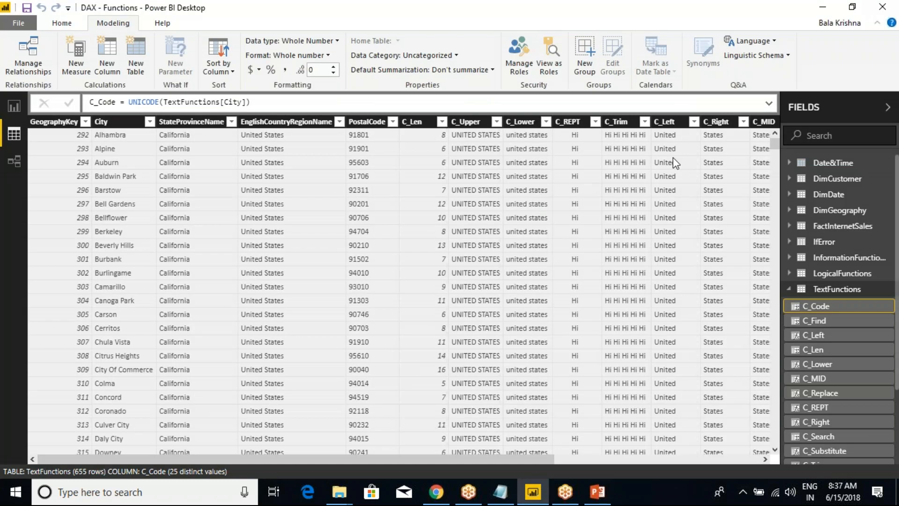
left_click_drag(496, 457, 698, 457)
left_click(850, 91)
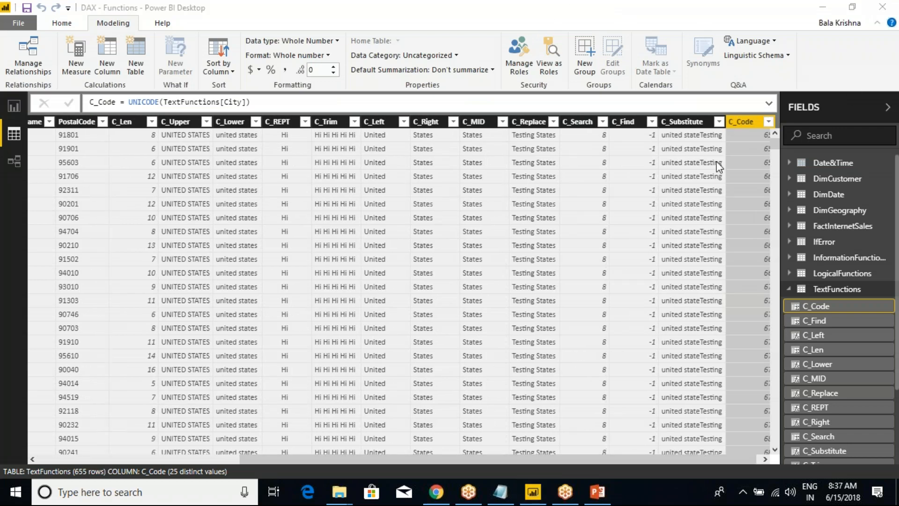
left_click(723, 137)
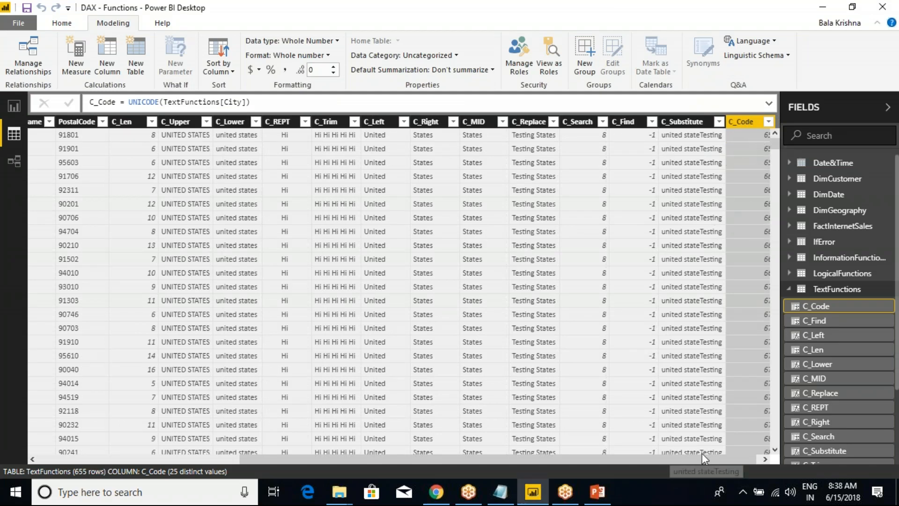
left_click(764, 461)
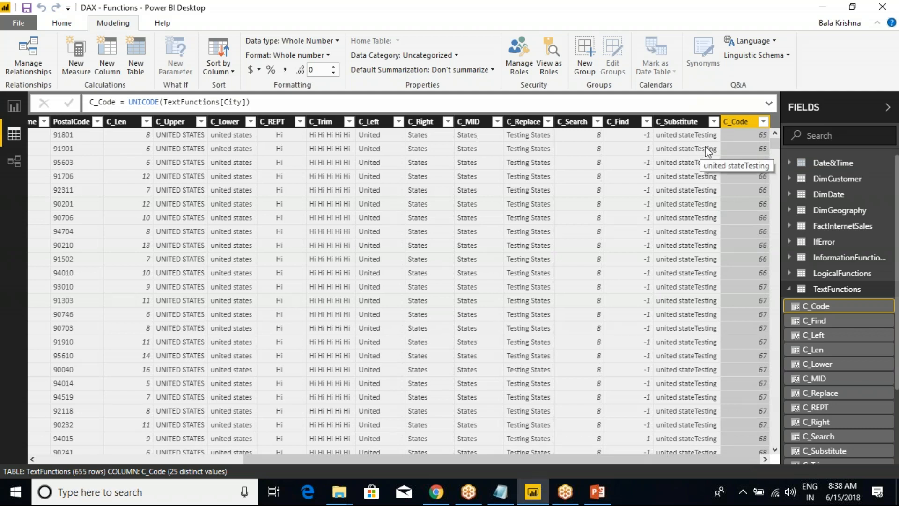
key("ctrl+2")
left_click_drag(748, 138, 188, 102)
key("Escape")
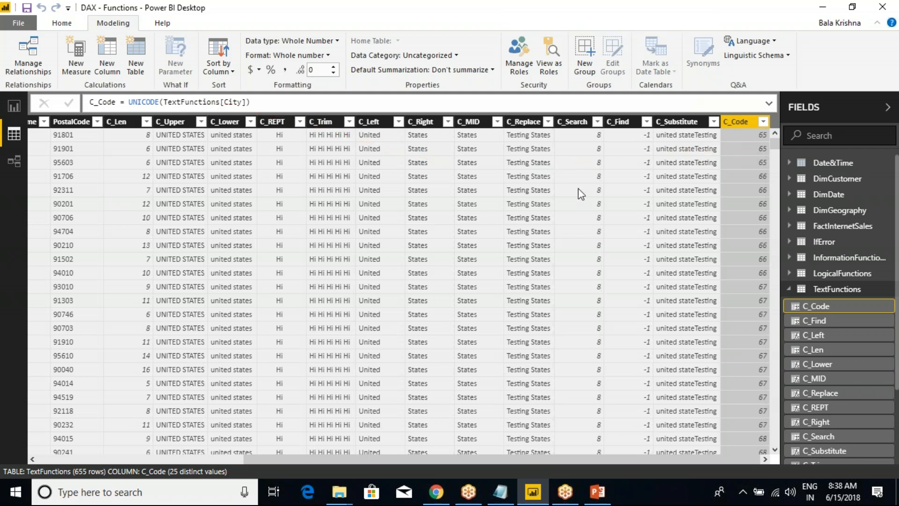
- Switch back to Chrome and display the ASCII - Binary Character Table page
key("alt+Tab")
key("alt+Tab")
key("alt+Tab")
left_click(679, 6)
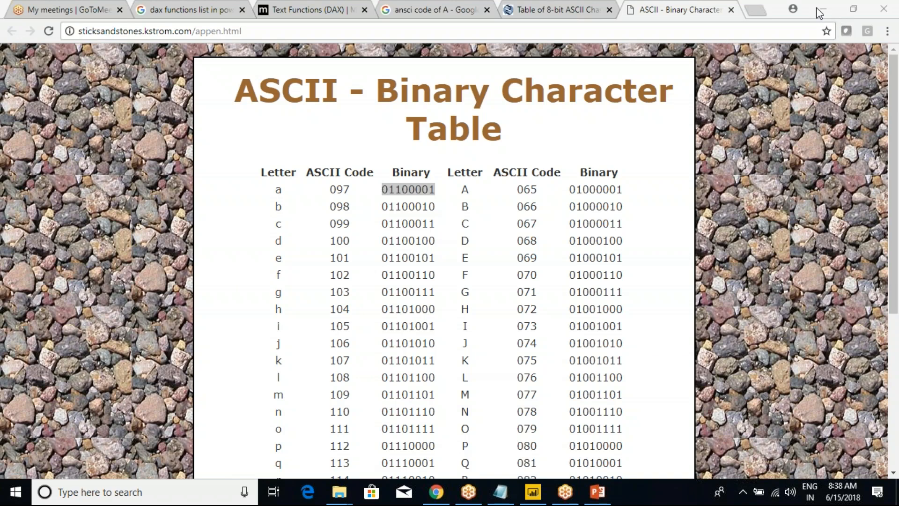
- Switch to PowerPoint, highlight the UNICHAR entry on the Text Functions slide, and switch to Power BI Desktop
left_click(597, 492)
left_click_drag(536, 359, 608, 356)
key("alt+Tab")
key("Tab")
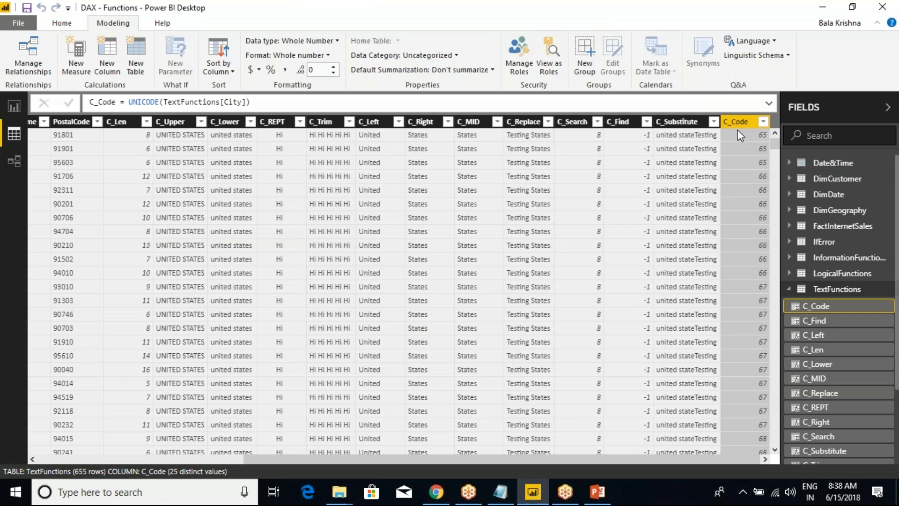
- Add a calculated column C_UniChar to the TextFunctions table, starting its formula with UNICHAR and the number 65
right_click(739, 135)
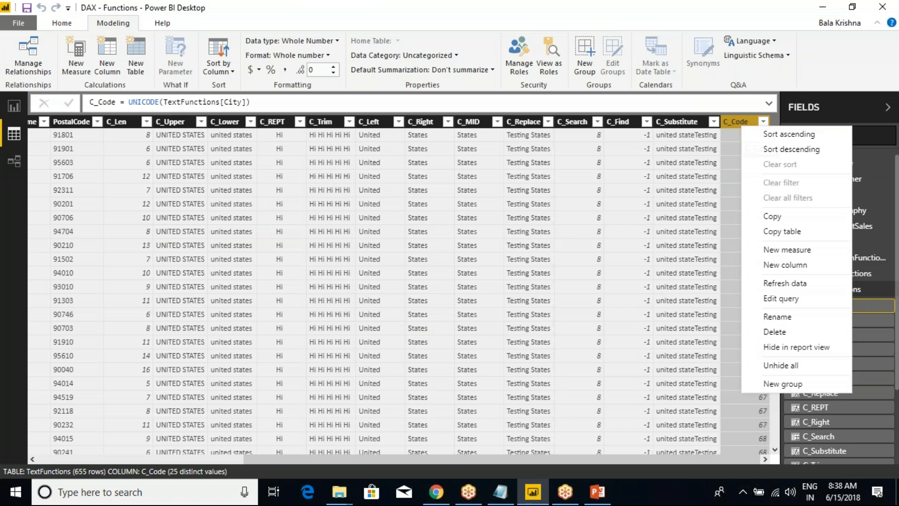
left_click(791, 265)
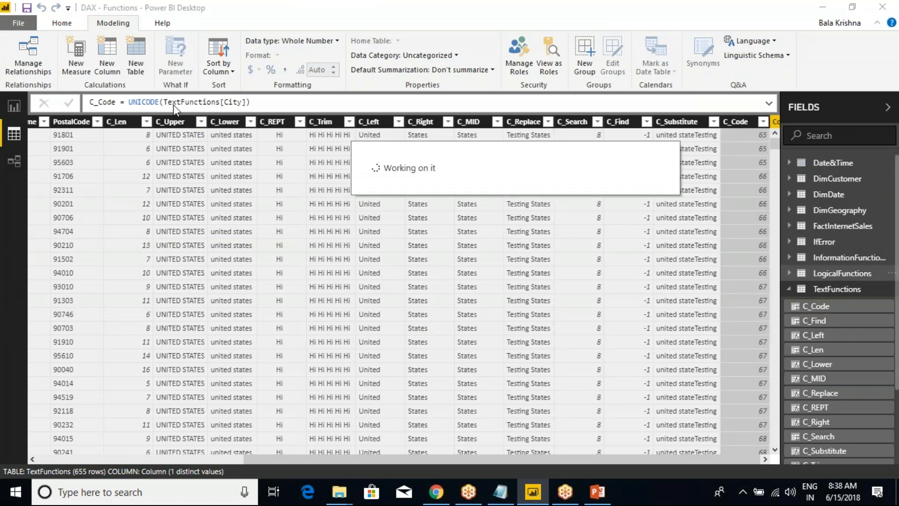
type("C")
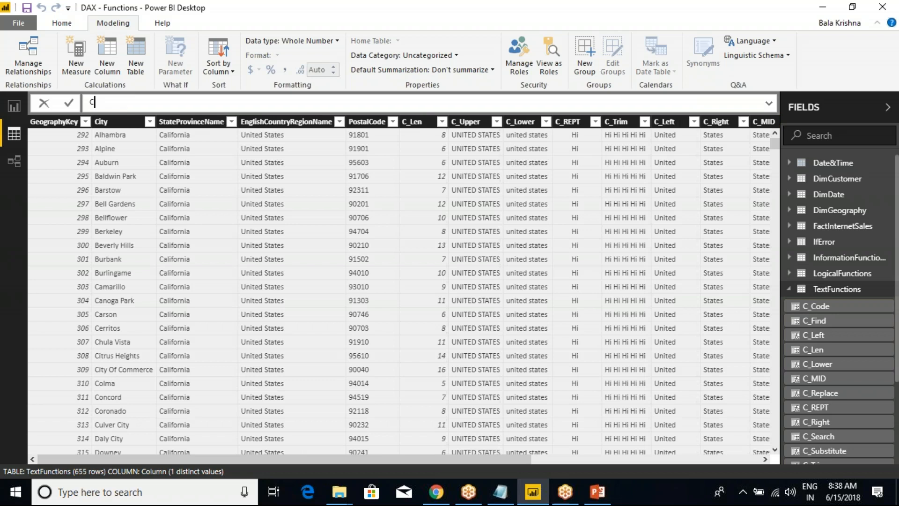
type("_UniChar = unicha")
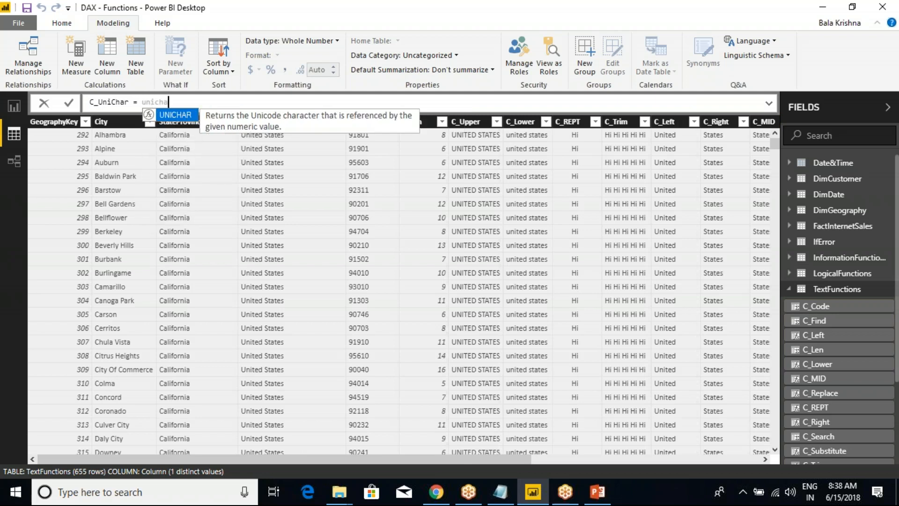
key("Tab")
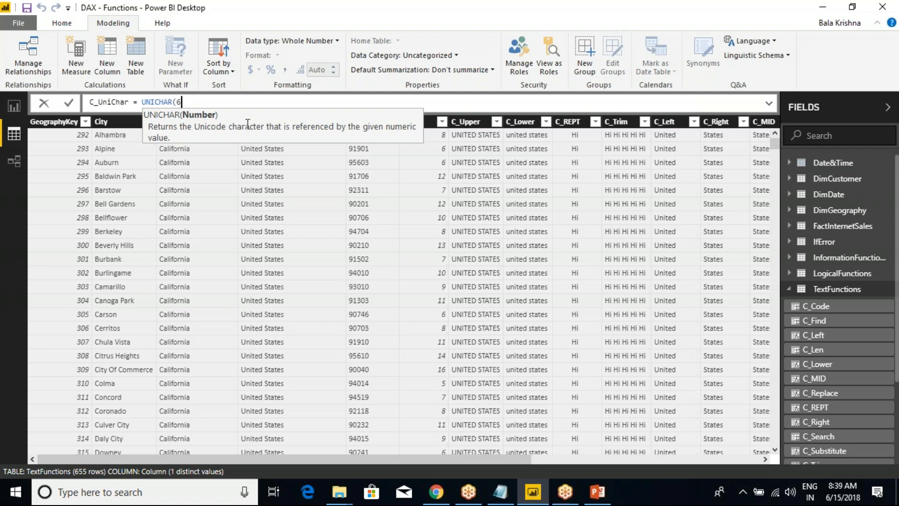
type("5")
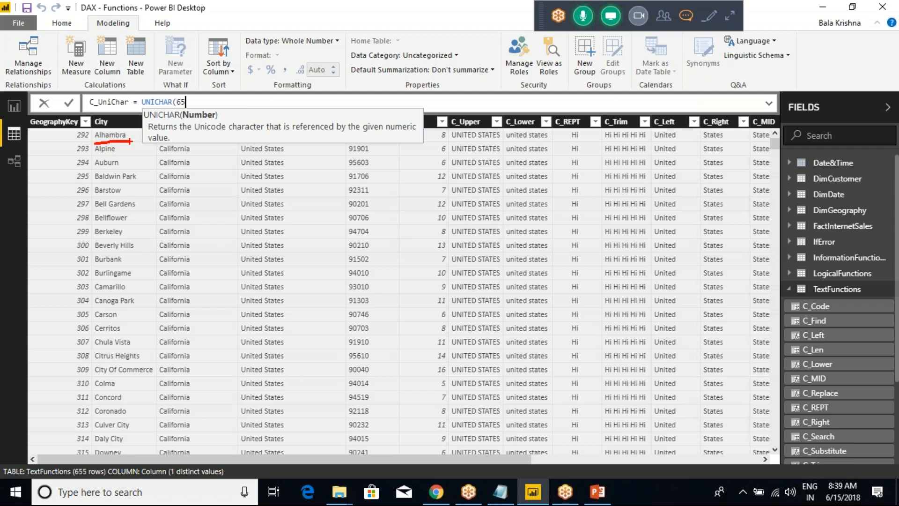
- Annotate the data grid with handwritten example numbers including 65, and clear the annotations
mouse_move(185, 188)
left_mouse_down()
mouse_move(185, 210)
mouse_move(251, 193)
left_mouse_up()
left_click_drag(277, 183, 280, 200)
left_click_drag(328, 198, 355, 190)
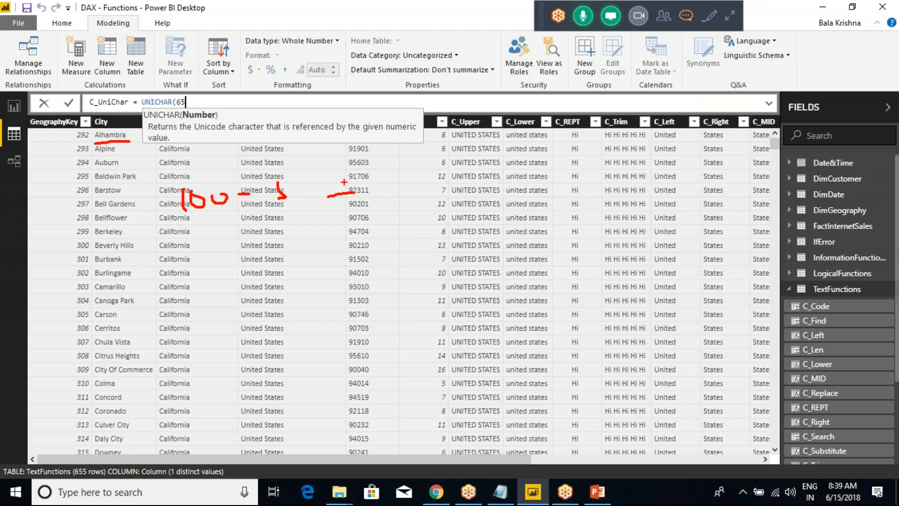
mouse_move(179, 254)
left_mouse_down()
mouse_move(186, 270)
mouse_move(253, 247)
mouse_move(258, 256)
left_mouse_up()
mouse_move(296, 243)
left_mouse_down()
mouse_move(286, 248)
mouse_move(288, 265)
mouse_move(338, 253)
mouse_move(339, 243)
left_mouse_up()
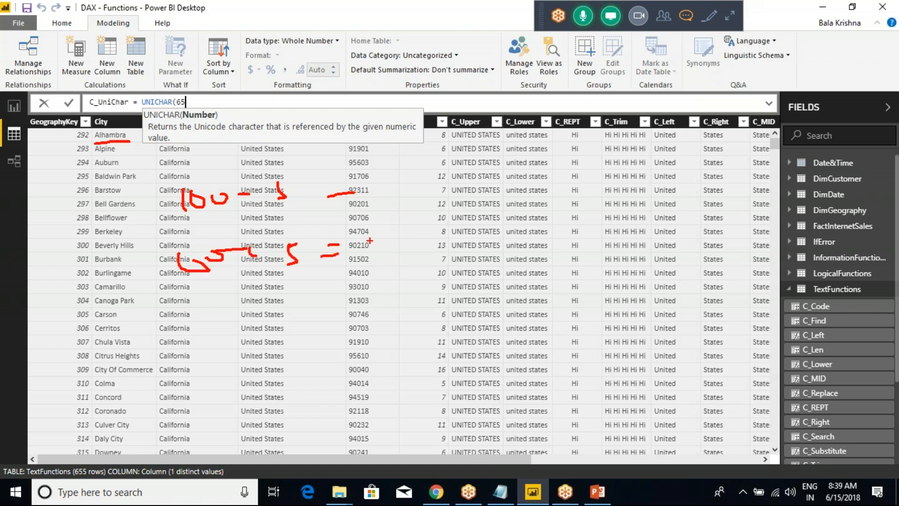
mouse_move(212, 300)
left_mouse_down()
mouse_move(202, 321)
mouse_move(241, 313)
mouse_move(219, 302)
mouse_move(279, 306)
left_mouse_up()
left_click_drag(335, 296, 338, 295)
left_click_drag(333, 285, 381, 297)
left_click_drag(365, 253, 374, 251)
left_click_drag(375, 217, 380, 207)
left_click_drag(375, 211, 383, 210)
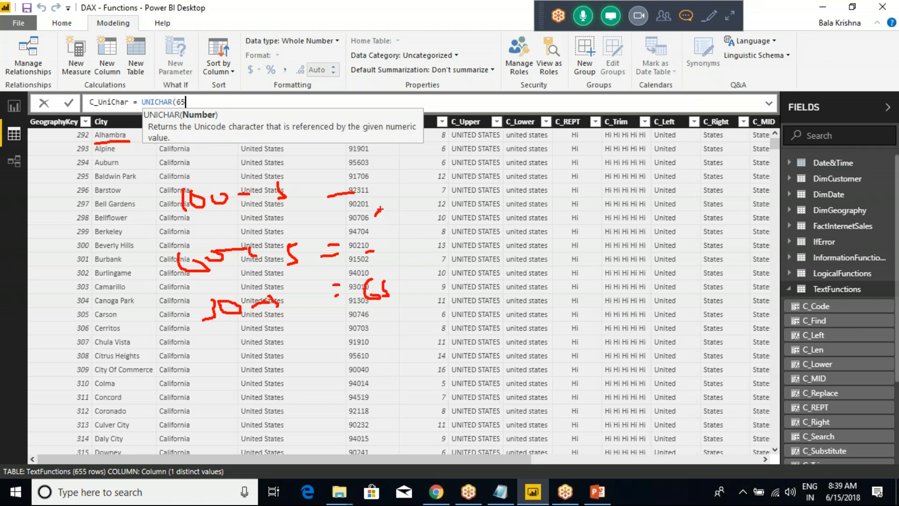
key("Escape")
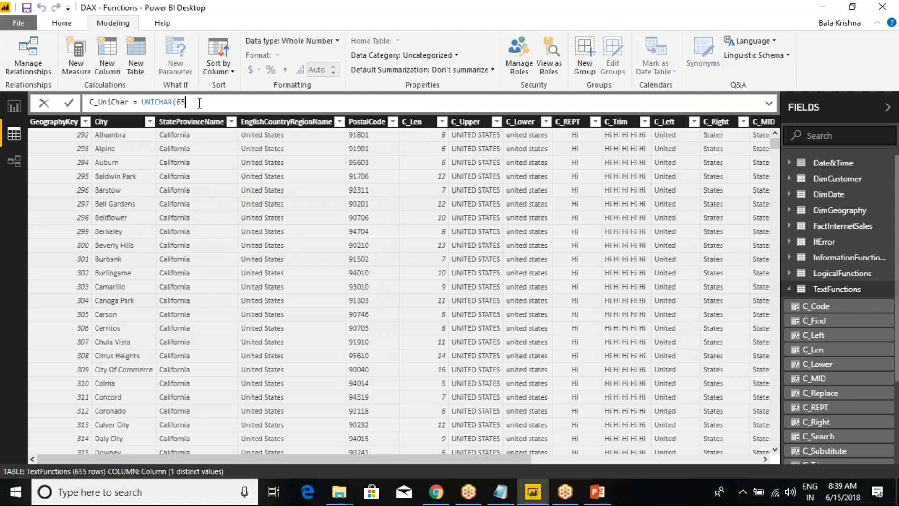
- Complete the column formula as UNICHAR(65) and underline the city Alhambra with an annotation
type(")")
key("ctrl+2")
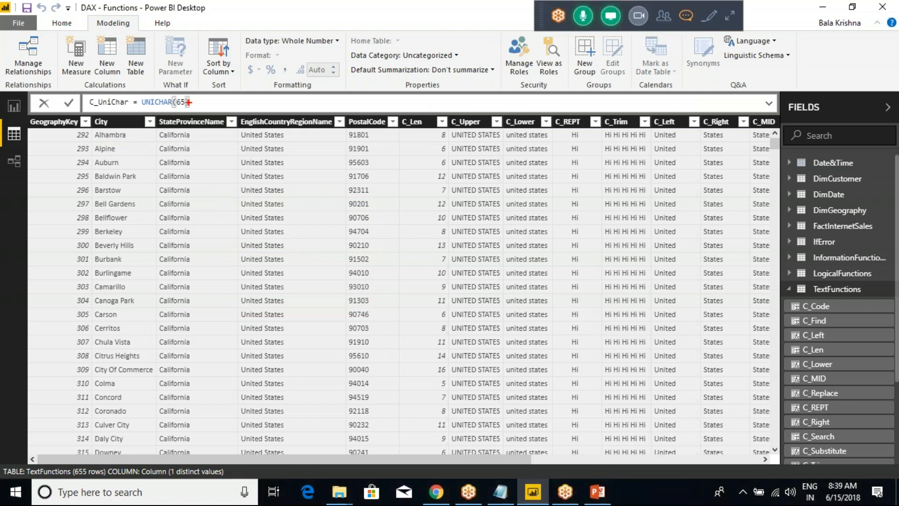
left_click_drag(93, 141, 136, 142)
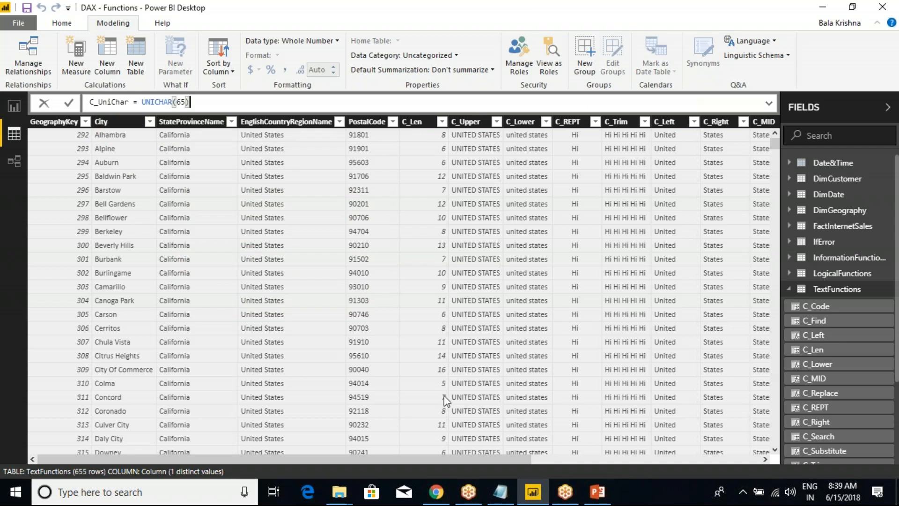
- Compare the 65 values in C_Code with the City names Alhambra, Alpine and Auburn, boxing each group
left_click_drag(397, 456, 651, 453)
key("ctrl+2")
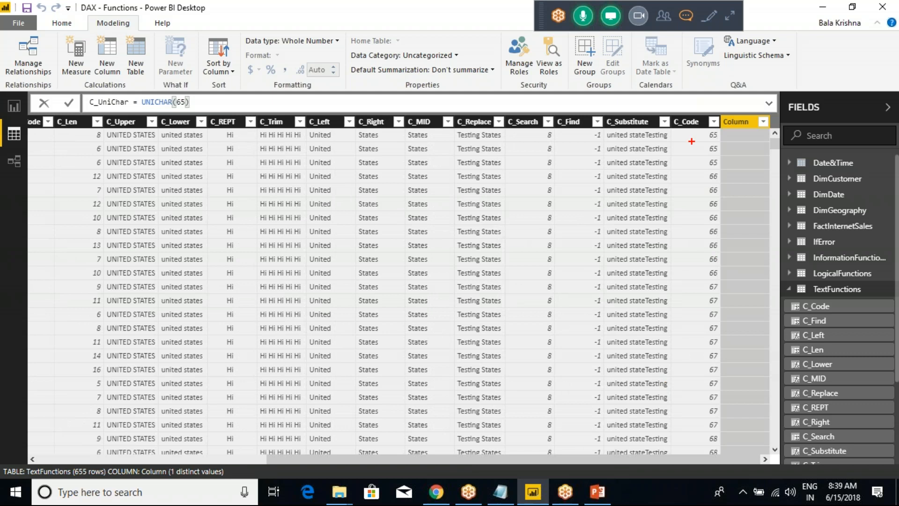
left_click_drag(688, 122, 722, 174)
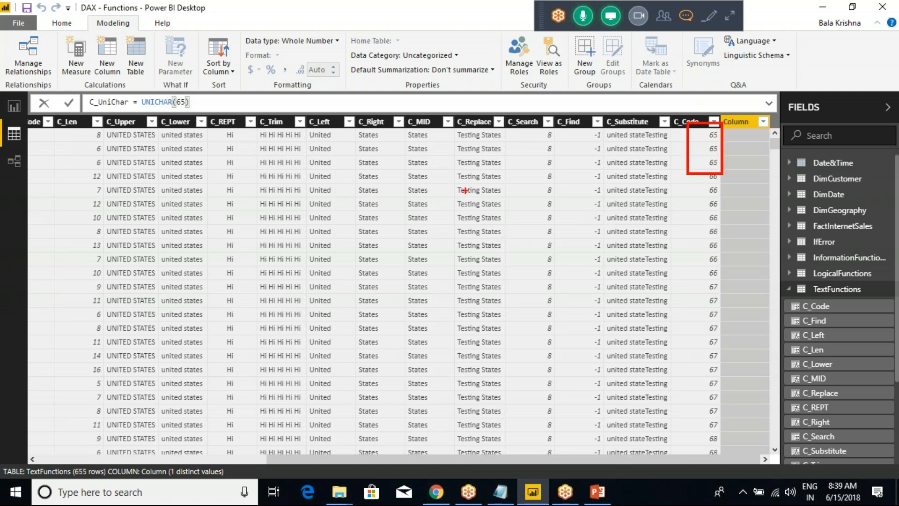
key("Escape")
mouse_move(619, 457)
left_mouse_down()
mouse_move(392, 460)
mouse_move(231, 446)
left_mouse_up()
key("ctrl+2")
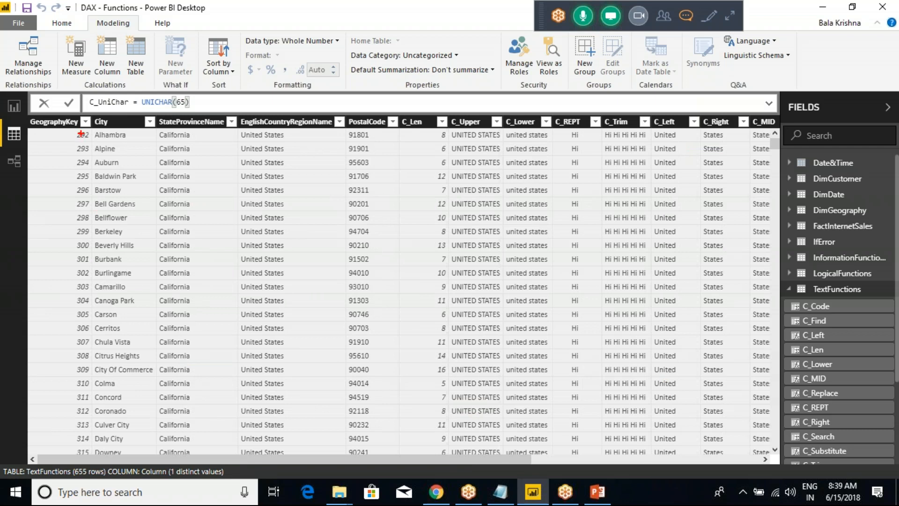
left_click_drag(92, 126, 136, 170)
key("Escape")
- Compare the cities from Baldwin Park to Burlingame with their 66 values in C_Code, boxing each group
left_click_drag(407, 459, 419, 459)
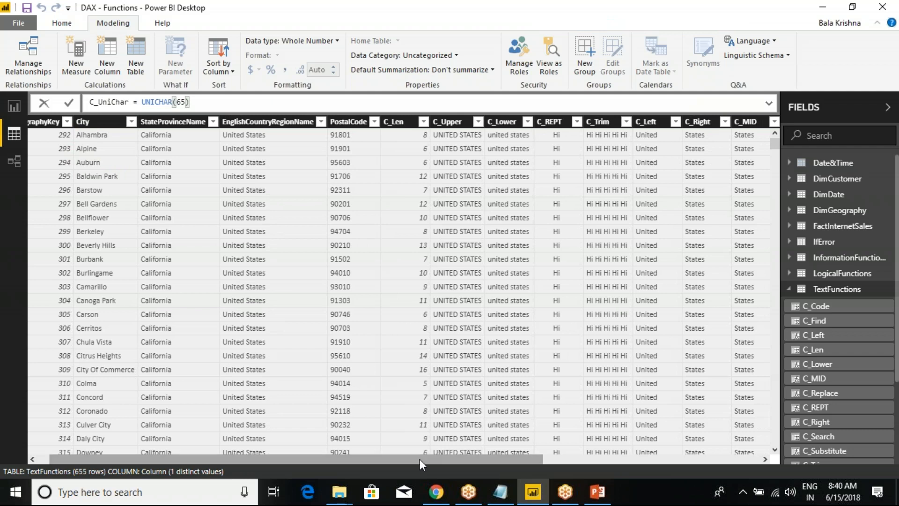
key("ctrl+2")
mouse_move(74, 172)
left_mouse_down()
mouse_move(96, 304)
mouse_move(123, 282)
left_mouse_up()
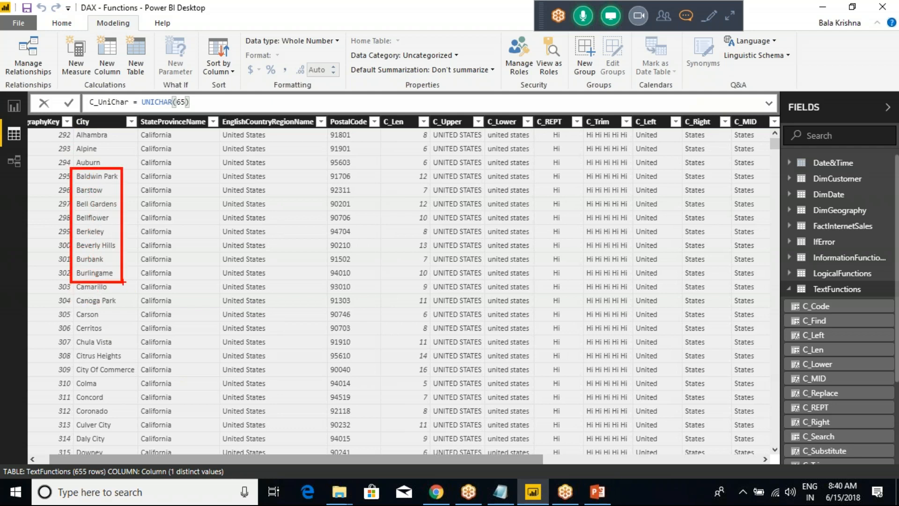
key("Escape")
left_click_drag(310, 462, 566, 457)
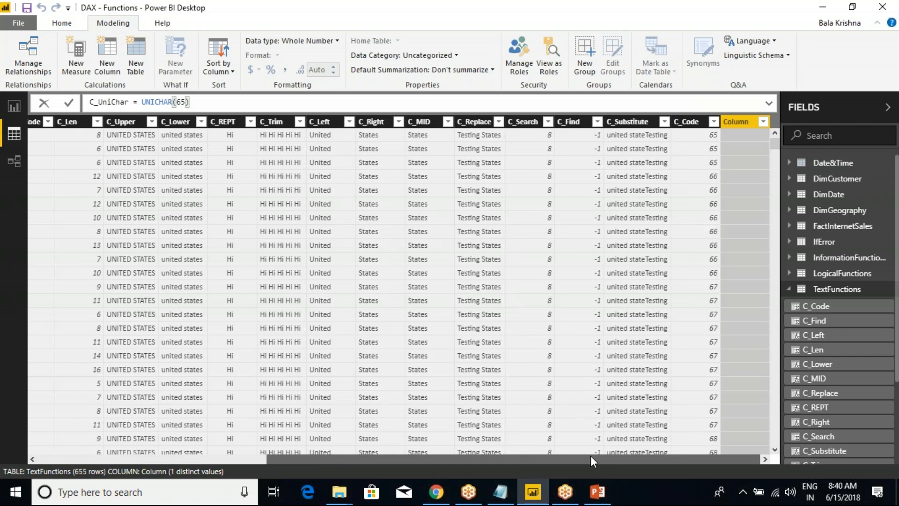
key("ctrl+2")
left_click_drag(696, 168, 727, 281)
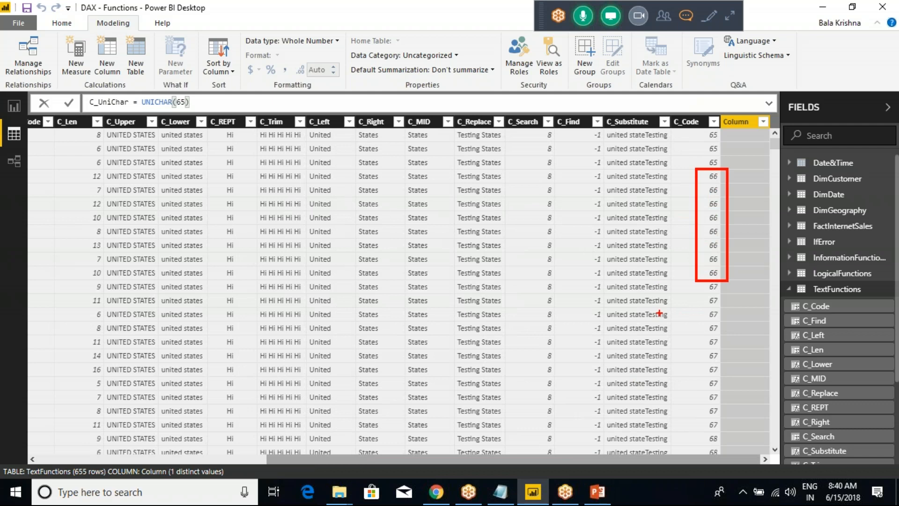
key("Escape")
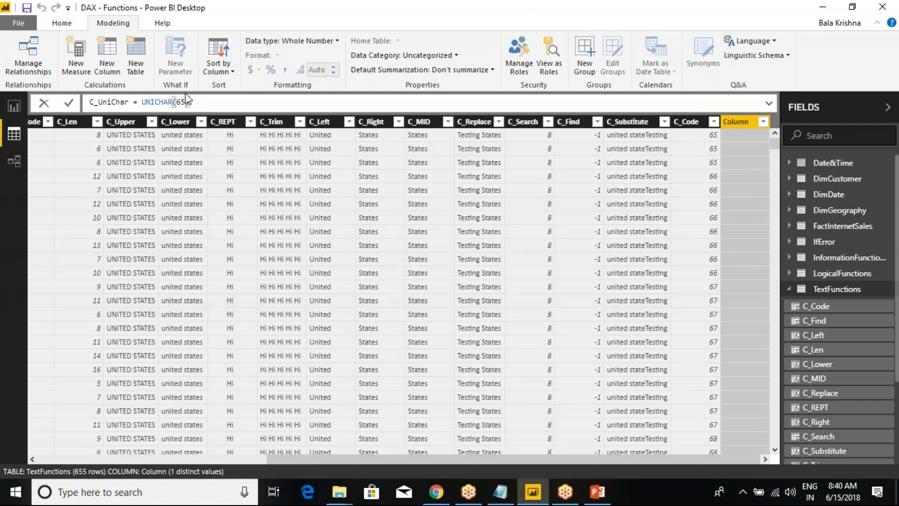
- Commit the C_UniChar column with UNICHAR(65), and change its formula to UNICHAR(66)
left_click(69, 103)
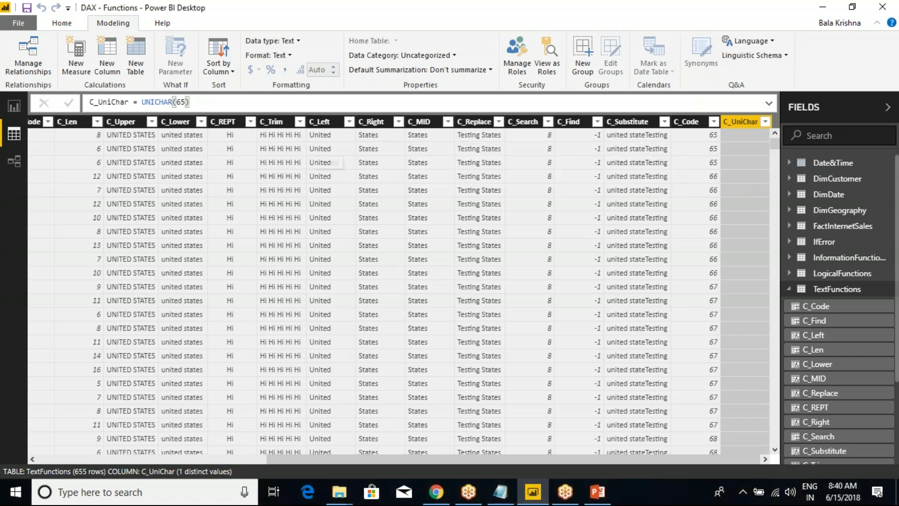
left_click_drag(296, 459, 646, 463)
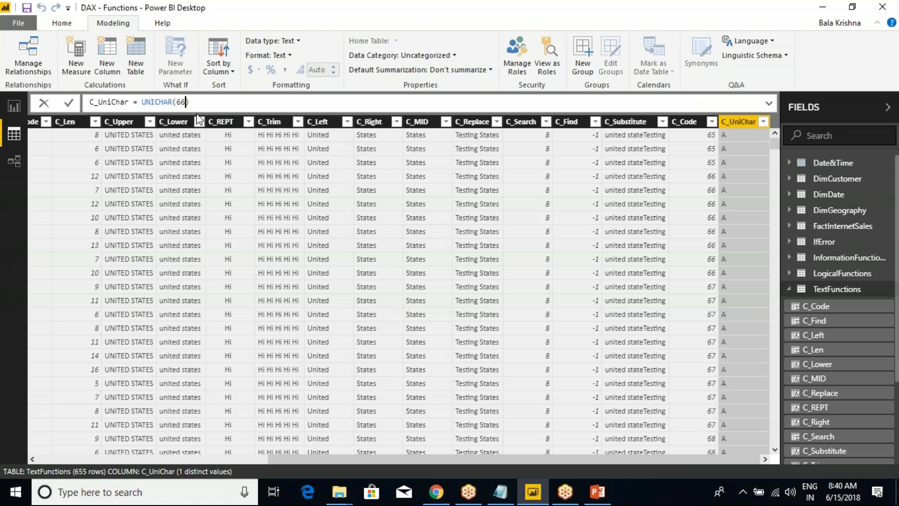
key("Return")
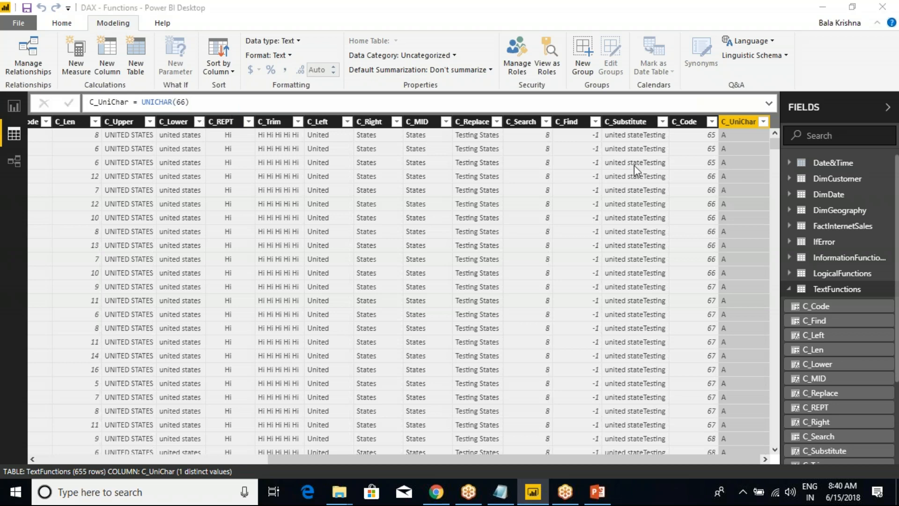
left_click_drag(745, 459, 772, 466)
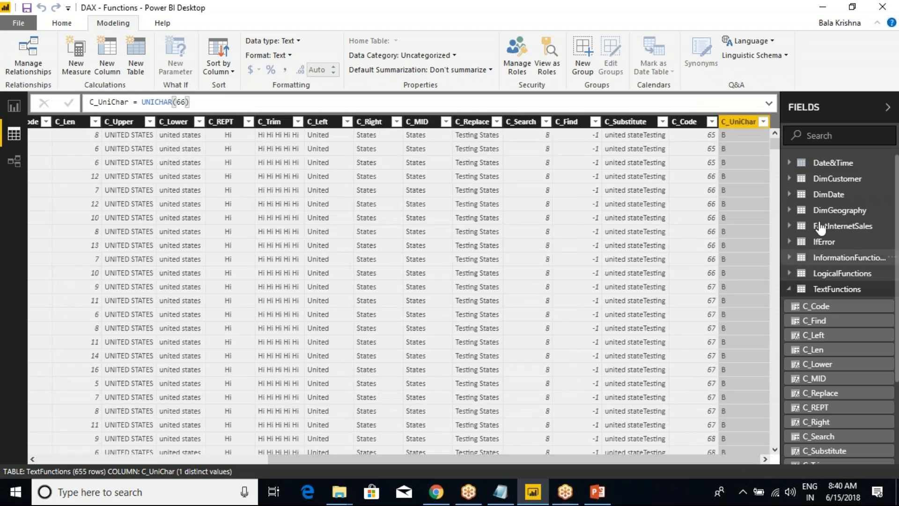
mouse_move(774, 140)
left_mouse_down()
mouse_move(771, 251)
mouse_move(769, 135)
left_mouse_up()
left_click(191, 101)
- Switch to PowerPoint and colour the word UNICHAR red in the Text Functions list
key("alt+Tab")
double_click(558, 360)
left_click(320, 67)
- Colour both words of the CODE Function entry red
double_click(292, 173)
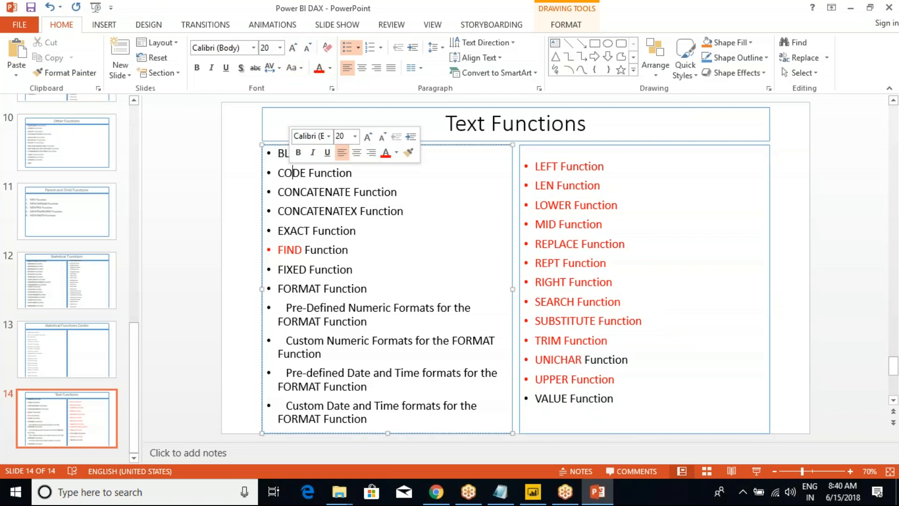
key("Home")
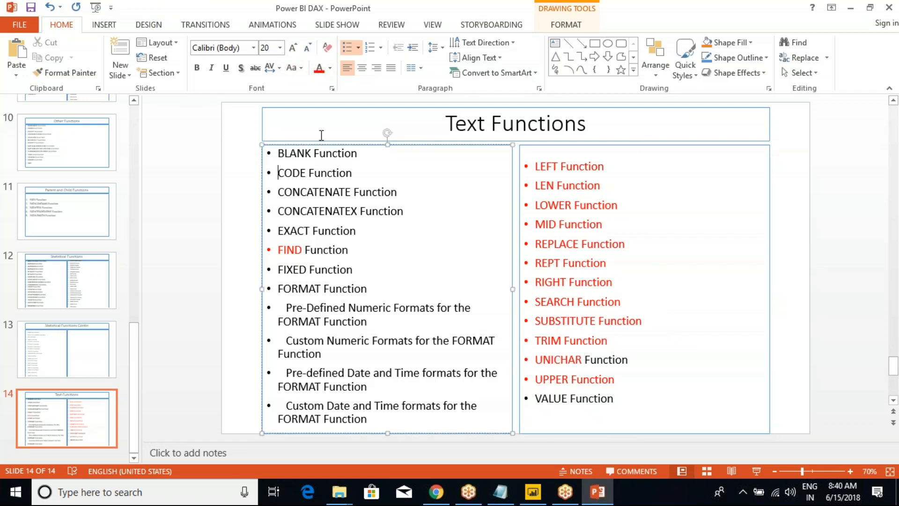
left_click_drag(278, 173, 308, 172)
left_click(320, 67)
double_click(330, 173)
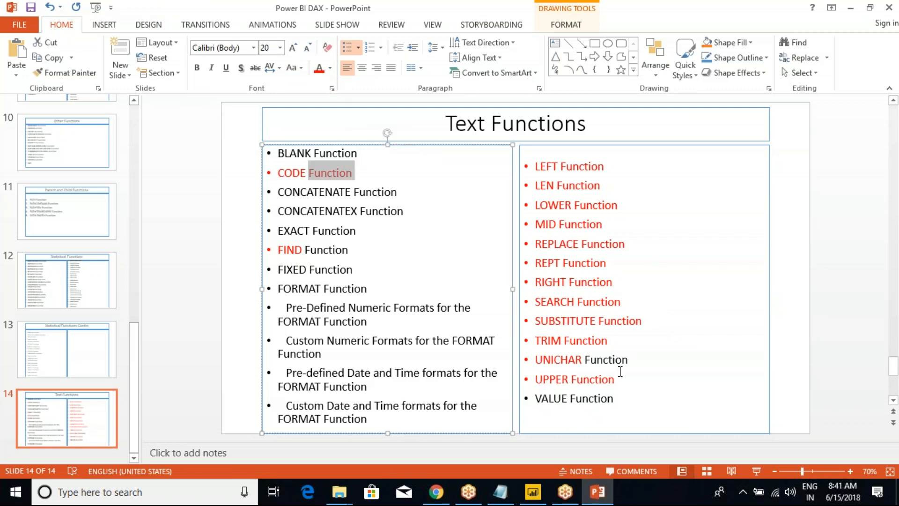
- Colour the word Function in the UNICHAR entry red and switch back to Power BI Desktop
double_click(606, 360)
left_click(323, 71)
left_click(568, 360)
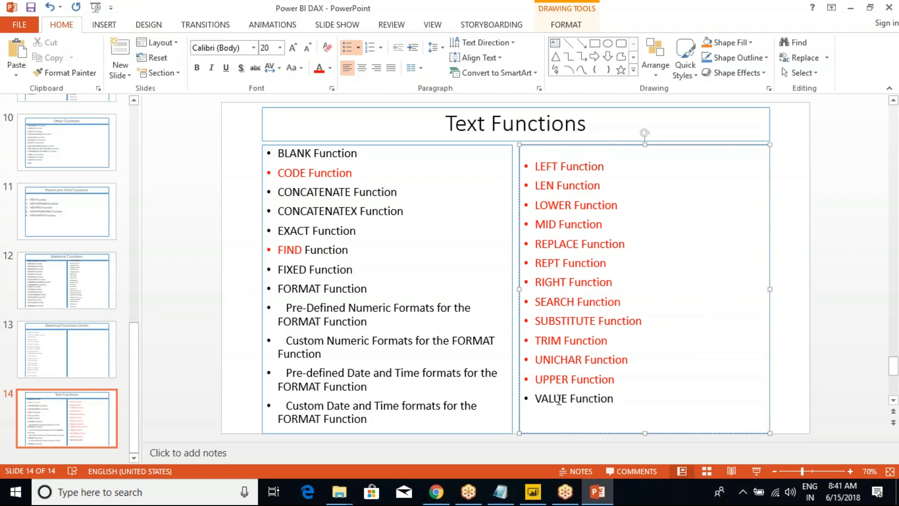
key("alt+Tab")
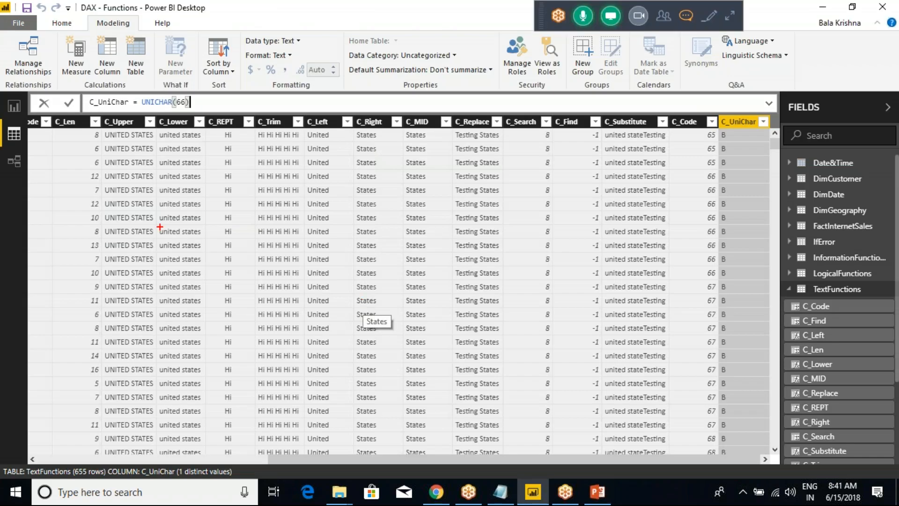
- Handwrite Date Val and Time Val over the data grid as underlined annotations, and clear them
left_click_drag(163, 208, 173, 259)
mouse_move(174, 211)
left_mouse_down()
mouse_move(184, 258)
mouse_move(253, 244)
left_mouse_up()
left_click_drag(236, 223, 261, 218)
mouse_move(268, 217)
left_mouse_down()
mouse_move(288, 238)
mouse_move(289, 216)
mouse_move(338, 228)
mouse_move(368, 204)
left_mouse_up()
mouse_move(387, 211)
left_mouse_down()
mouse_move(385, 226)
mouse_move(404, 222)
left_mouse_up()
left_click_drag(376, 219, 402, 217)
mouse_move(172, 293)
left_mouse_down()
mouse_move(173, 330)
mouse_move(202, 285)
mouse_move(217, 314)
left_mouse_up()
left_click_drag(218, 302, 243, 309)
mouse_move(252, 306)
left_mouse_down()
mouse_move(263, 311)
mouse_move(255, 305)
left_mouse_up()
left_click_drag(314, 290, 362, 279)
mouse_move(381, 296)
left_mouse_down()
mouse_move(387, 279)
mouse_move(410, 300)
left_mouse_up()
mouse_move(375, 299)
left_mouse_down()
mouse_move(432, 280)
mouse_move(465, 309)
left_mouse_up()
left_click_drag(141, 271, 513, 267)
left_click_drag(149, 331, 538, 341)
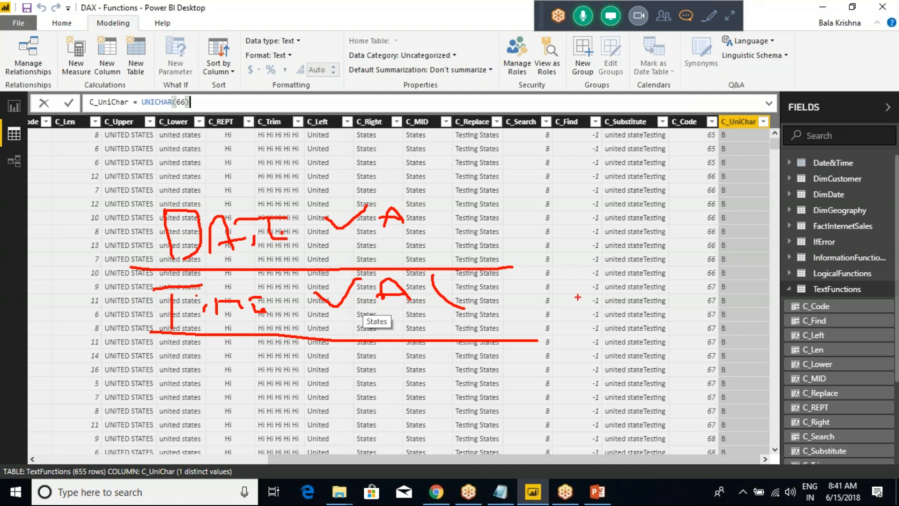
key("Escape")
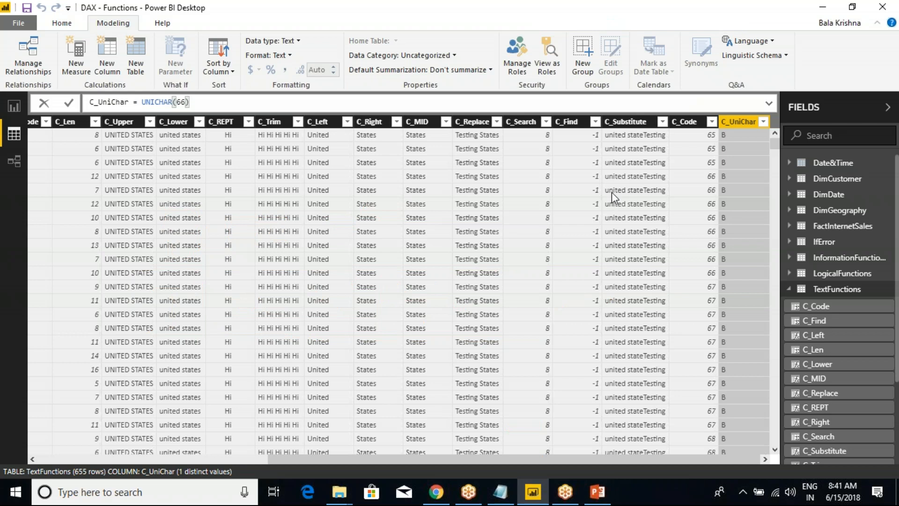
- Collapse the TextFunctions table and display the Date&Time table's columns through C_TimeValue
left_click(684, 17)
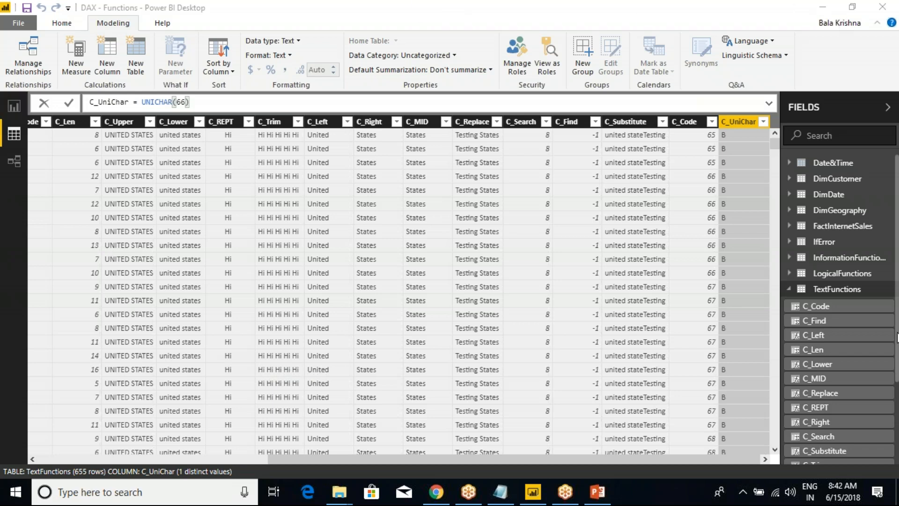
left_click(789, 290)
left_click(834, 164)
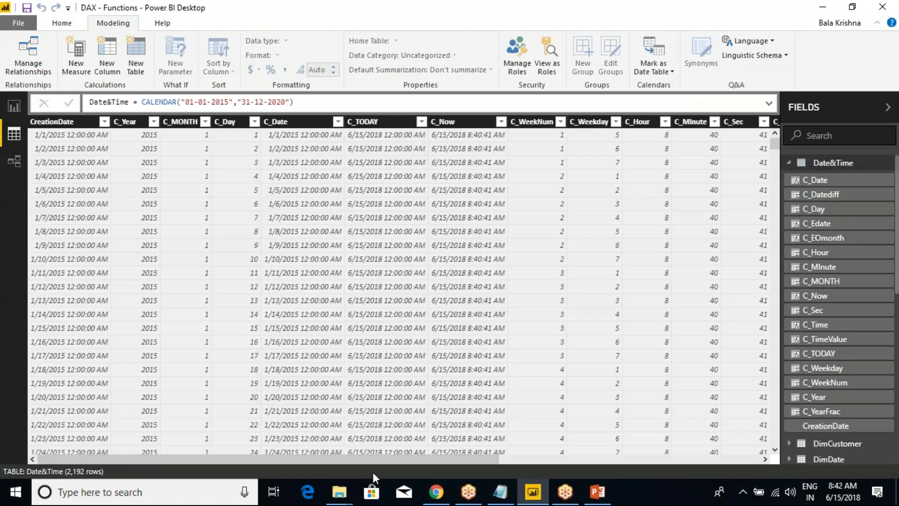
left_click_drag(379, 462, 708, 474)
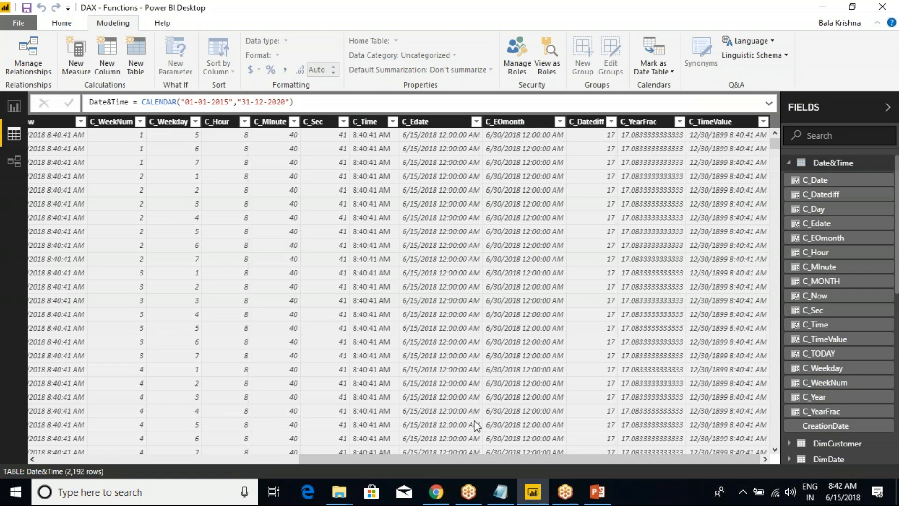
- Display the DimCustomer table, show the C_DateValue column's formula and highlight its DimCustomer[BirthDate] argument
left_click_drag(510, 462, 506, 464)
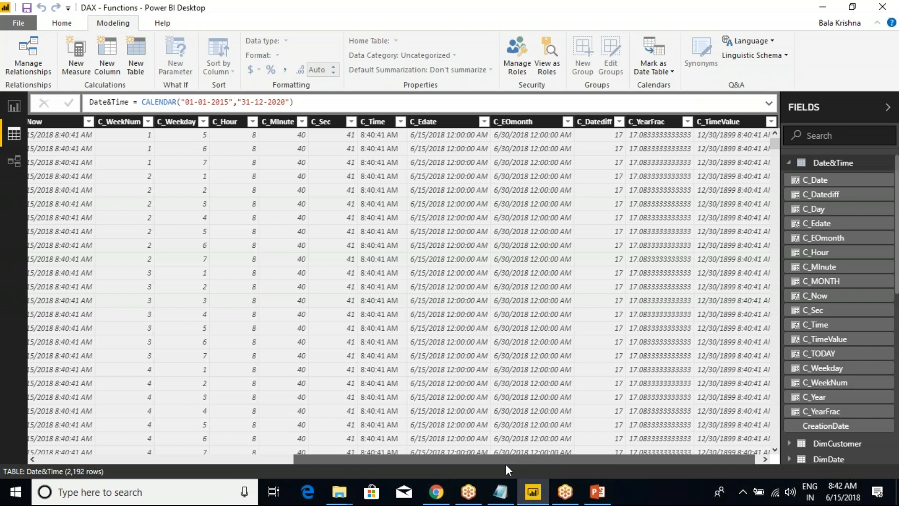
left_click(789, 164)
left_click(792, 178)
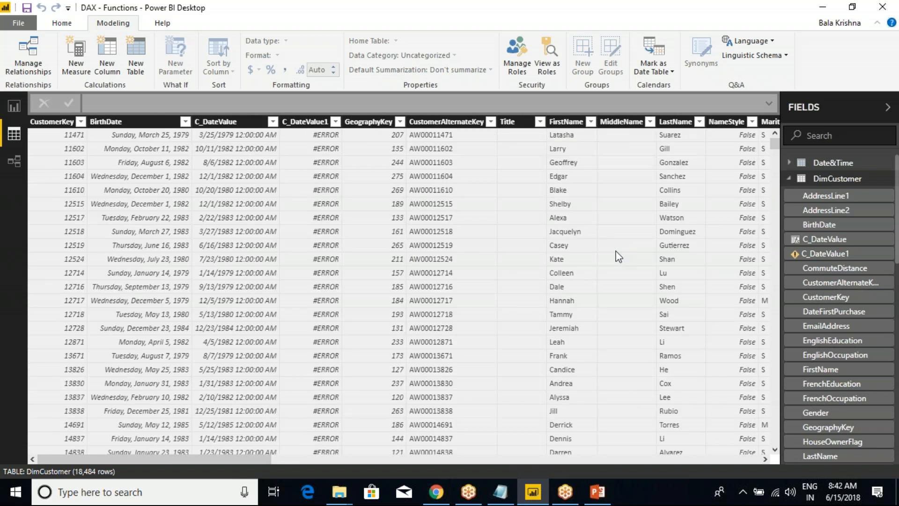
left_click_drag(247, 457, 770, 456)
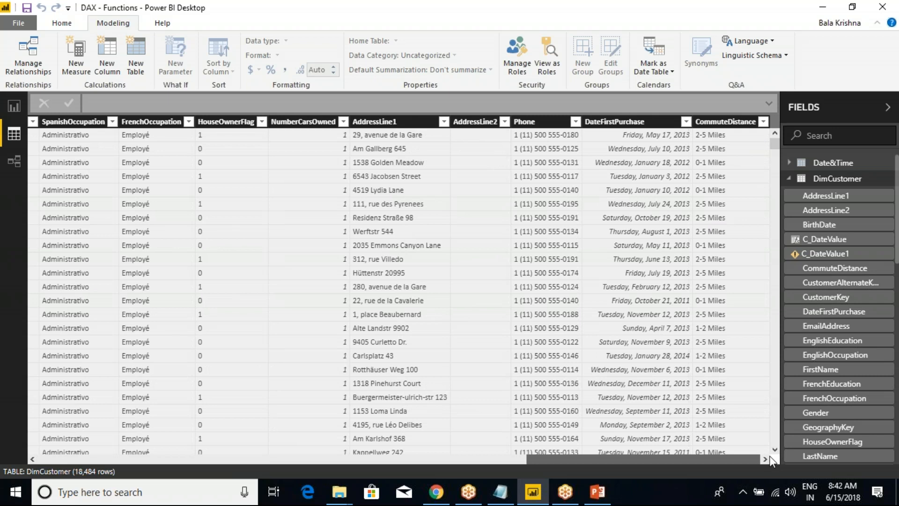
left_click(828, 240)
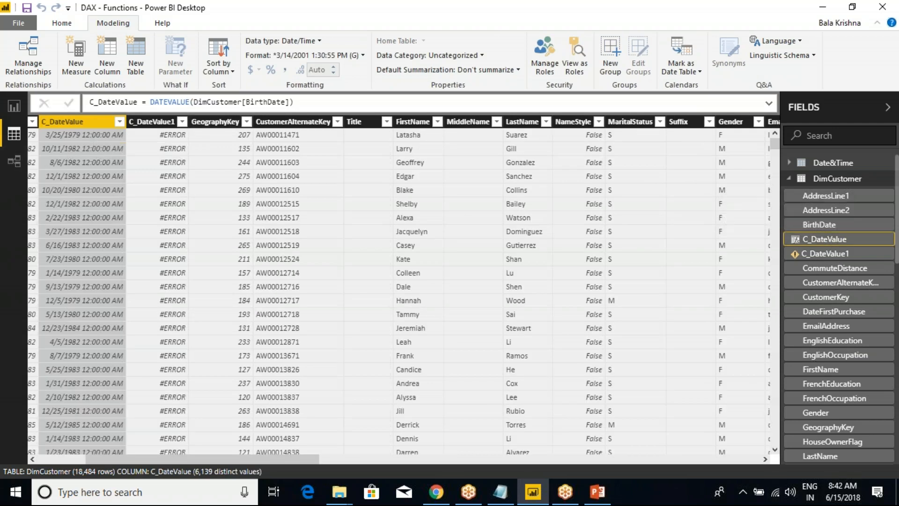
left_click_drag(194, 102, 287, 102)
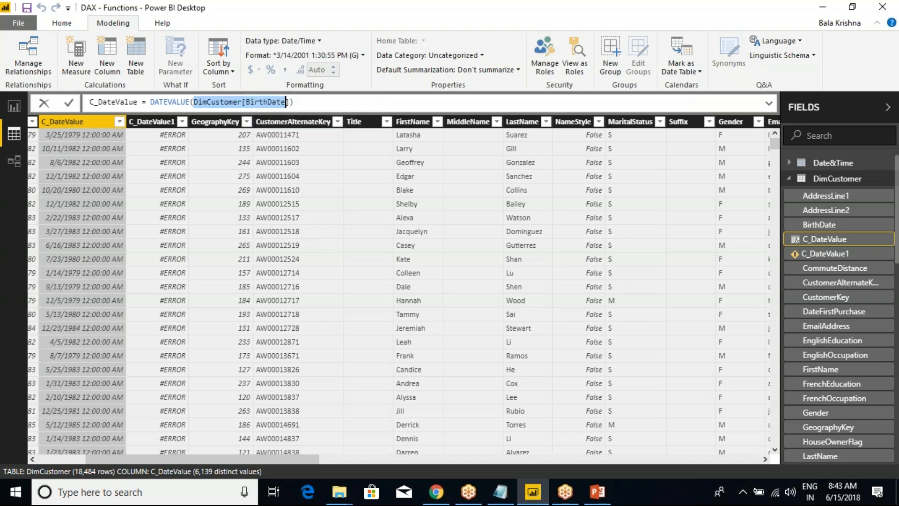
- Return to the Date&Time table and display the formula and data type of its C_TimeValue column
left_click(833, 163)
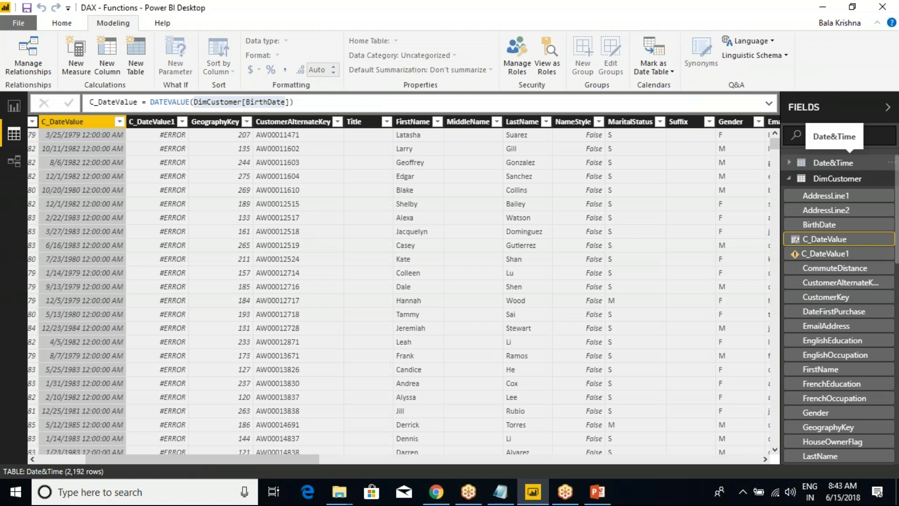
left_click_drag(392, 459, 656, 459)
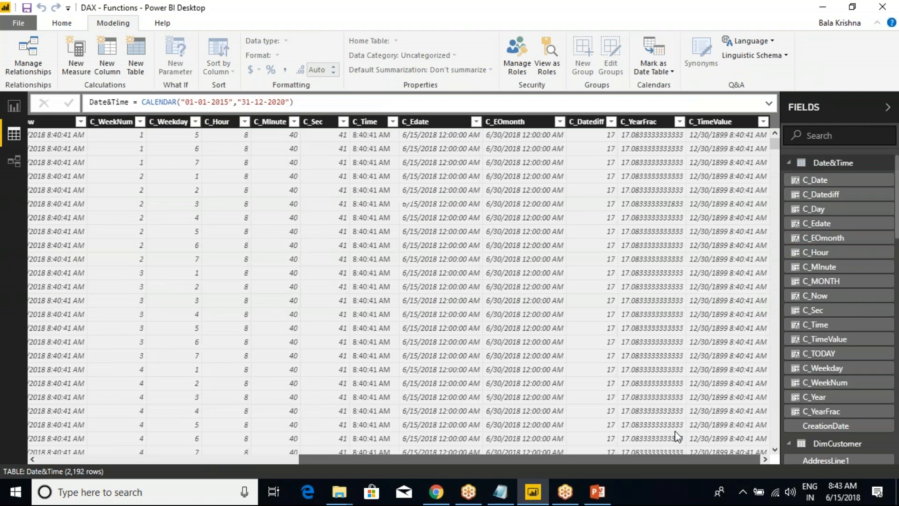
left_click(713, 123)
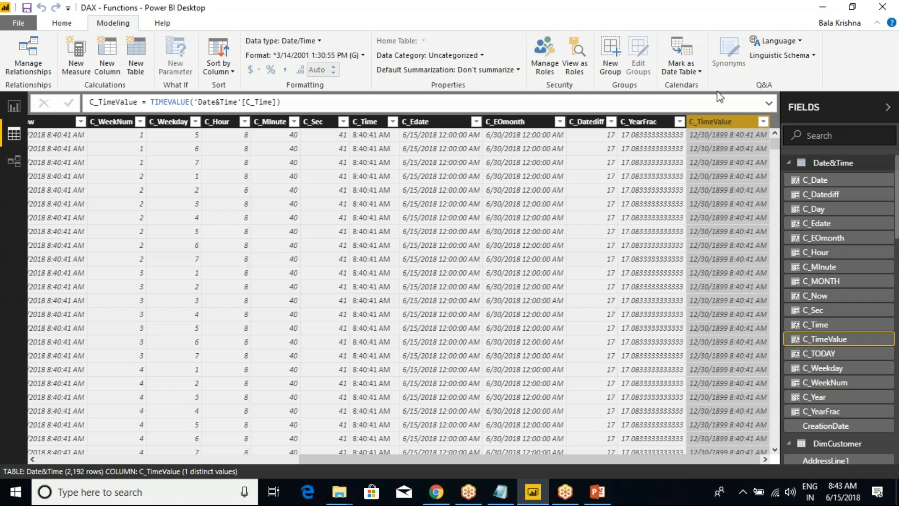
- Mark the C_TimeValue column, its TIMEVALUE function and the Date/Time data type with red pen strokes, and clear the annotations
left_click(709, 16)
mouse_move(710, 66)
left_mouse_down()
mouse_move(713, 105)
mouse_move(727, 104)
left_mouse_up()
left_click_drag(319, 42, 344, 16)
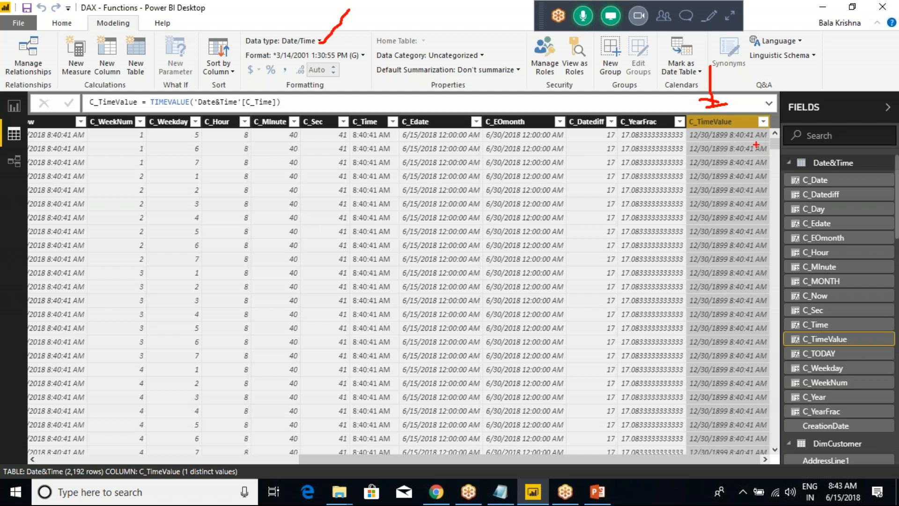
left_click_drag(150, 99, 170, 90)
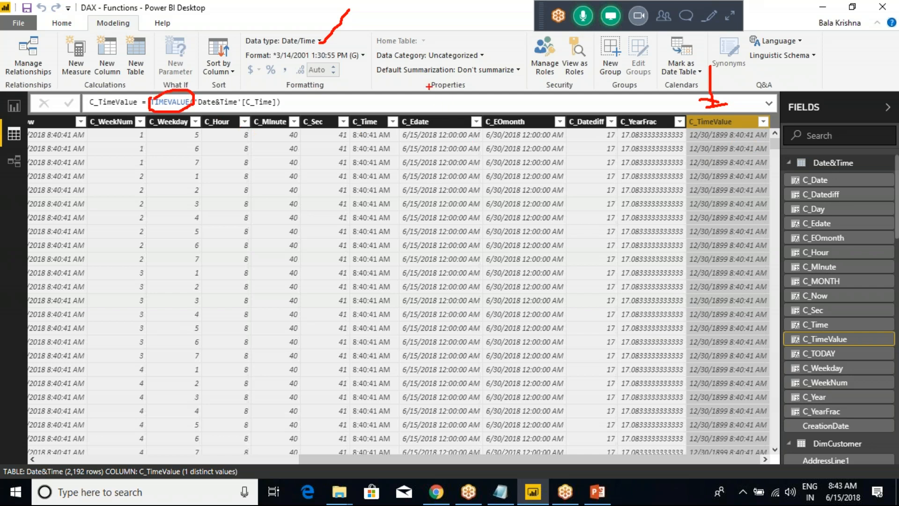
mouse_move(438, 137)
left_mouse_down()
mouse_move(445, 226)
mouse_move(435, 230)
left_mouse_up()
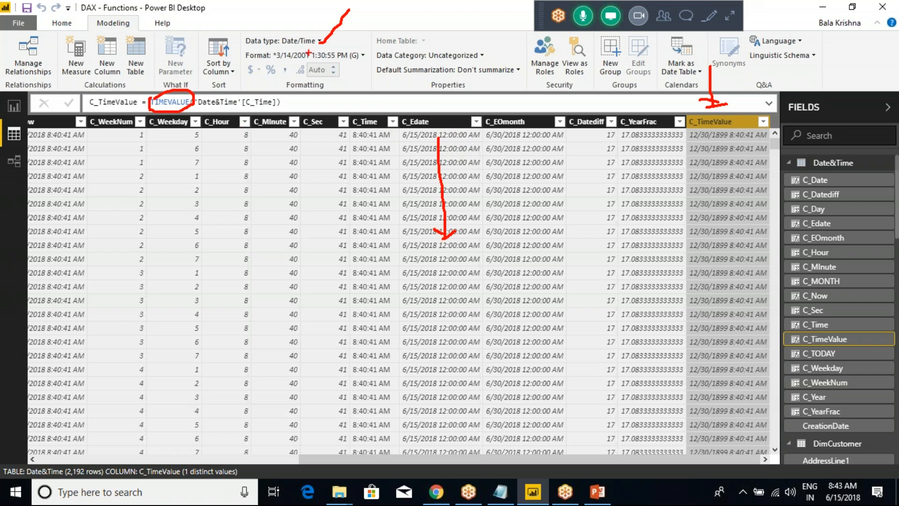
mouse_move(290, 29)
left_mouse_down()
mouse_move(305, 27)
mouse_move(287, 27)
left_mouse_up()
left_click_drag(397, 125, 401, 140)
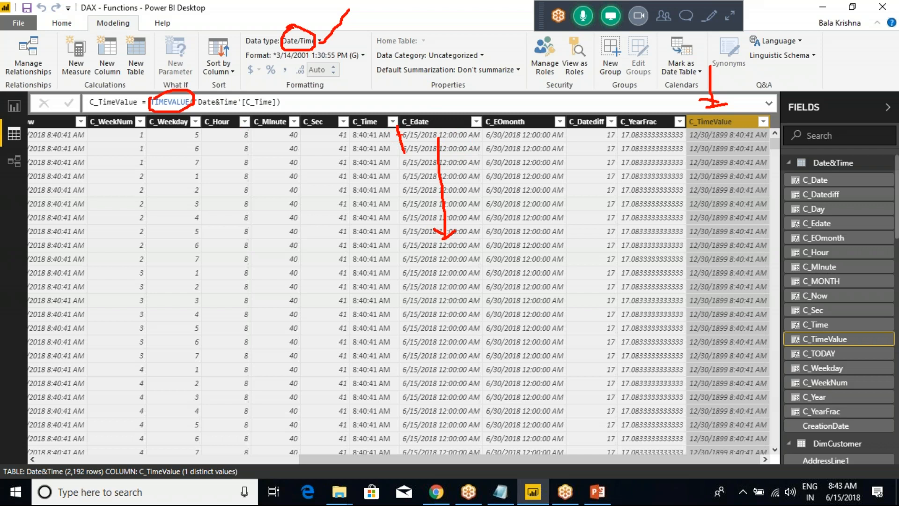
key("Escape")
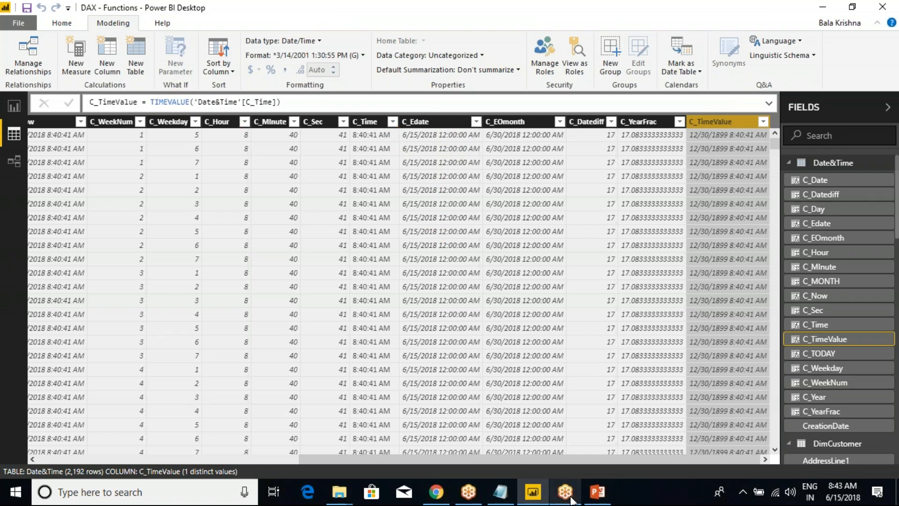
- Check the Text Functions slide in PowerPoint, return to Power BI Desktop and display the TextFunctions table with the other tables collapsed
left_click(598, 492)
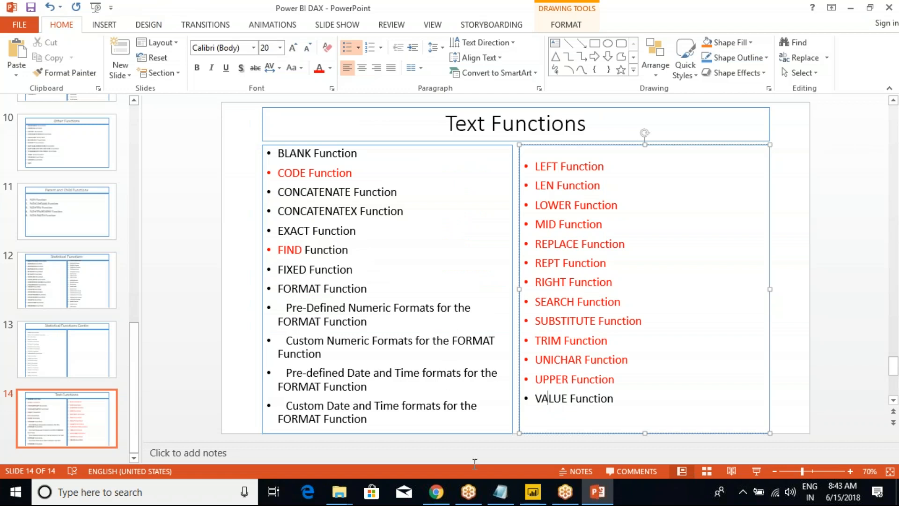
left_click(532, 492)
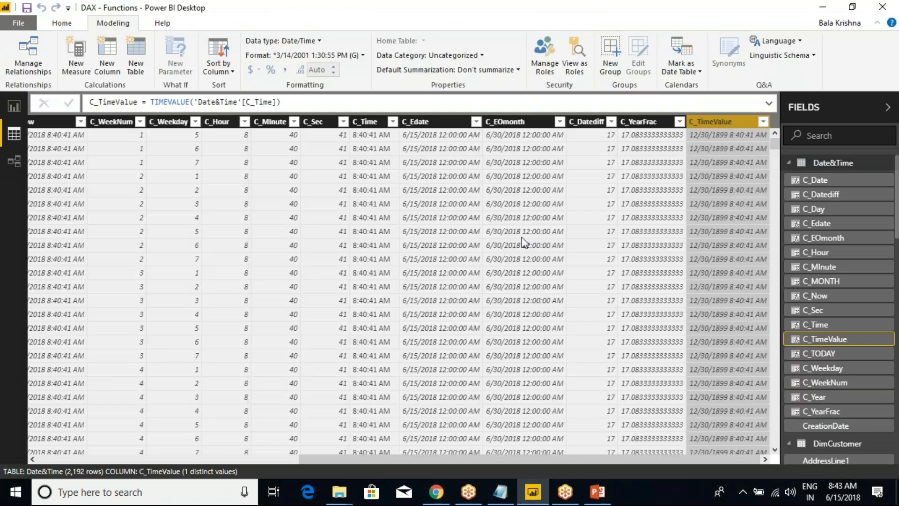
left_click(790, 164)
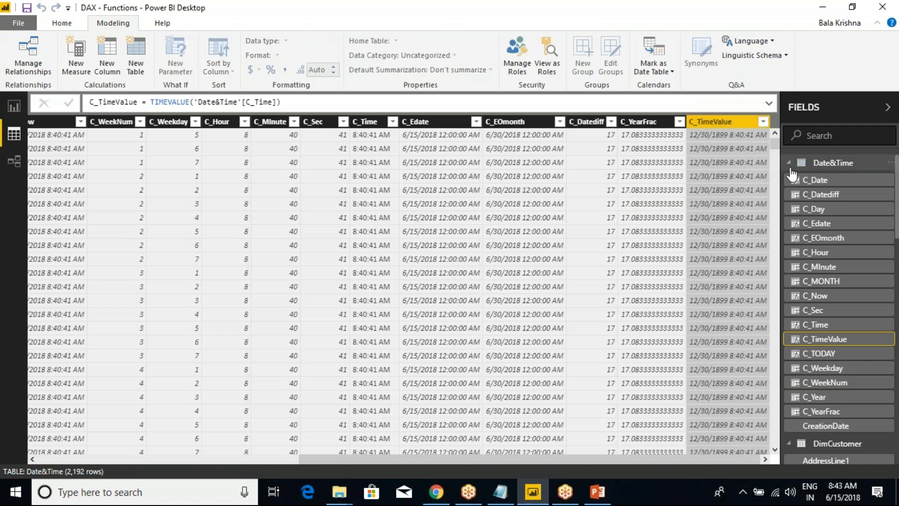
left_click(792, 183)
left_click(791, 181)
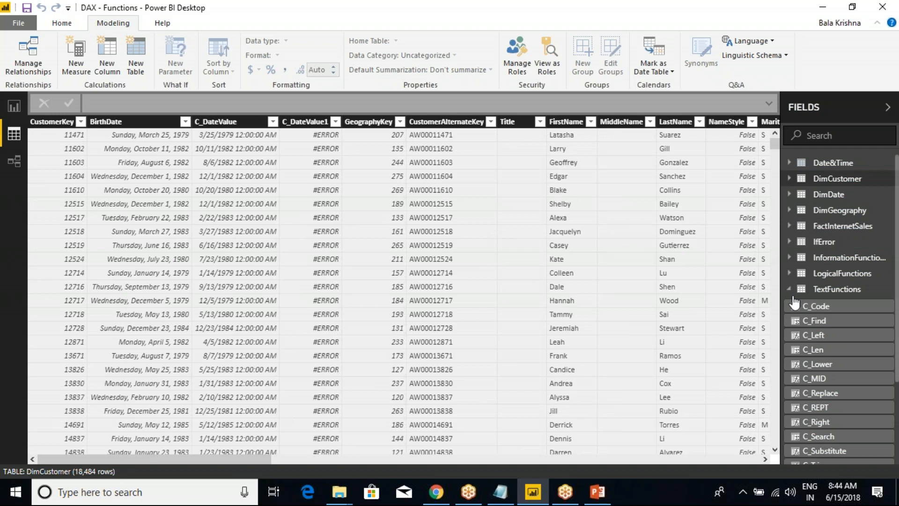
left_click(789, 292)
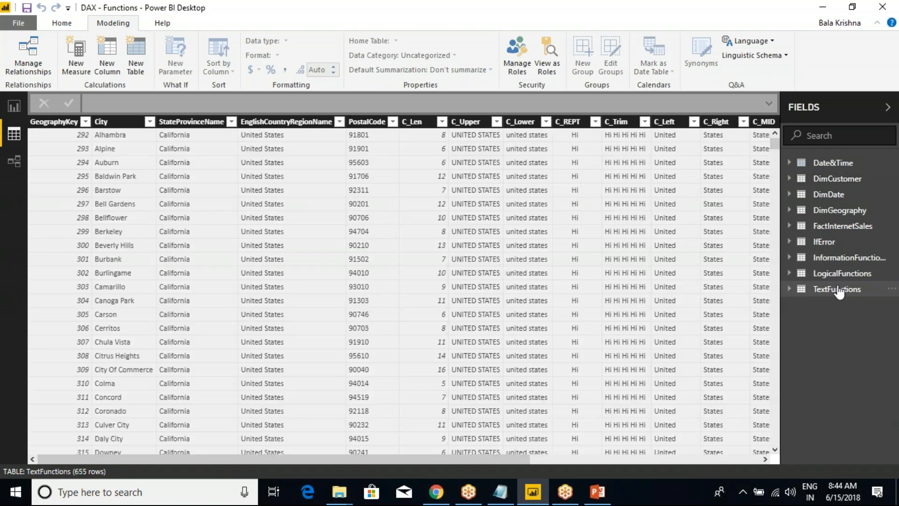
left_click(838, 290)
- Add a calculated column to TextFunctions with the formula C_Value = VALUE(TextFunctions[GeographyKey])
left_click_drag(479, 458, 710, 459)
right_click(743, 123)
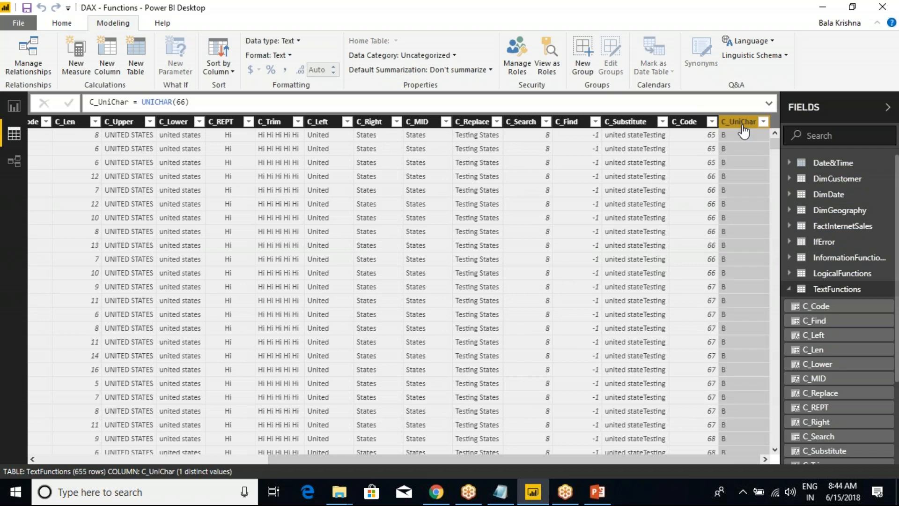
left_click(786, 282)
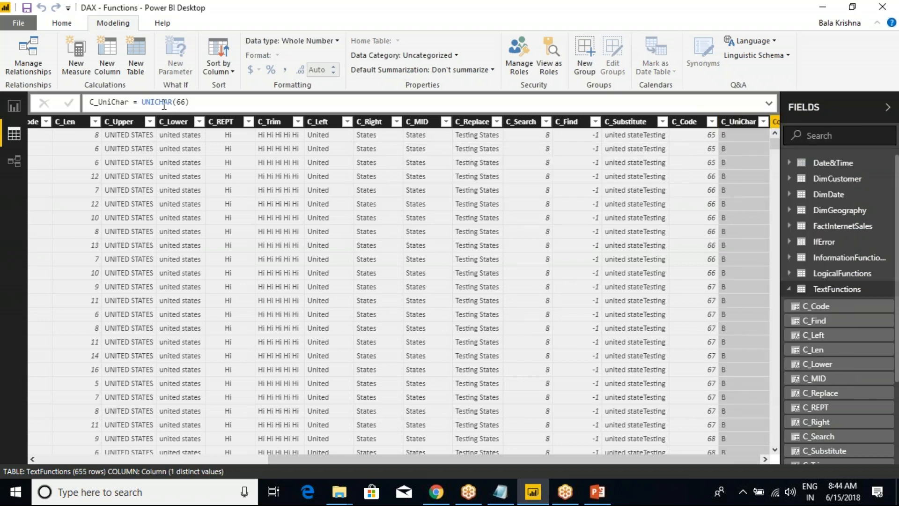
type("C")
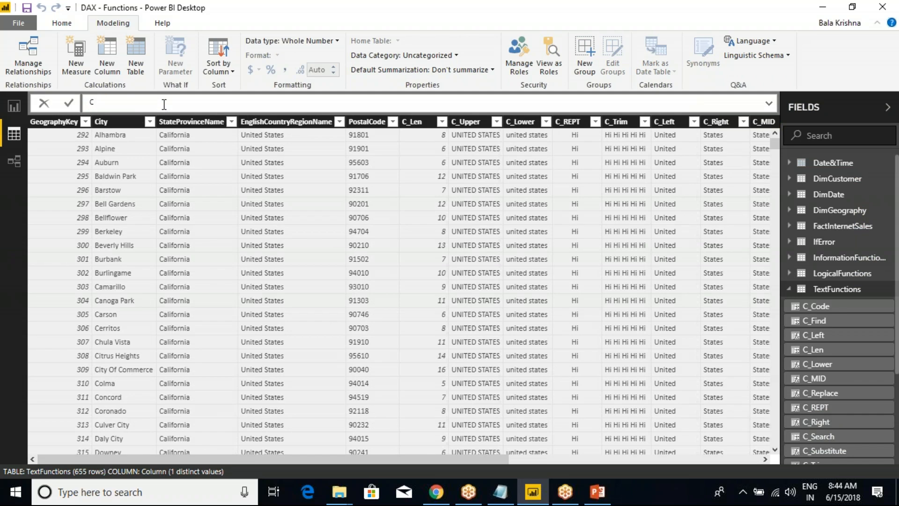
type("_Value = value")
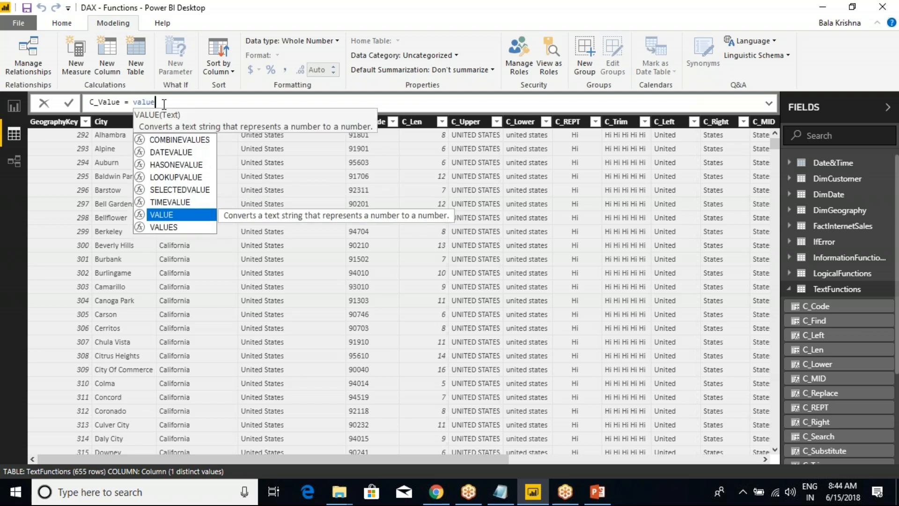
key("Tab")
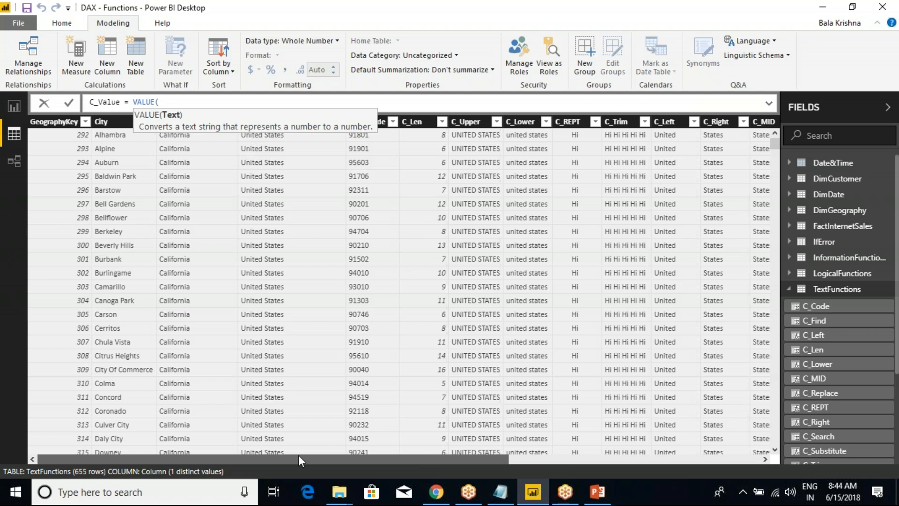
type("geo")
key("Down")
key("Down")
key("Tab")
type(")")
key("Return")
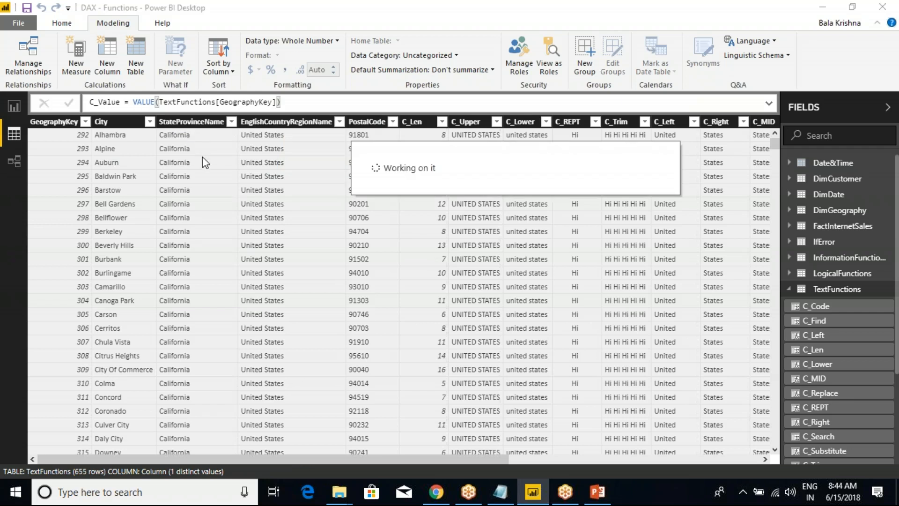
- Change the data type of the GeographyKey column to Text
left_click(53, 125)
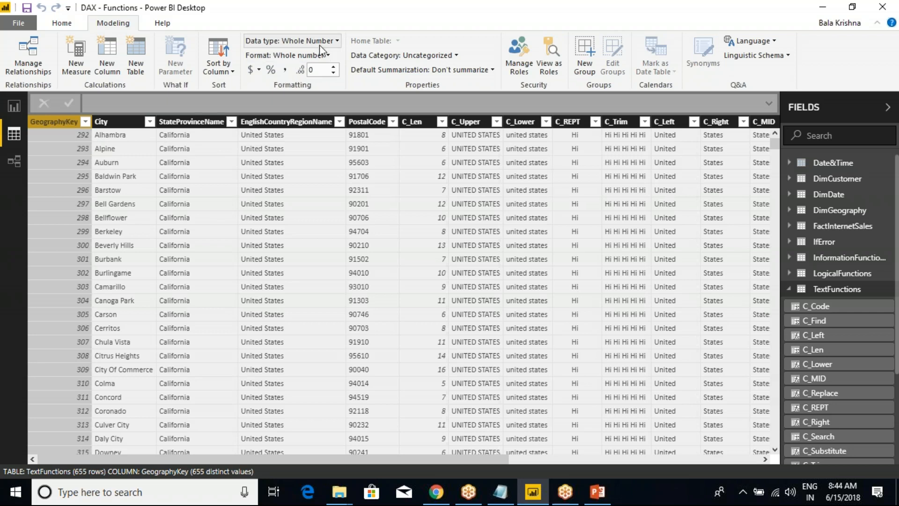
left_click(331, 42)
left_click(337, 40)
left_click(224, 169)
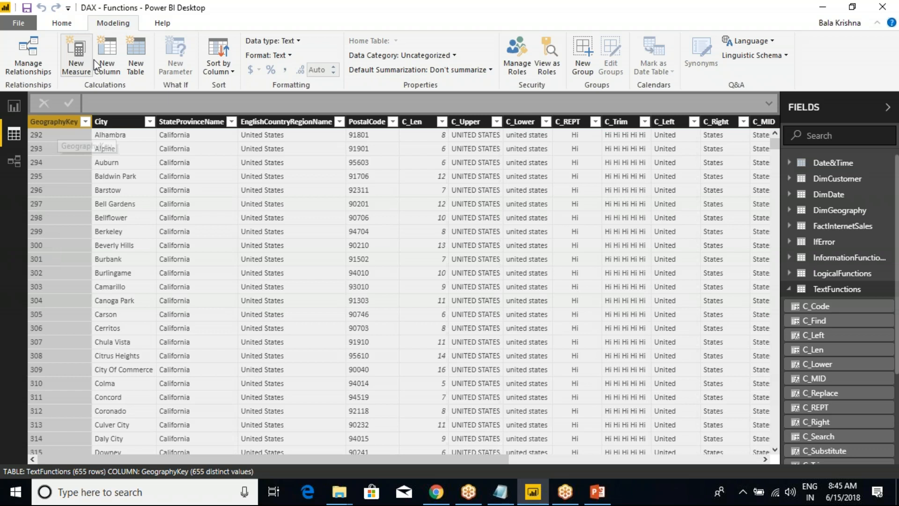
- Compare the data types and values of the C_Value and GeographyKey columns
left_click_drag(234, 459, 516, 455)
left_click(734, 121)
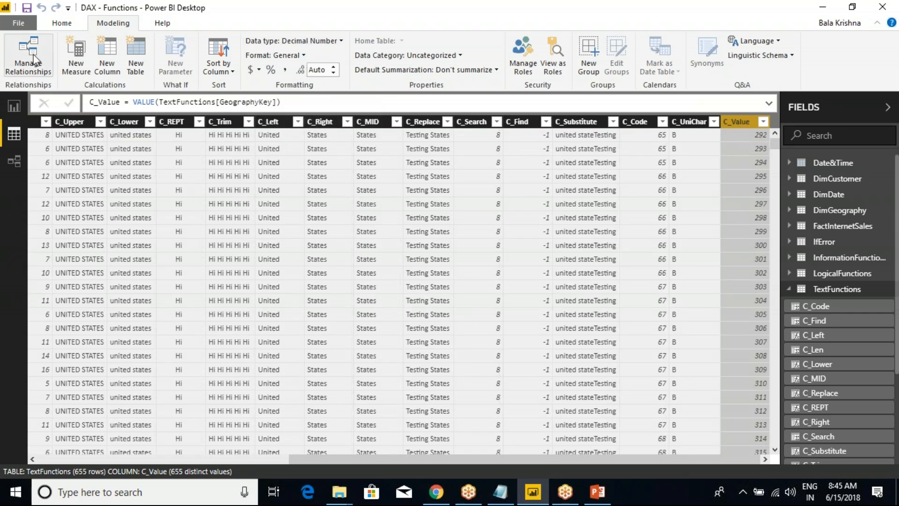
left_click_drag(449, 456, 155, 450)
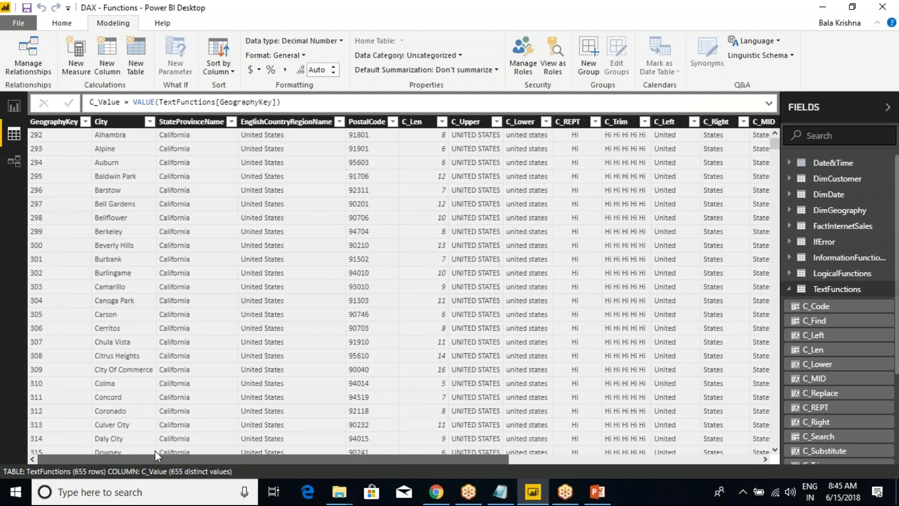
left_click(40, 123)
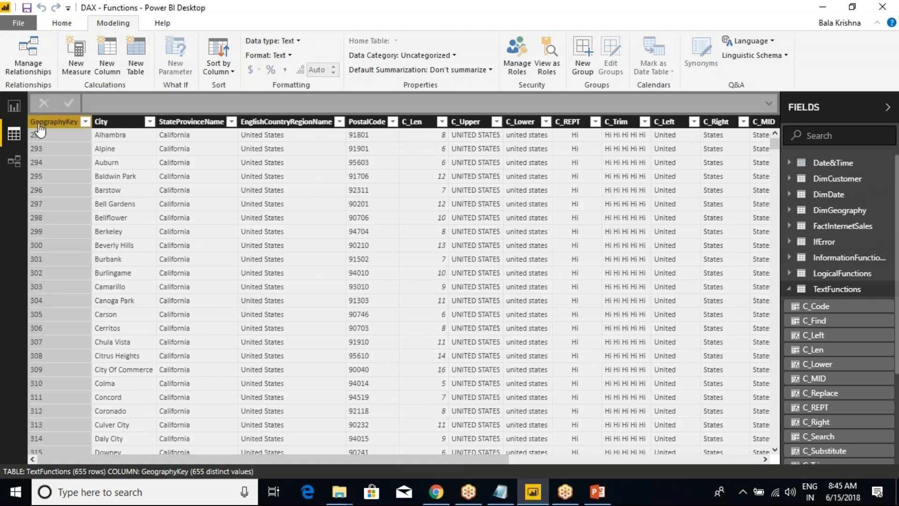
left_click_drag(271, 461, 557, 445)
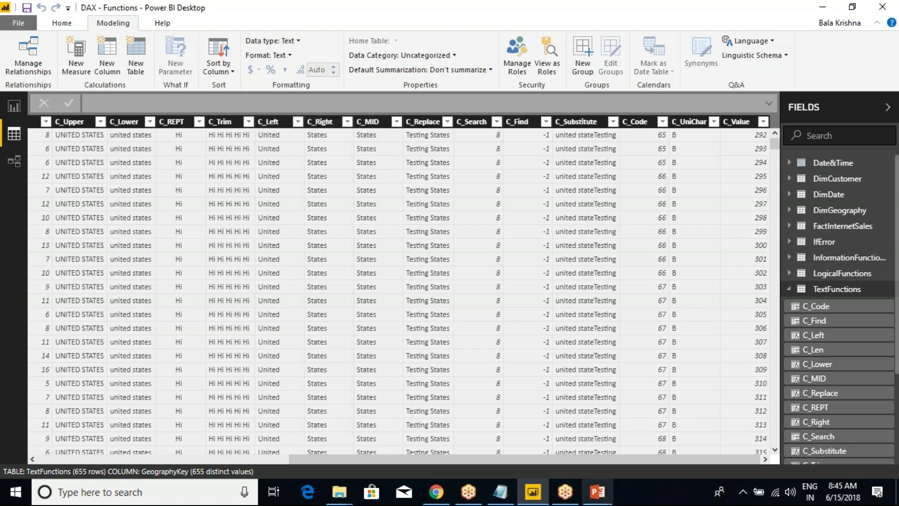
- Switch to PowerPoint and select the VALUE Function entry on the Text Functions slide
left_click(593, 503)
left_click_drag(617, 398, 535, 398)
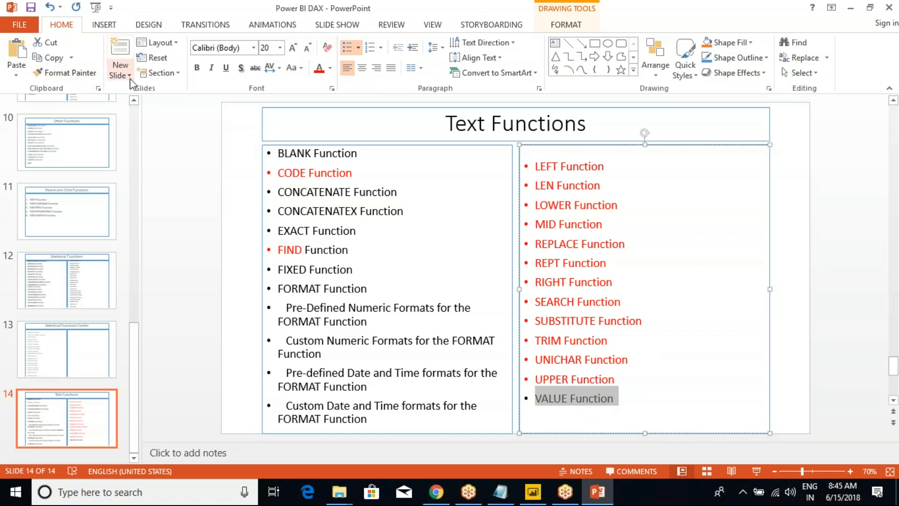
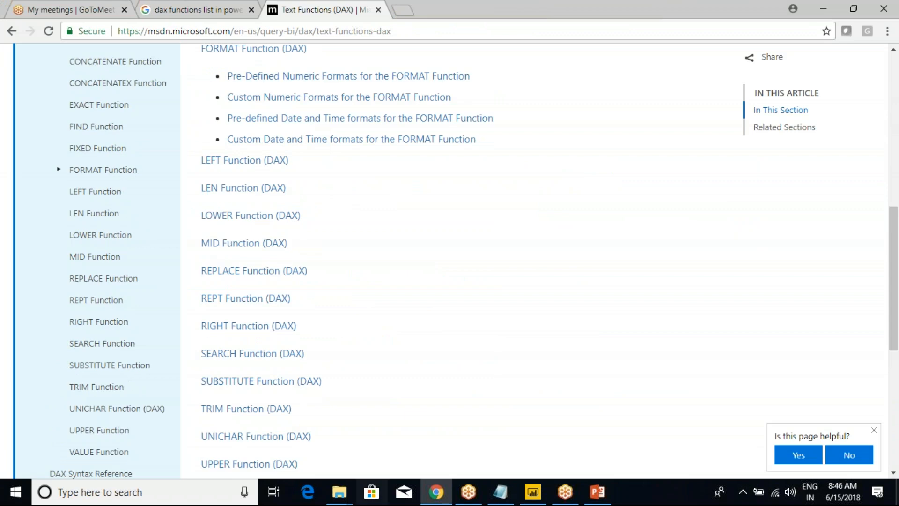
- Open the FORMAT Function documentation page and highlight parts of its syntax and its description about converting a value to text
left_click(58, 171)
left_click(103, 170)
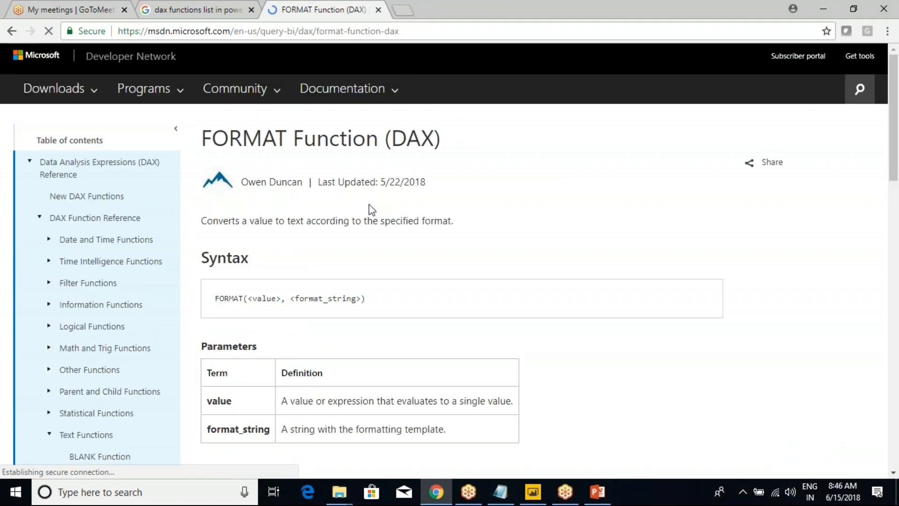
left_click_drag(217, 299, 366, 298)
double_click(272, 299)
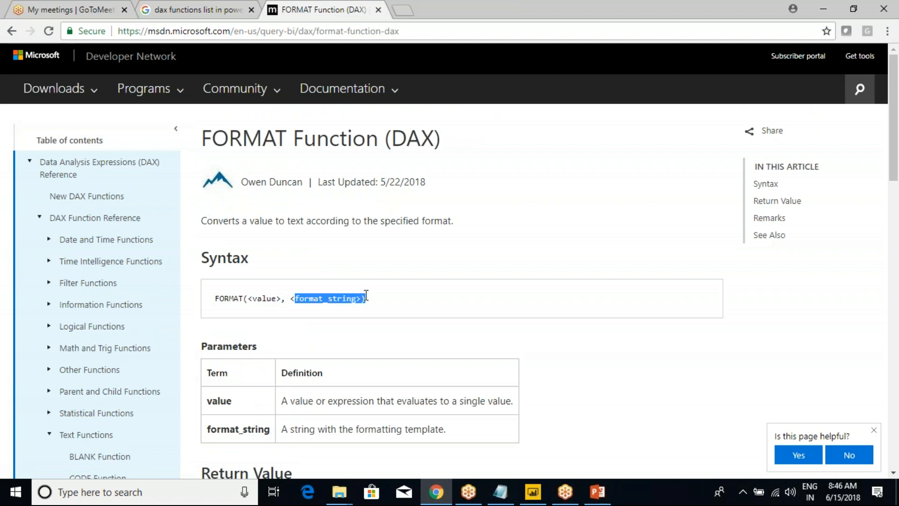
left_click_drag(255, 221, 309, 221)
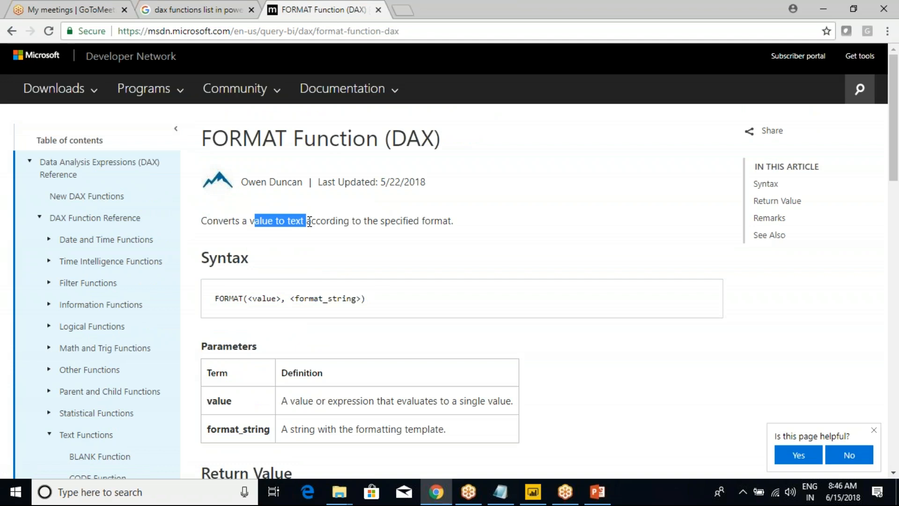
- Switch to Power BI Desktop and view the data of the Date&Time and DimCustomer tables
left_click(533, 492)
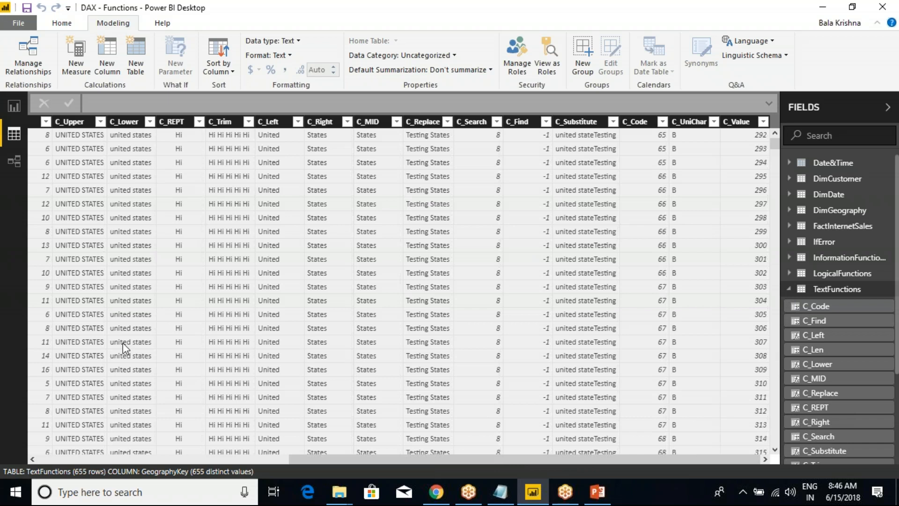
left_click_drag(320, 461, 346, 418)
left_click(800, 288)
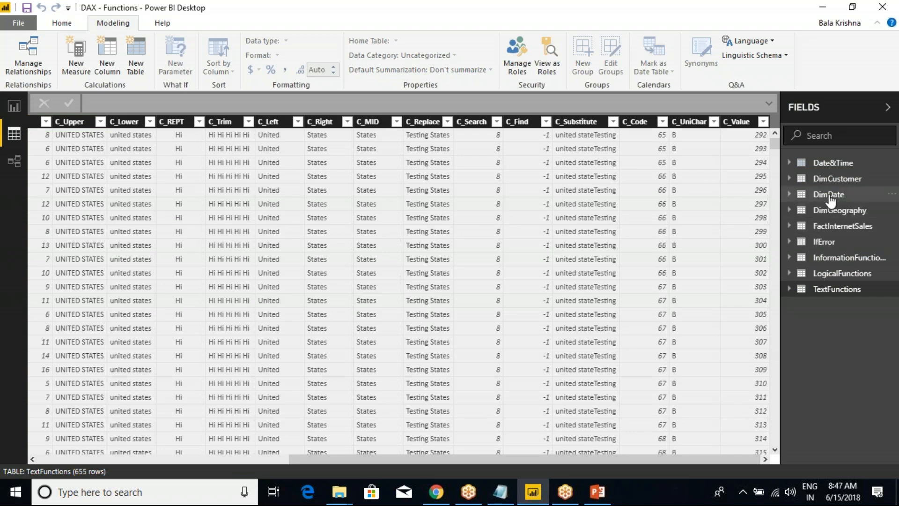
left_click(829, 165)
left_click(829, 164)
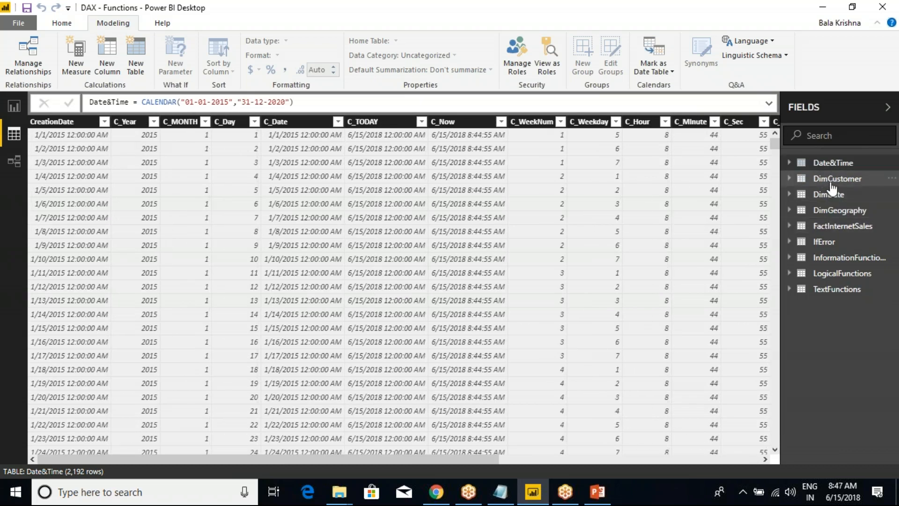
left_click(833, 179)
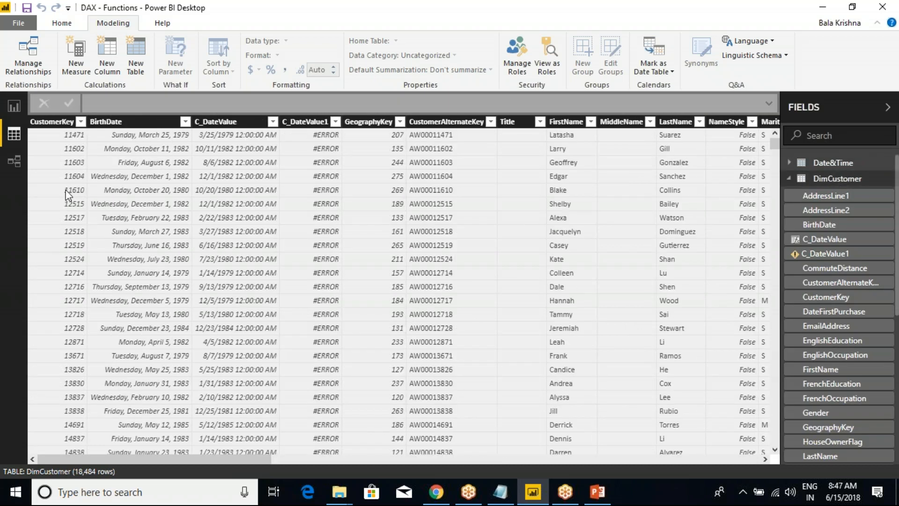
- Open the Power Query Editor and duplicate the DimCustomer query
left_click(62, 23)
left_click(216, 71)
left_click(238, 85)
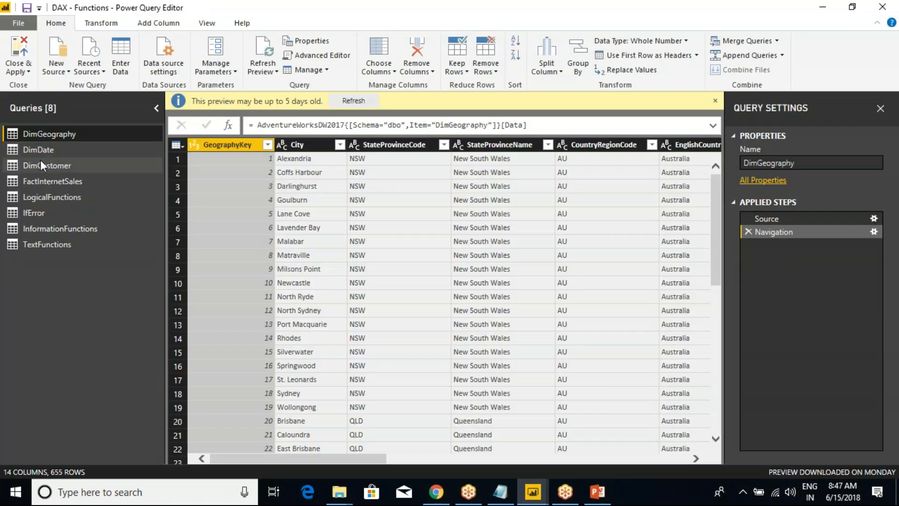
left_click(41, 165)
right_click(40, 165)
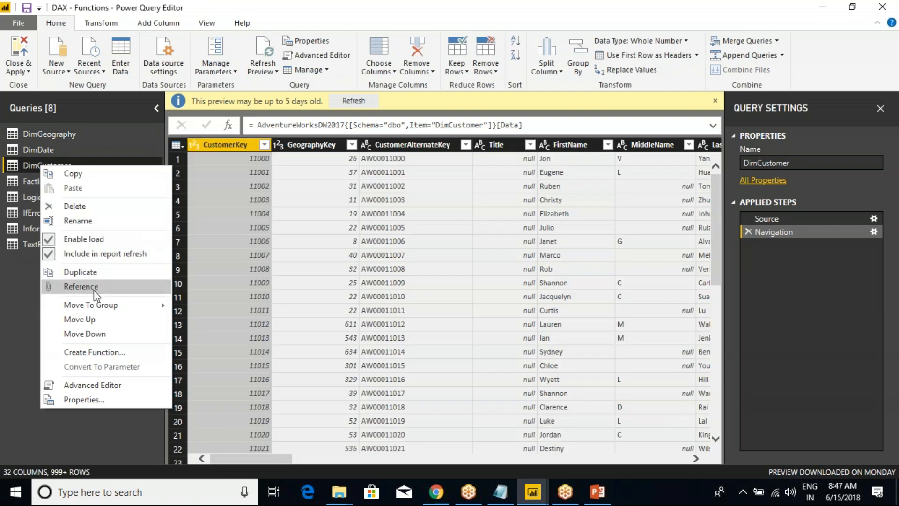
left_click(83, 271)
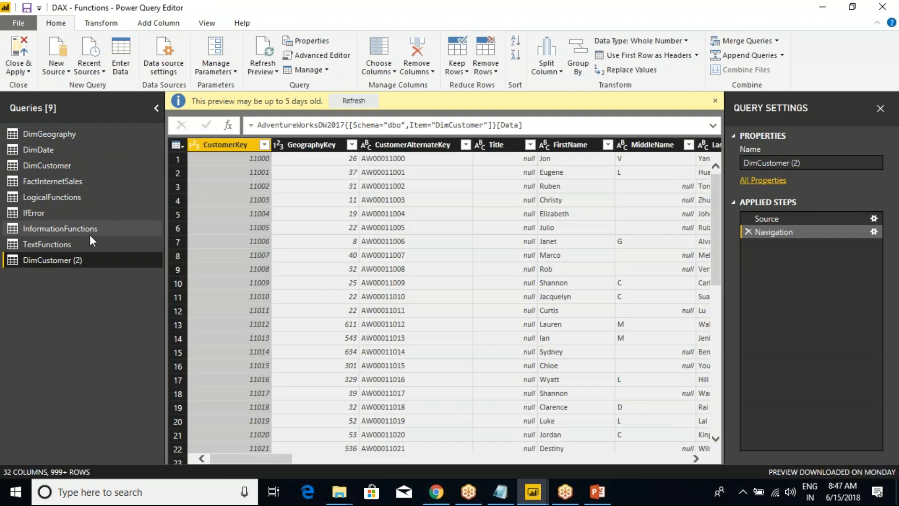
- Rename the duplicated DimCustomer query as DateFormat
key("F2")
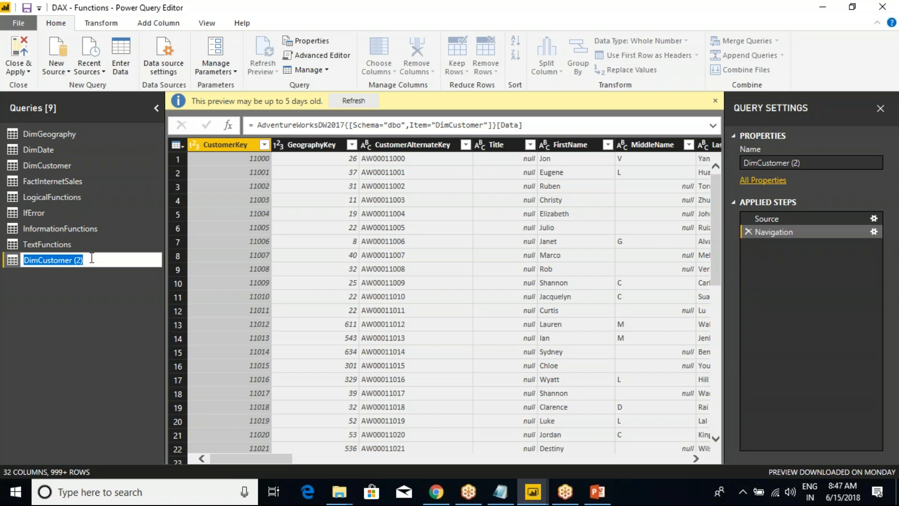
type("Da")
key("BackSpace")
key("BackSpace")
type("Da")
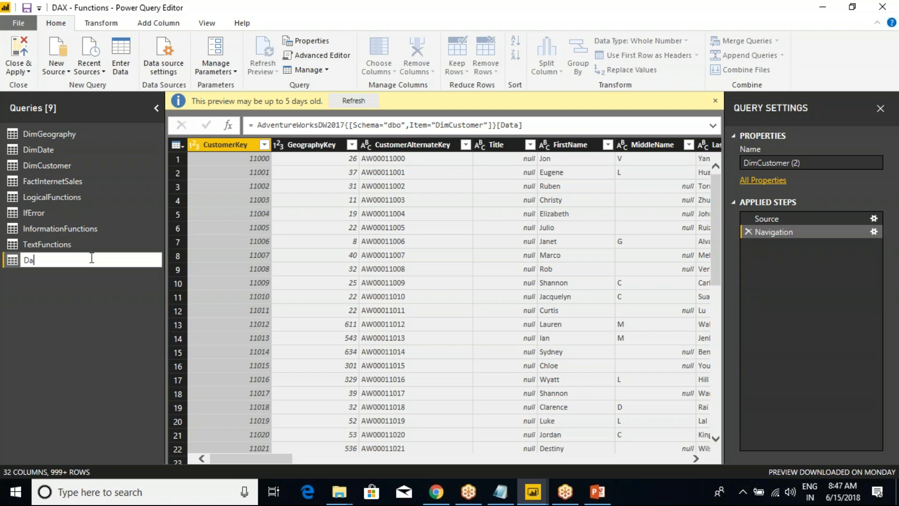
type("teFormat")
key("Return")
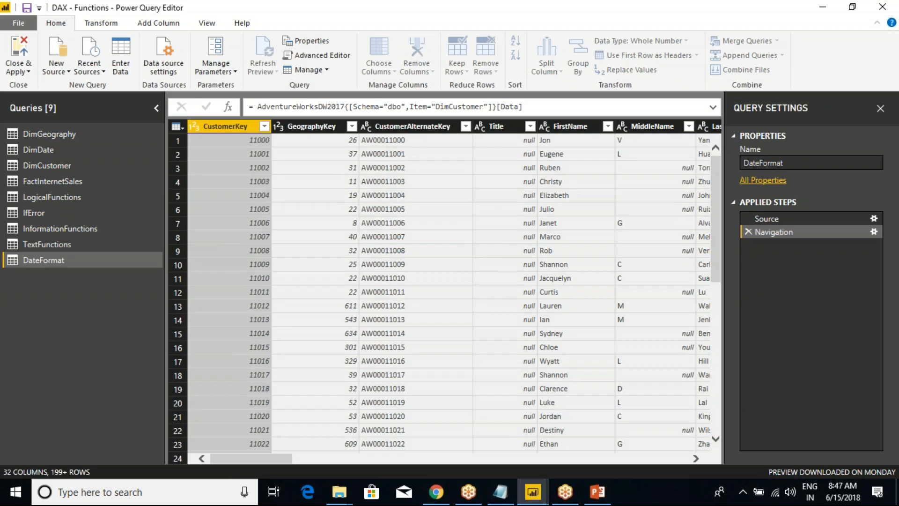
- Keep only the CustomerKey, GeographyKey, BirthDate and YearlyIncome columns in the DateFormat query
left_click(177, 126)
left_click(225, 254)
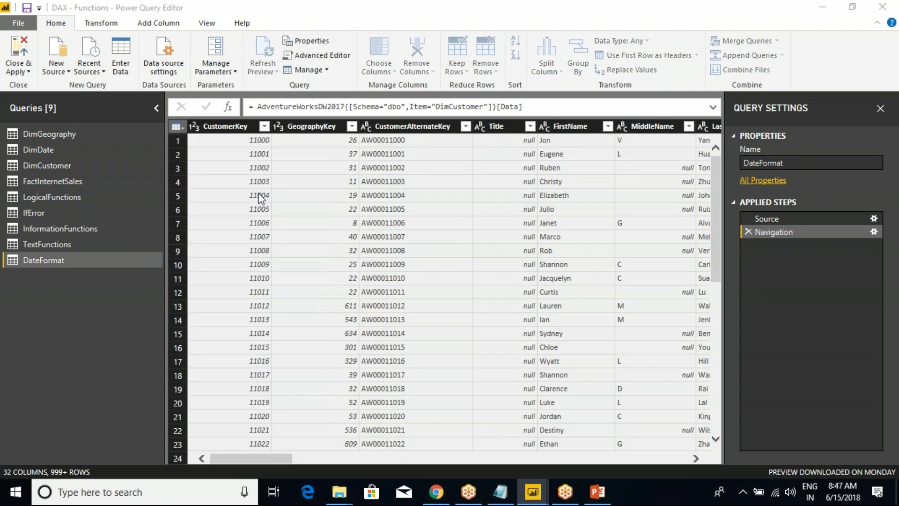
left_click(365, 121)
left_click(365, 134)
left_click(365, 148)
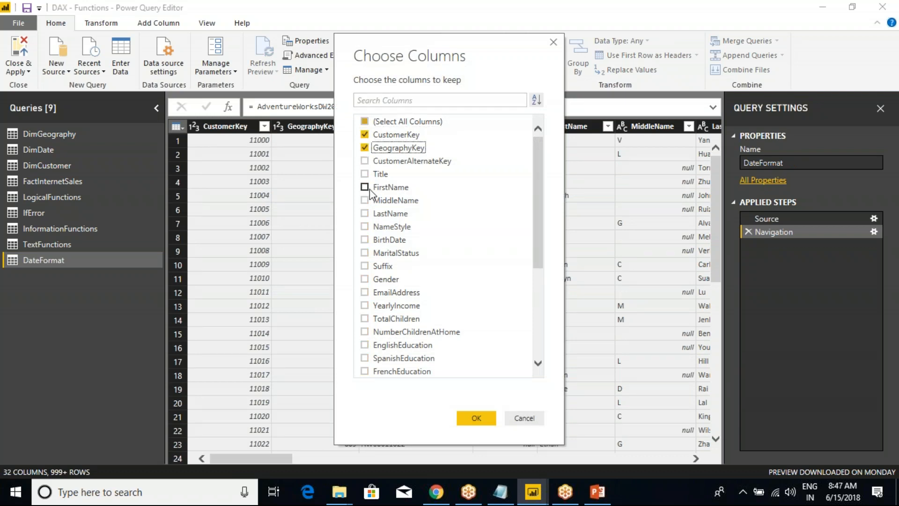
left_click(364, 240)
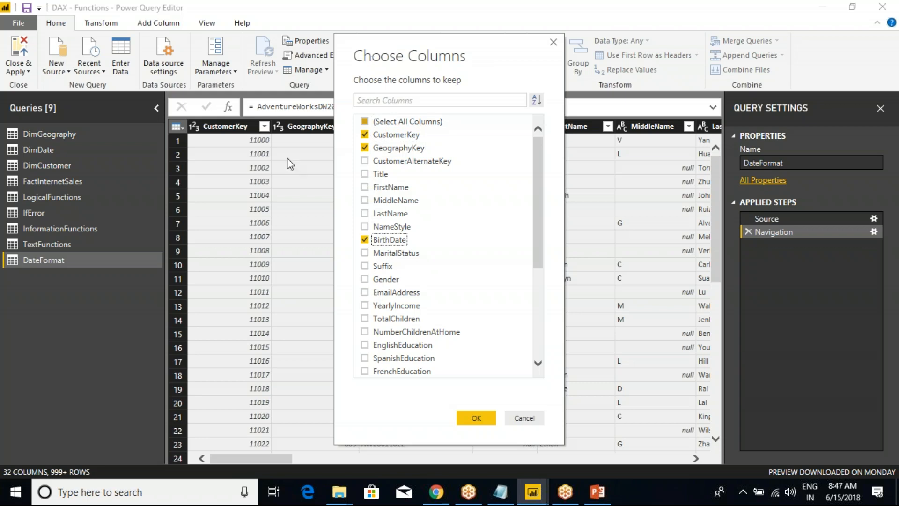
left_click(364, 305)
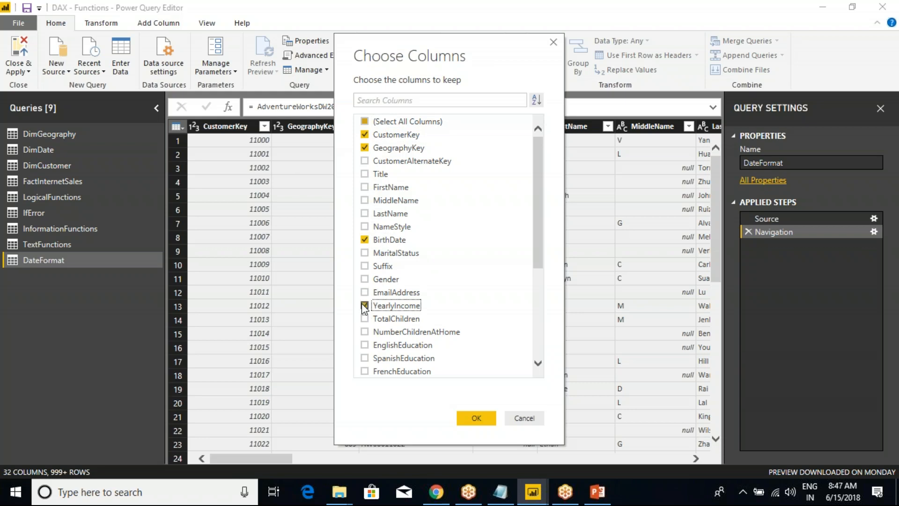
left_click(470, 417)
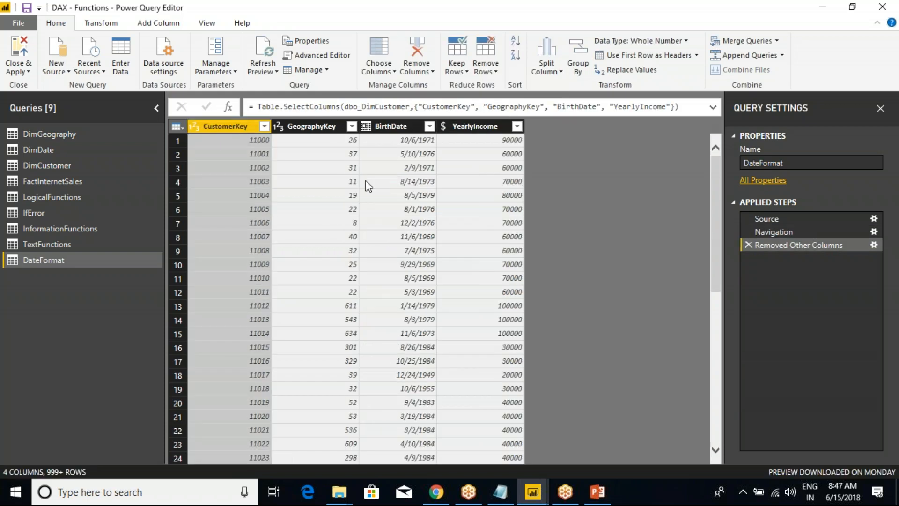
- Drop the GeographyKey column from the columns kept in the DateFormat query
left_click(320, 126)
left_click(197, 126)
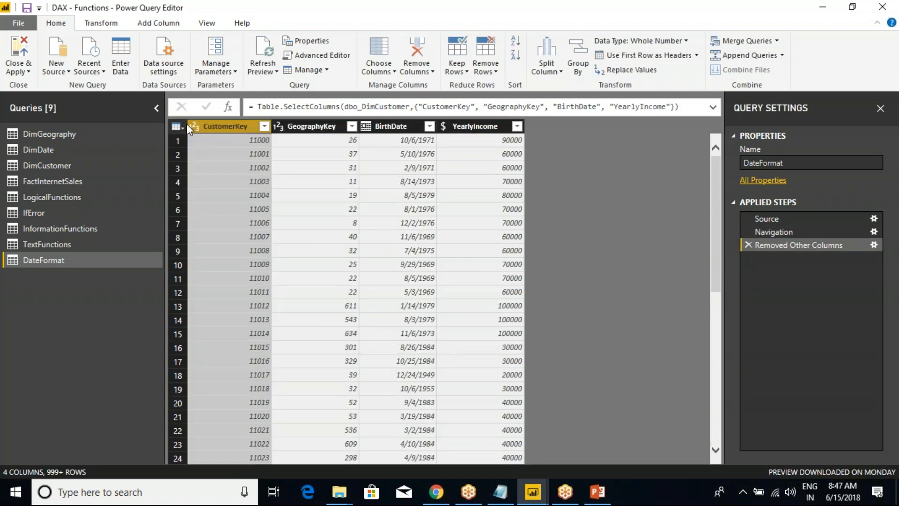
left_click(184, 126)
left_click(227, 255)
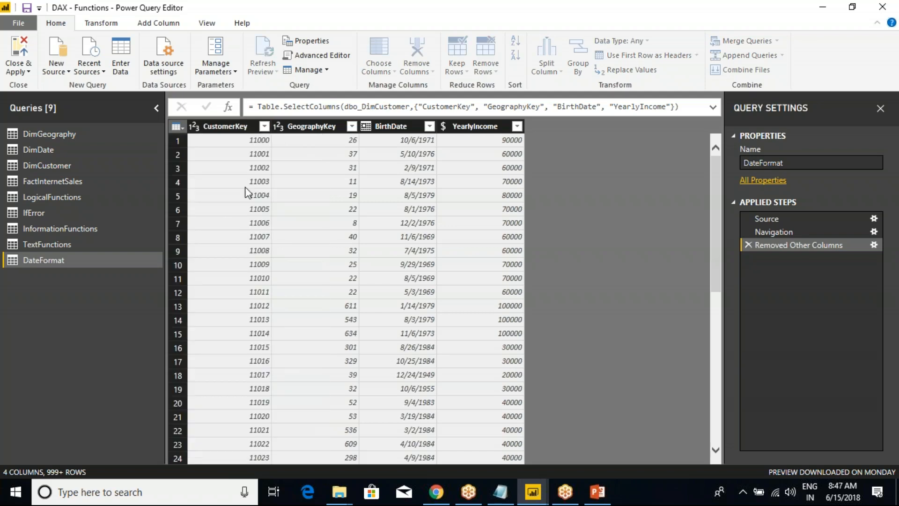
left_click(474, 415)
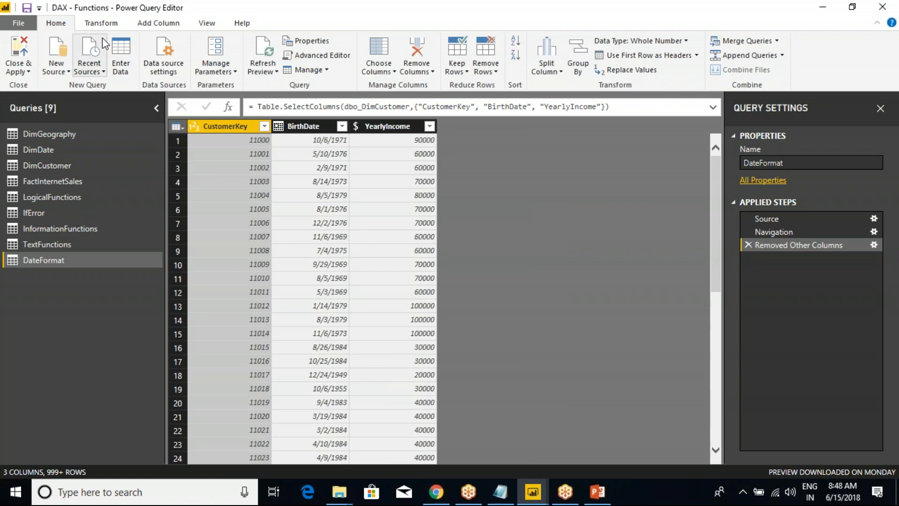
- Close and apply the query changes, and display the DateFormat table's data
left_click(19, 70)
left_click(47, 86)
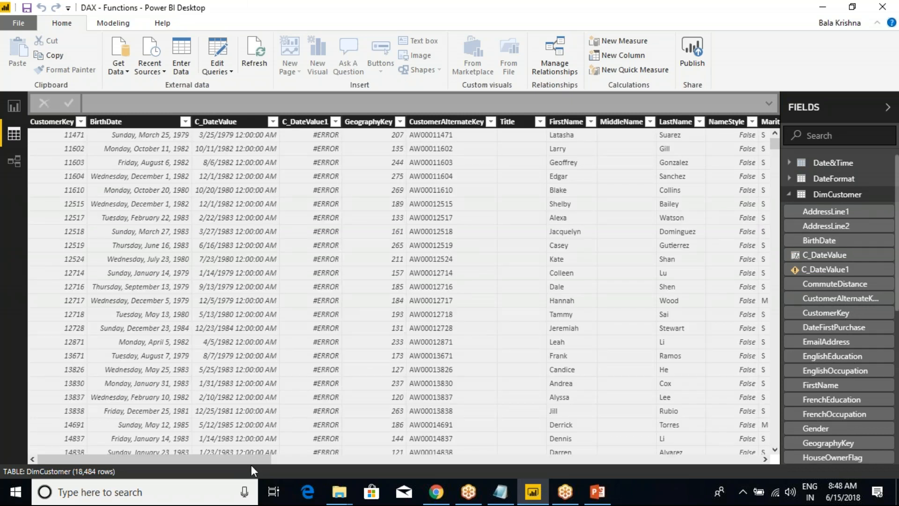
left_click_drag(252, 460, 19, 140)
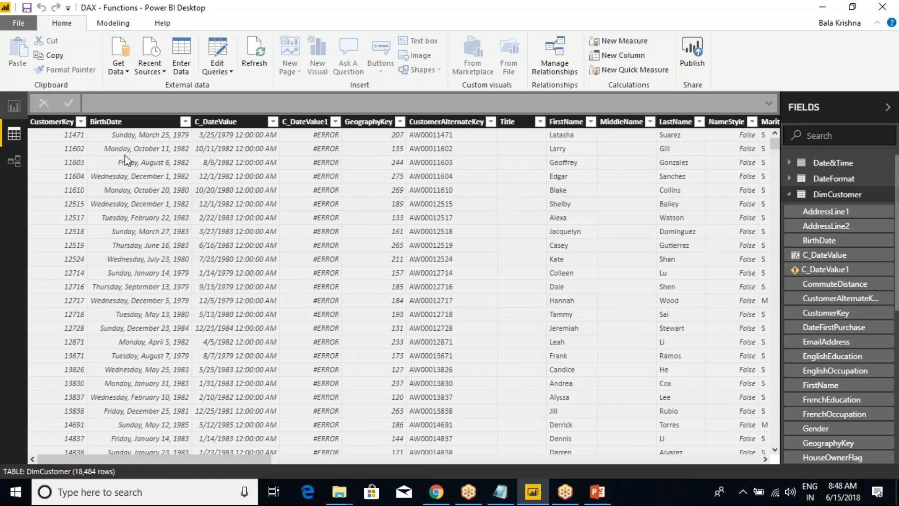
left_click(790, 196)
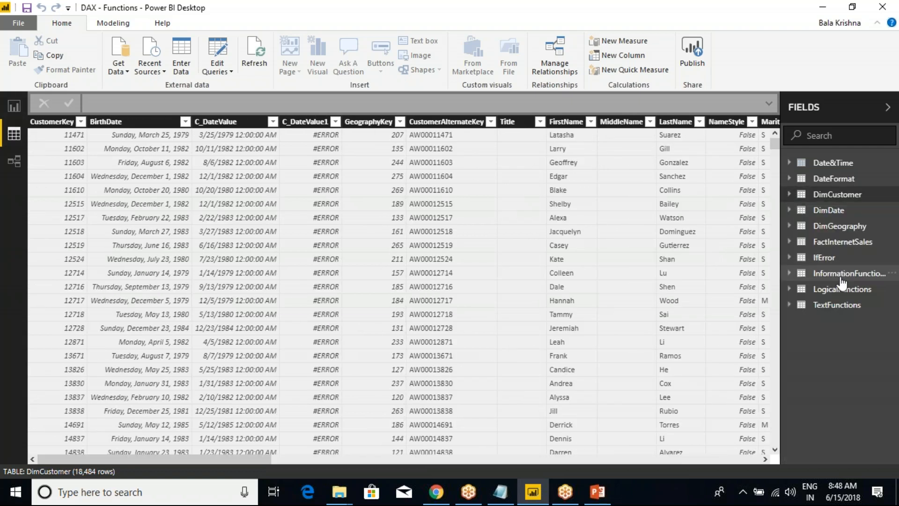
left_click(832, 179)
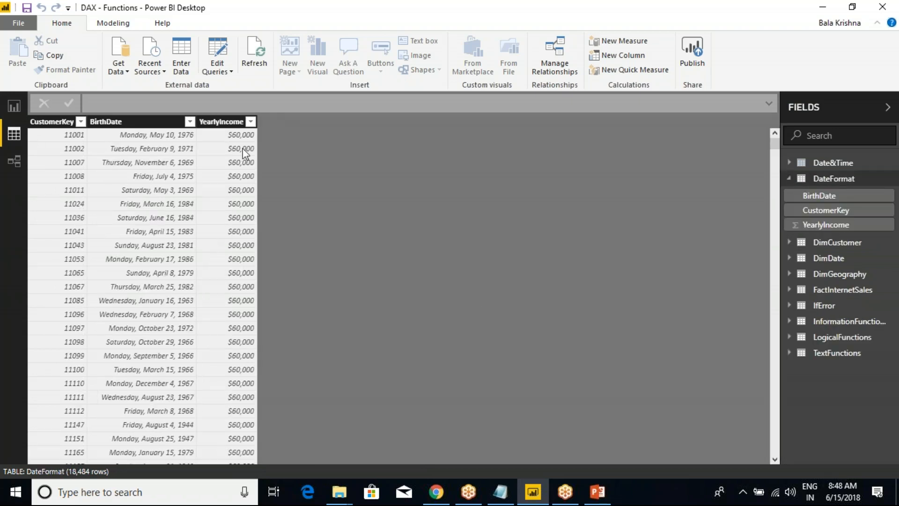
- Add a new calculated column to the DateFormat table
left_click(229, 122)
right_click(233, 123)
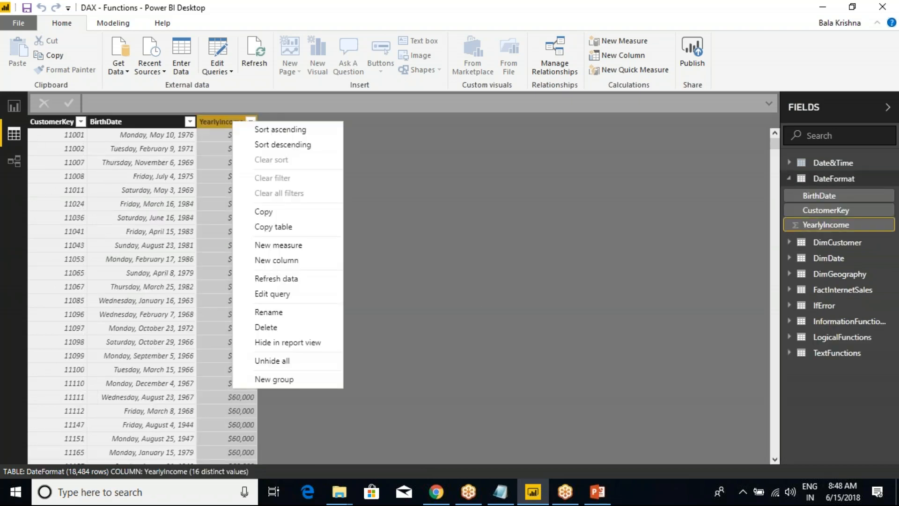
left_click(109, 126)
left_click(108, 126)
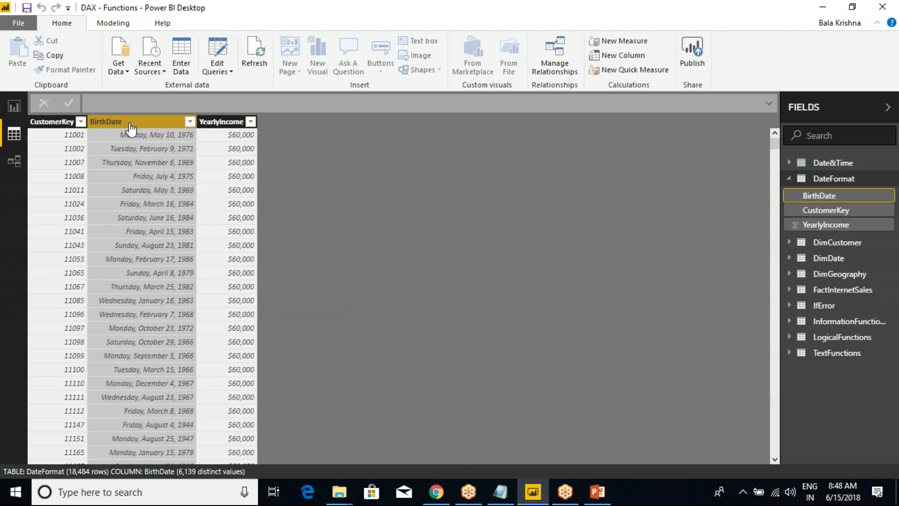
left_click(226, 125)
right_click(225, 124)
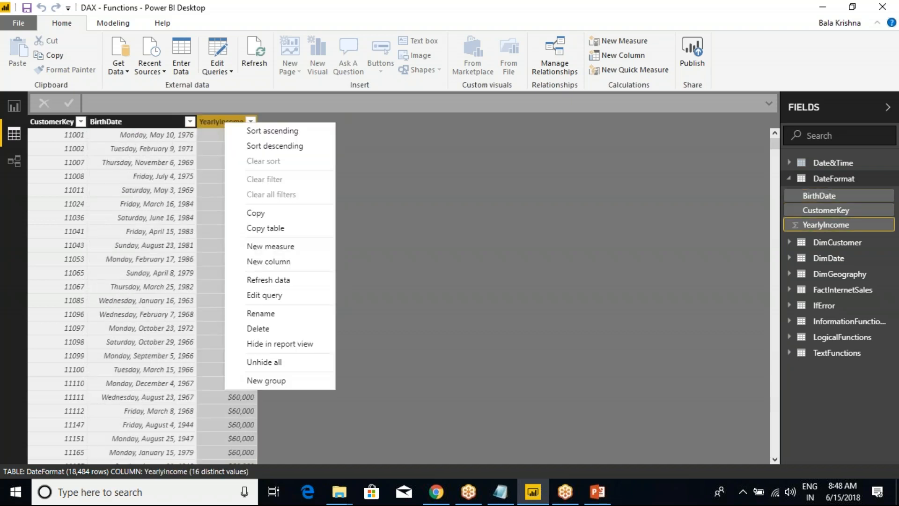
left_click(266, 263)
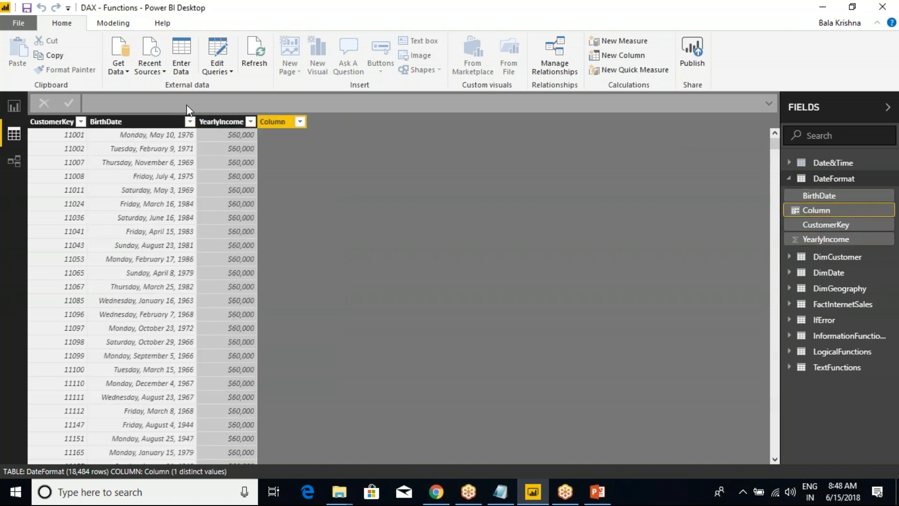
type("Year")
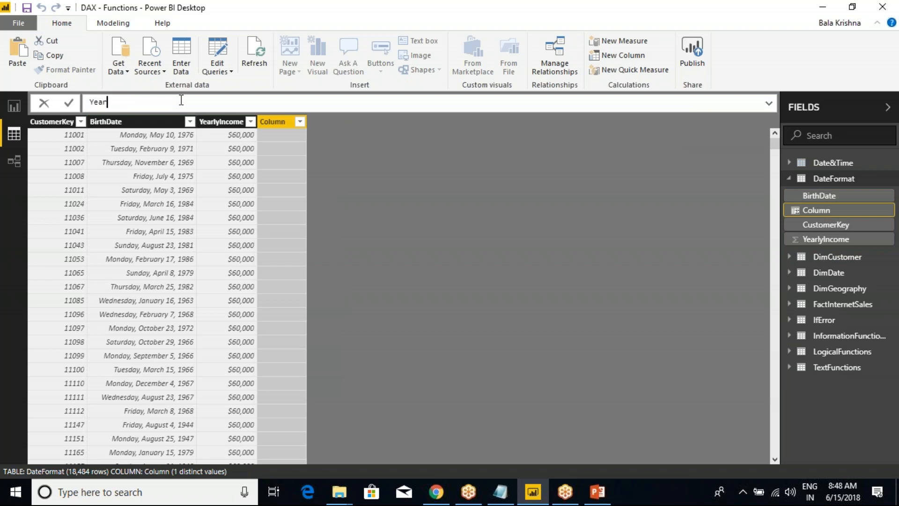
key("ctrl+a")
type("Month")
key("ctrl+a")
type("Day")
key("ctrl+a")
- Define the new column with the formula C_Month = MONTH(DateFormat[BirthDate])
type("C_Month =mont")
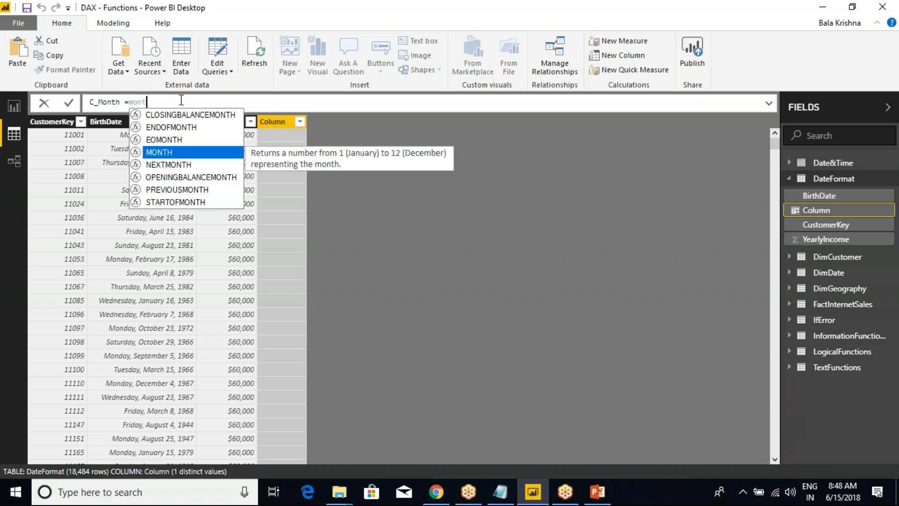
key("Tab")
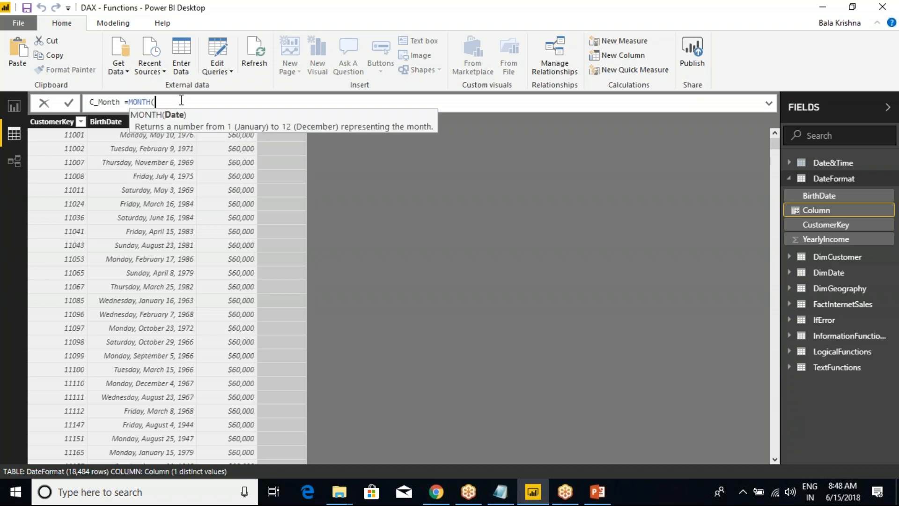
type("birt")
key("BackSpace")
key("BackSpace")
key("BackSpace")
type("bir")
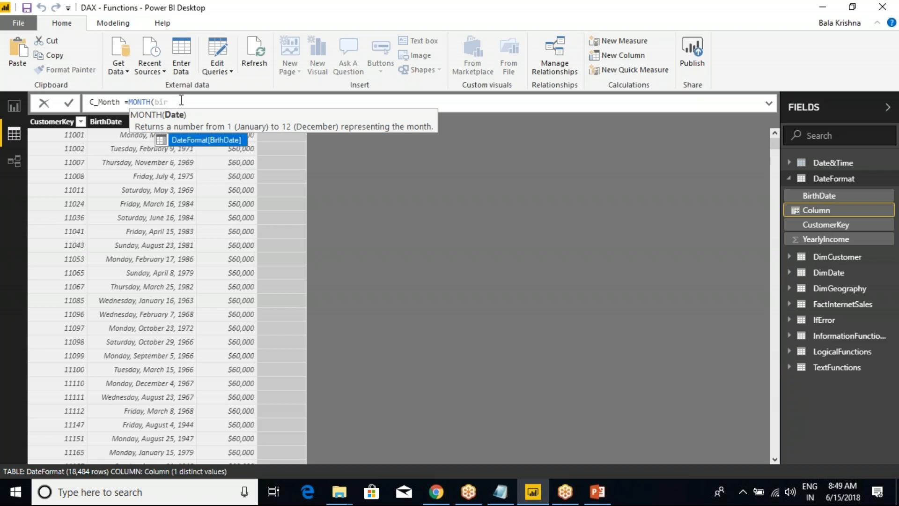
key("Tab")
type(")")
key("Return")
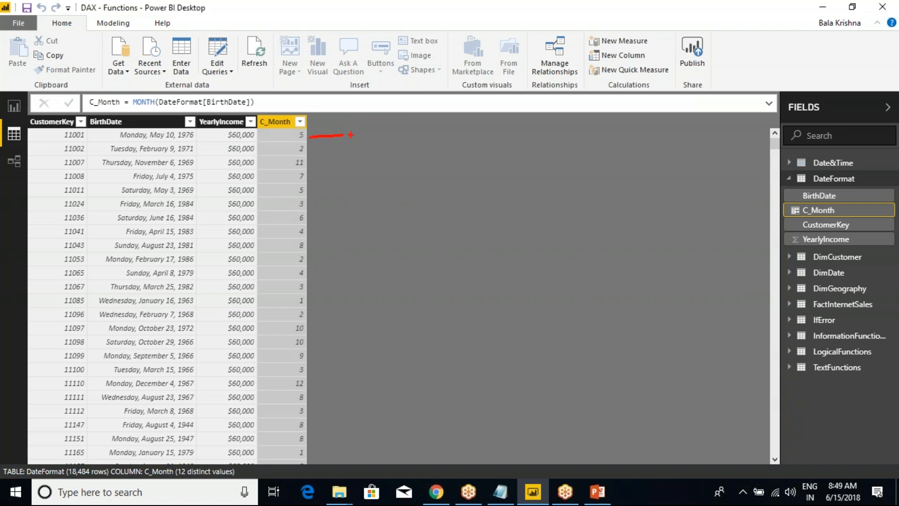
- Mark values beside the C_Month column with red on-screen pen strokes, and clear the marks
left_click_drag(369, 138, 386, 140)
left_click_drag(300, 249, 323, 249)
key("Escape")
- Add a calculated column named C_Format to the DateFormat table and begin its FORMAT formula on DateFormat[BirthDate]
right_click(283, 125)
left_click(324, 228)
key("ctrl+2")
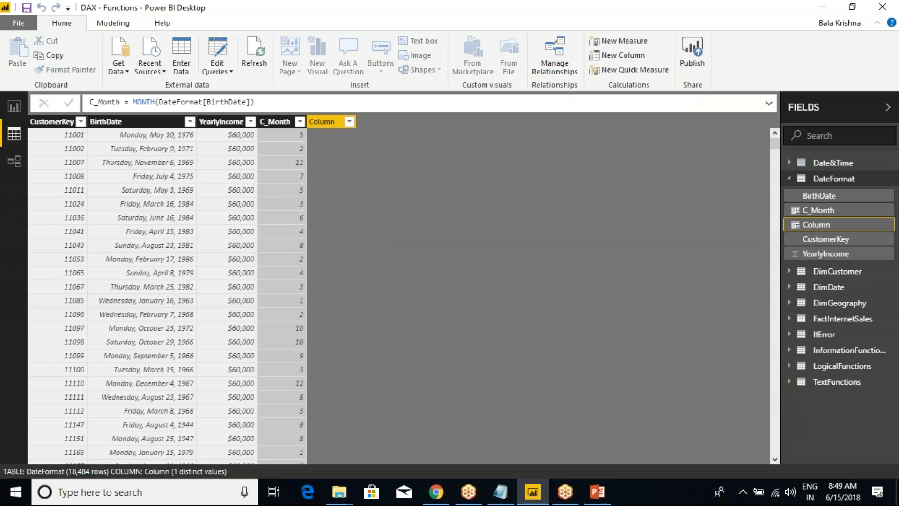
left_click(187, 102)
key("ctrl+a")
type("C_Format ")
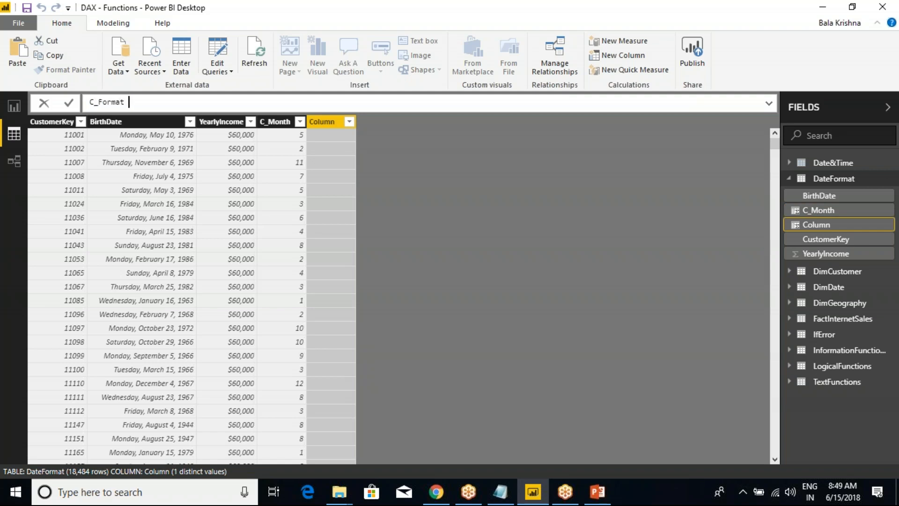
type("= = FORMAT(")
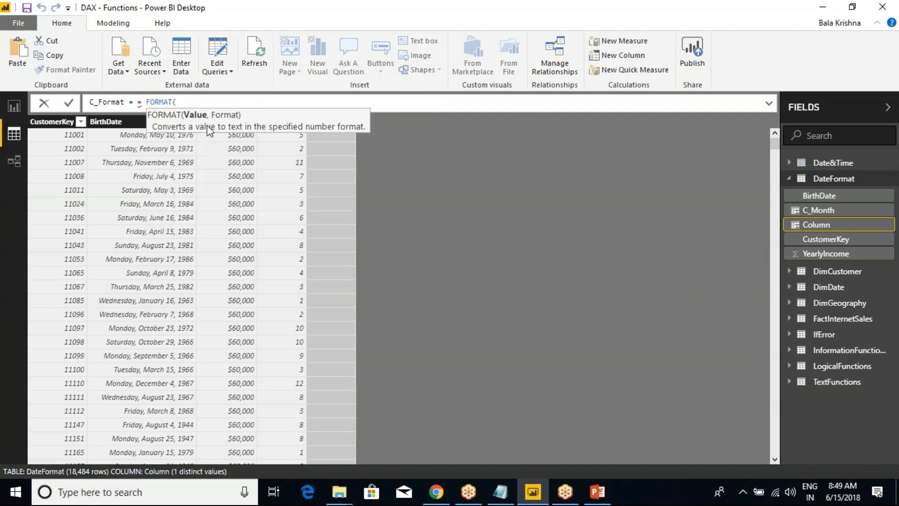
type("DateFormat[BirthDate]")
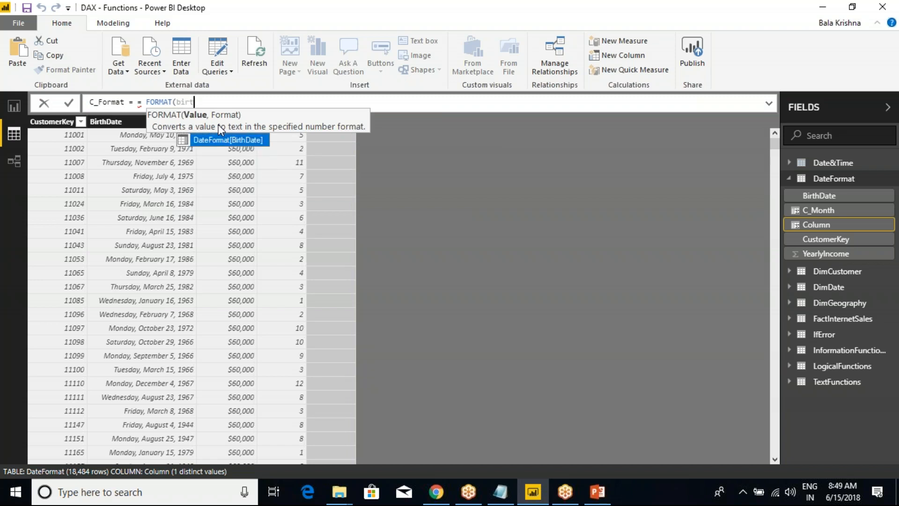
- Complete the C_Format formula with the format string "mm" and commit it
type(",format")
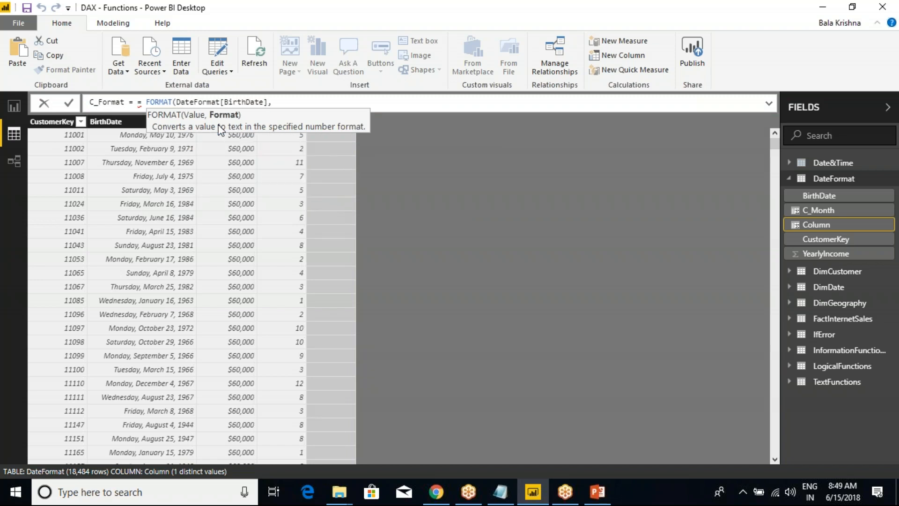
key("Tab")
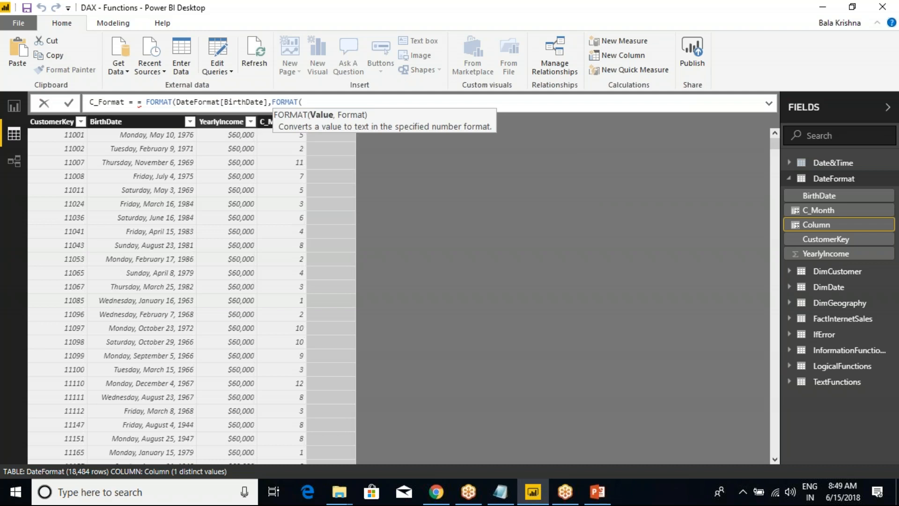
key("BackSpace")
key("BackSpace")
key("BackSpace")
key("BackSpace")
key("BackSpace")
key("BackSpace")
key("BackSpace")
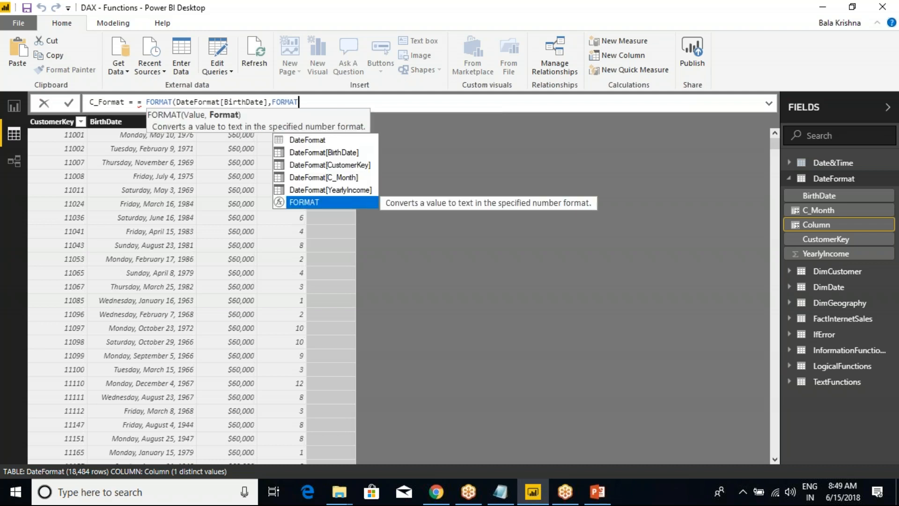
type("\"\")")
key("Left")
type("mm")
key("Return")
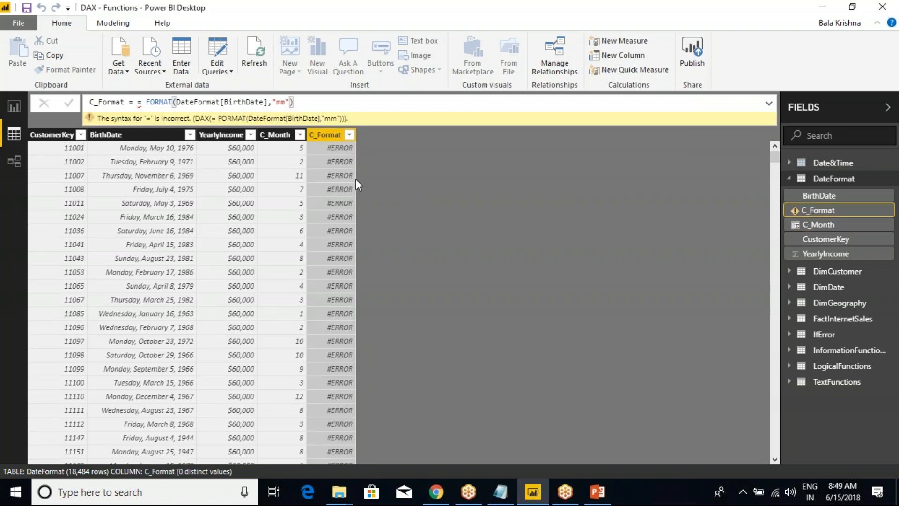
- Remove the extra equals sign so the formula reads C_Format = FORMAT(DateFormat[BirthDate],"mm")
left_click(287, 103)
left_click_drag(288, 103, 280, 106)
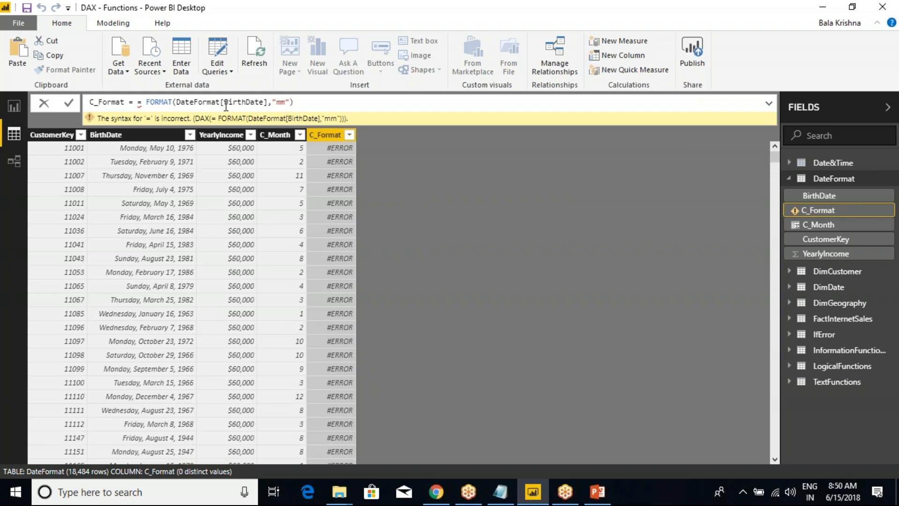
left_click(142, 104)
key("BackSpace")
key("BackSpace")
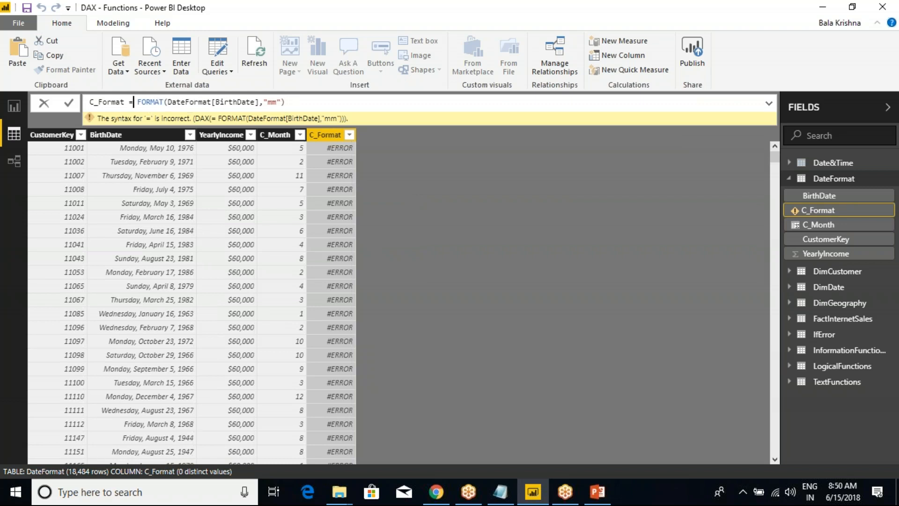
key("Return")
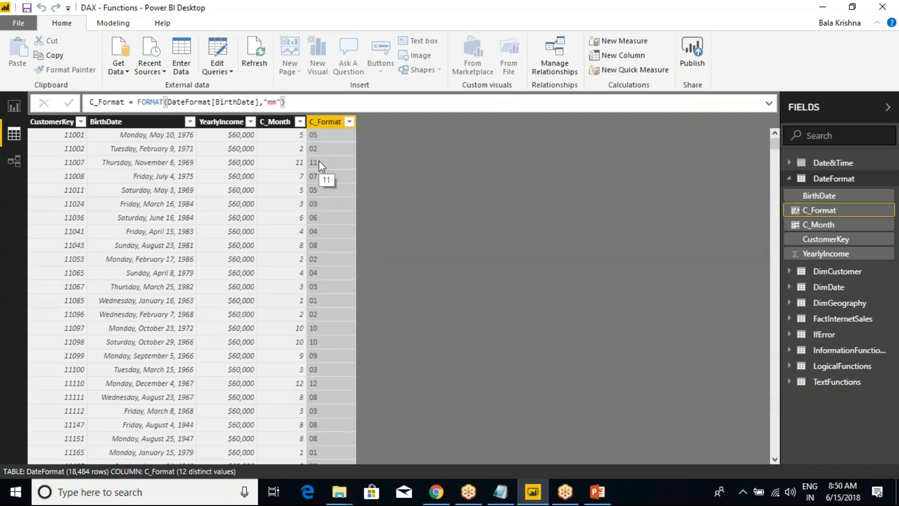
- Copy the whole formula of the C_Format column
right_click(327, 122)
left_click(376, 260)
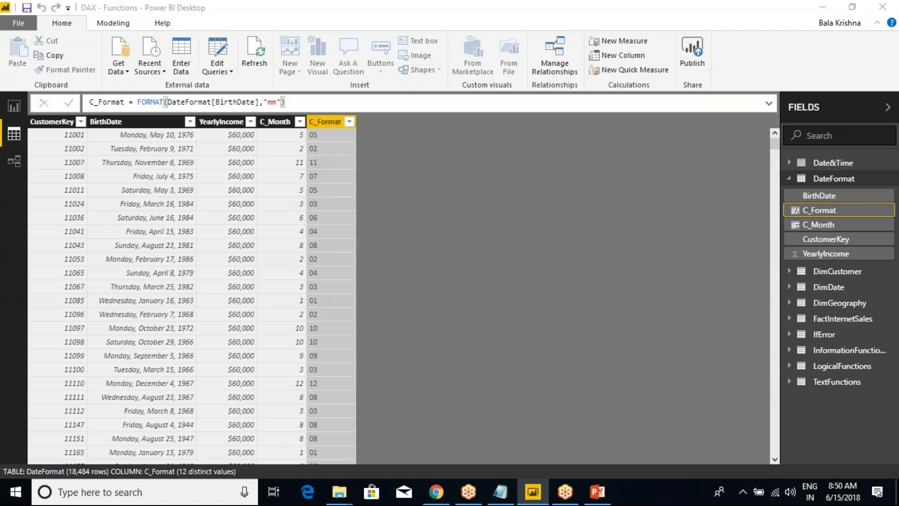
left_click(328, 122)
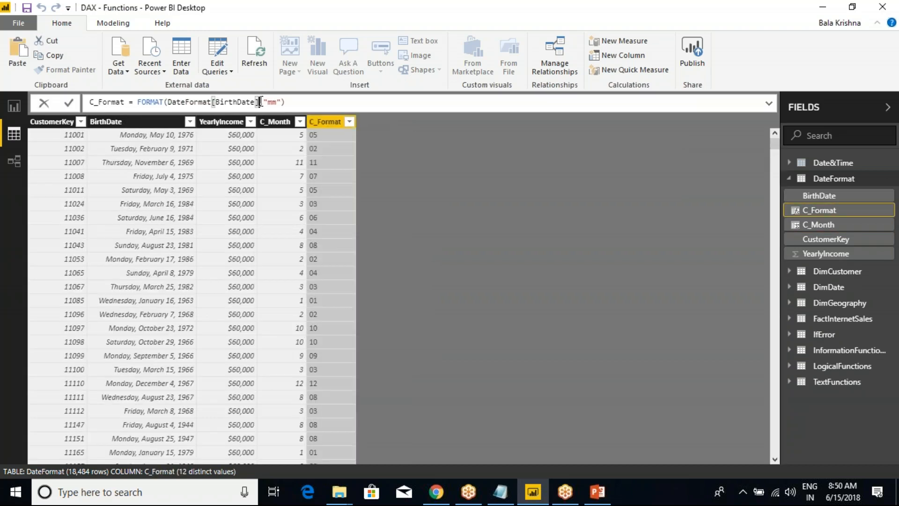
key("ctrl+a")
key("ctrl+c")
left_click(334, 125)
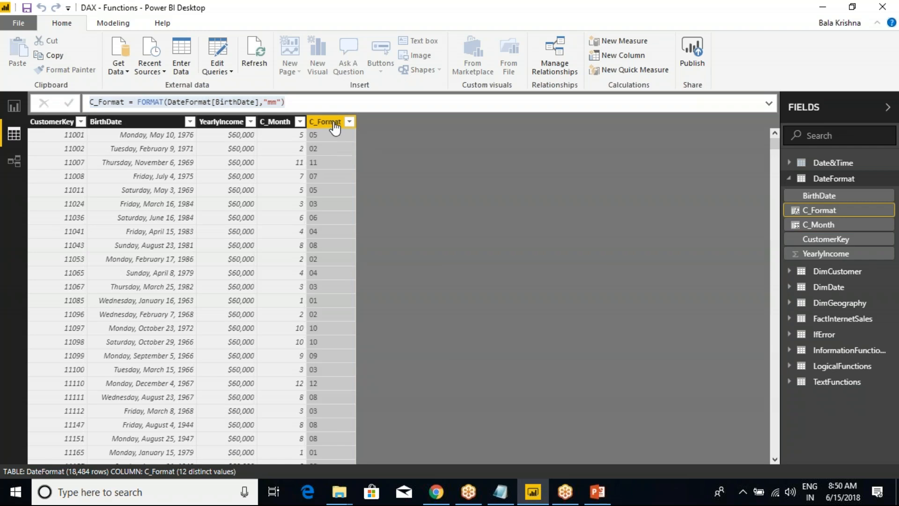
- Add another calculated column based on the copied formula, defined as C_Format1 = FORMAT(DateFormat[BirthDate],"mmm")
right_click(329, 121)
left_click(377, 258)
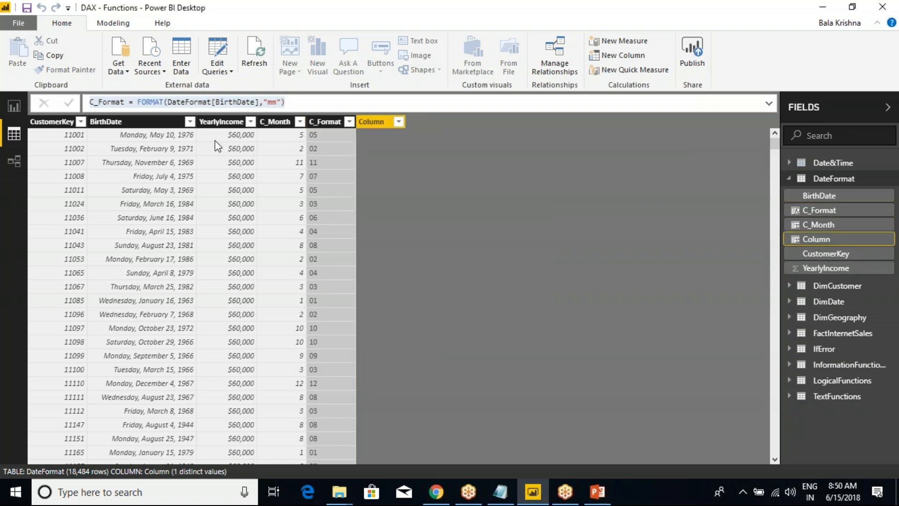
key("ctrl+v")
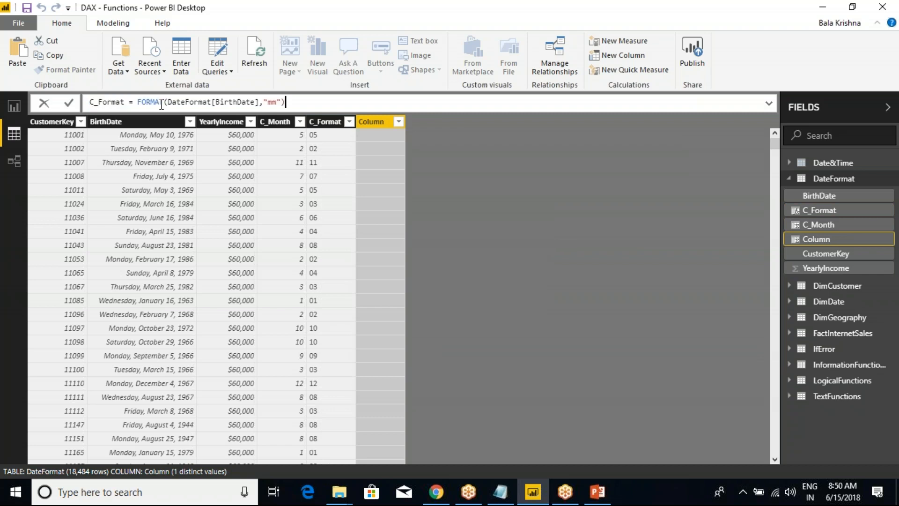
left_click(125, 103)
type("1")
type("m")
key("Return")
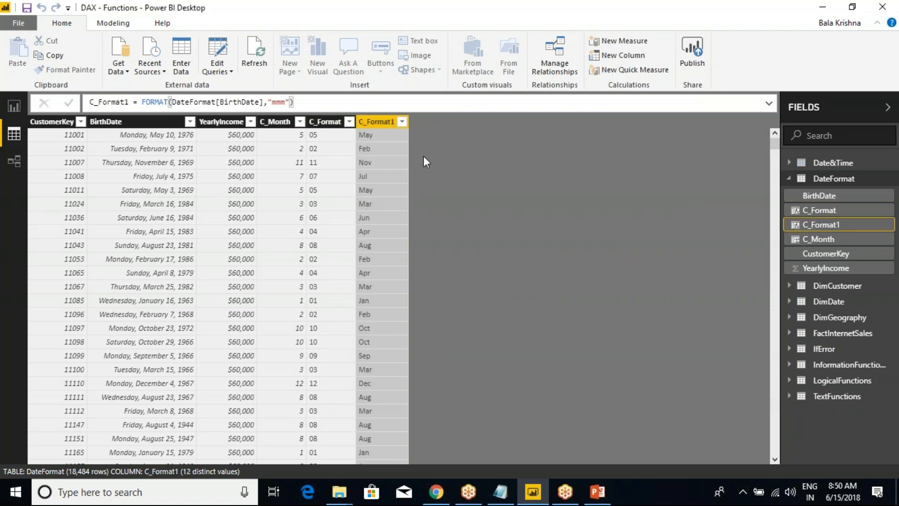
- Compare the C_Format and C_Format1 columns and their format strings
left_click(329, 123)
left_click(378, 125)
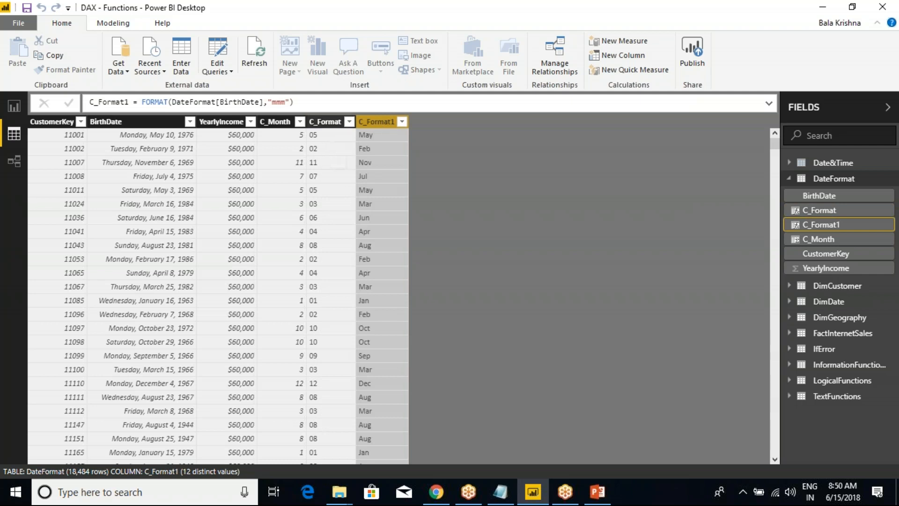
left_click_drag(265, 58, 279, 86)
key("Escape")
- Switch to Chrome and open the DAX reference page on pre-defined date and time formats for the FORMAT function
left_click(436, 491)
scroll(222, 209, "down", 5)
scroll(117, 276, "down", 4)
left_click(120, 255)
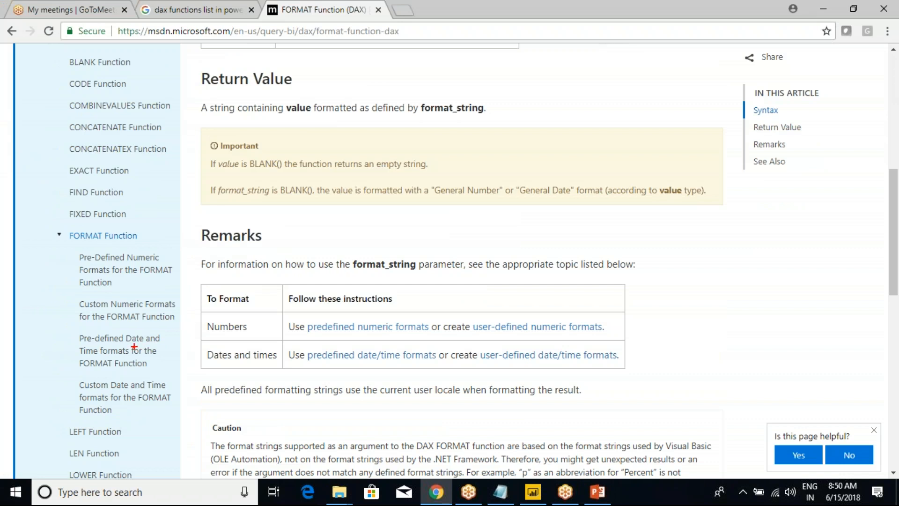
left_click_drag(141, 344, 160, 349)
left_click(150, 339)
scroll(333, 232, "down", 3)
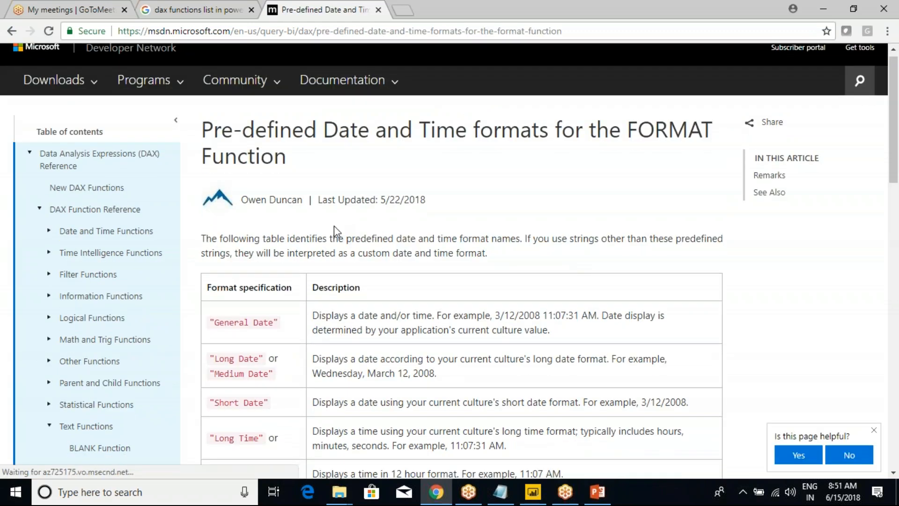
- Highlight the "General Date" format specification in the table of pre-defined formats
left_click_drag(218, 201, 277, 207)
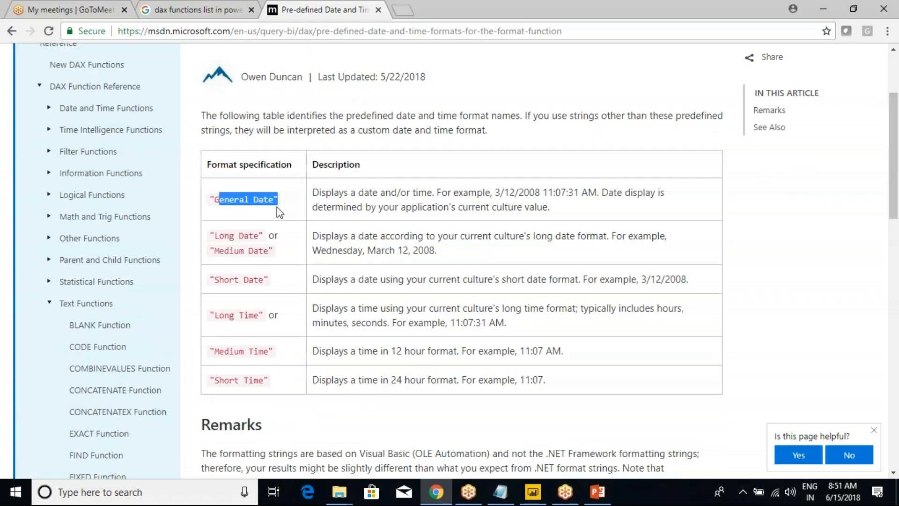
left_click(277, 207)
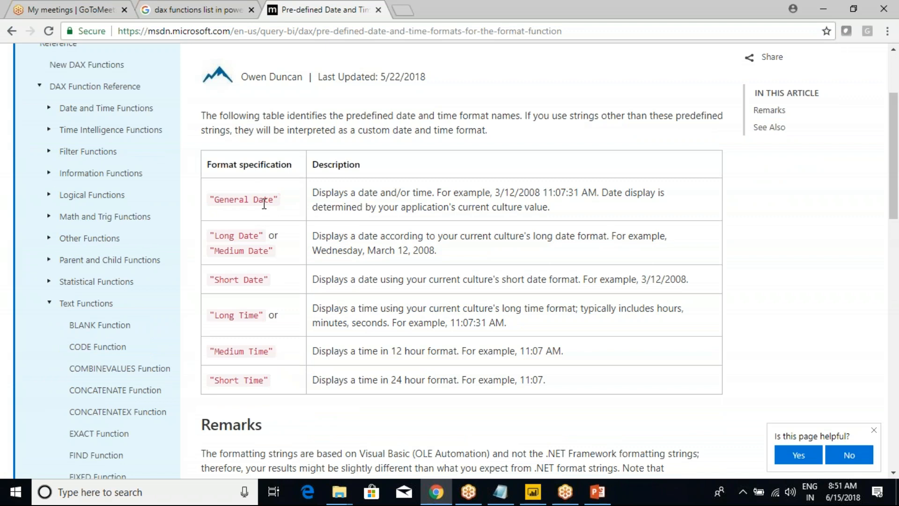
left_click_drag(210, 203, 278, 201)
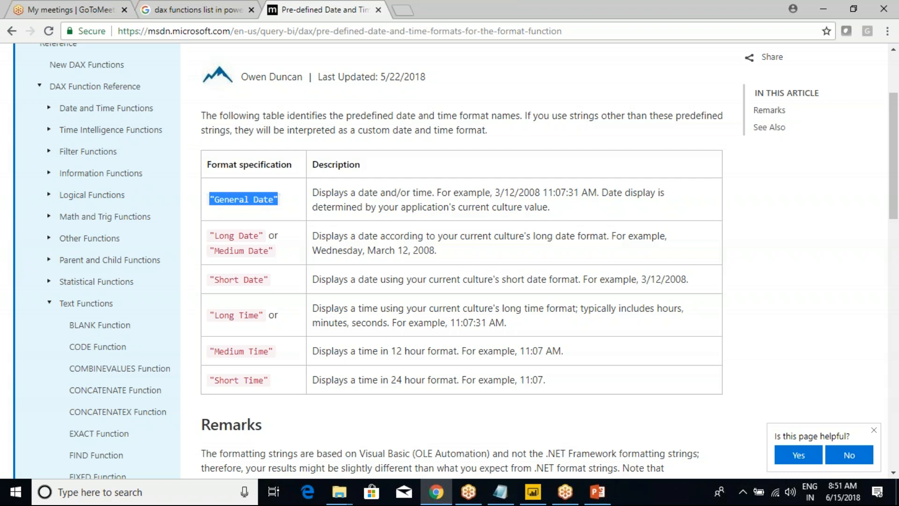
- Switch back to Power BI Desktop and rename the C_Format1 column to C_Fotmat_MonthName in its formula
key("alt+Tab")
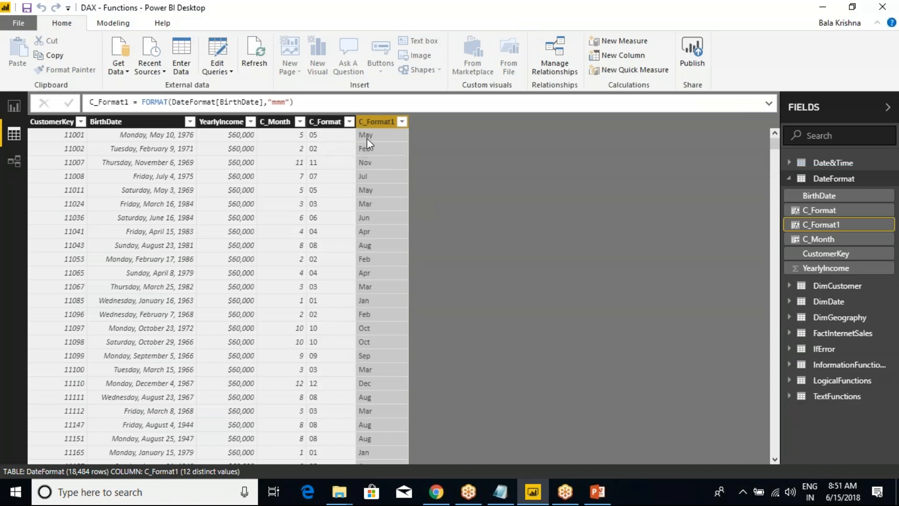
left_click(284, 101)
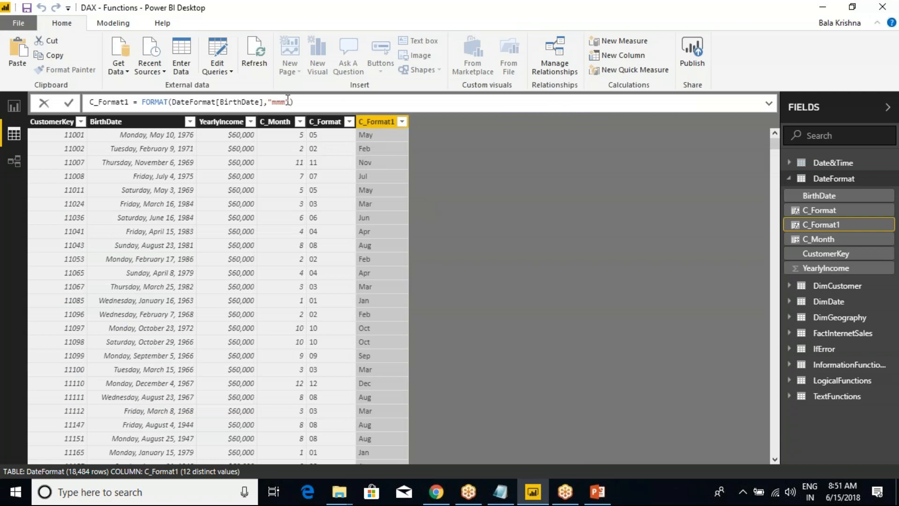
left_click_drag(290, 102, 268, 101)
left_click(376, 126)
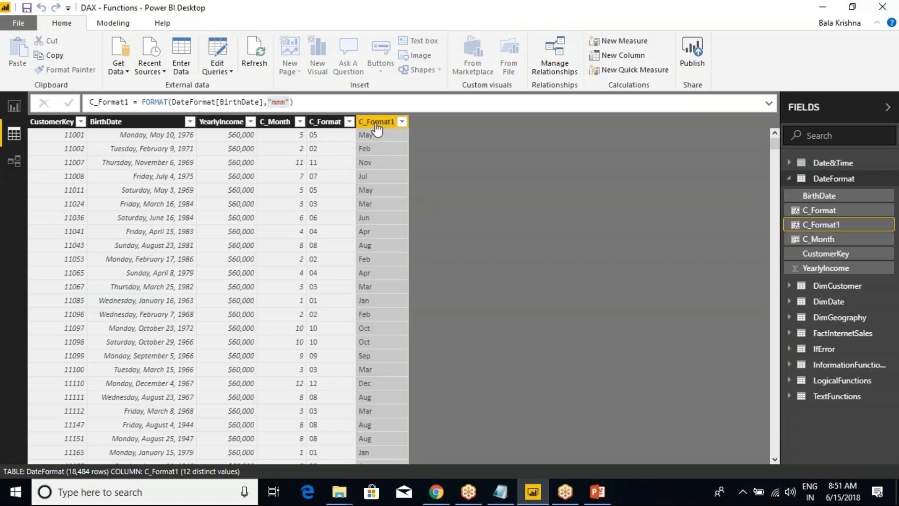
left_click(227, 103)
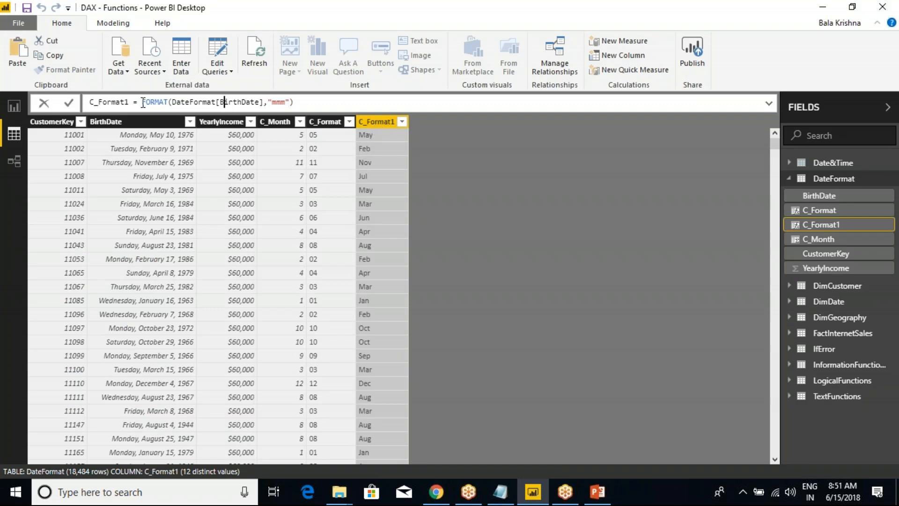
key("BackSpace")
key("BackSpace")
key("BackSpace")
key("BackSpace")
key("BackSpace")
key("BackSpace")
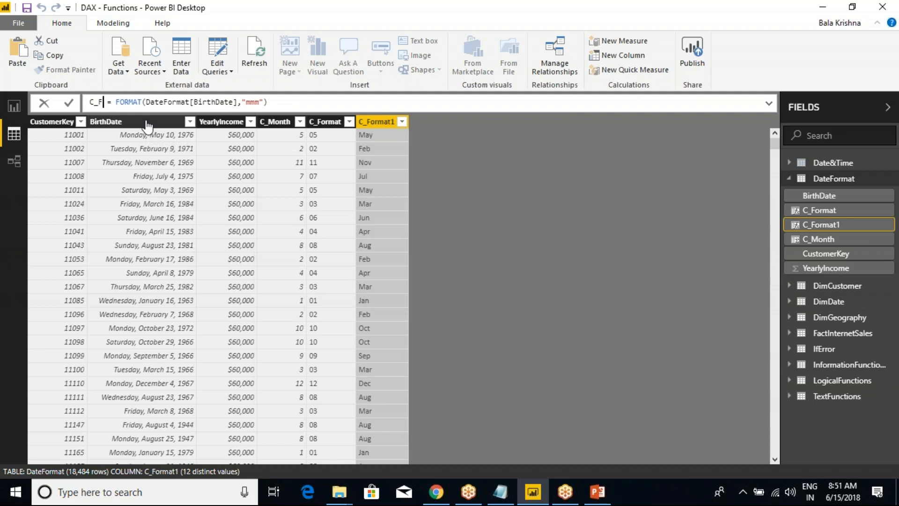
type("otmat_Mo")
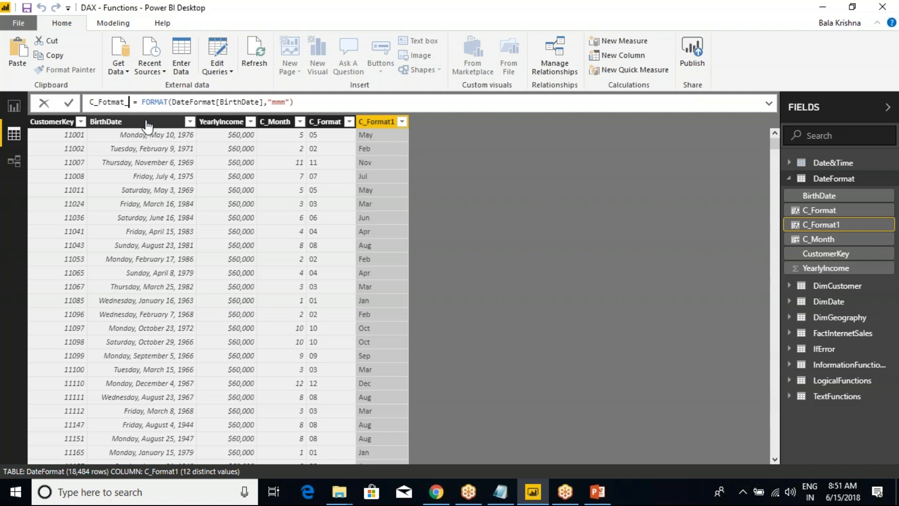
type("nthName")
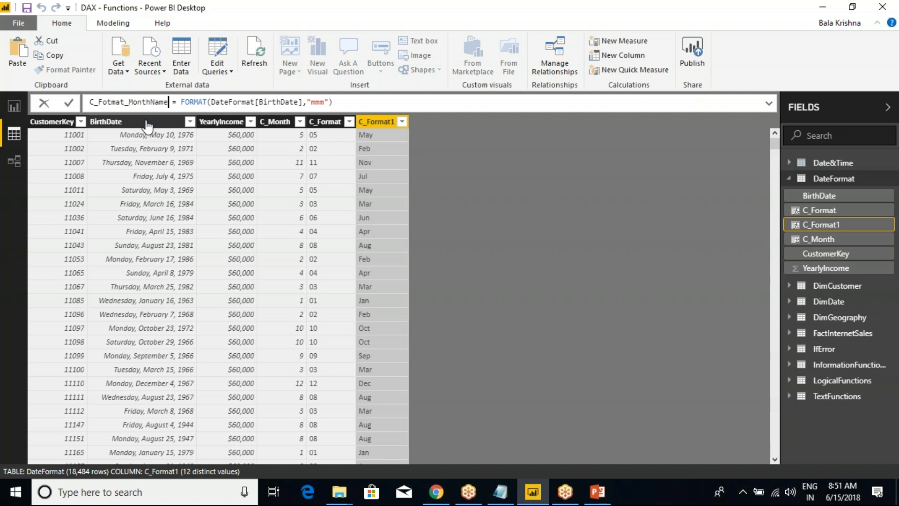
key("Return")
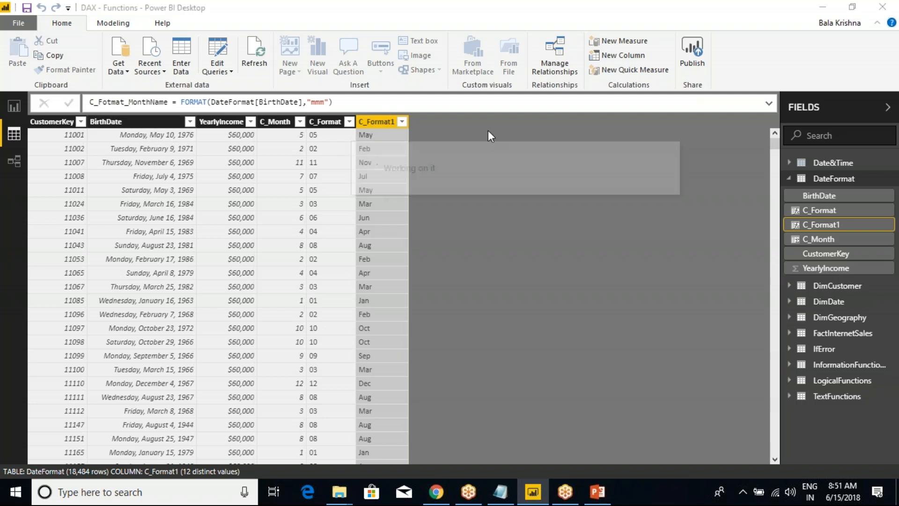
- Add a calculated column defined as C_Format_GeneralDate = FORMAT(DateFormat[BirthDate],"General Date")
right_click(383, 123)
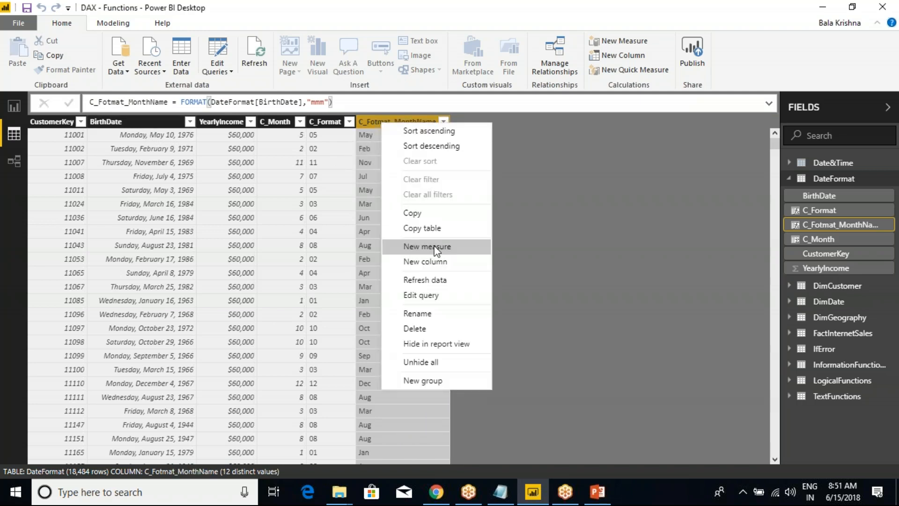
left_click(437, 262)
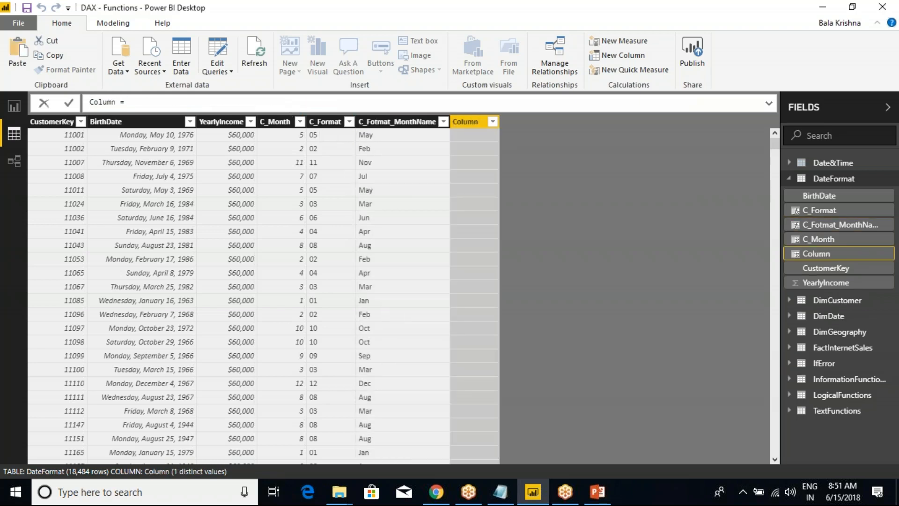
key("ctrl+a")
type("C_Format_GeneralDate = FORMAT(DateFormat[BirthDate]")
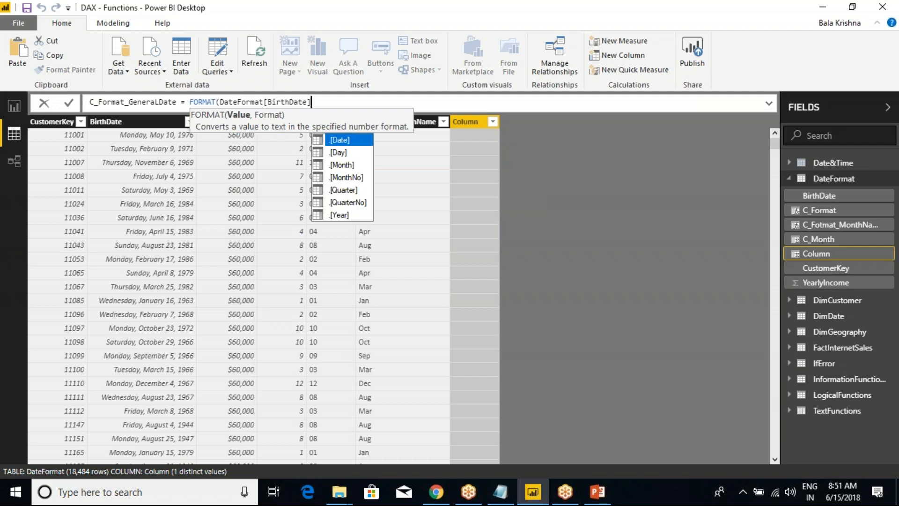
type(",\"General Date\")")
key("Return")
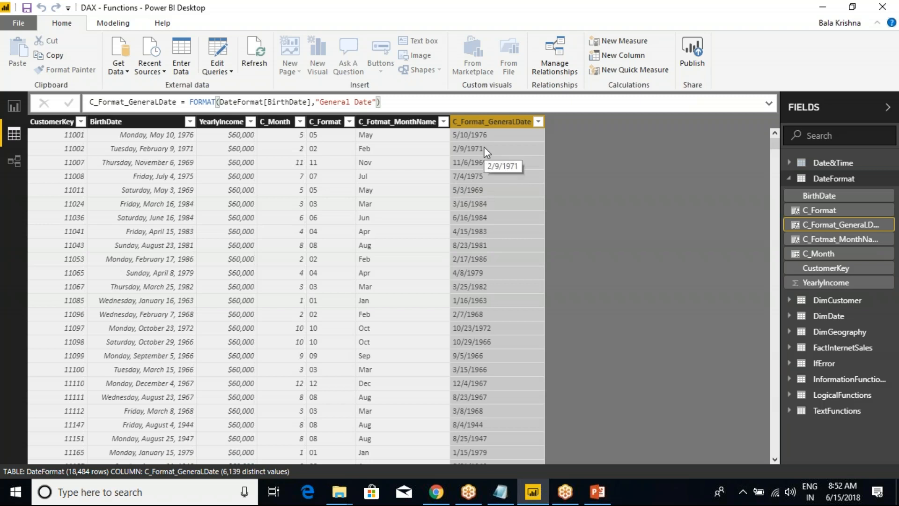
- Switch to Chrome, examine the example date in the "General Date" description, and return to Power BI Desktop to compare the C_Format_GeneralDate column
key("alt+Tab")
left_click(381, 202)
left_click_drag(327, 192, 566, 193)
left_click(542, 209)
key("alt+Tab")
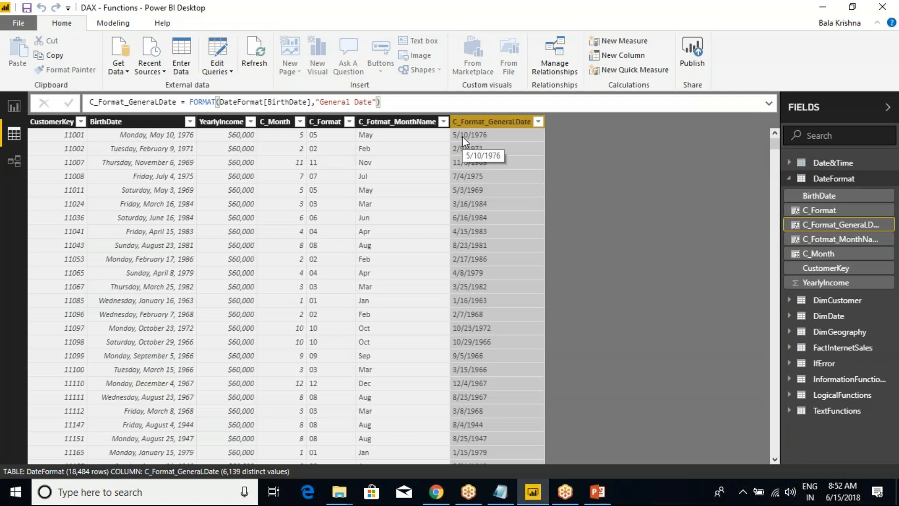
- Switch to Chrome and examine the "Long Date" and "Medium Date" row and its example, comparing it with the "General Date" example
key("alt+Tab")
left_click(351, 190)
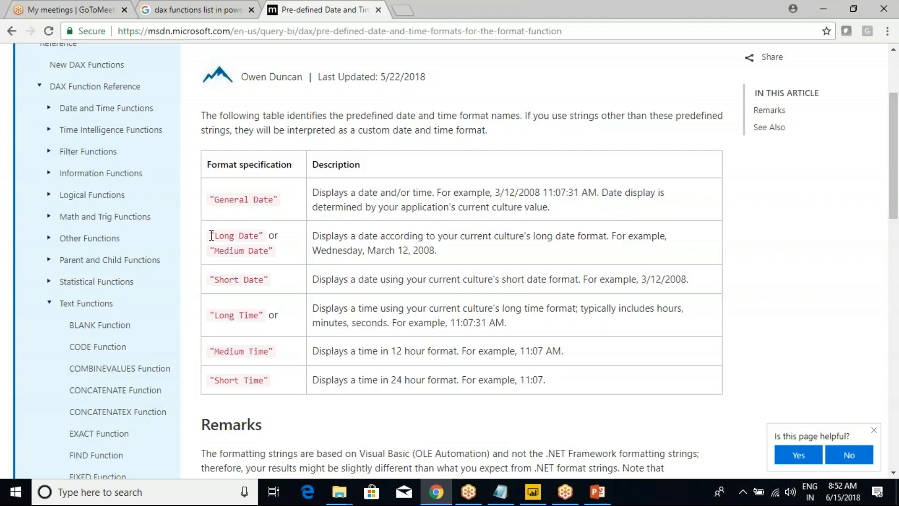
left_click_drag(210, 251, 250, 250)
left_click(334, 244)
left_click_drag(369, 251, 436, 250)
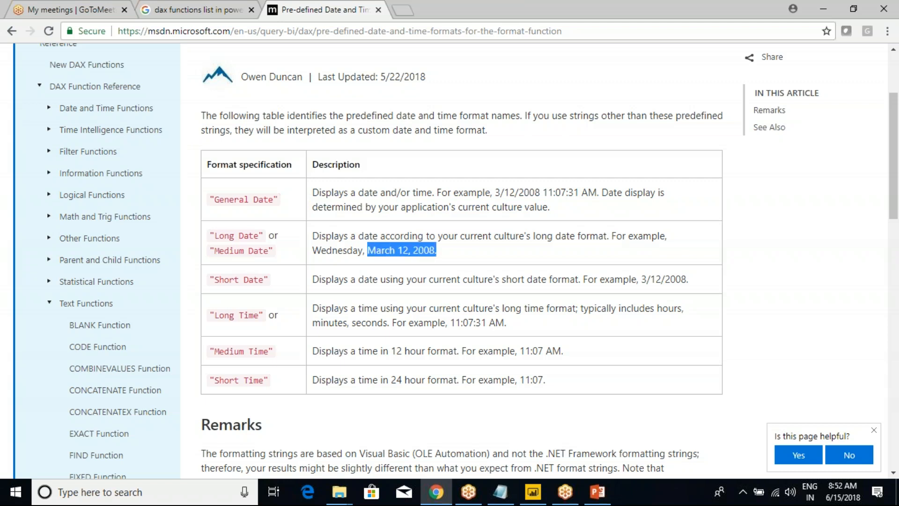
left_click_drag(547, 192, 555, 196)
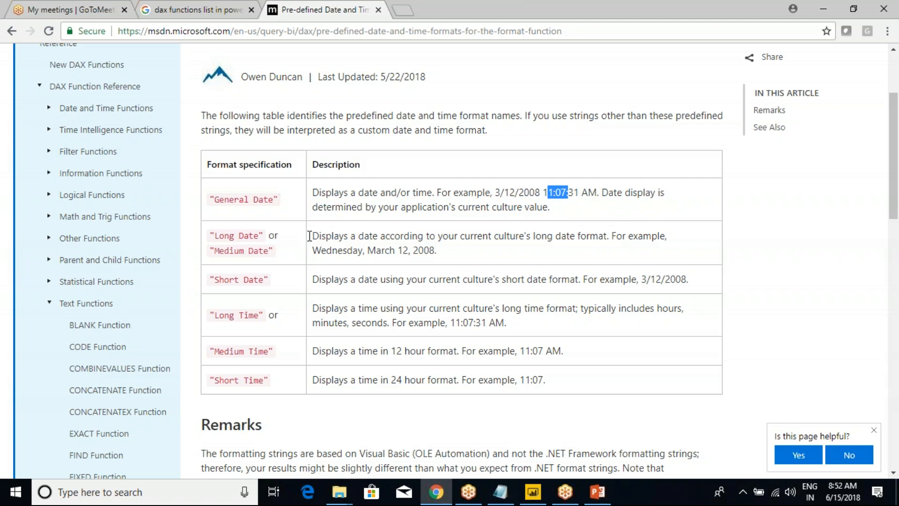
- Copy "Long Date" from the reference page and replace the format string in Power BI Desktop's C_Format_GeneralDate formula with it
left_click_drag(211, 234, 264, 235)
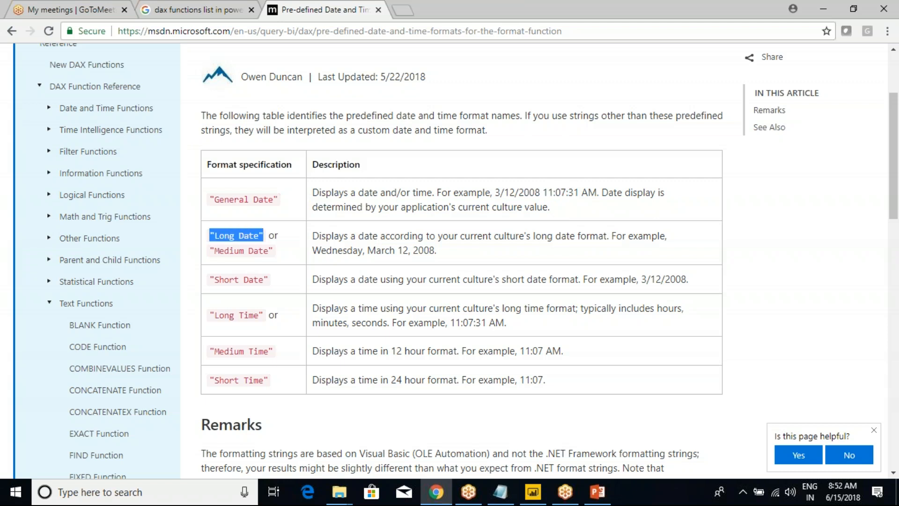
key("alt+Tab")
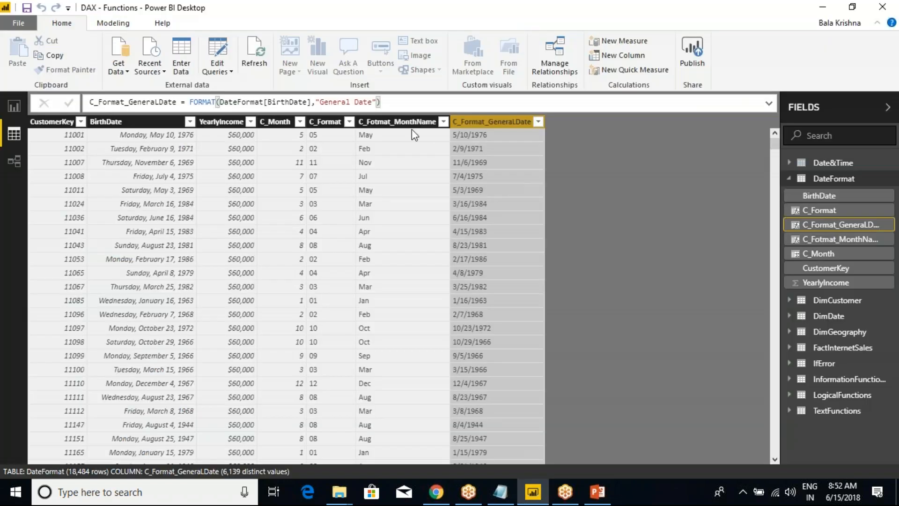
left_click_drag(378, 103, 315, 103)
left_click(316, 103)
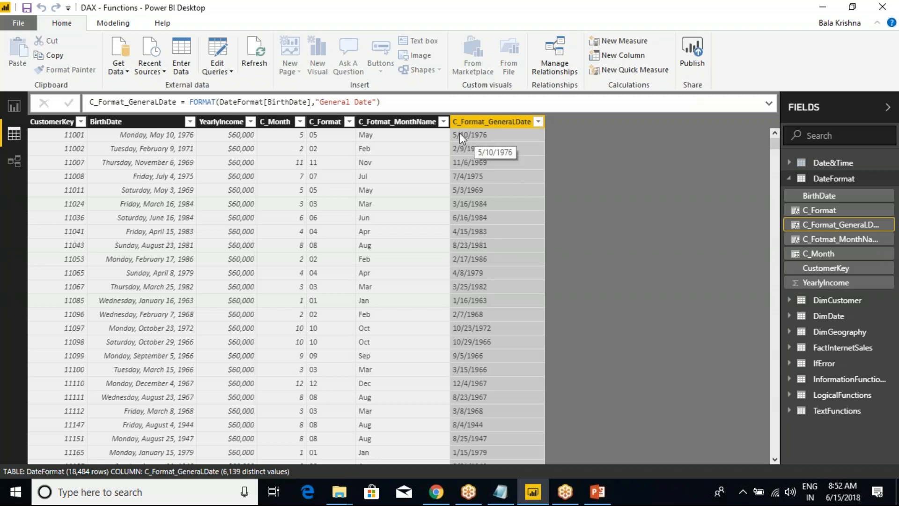
key("alt+Tab")
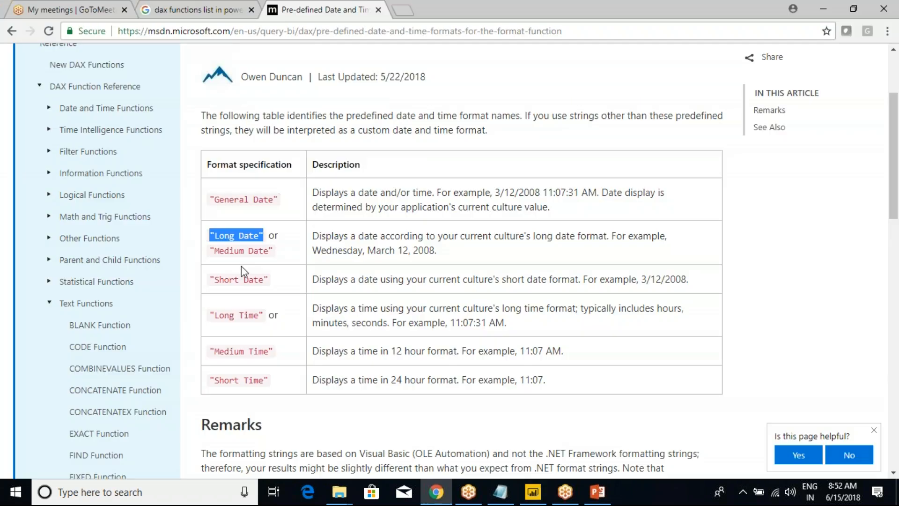
right_click(243, 234)
left_click(264, 239)
key("alt+Tab")
left_click(375, 102)
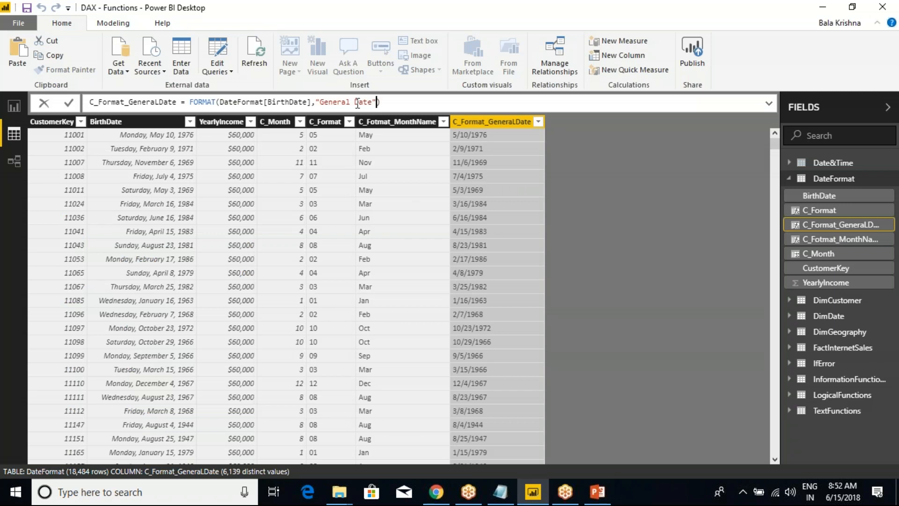
left_click_drag(377, 102, 316, 103)
key("ctrl+v")
key("Return")
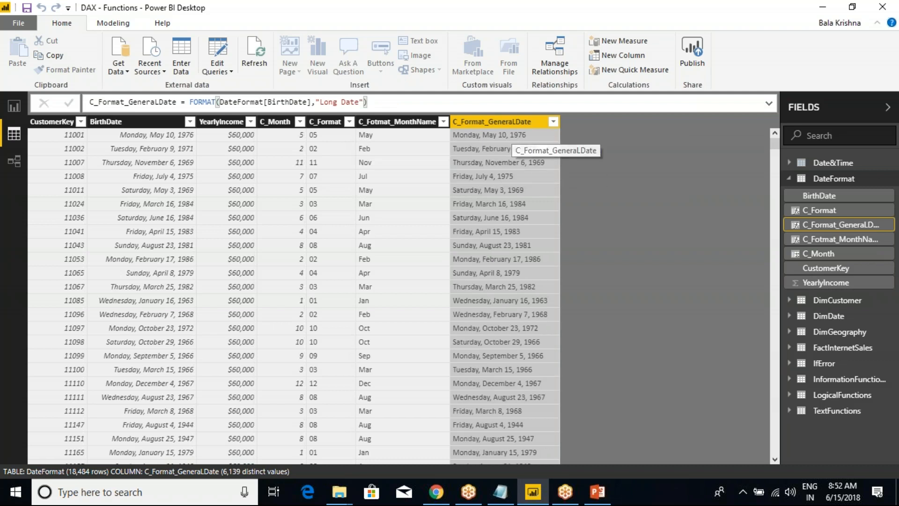
- Switch to Chrome and review the "General Date", "Long Time", "Medium Time" and "Short Time" specifications in the pre-defined formats table
key("alt+Tab")
left_click(269, 281)
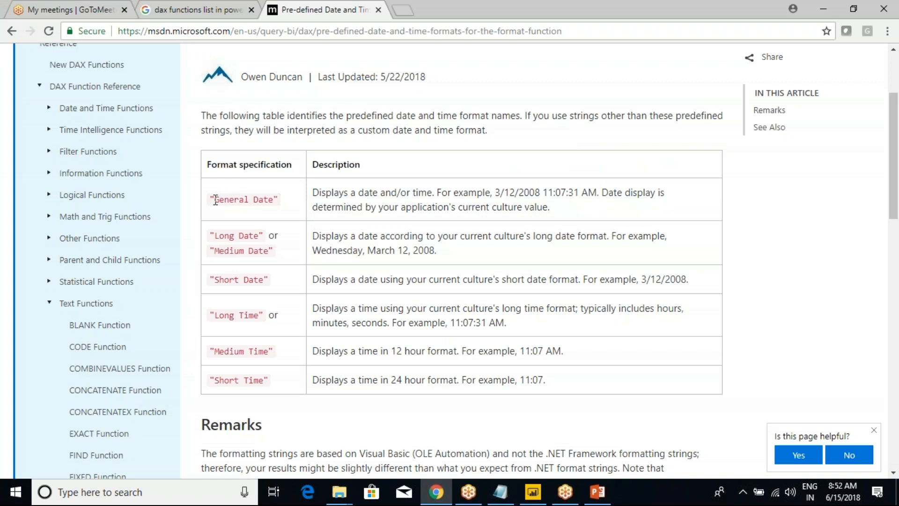
left_click_drag(214, 199, 254, 199)
left_click(253, 199)
left_click_drag(210, 199, 277, 199)
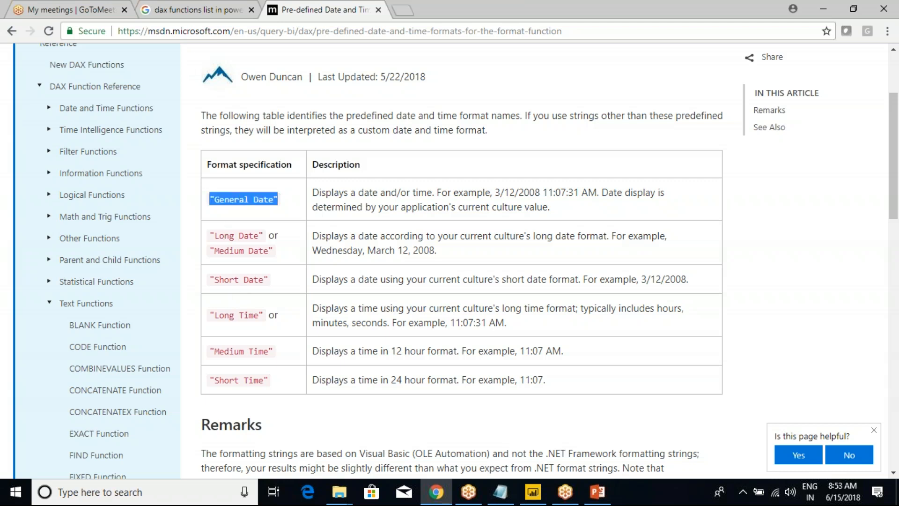
left_click(216, 285)
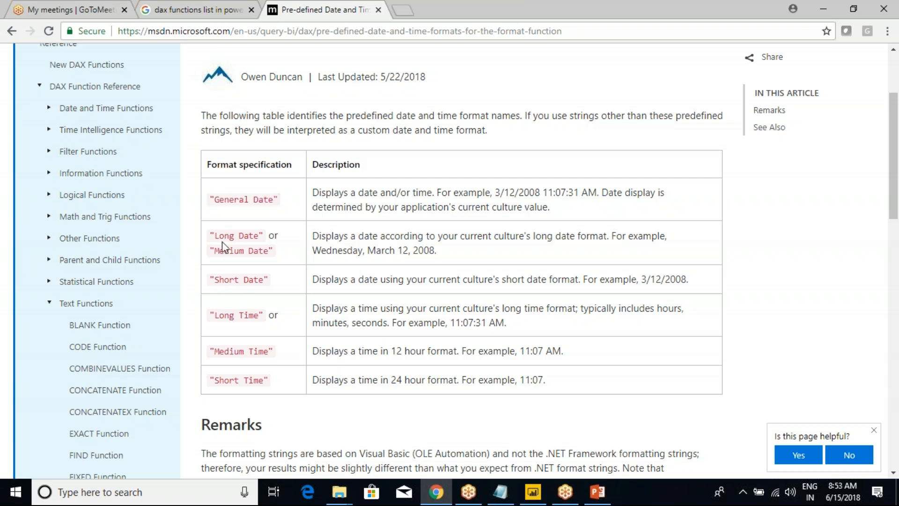
left_click_drag(213, 315, 238, 316)
left_click_drag(214, 351, 245, 352)
left_click(246, 351)
left_click_drag(211, 310, 269, 381)
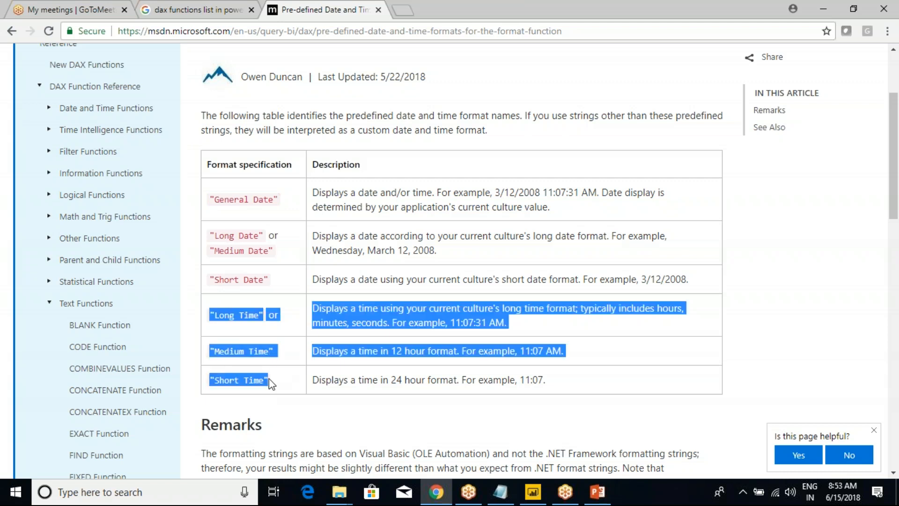
- Review the date specifications from "General Date" to "Short Date" with their example dates, and return to Power BI Desktop
left_click_drag(239, 280, 240, 251)
left_click_drag(210, 201, 268, 279)
left_click(264, 279)
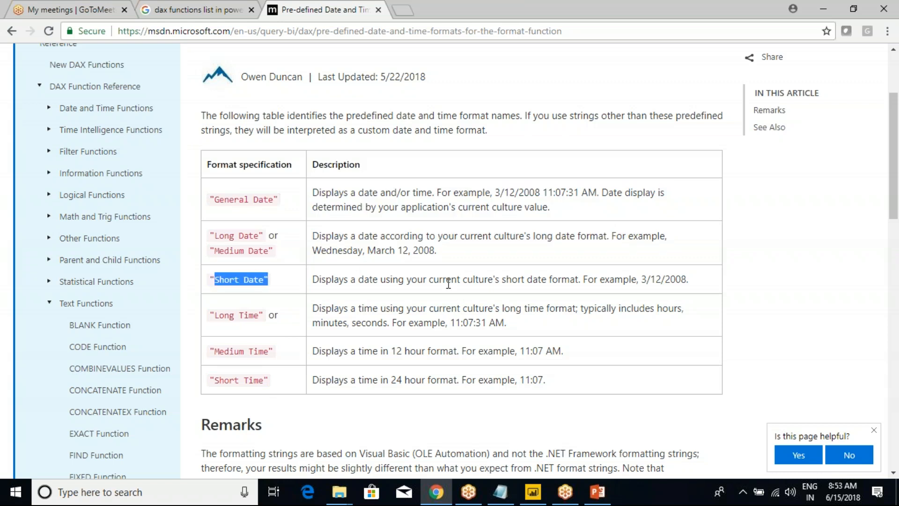
double_click(334, 251)
left_click_drag(632, 281, 657, 279)
left_click(658, 279)
key("alt+Tab")
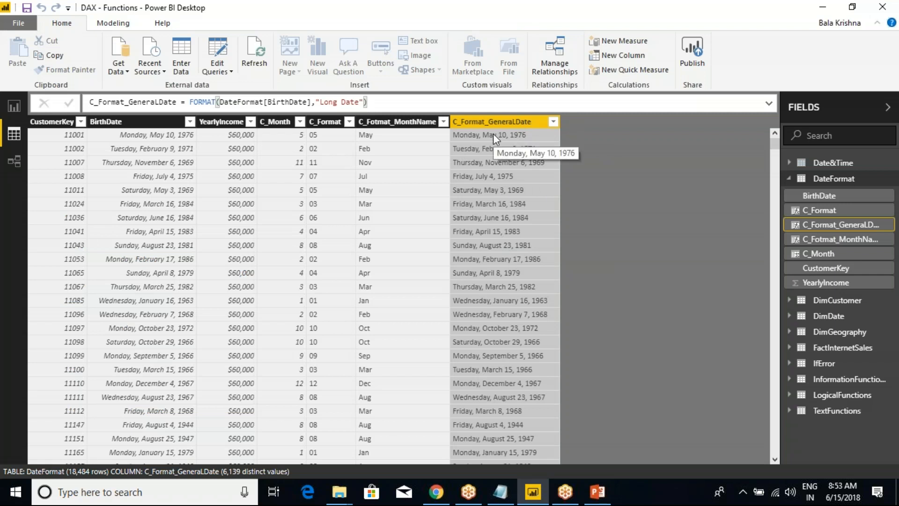
right_click(506, 125)
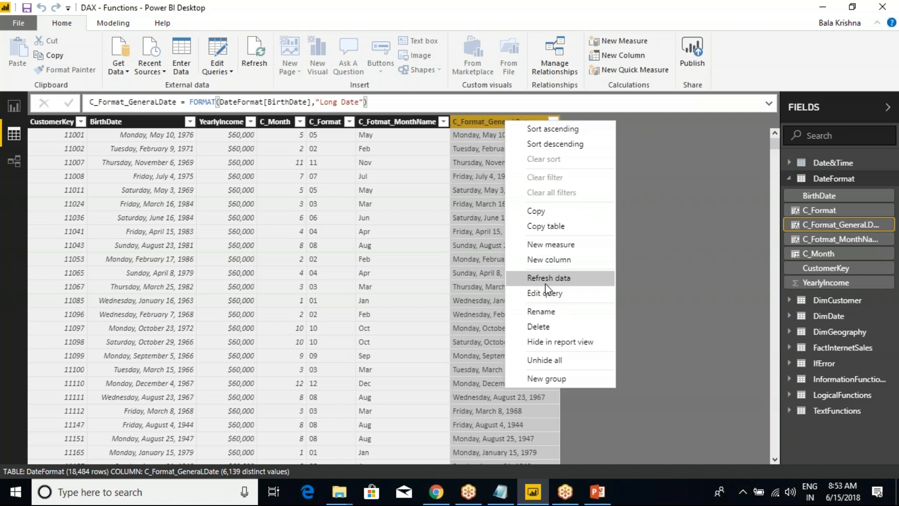
left_click(549, 258)
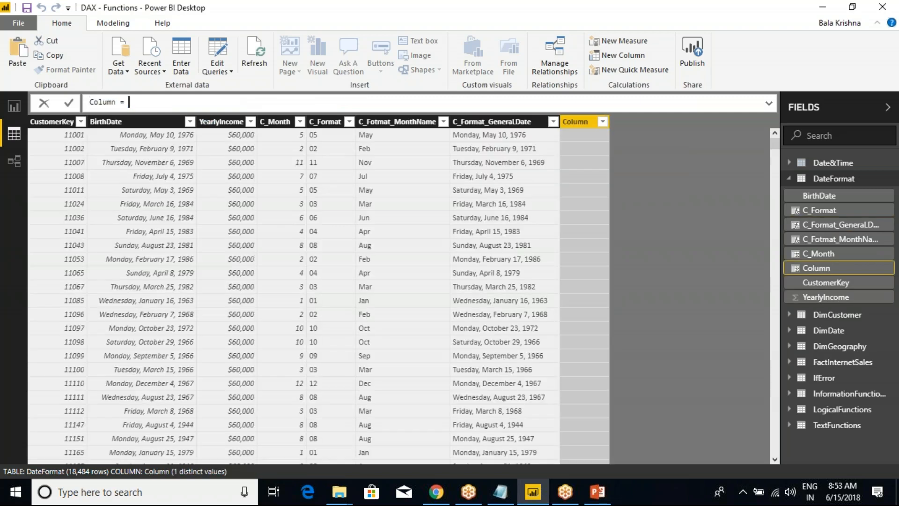
key("Escape")
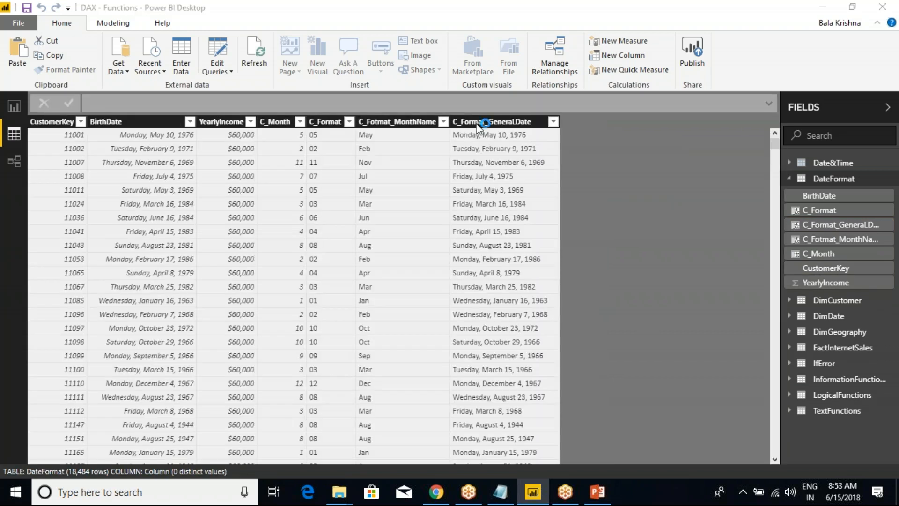
- Add a calculated column to the DateFormat table defined as C_FormatWeekDays = FORMAT(NOW(),"dw")
right_click(493, 125)
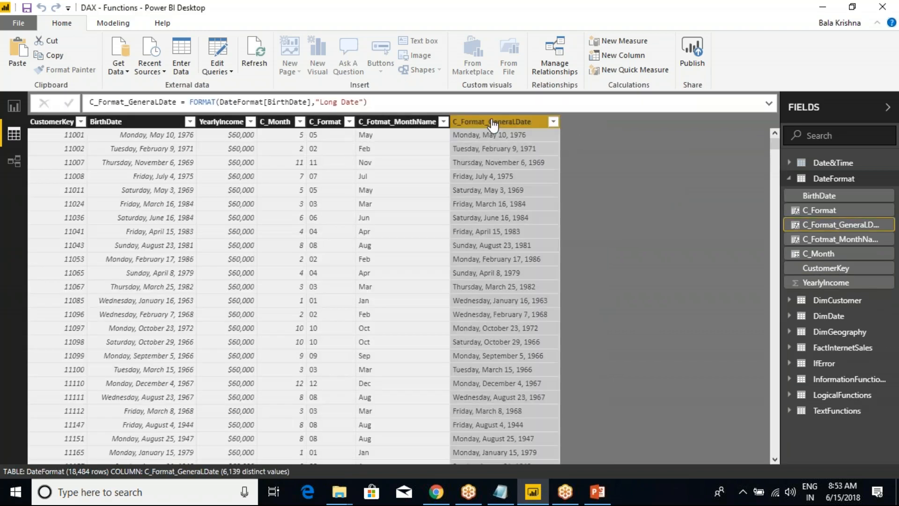
left_click(547, 260)
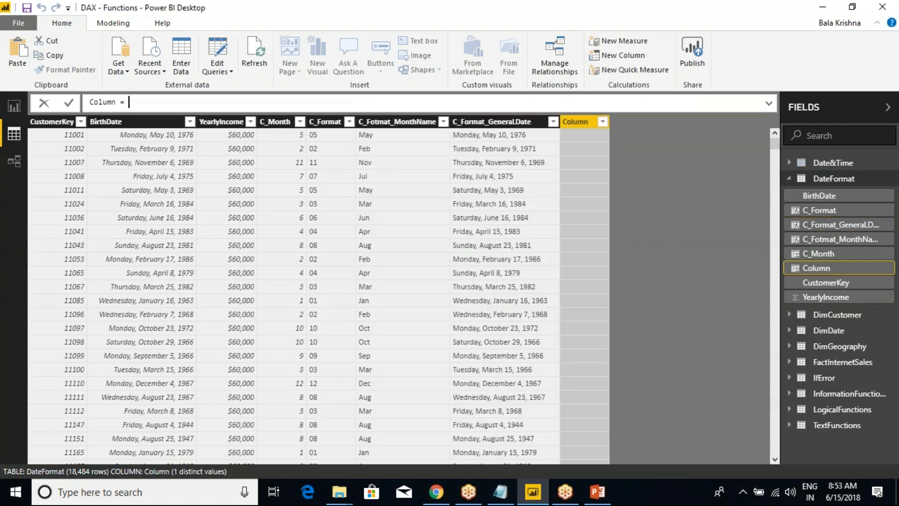
key("ctrl+a")
type("C_FormatWeekDays = FORMAT(")
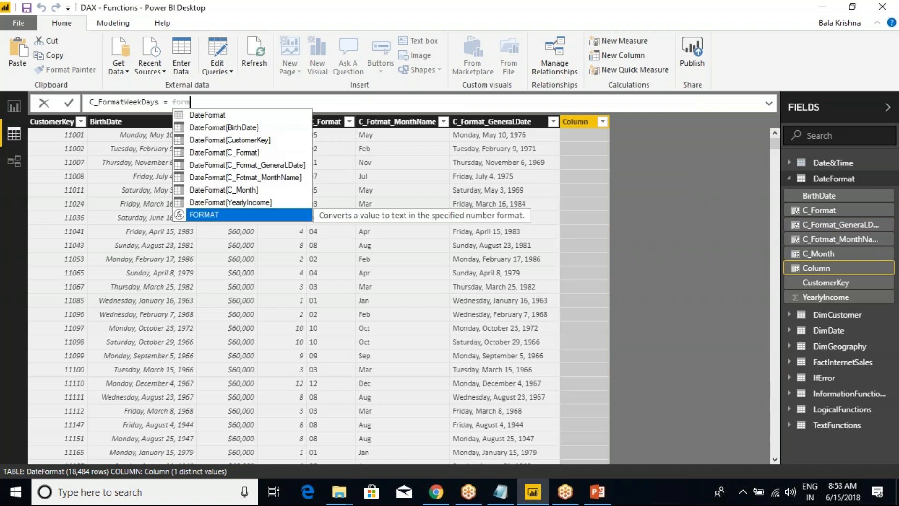
type("bi")
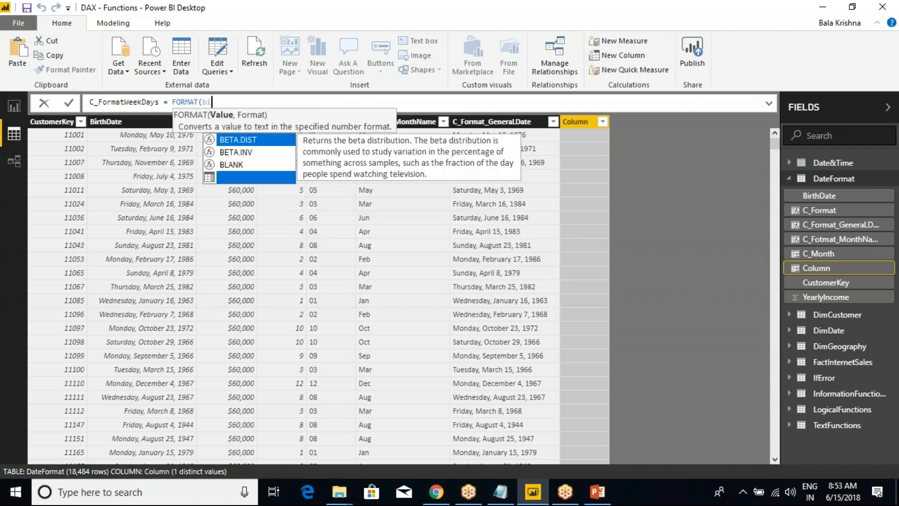
key("BackSpace")
key("BackSpace")
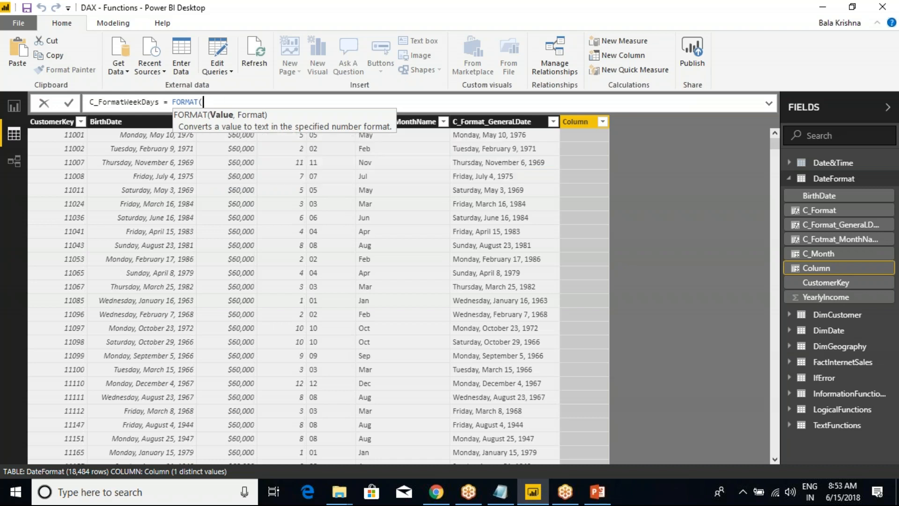
type("NOW(),\"\")")
key("Left")
key("Left")
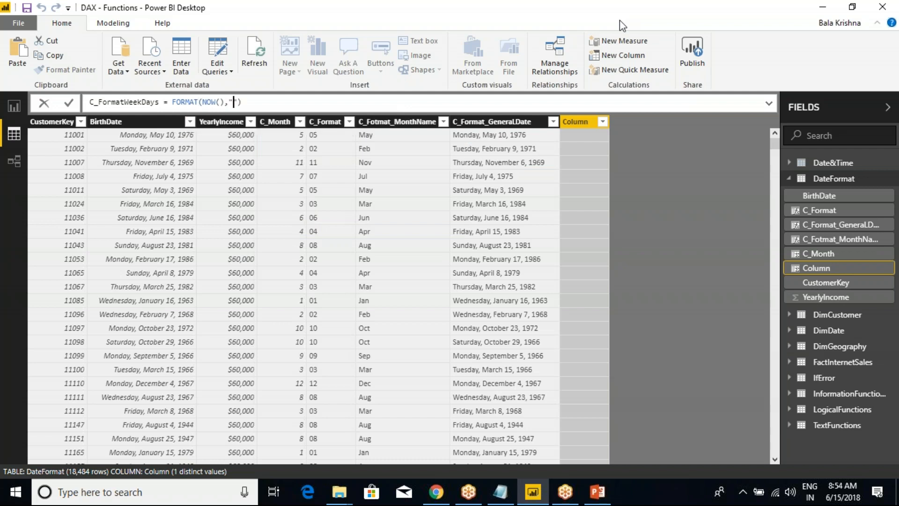
type("ww")
key("BackSpace")
key("BackSpace")
type("dw")
key("Return")
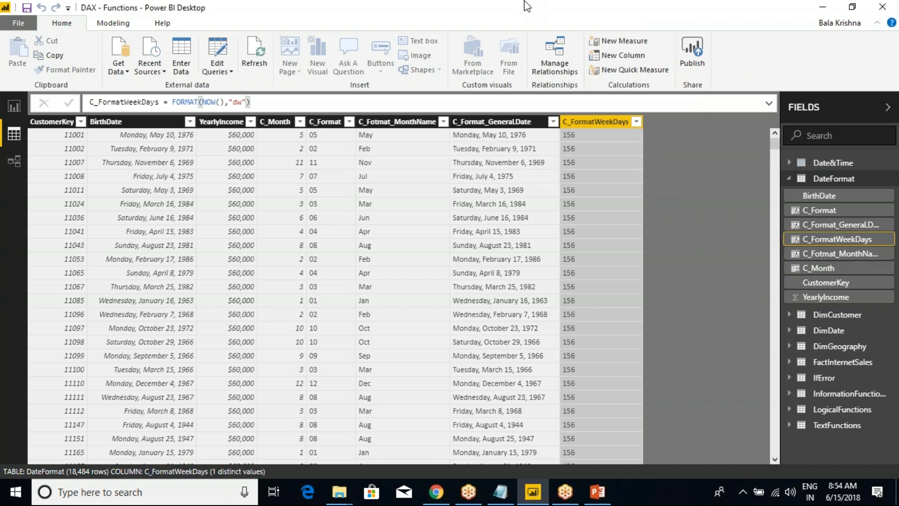
- Switch to Chrome and open the reference page on custom date and time formats for the FORMAT function
key("Left")
key("Left")
key("Left")
left_click(447, 498)
scroll(253, 290, "down", 1)
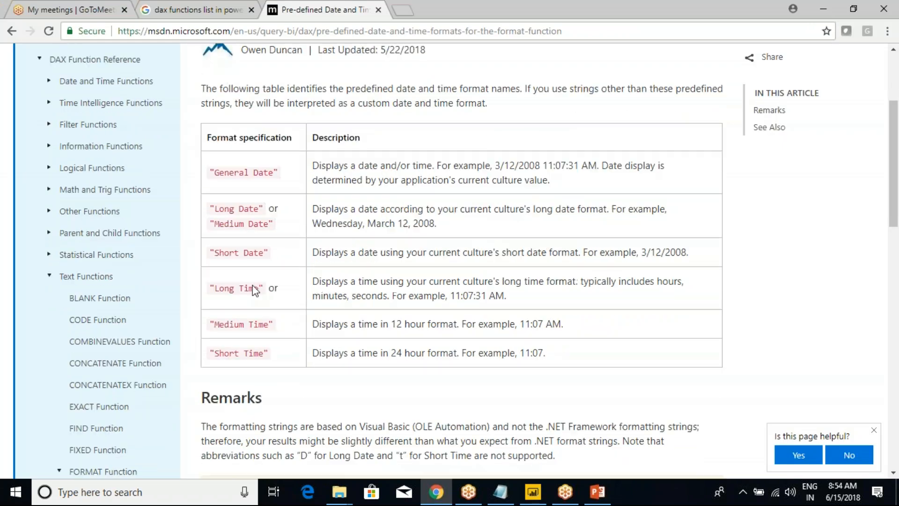
scroll(253, 289, "down", 6)
scroll(257, 239, "up", 5)
scroll(257, 239, "up", 4)
scroll(244, 216, "down", 1)
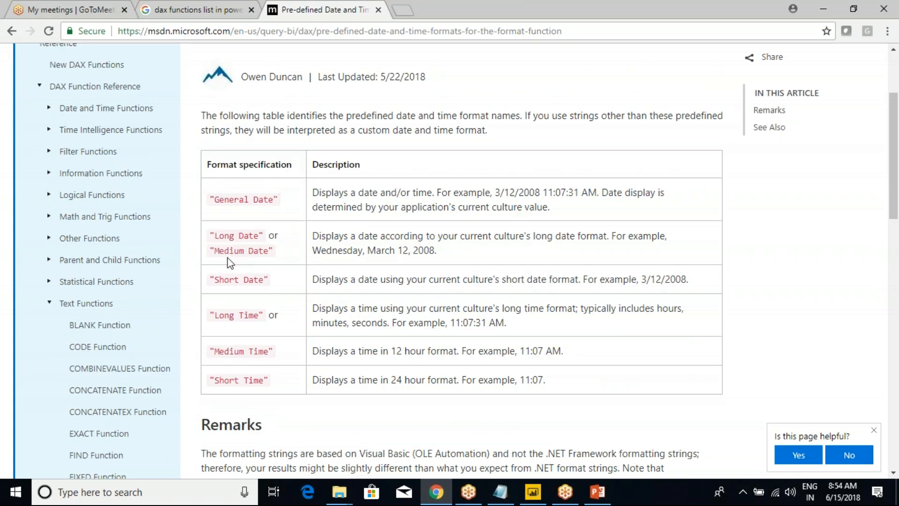
scroll(228, 263, "down", 4)
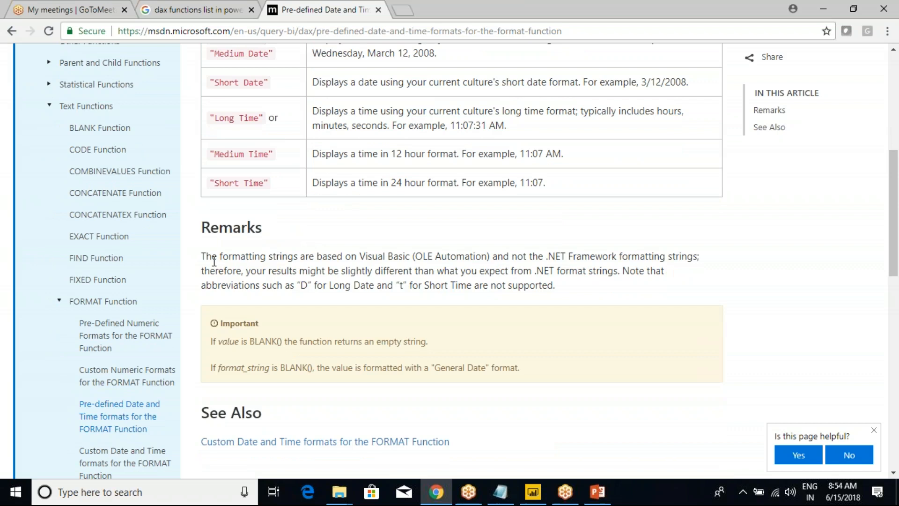
scroll(214, 261, "down", 3)
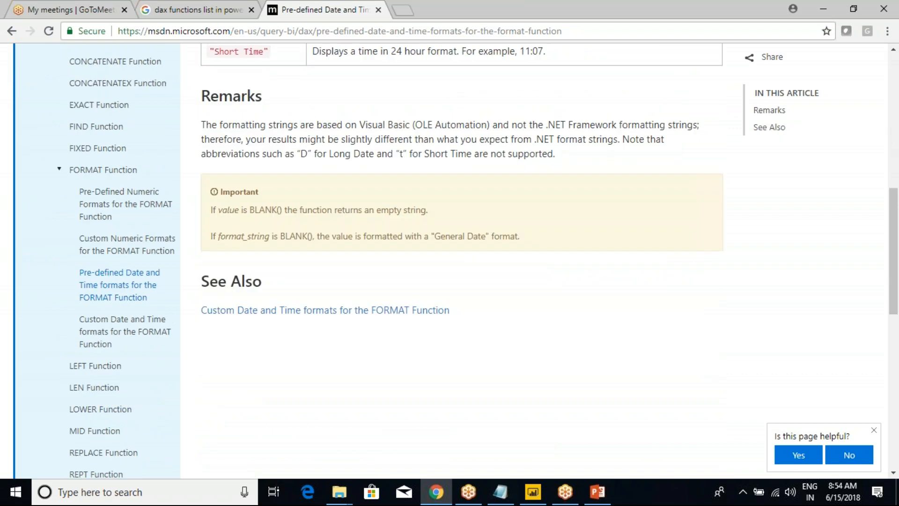
left_click(98, 333)
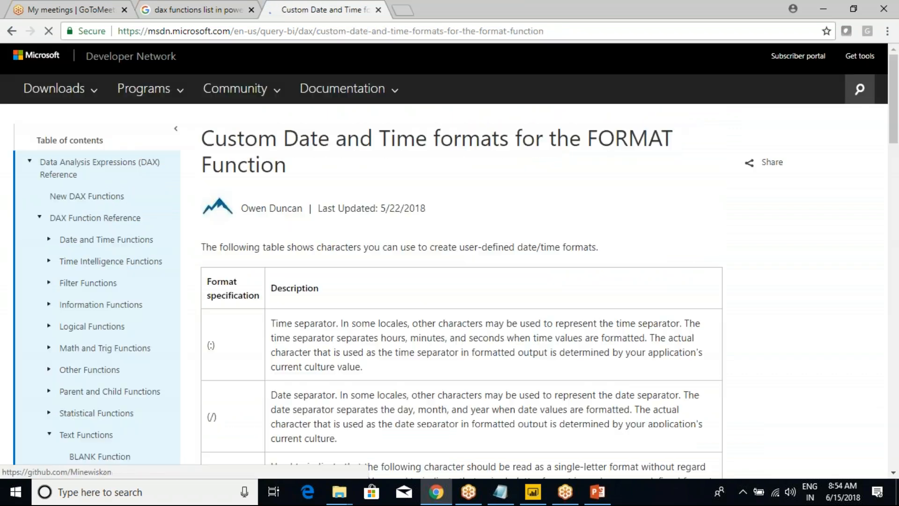
- Examine the descriptions of the d, dd, ddd and dddd day format specifications in the custom formats table
scroll(274, 239, "down", 4)
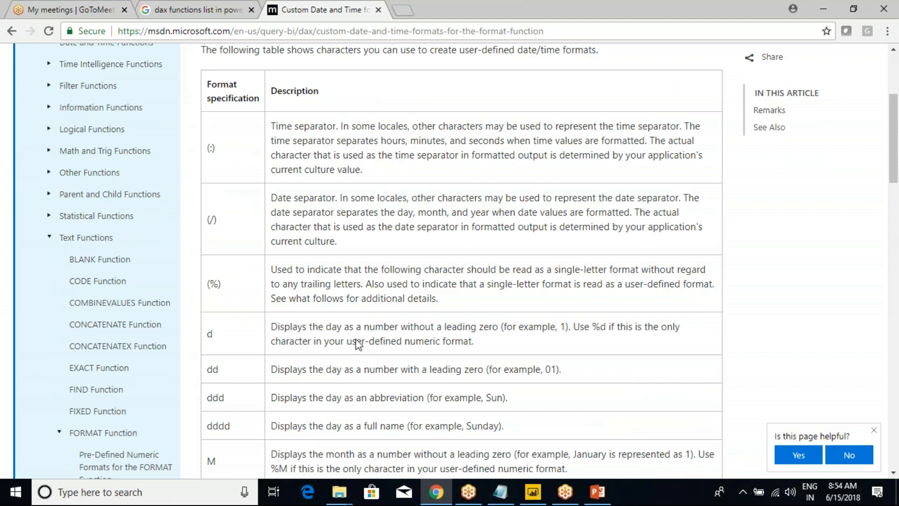
left_click_drag(454, 397, 502, 398)
left_click_drag(206, 397, 503, 426)
left_click(503, 426)
double_click(217, 426)
left_click_drag(466, 427, 507, 397)
left_click(486, 397)
double_click(216, 399)
double_click(213, 369)
left_click_drag(546, 370, 552, 369)
double_click(210, 334)
left_click(389, 328)
- Switch to Power BI Desktop and change the format string in the C_FormatWeekDays formula to "d"
key("alt+Tab")
left_click(249, 102)
key("BackSpace")
key("BackSpace")
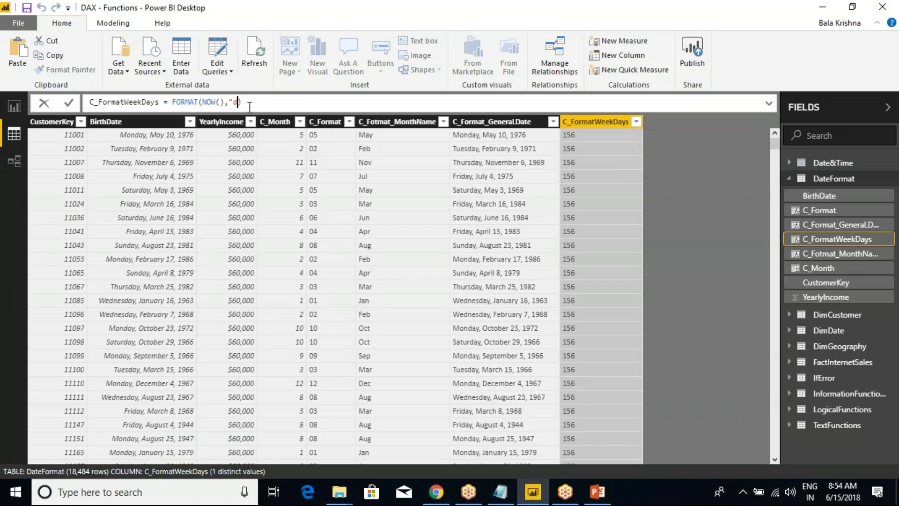
type("\"")
key("Return")
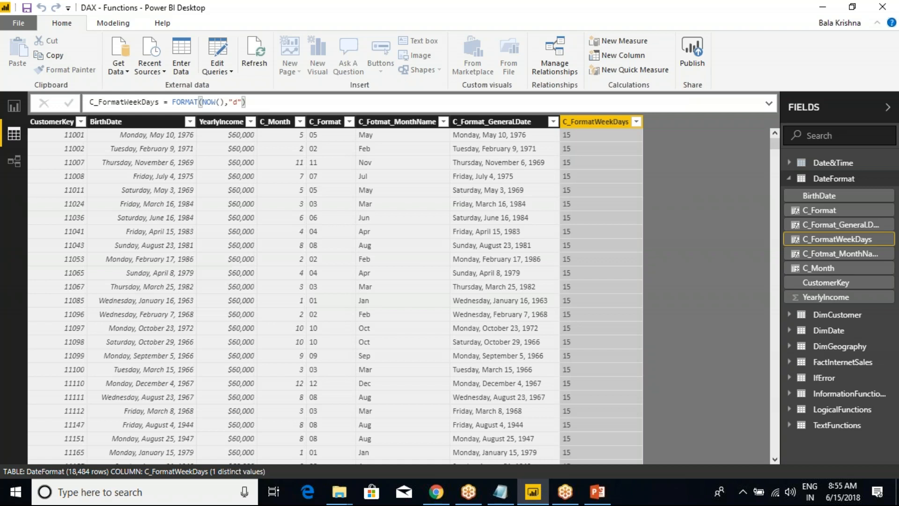
- Switch to Chrome and compare the d, dd, ddd and dddd descriptions in the custom date formats table
key("alt+Tab")
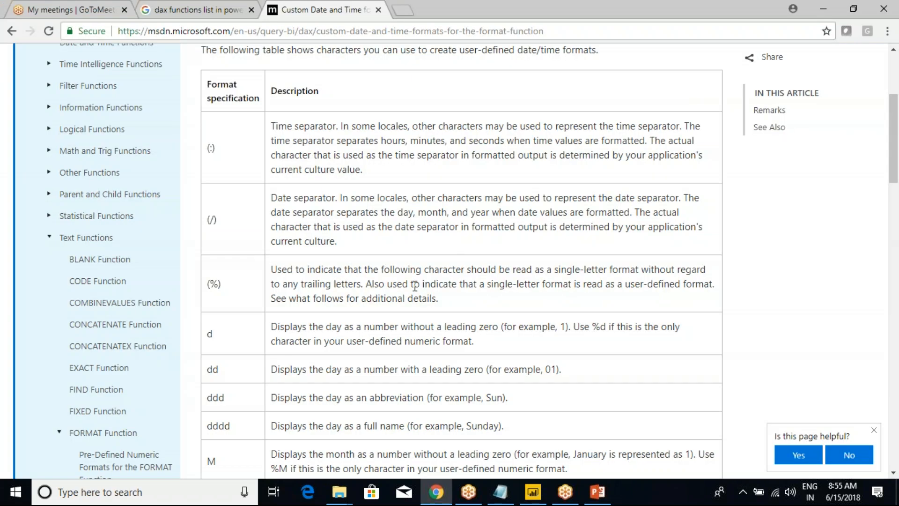
left_click_drag(326, 328, 392, 332)
left_click(391, 332)
left_click_drag(328, 329, 368, 332)
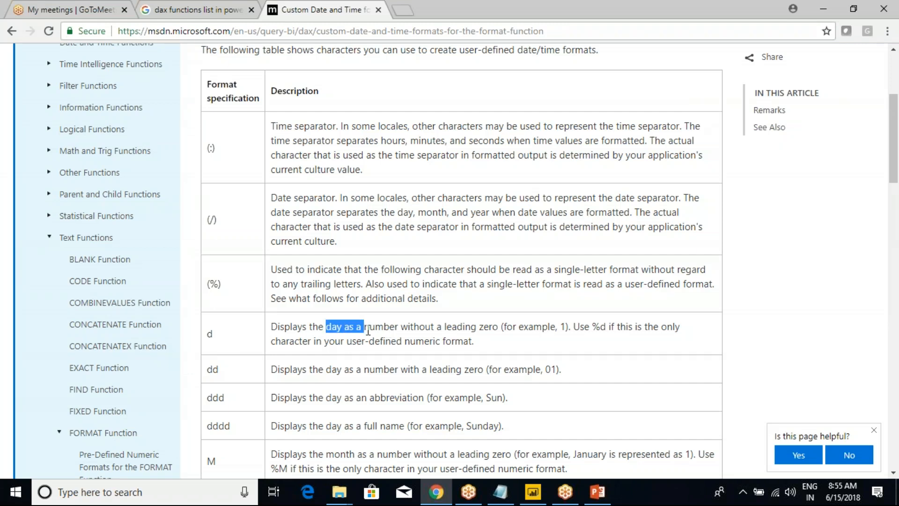
left_click_drag(317, 370, 372, 370)
left_click(373, 370)
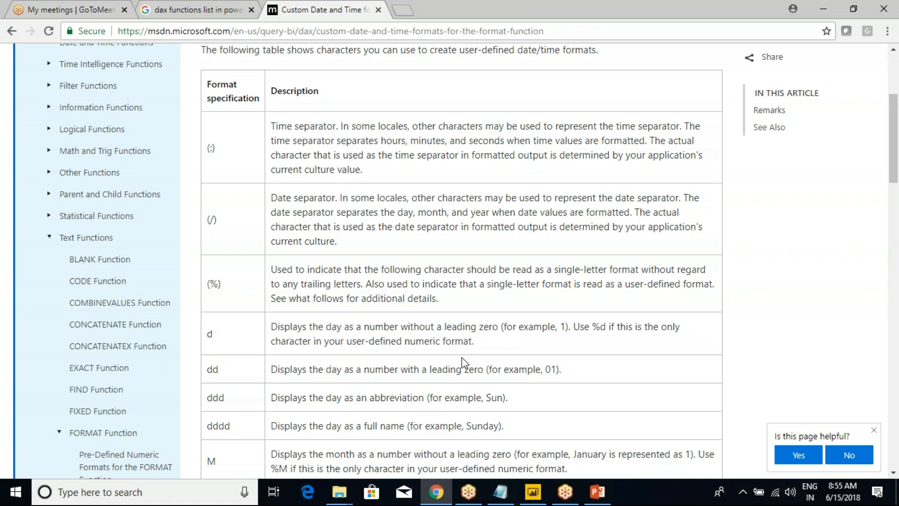
left_click_drag(380, 401, 420, 398)
left_click(420, 398)
left_click_drag(341, 325, 434, 367)
left_click(434, 367)
left_click_drag(213, 398, 333, 427)
left_click(333, 427)
- Switch to Power BI Desktop and change the format string in the C_FormatWeekDays formula to "ddd"
key("alt+Tab")
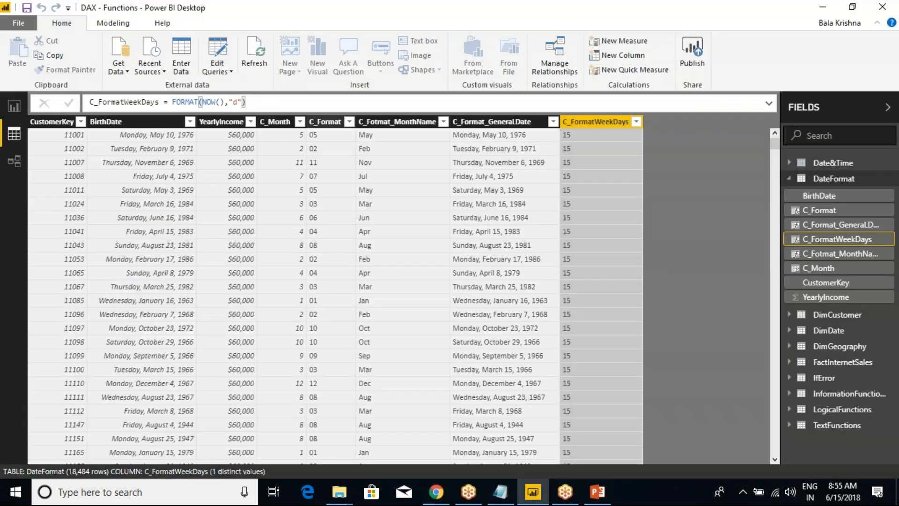
left_click(238, 101)
type("dd")
key("Return")
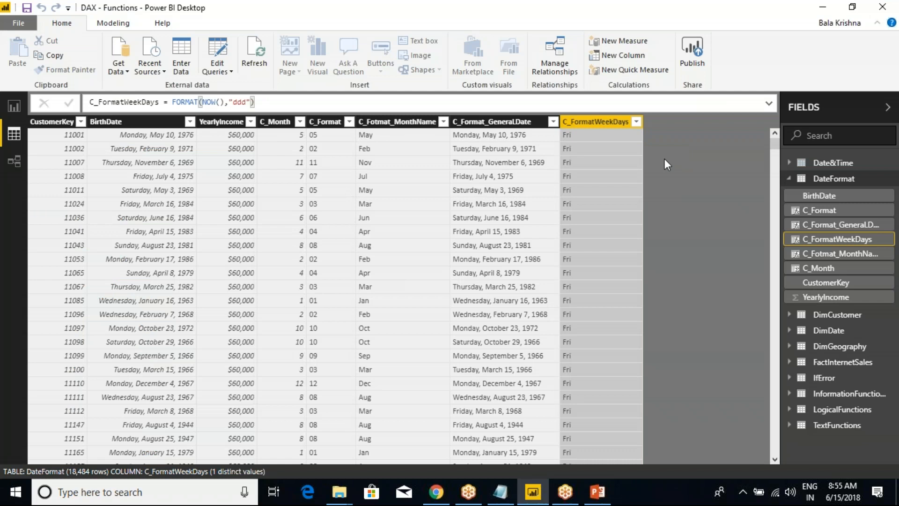
- Change the format string in the C_FormatWeekDays formula to "dddd"
left_click(243, 101)
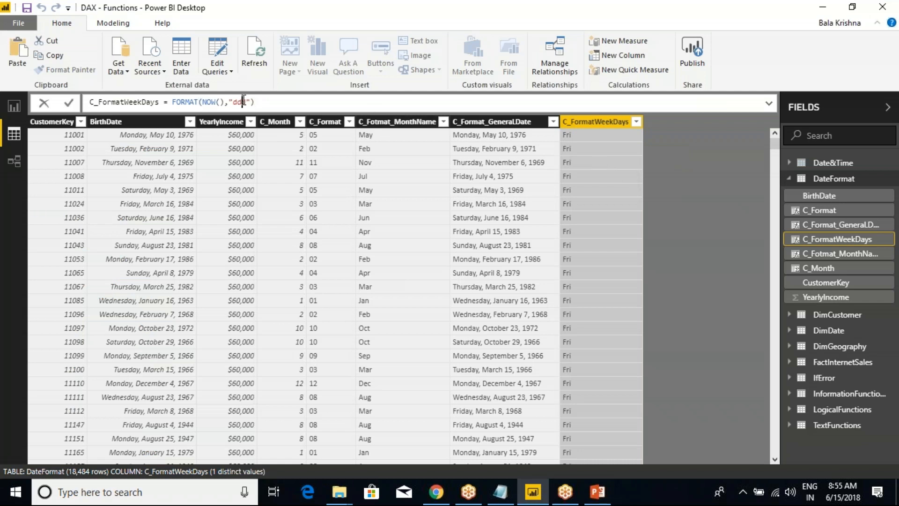
type("d")
key("Return")
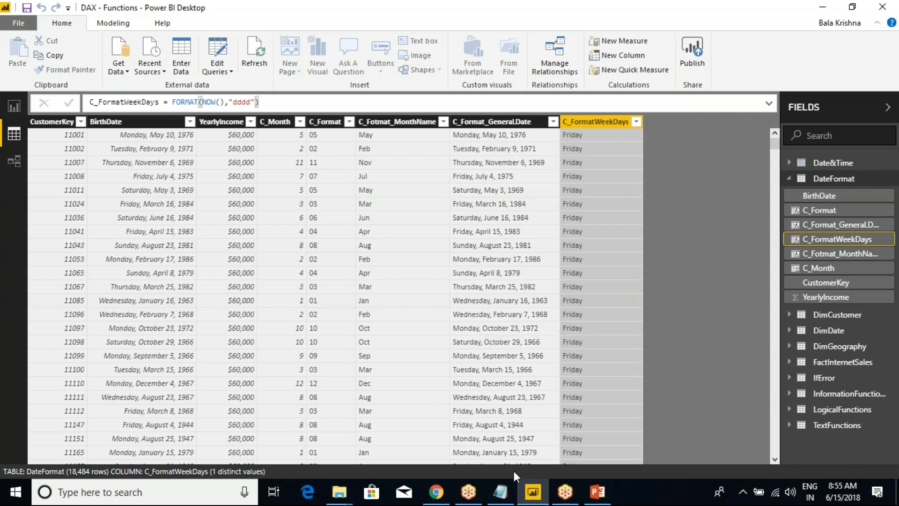
- Switch to Chrome and examine the day and month format specifications, d to dddd and M to MMMM, in the custom formats table
left_click(441, 471)
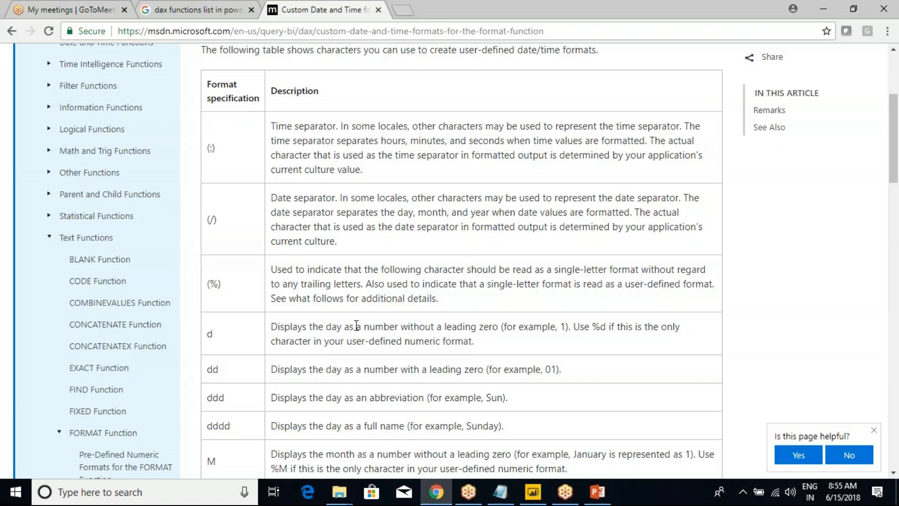
scroll(234, 305, "down", 2)
left_click_drag(209, 269, 323, 360)
scroll(324, 360, "down", 3)
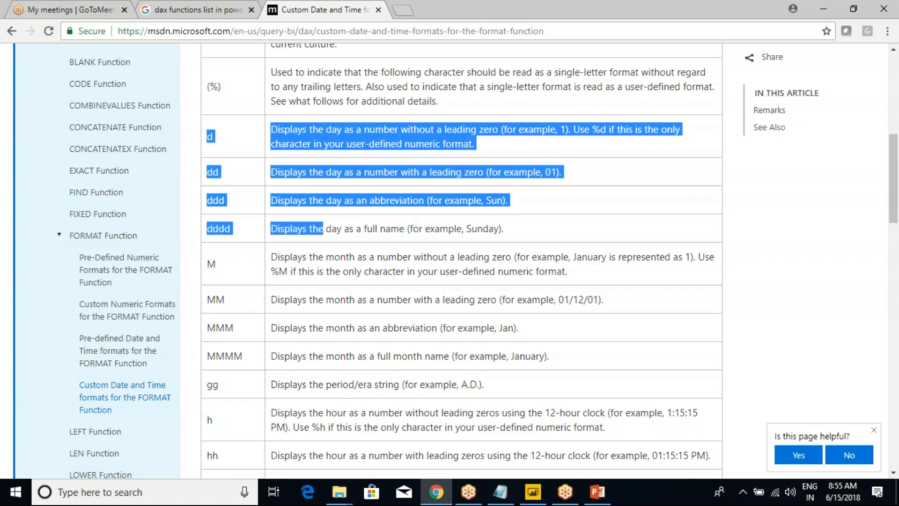
left_click_drag(209, 328, 483, 355)
double_click(232, 356)
left_click_drag(207, 148, 221, 219)
left_click(211, 269)
left_click_drag(209, 265, 235, 355)
scroll(231, 369, "down", 7)
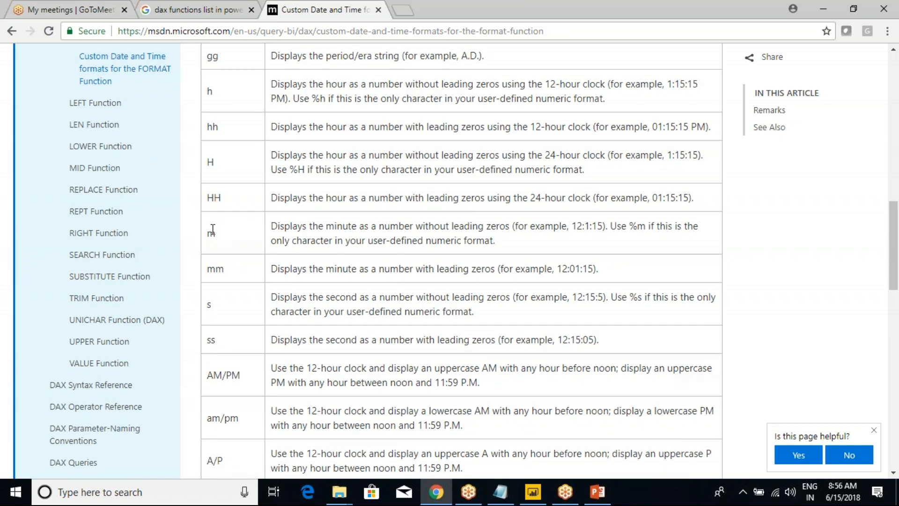
- Examine the descriptions of the minute format specifications m and mm and the AM/PM entry
left_click_drag(214, 234, 366, 227)
left_click(363, 229)
double_click(215, 268)
left_click(457, 270)
mouse_move(557, 268)
left_mouse_down()
mouse_move(600, 266)
mouse_move(570, 270)
left_mouse_up()
left_click(599, 265)
double_click(215, 268)
scroll(520, 264, "down", 3)
left_click_drag(209, 245, 237, 243)
left_click(237, 243)
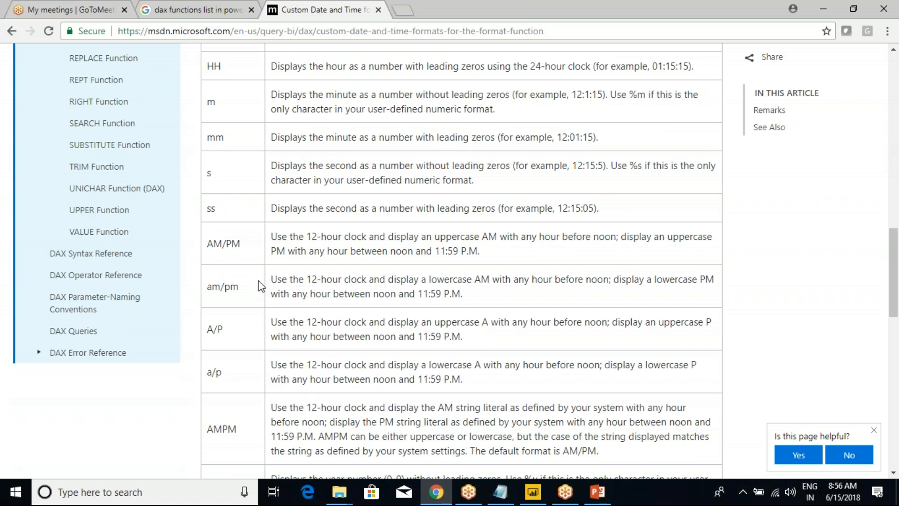
- Compare the AM/PM and am/pm descriptions, look through the remaining year and timezone formats, and return to the day and month formats
left_click_drag(213, 287, 239, 287)
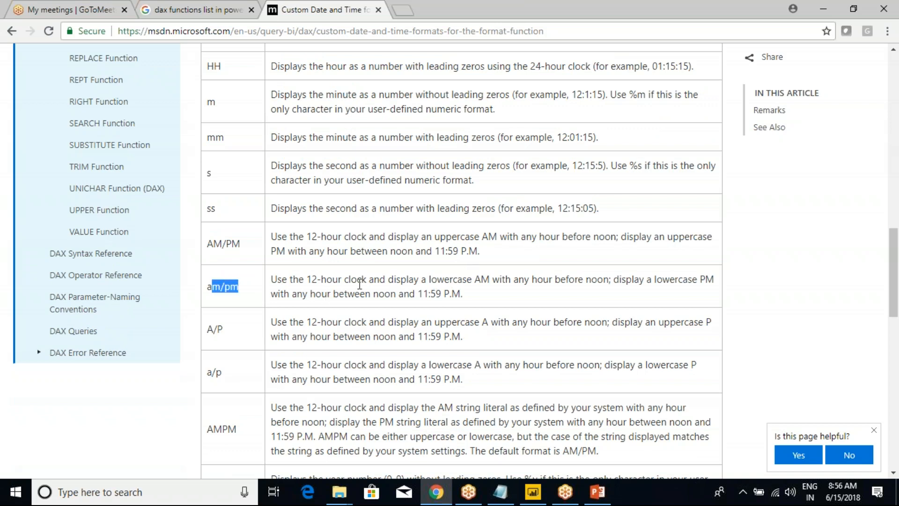
left_click(308, 238)
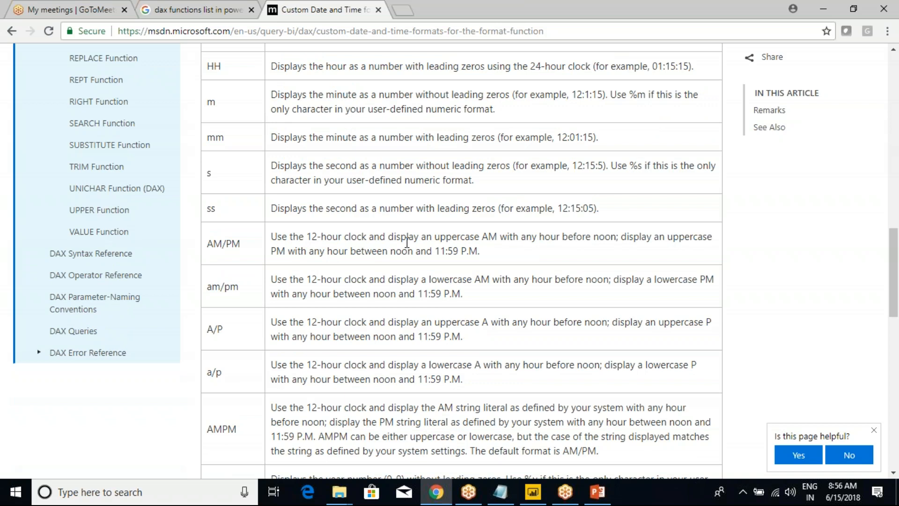
double_click(447, 279)
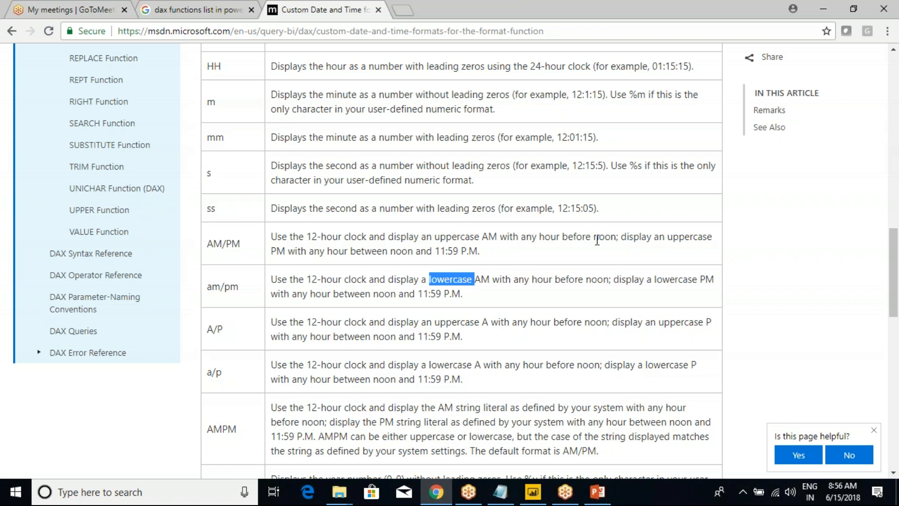
double_click(686, 279)
scroll(370, 264, "down", 3)
scroll(365, 264, "down", 4)
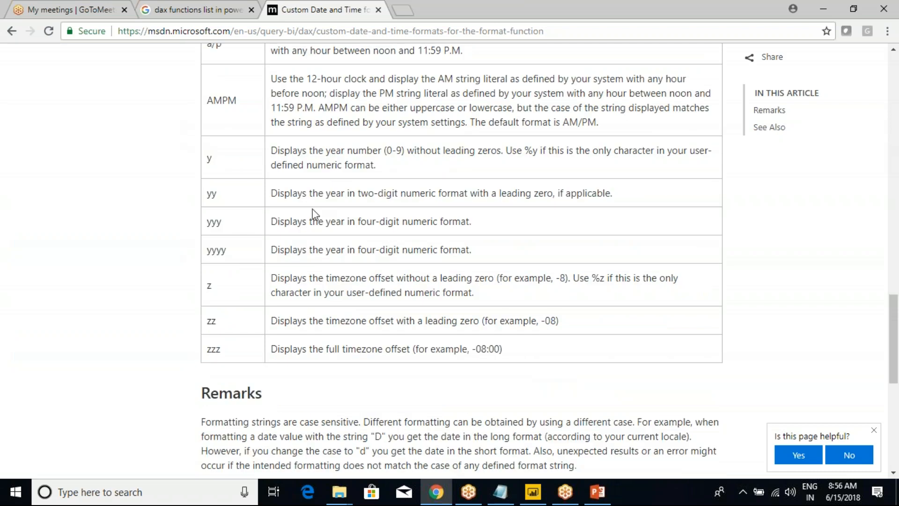
scroll(344, 267, "up", 12)
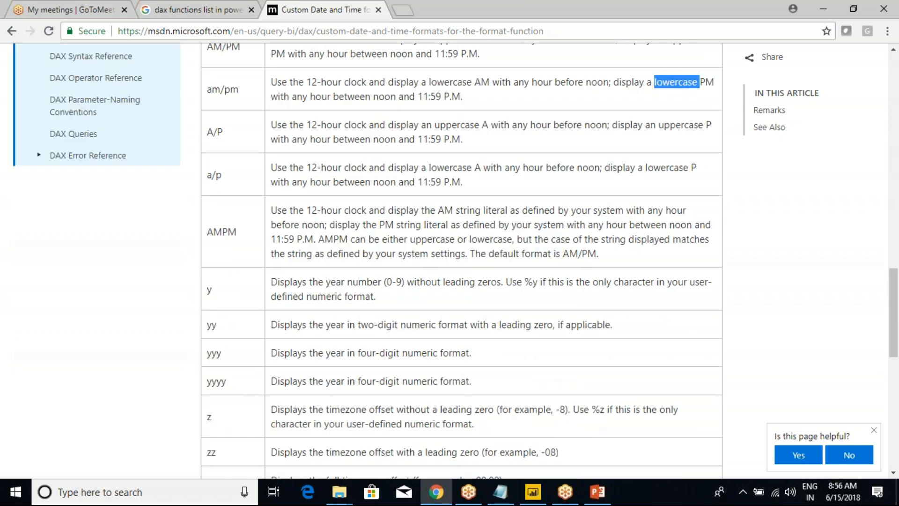
scroll(329, 266, "up", 10)
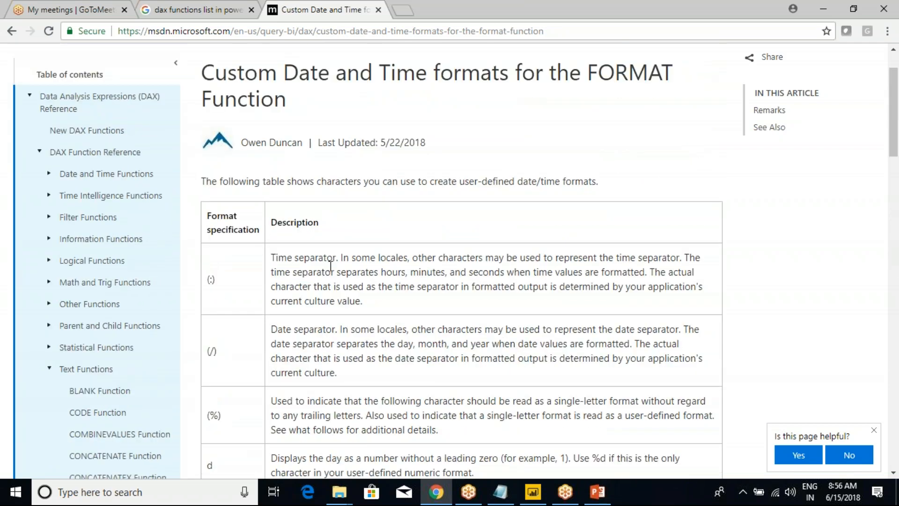
scroll(331, 265, "down", 4)
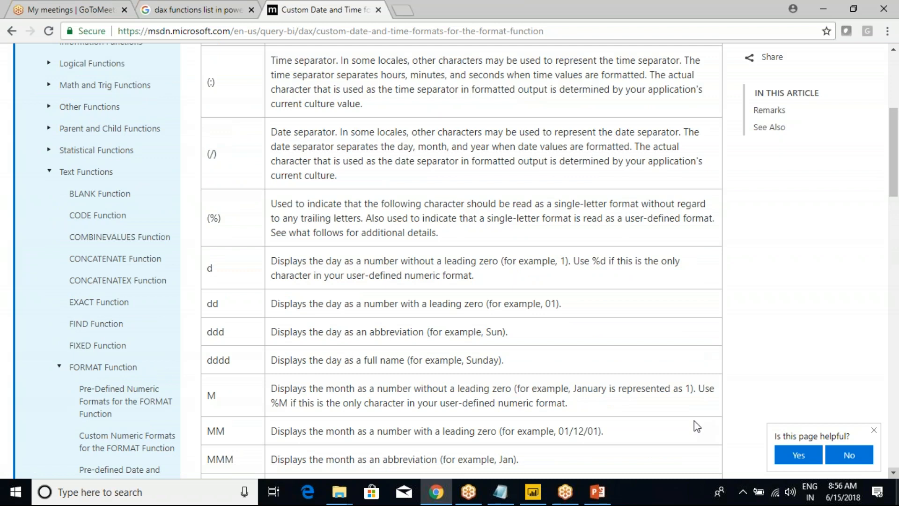
scroll(113, 359, "down", 1)
scroll(266, 320, "down", 3)
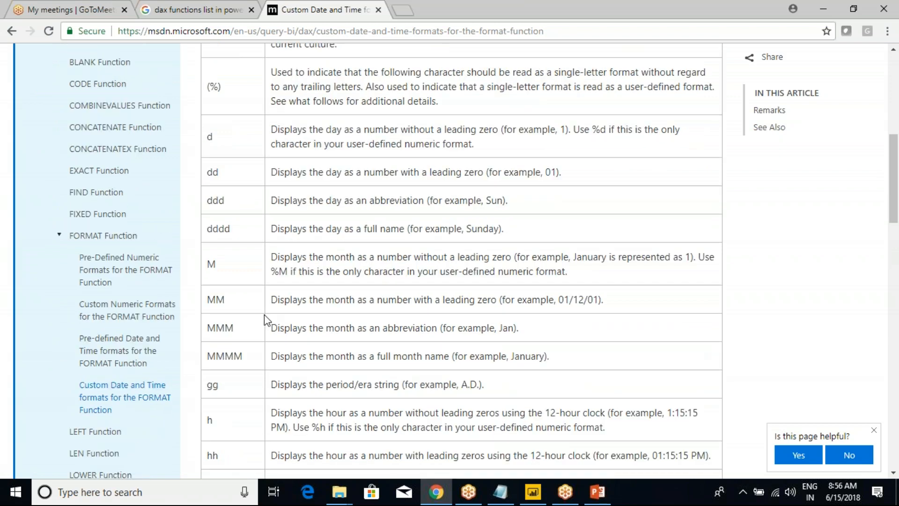
- Switch to Power BI Desktop and select the YearlyIncome column in the DateFormat table
mouse_move(533, 492)
left_click(549, 461)
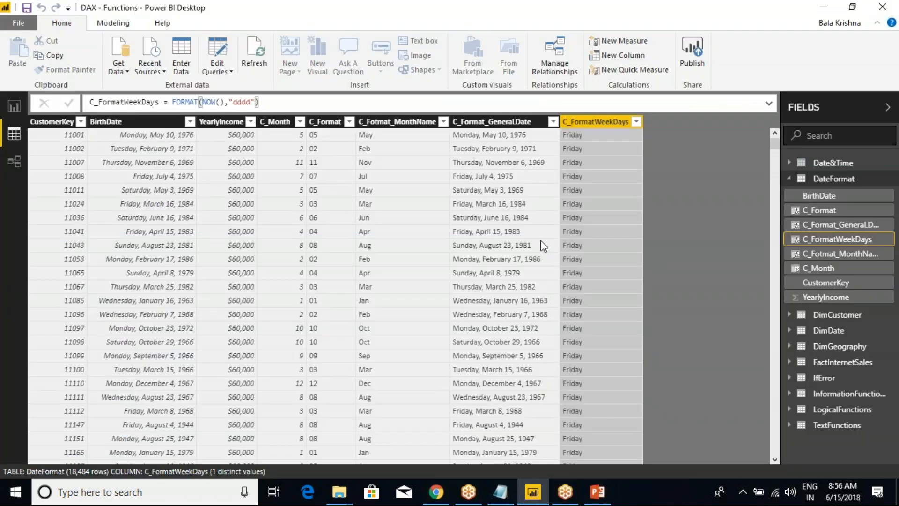
left_click(220, 122)
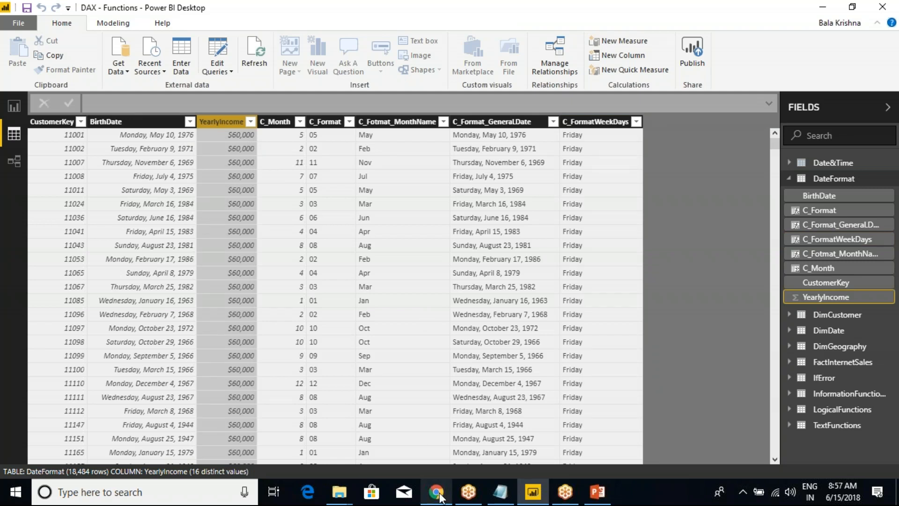
- Switch to Chrome, open the reference page on pre-defined numeric formats for the FORMAT function, and select the "Currency" format name
mouse_move(436, 492)
left_click(440, 449)
left_click(105, 278)
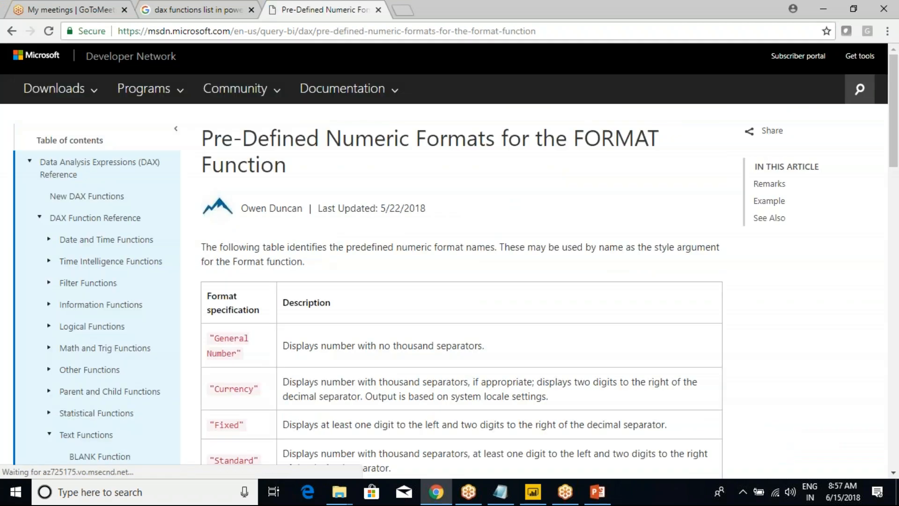
scroll(289, 296, "down", 1)
scroll(242, 222, "down", 2)
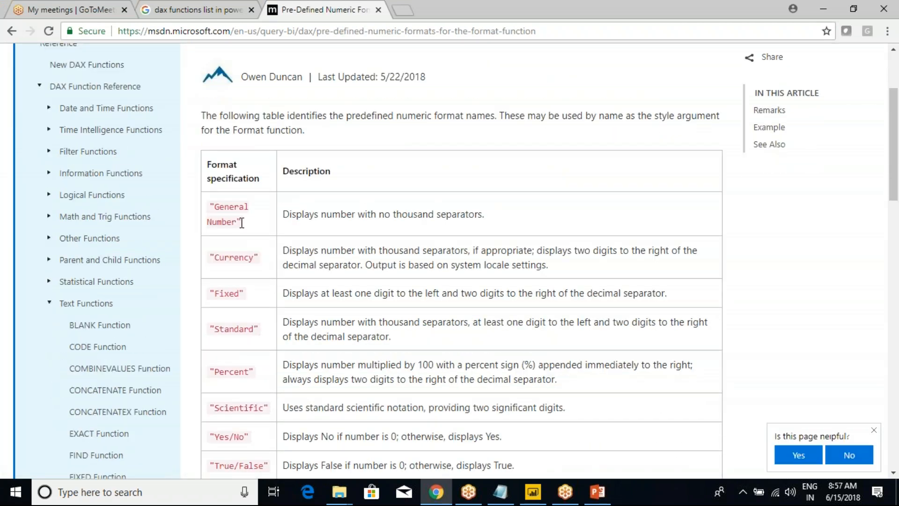
left_click_drag(210, 257, 263, 256)
- Switch to Power BI Desktop and start a new DateFormat calculated column, C_Format_Numeric, using FORMAT with DateFormat[YearlyIncome] as its value
key("alt+Tab")
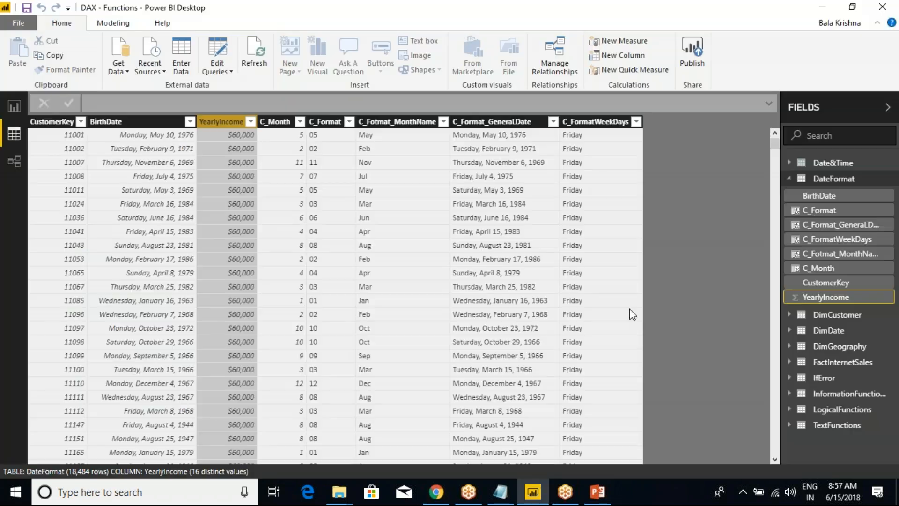
left_click(596, 123)
right_click(596, 123)
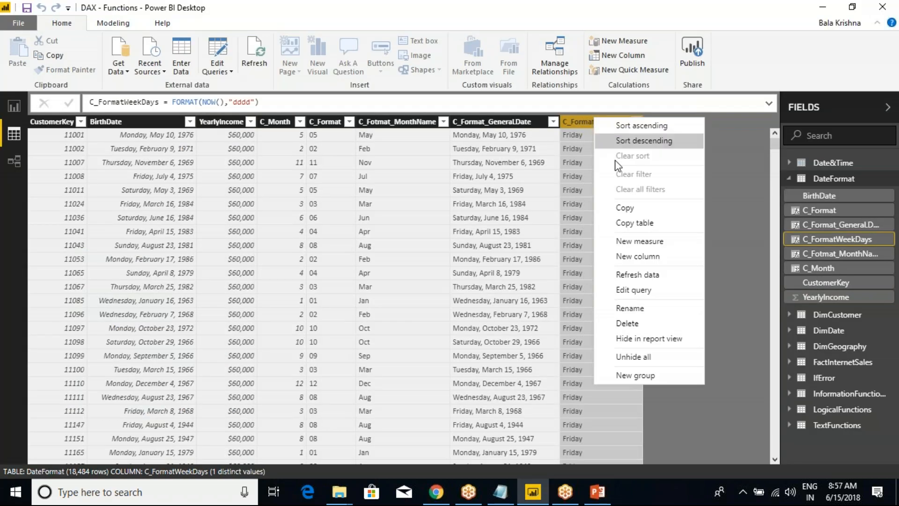
left_click(627, 255)
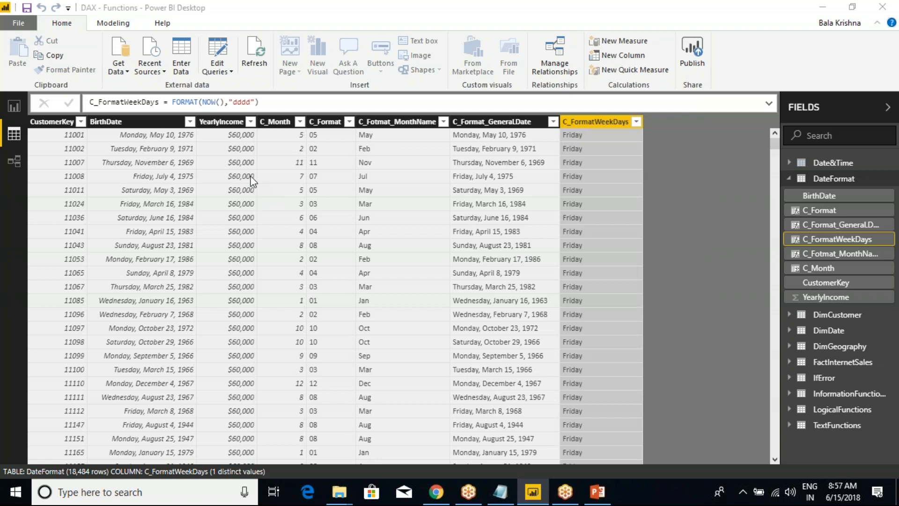
key("ctrl+a")
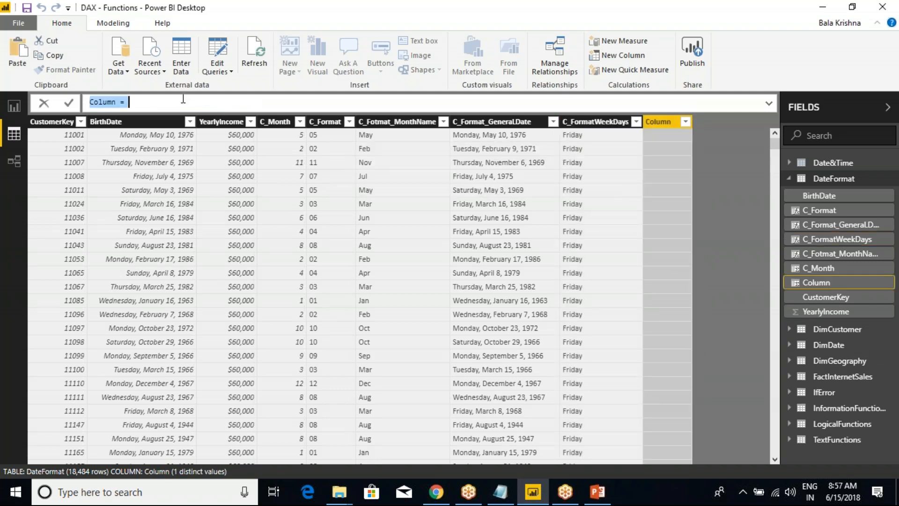
type("C_")
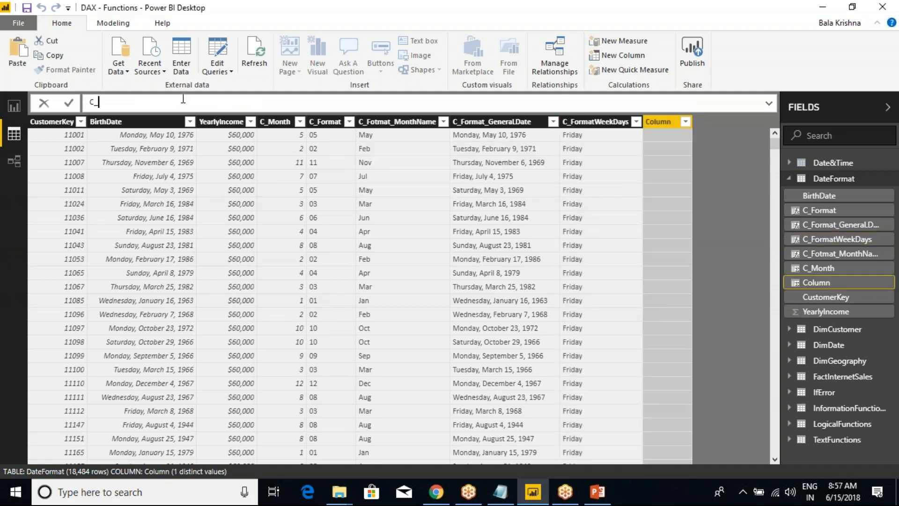
type("Format_Numeric = forma")
key("Tab")
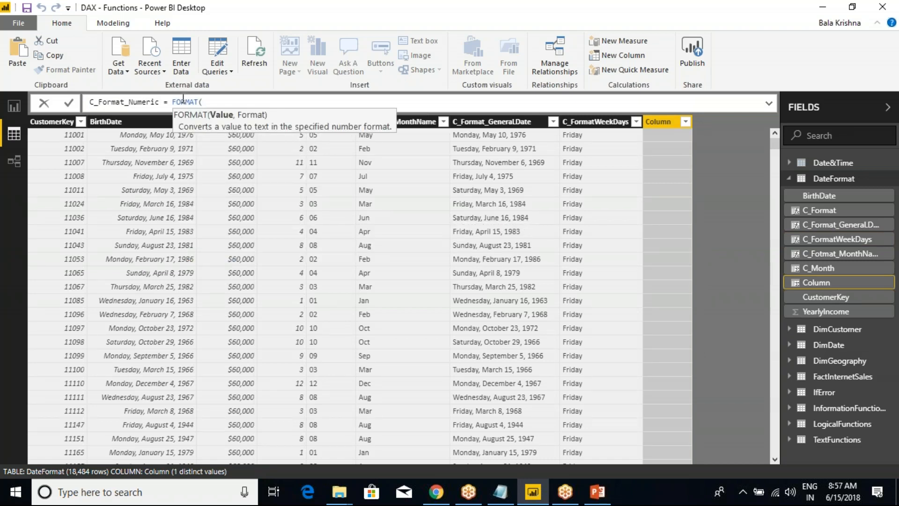
type("inco")
key("Tab")
- Complete the C_Format_Numeric formula with the format string "Currency" and commit it
type(",\"Long Date\"")
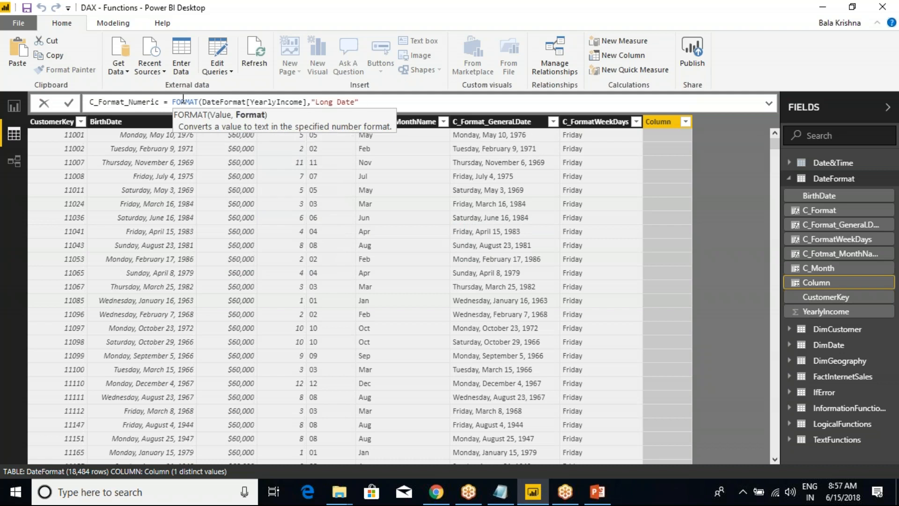
key("alt+Tab")
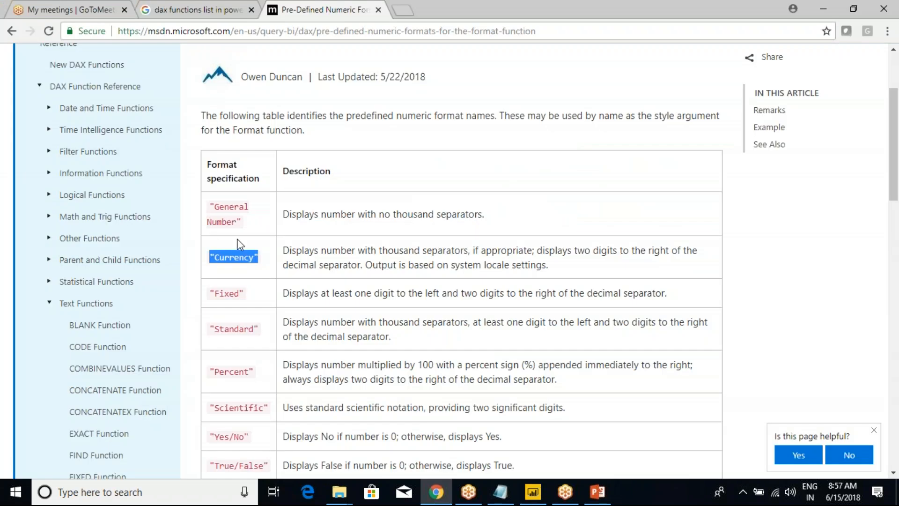
key("alt+Tab")
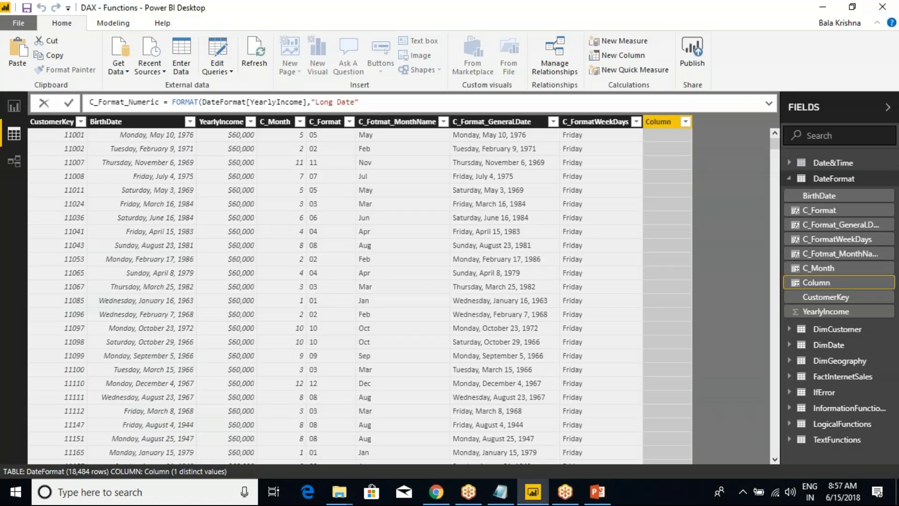
left_click_drag(370, 102, 311, 102)
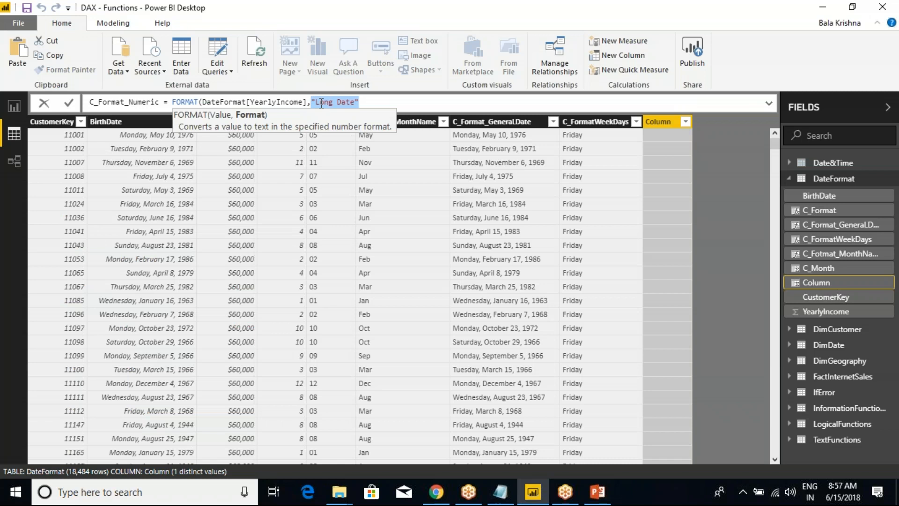
type("\"Currency\"")
type(")")
key("Return")
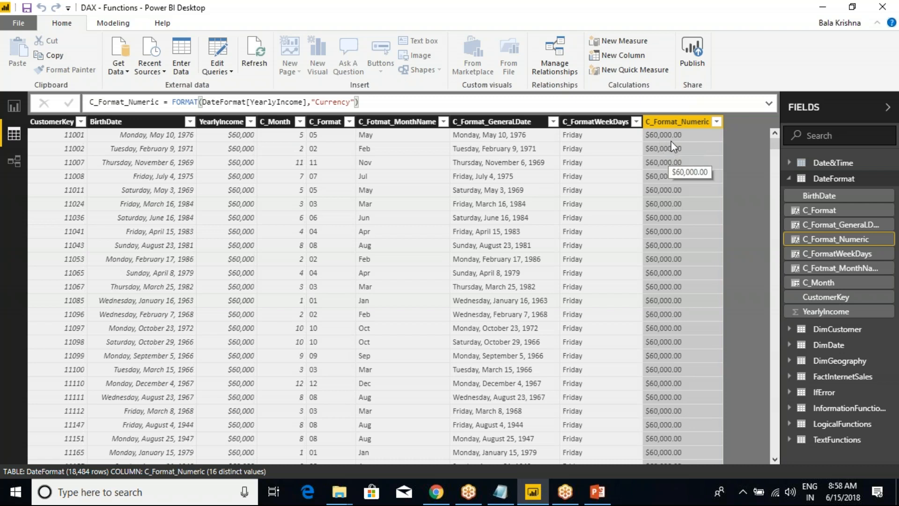
- Switch to Chrome, copy the "General Number" format name from the pre-defined numeric formats table, and return to Power BI Desktop
key("alt+Tab")
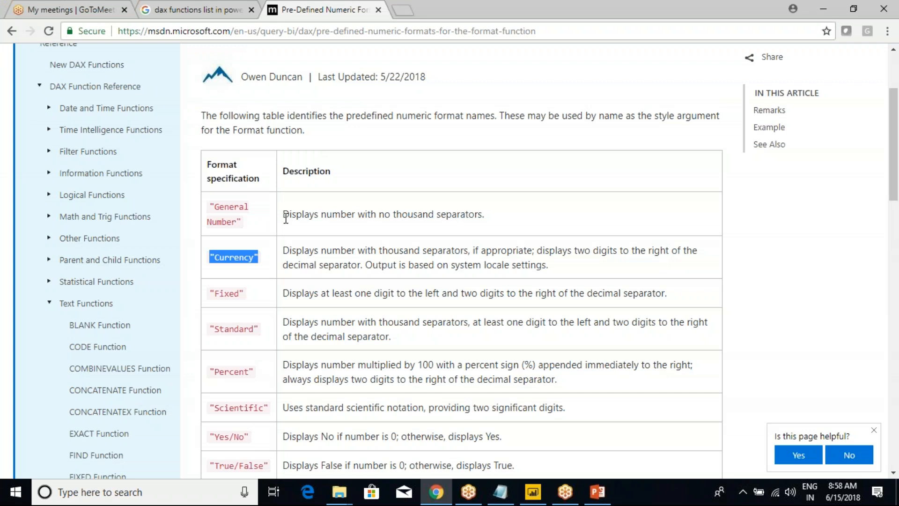
left_click(230, 218)
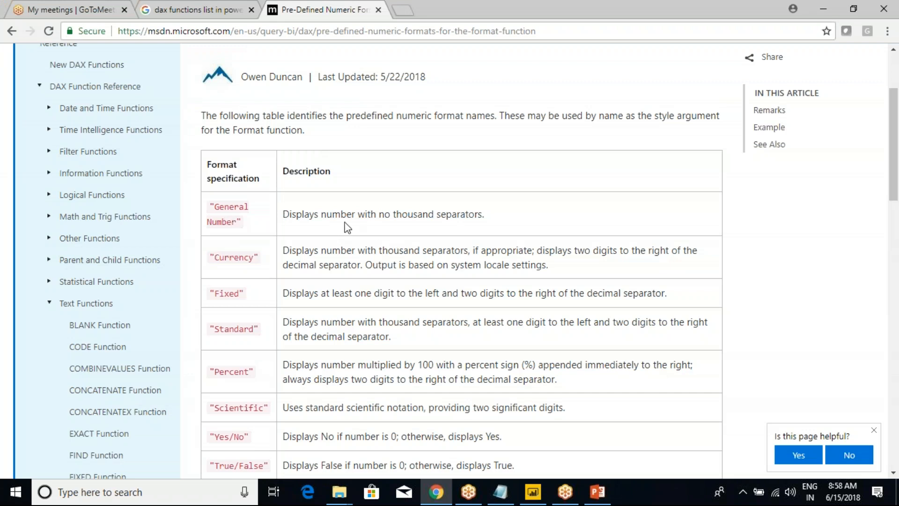
left_click_drag(211, 206, 245, 220)
key("ctrl+c")
key("alt+Tab")
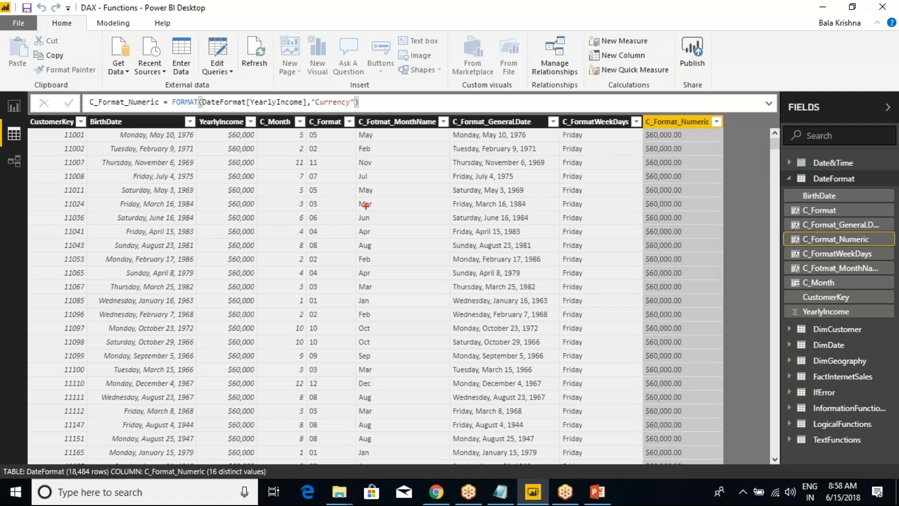
- Draw the sample number 10,000 over the table with the red screen pen and clear the annotation
left_click_drag(257, 202, 260, 233)
mouse_move(269, 202)
left_mouse_down()
mouse_move(295, 202)
mouse_move(261, 201)
left_mouse_up()
left_click_drag(313, 219, 314, 234)
left_click_drag(331, 198, 382, 198)
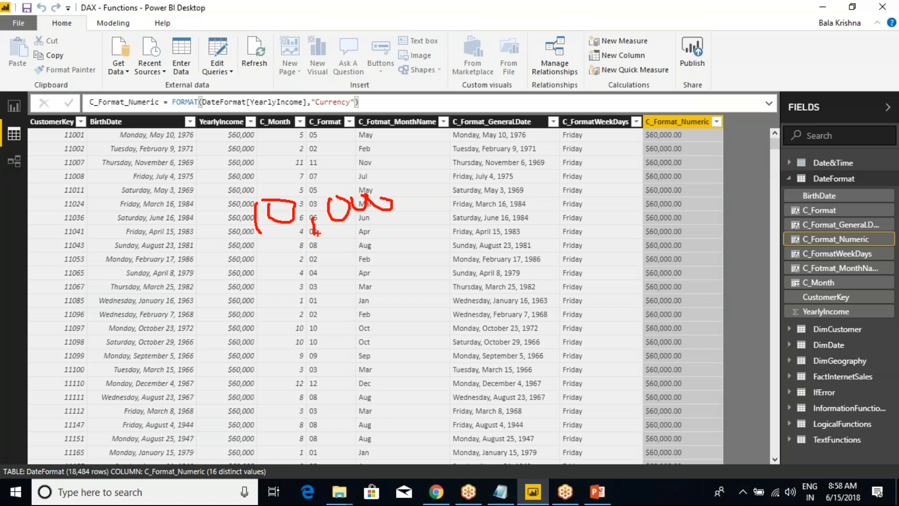
key("Escape")
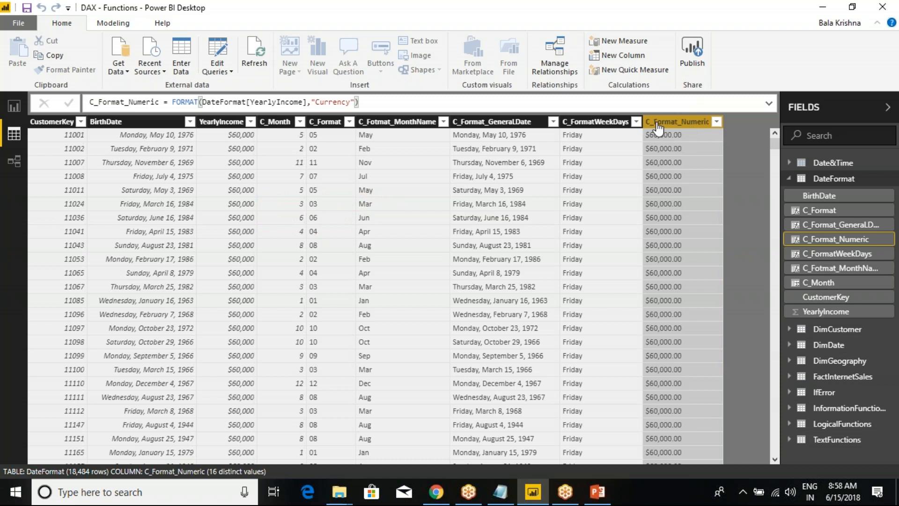
- Replace the format string in the C_Format_Numeric formula with "General Number" and commit it
left_click_drag(355, 102, 313, 102)
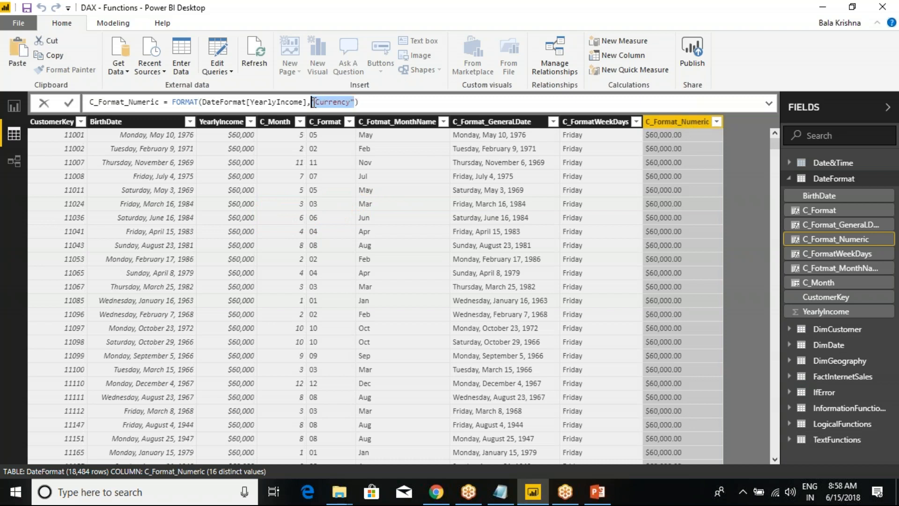
key("ctrl+v")
left_click(411, 102)
key("Return")
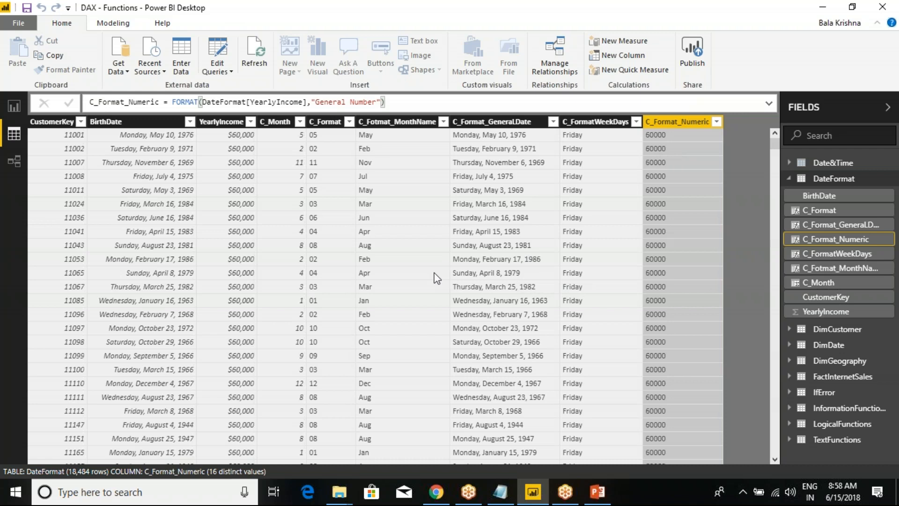
- Switch to Chrome and examine the pre-defined numeric format names, from "General Number" through "Percent" and "Scientific" to "True/False"
left_click(436, 492)
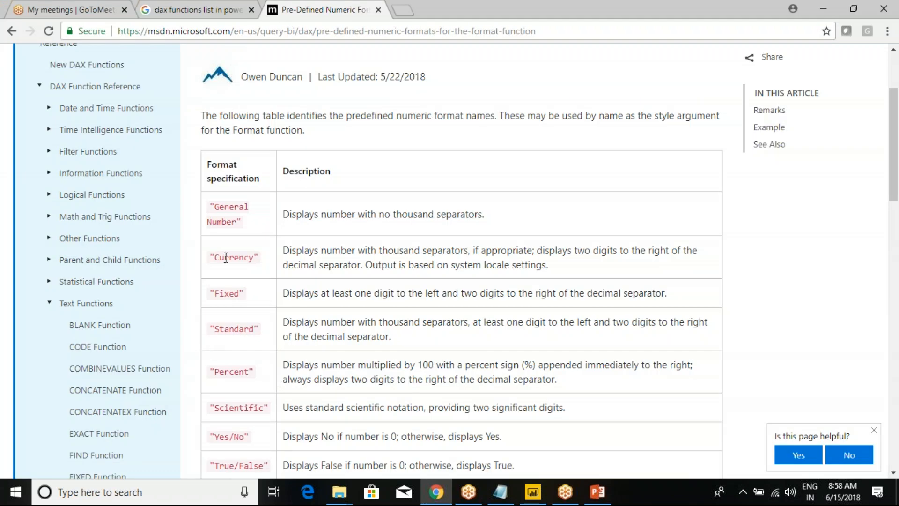
double_click(219, 208)
left_click(228, 240)
double_click(234, 331)
scroll(246, 304, "down", 3)
left_click(225, 236)
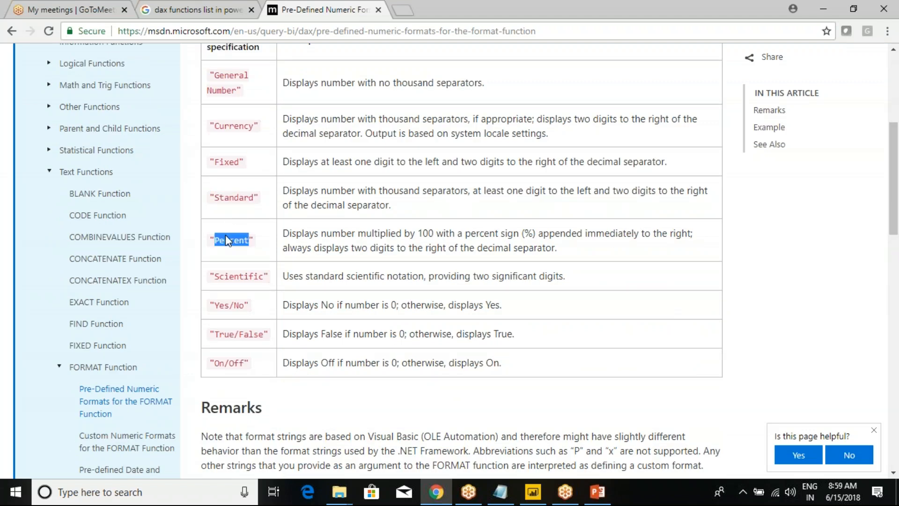
left_click(236, 277)
double_click(237, 277)
left_click(216, 307)
left_click_drag(210, 335, 244, 336)
left_click(244, 335)
- Copy the "Percent" format name, switch to Power BI Desktop, replace the C_Format_Numeric format string with it, and commit the formula
left_click_drag(212, 240, 255, 235)
key("ctrl+c")
key("alt+Tab")
left_click_drag(385, 102, 308, 102)
key("ctrl+v")
left_click(358, 103)
key("Return")
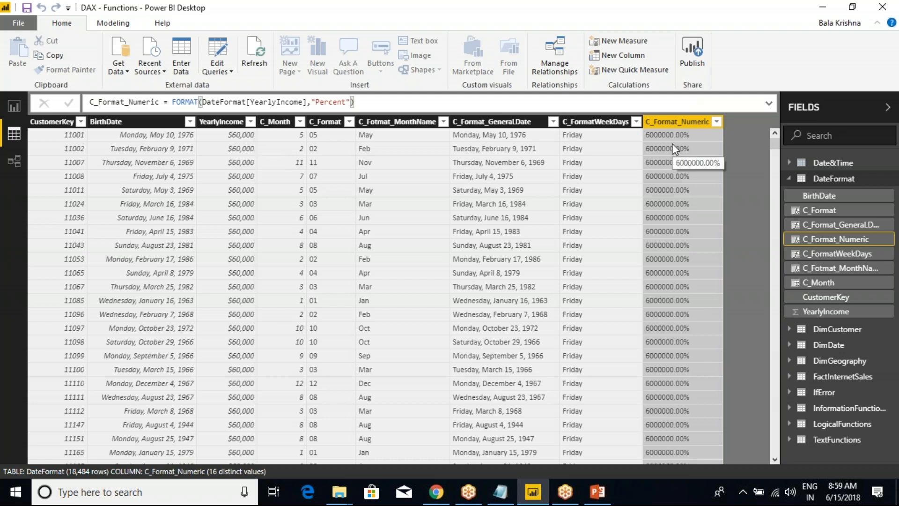
- Mark the first row's YearlyIncome and C_Format_Numeric values with the red screen pen and clear the marks
left_click_drag(232, 140, 258, 139)
left_click_drag(638, 140, 678, 140)
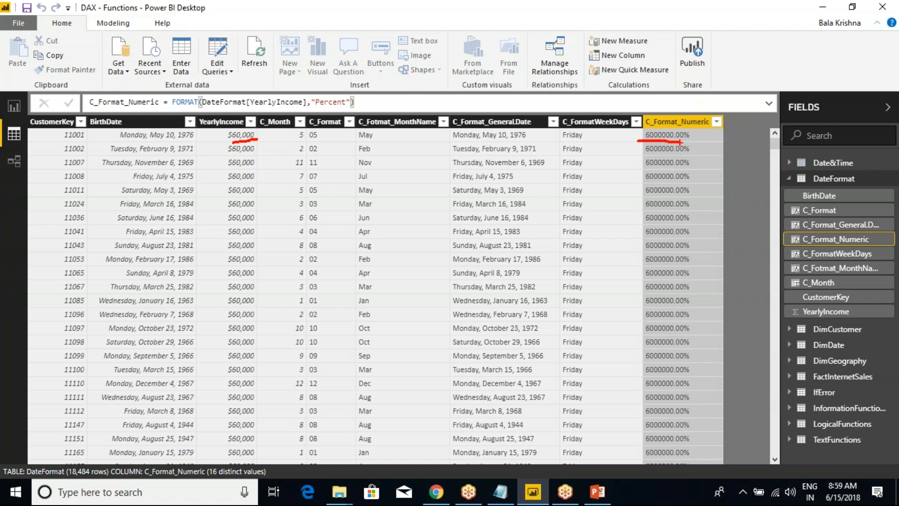
left_click_drag(659, 140, 653, 149)
key("Escape")
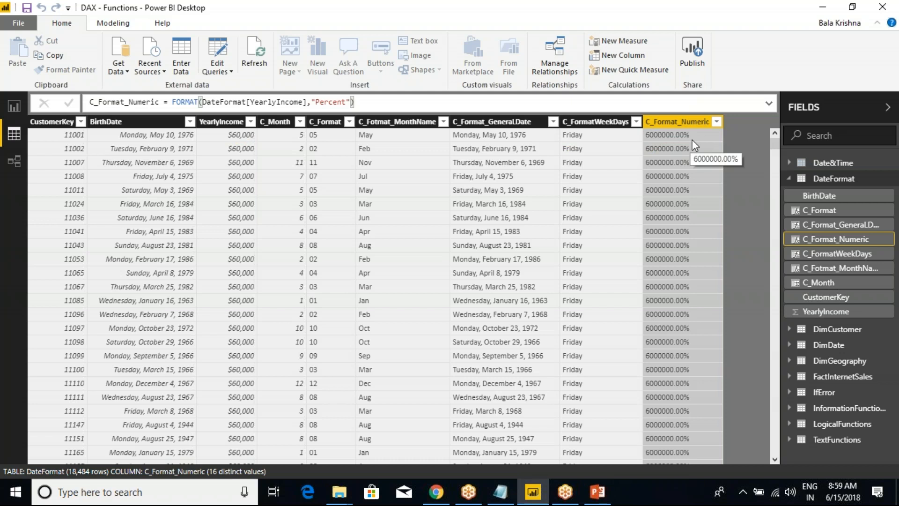
- Switch to Chrome and examine the remarks, example formulas and example results on the pre-defined numeric formats page
key("alt+Tab")
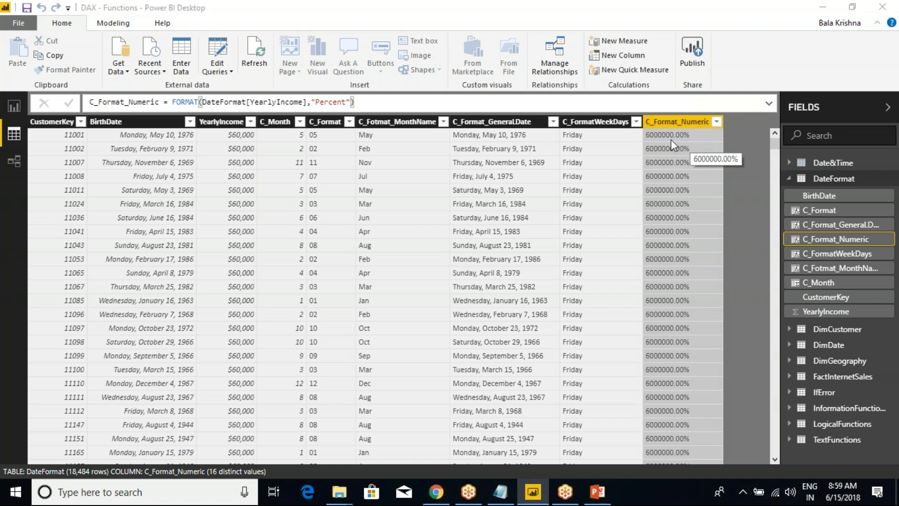
left_click(341, 214)
scroll(342, 214, "down", 3)
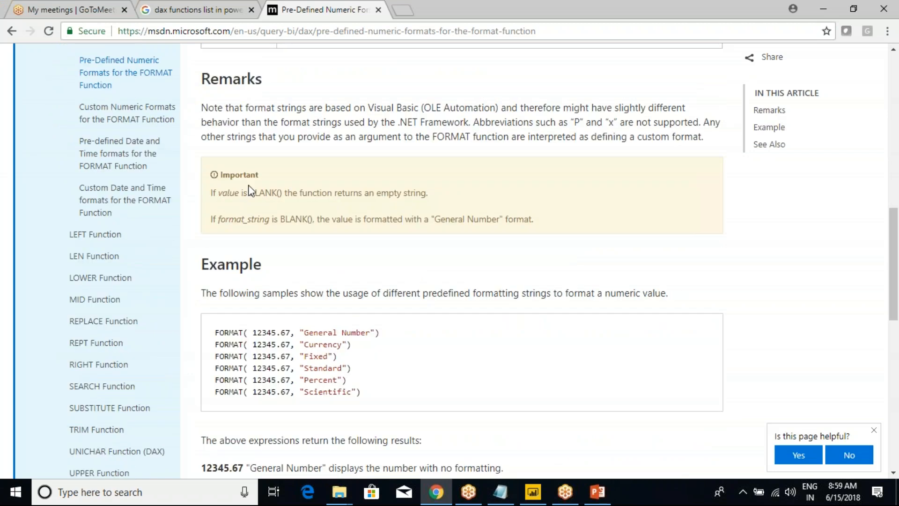
scroll(131, 171, "down", 3)
scroll(332, 210, "up", 2)
scroll(332, 209, "down", 2)
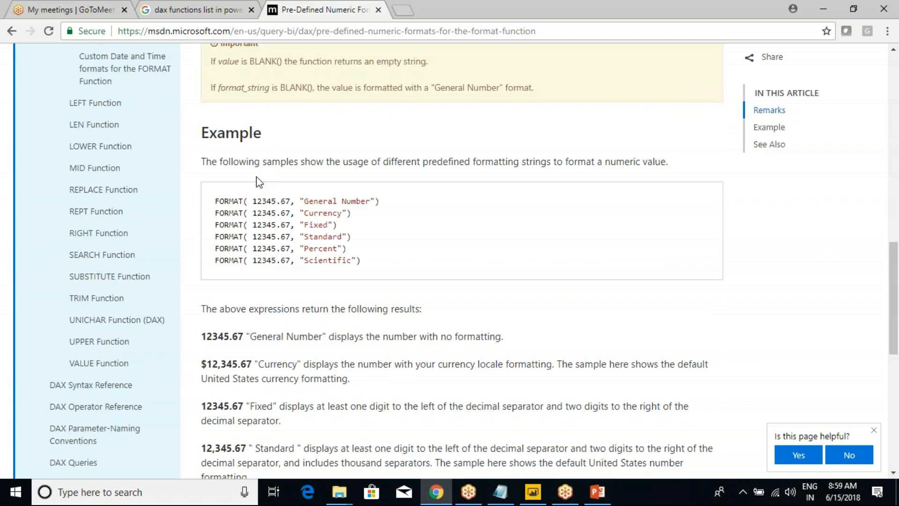
left_click_drag(228, 133, 274, 202)
scroll(285, 221, "down", 5)
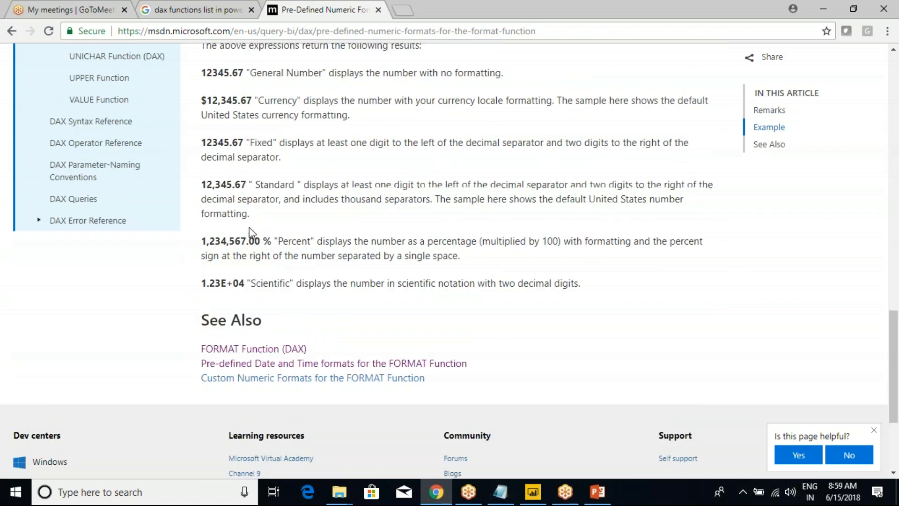
scroll(154, 173, "up", 11)
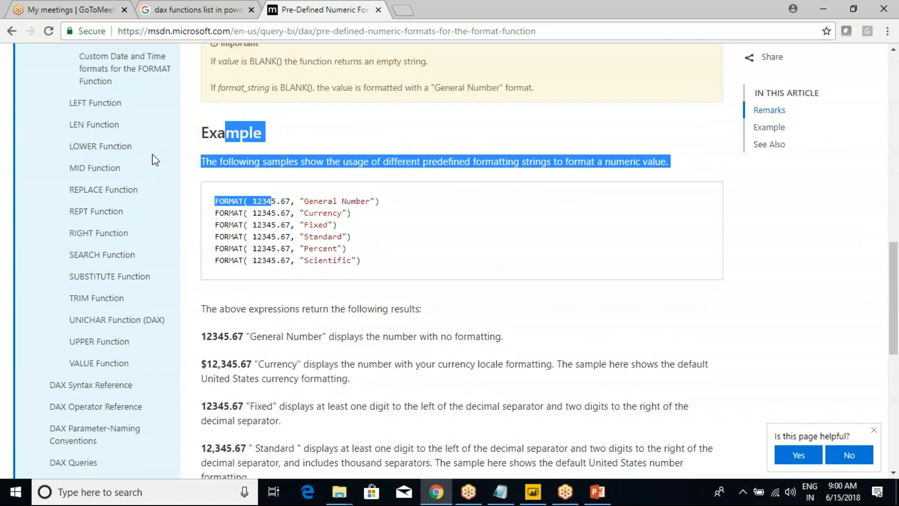
- Open the Custom Numeric Formats page for the FORMAT function and examine the None, 0, #, dot and % specifications
left_click(121, 245)
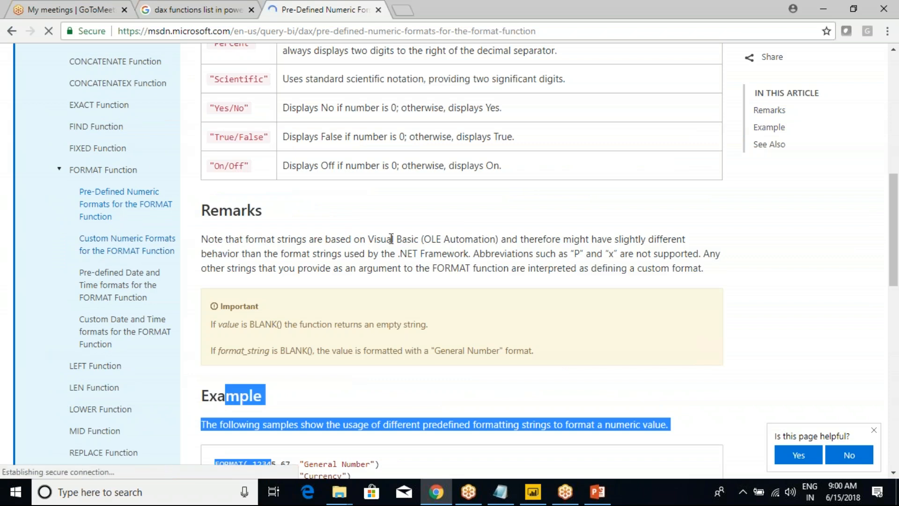
scroll(377, 208, "down", 4)
scroll(377, 210, "down", 3)
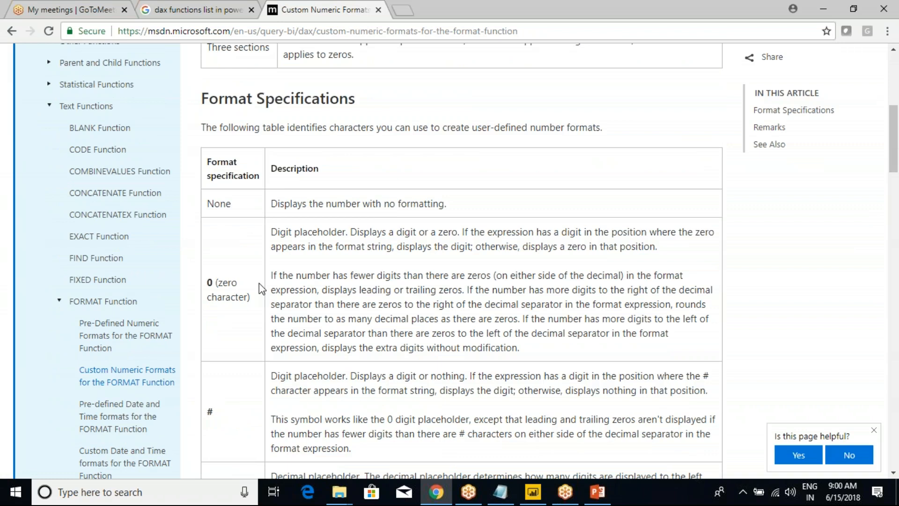
triple_click(225, 288)
left_click(238, 298)
double_click(228, 204)
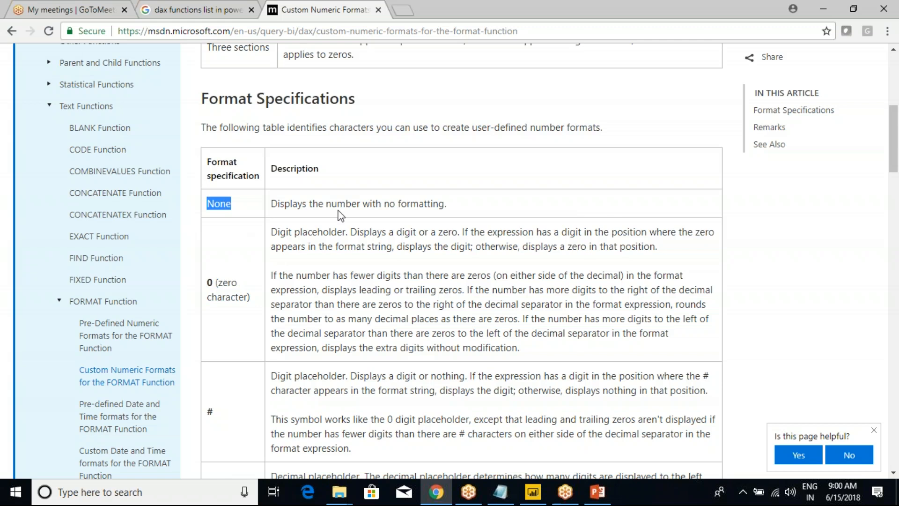
scroll(297, 220, "down", 2)
scroll(208, 164, "down", 5)
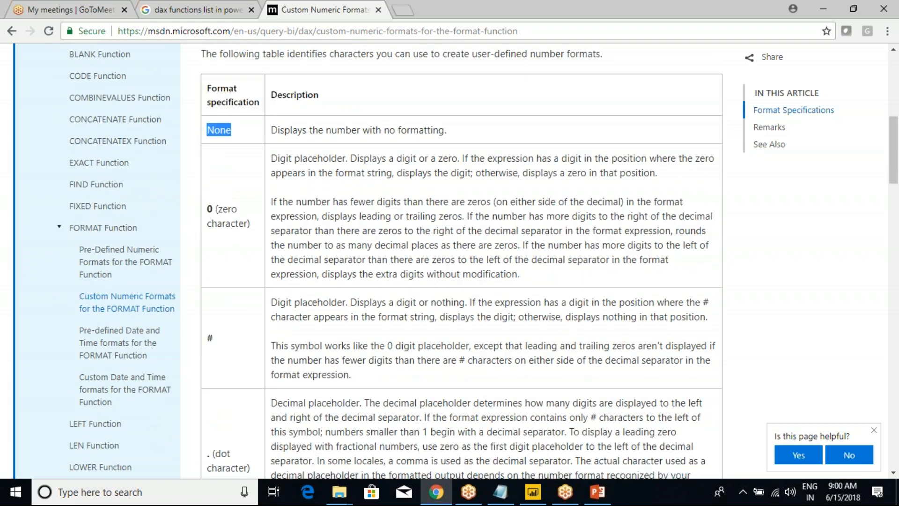
double_click(207, 151)
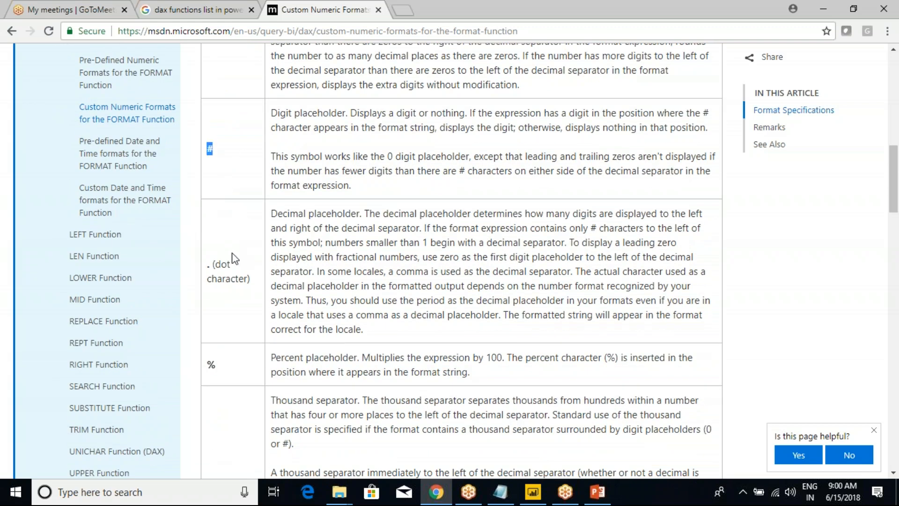
left_click_drag(208, 265, 229, 282)
left_click(229, 282)
double_click(210, 365)
- Examine the comma character specification and its three example format strings for 100 million
scroll(267, 276, "down", 6)
scroll(268, 259, "down", 2)
left_click_drag(209, 268, 263, 293)
left_click(264, 292)
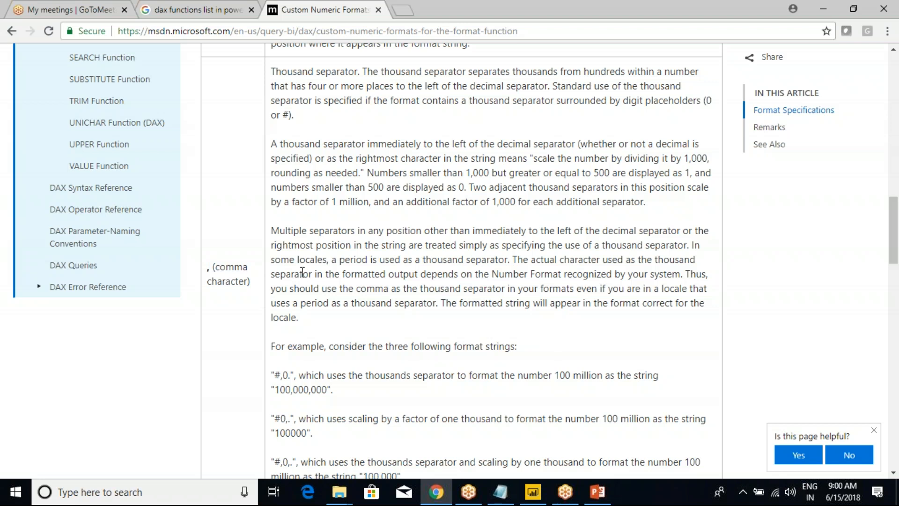
left_click_drag(289, 231, 533, 229)
left_click(533, 226)
scroll(533, 227, "down", 4)
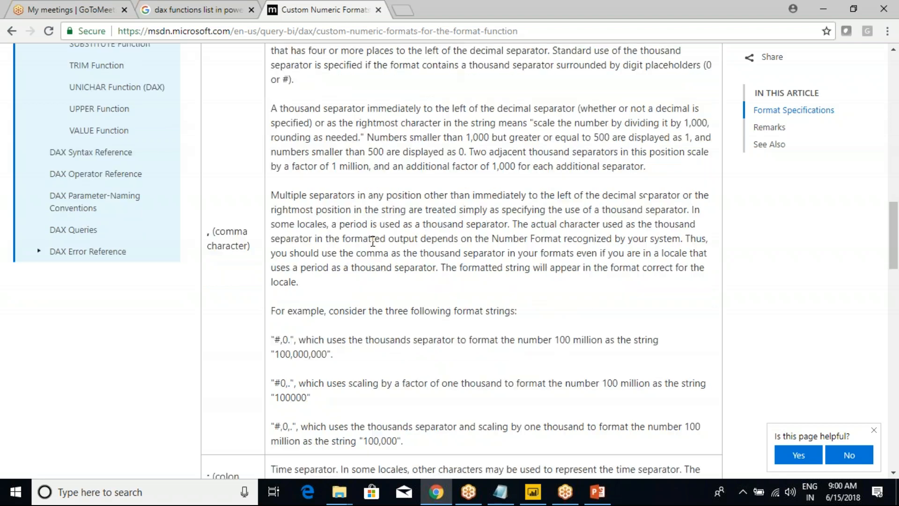
left_click_drag(272, 178, 334, 193)
left_click(333, 193)
left_click_drag(275, 193, 332, 193)
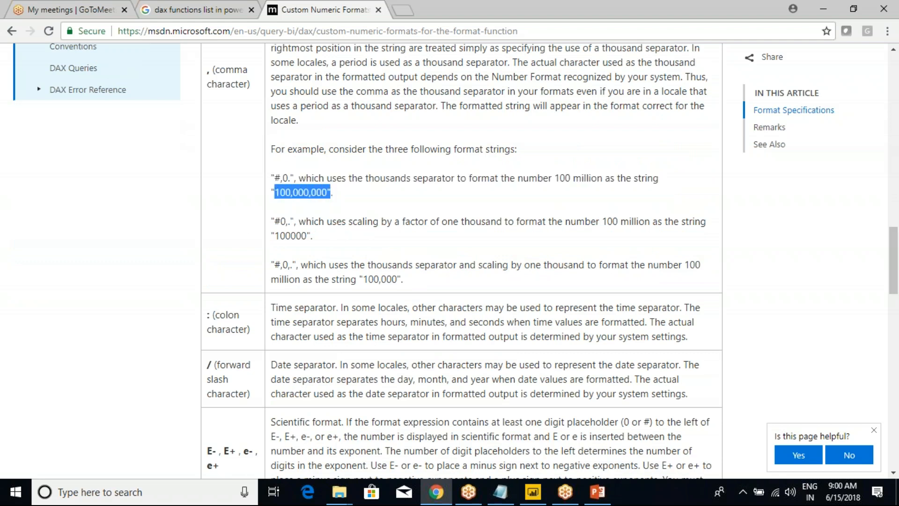
left_click_drag(271, 236, 312, 235)
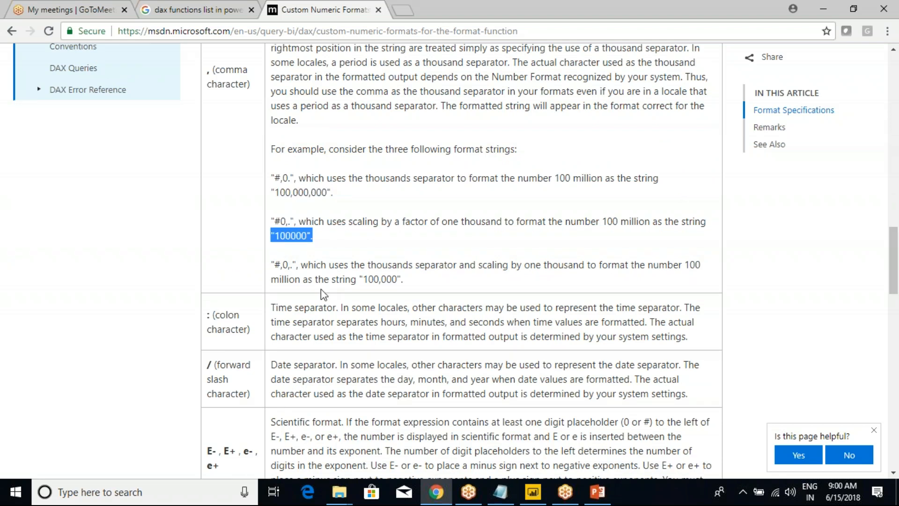
- Examine the sample format expressions table, comparing how the 0 and 0.00 styles format the number 5
scroll(321, 289, "down", 10)
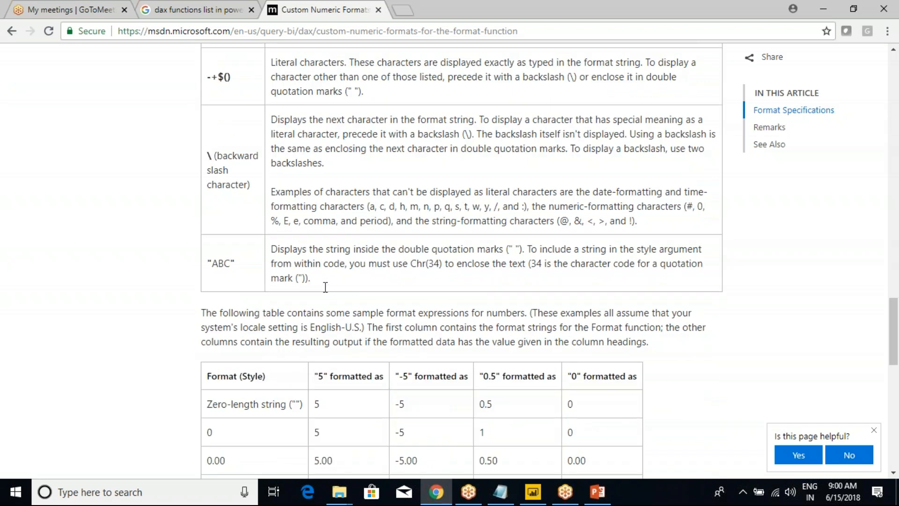
scroll(326, 287, "down", 8)
scroll(421, 262, "up", 4)
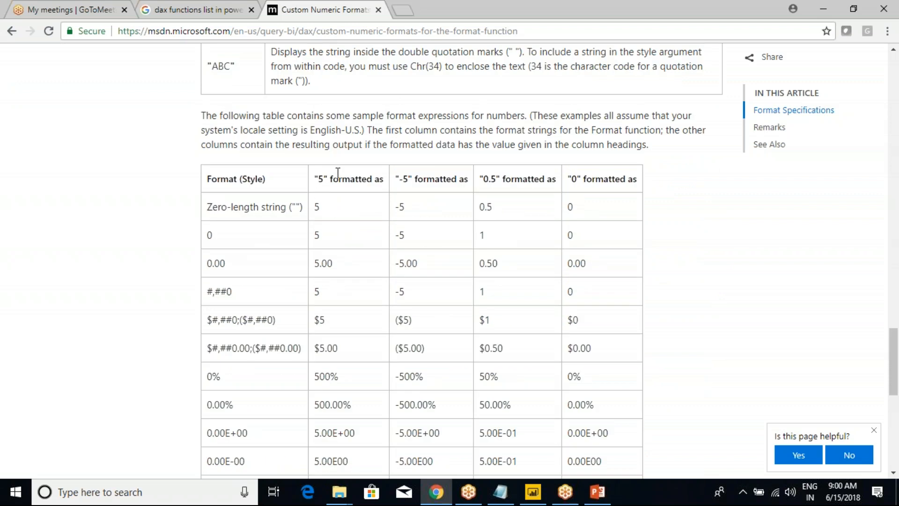
left_click_drag(317, 176, 317, 177)
left_click(211, 234)
double_click(316, 235)
left_click_drag(207, 264, 228, 263)
left_click(311, 263)
left_click_drag(314, 263, 330, 263)
left_click(330, 260)
- Switch to Power BI Desktop and start a new DateFormat calculated column, C_format_Num1, using FORMAT with 5 as its value
key("alt+Tab")
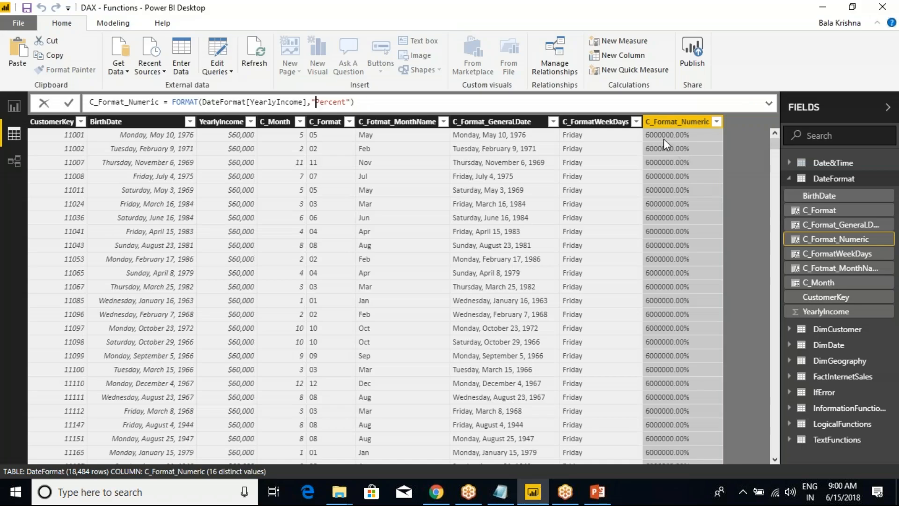
right_click(675, 125)
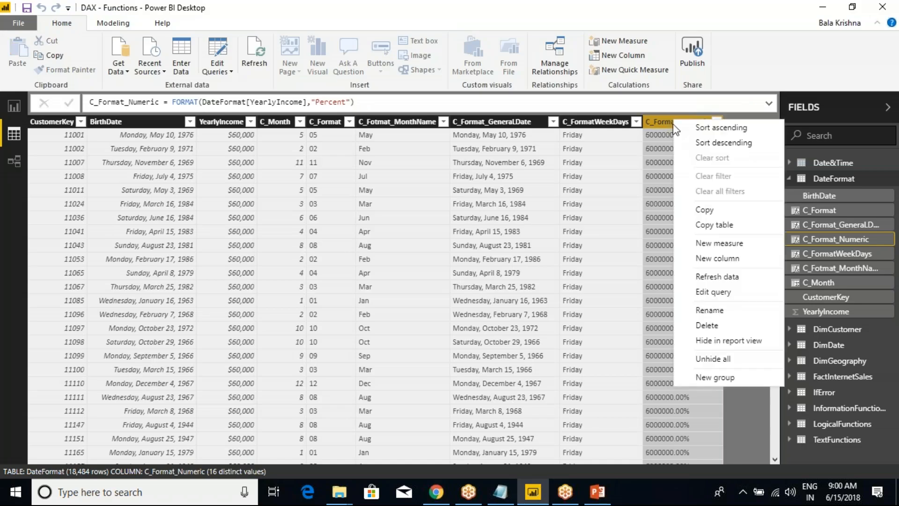
left_click(717, 262)
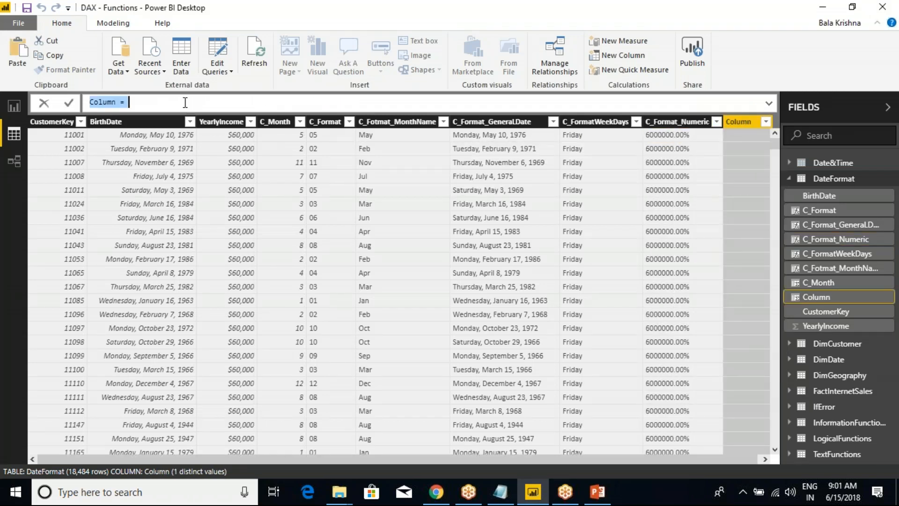
key("ctrl+a")
type("C_fo")
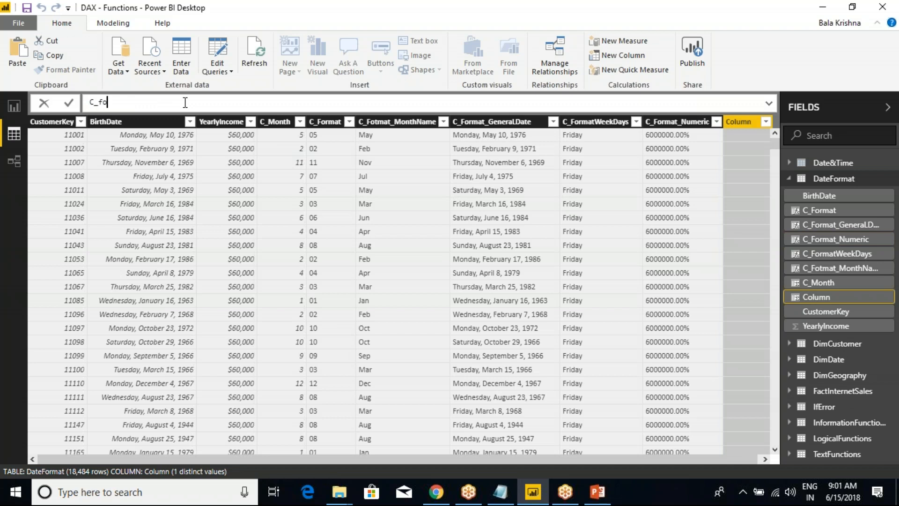
type("rmat_Num1 = fo")
type("rma")
key("BackSpace")
key("BackSpace")
key("BackSpace")
key("BackSpace")
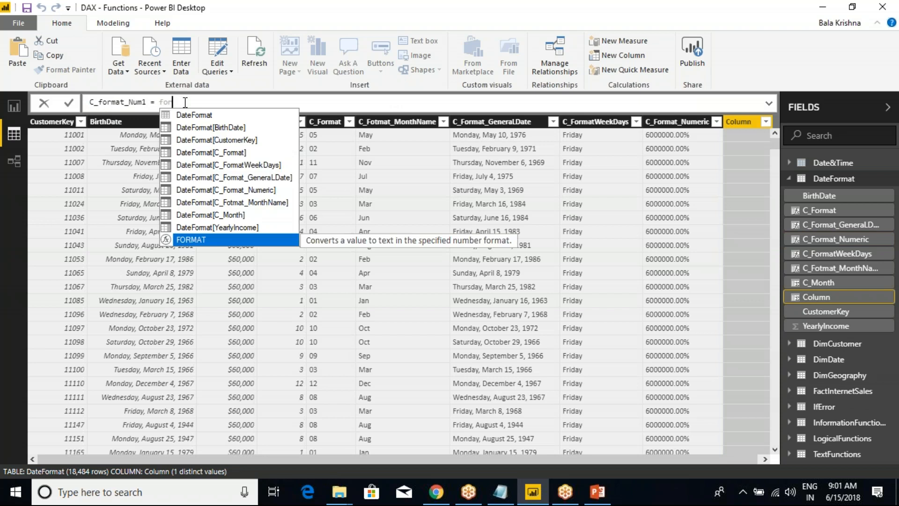
key("Tab")
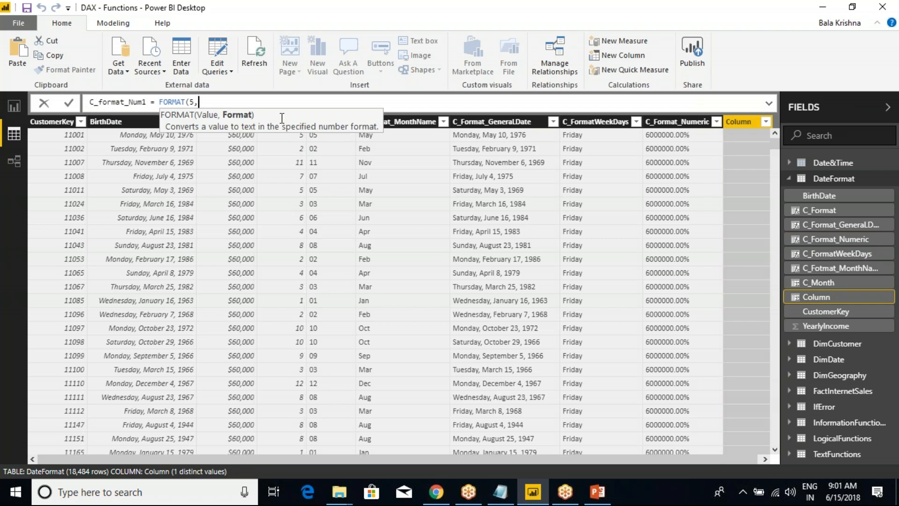
- Check the sample values in the format table, then complete C_format_Num1 in Power BI Desktop as FORMAT(5,"") and commit it
key("alt+Tab")
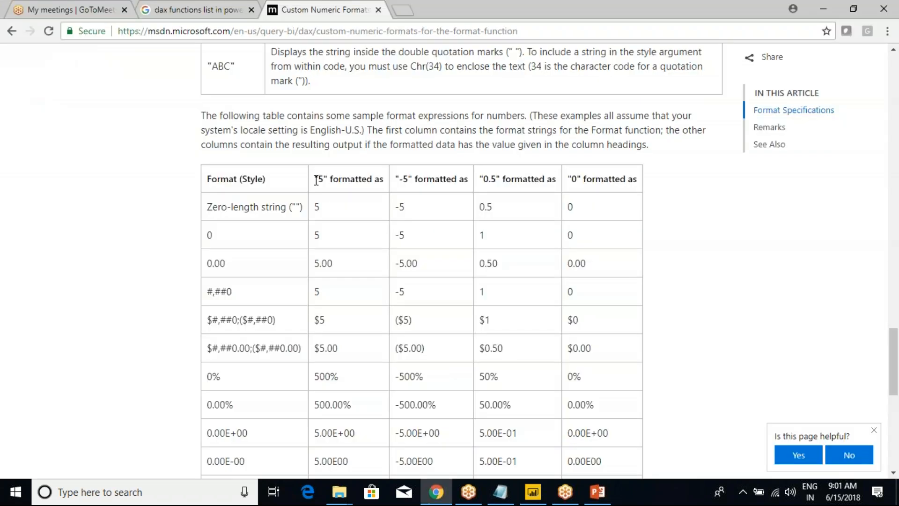
left_click_drag(316, 180, 331, 180)
key("alt+Tab")
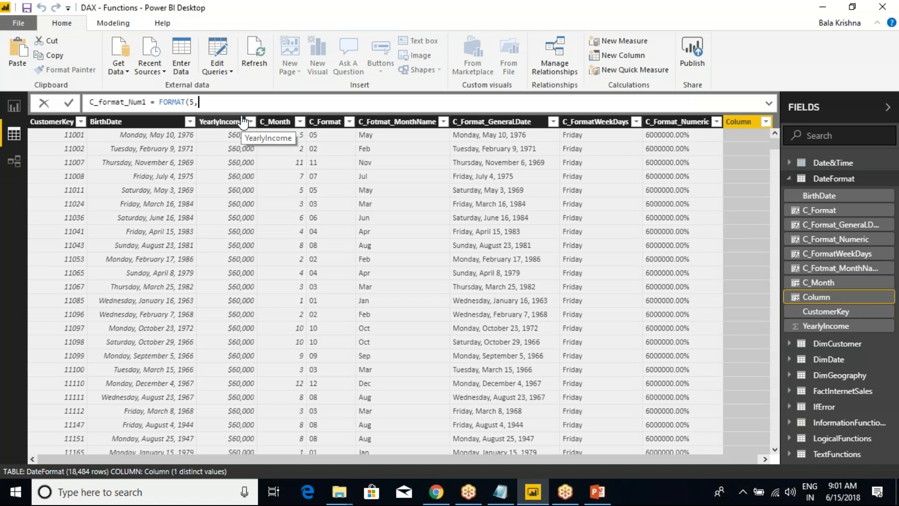
left_click(230, 103)
type("\"\")")
key("Return")
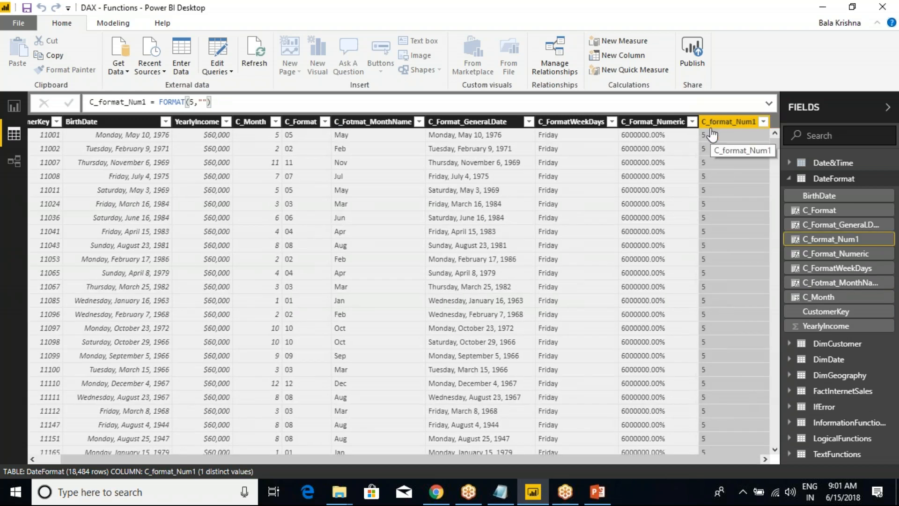
- Replace the empty format string in the C_format_Num1 formula with an unquoted 0 and commit it
left_click(207, 103)
key("BackSpace")
key("BackSpace")
type("0")
key("Return")
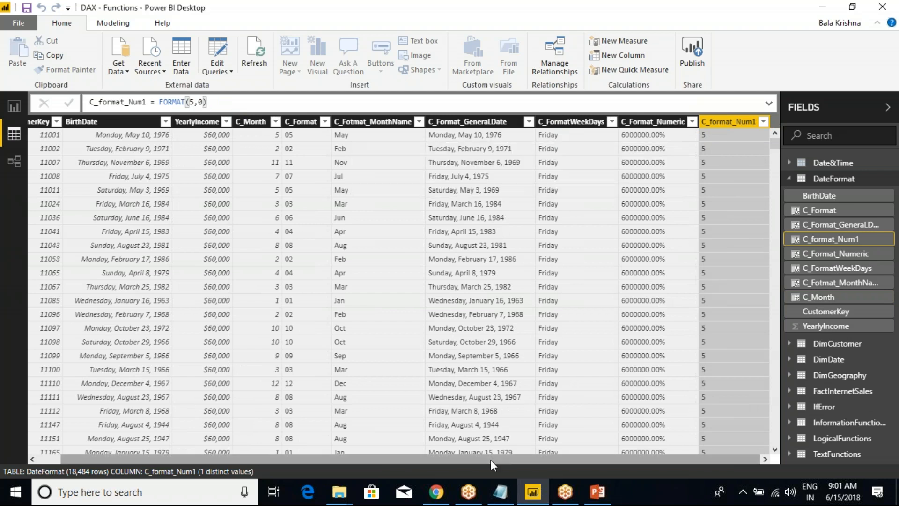
- Change the format argument of C_format_Num1 to an unquoted 0.00 and commit the formula
left_click(204, 103)
type("000")
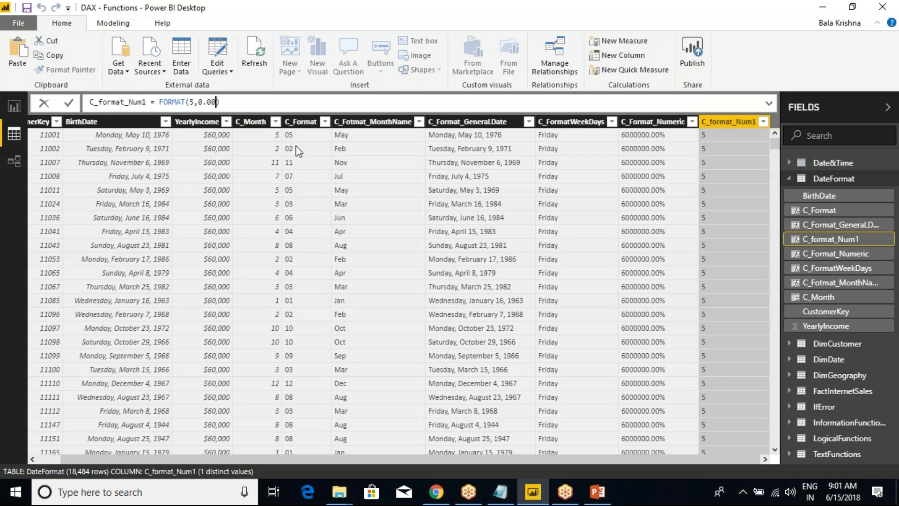
key("Return")
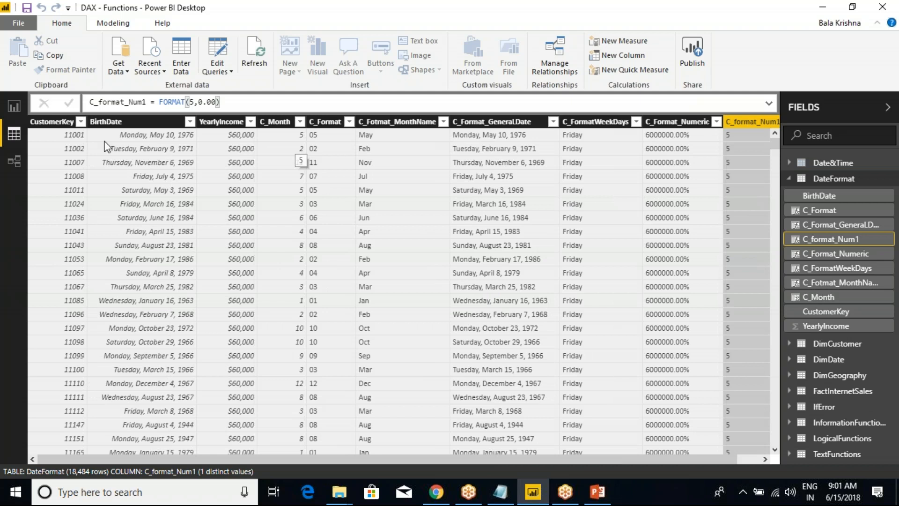
left_click(205, 102)
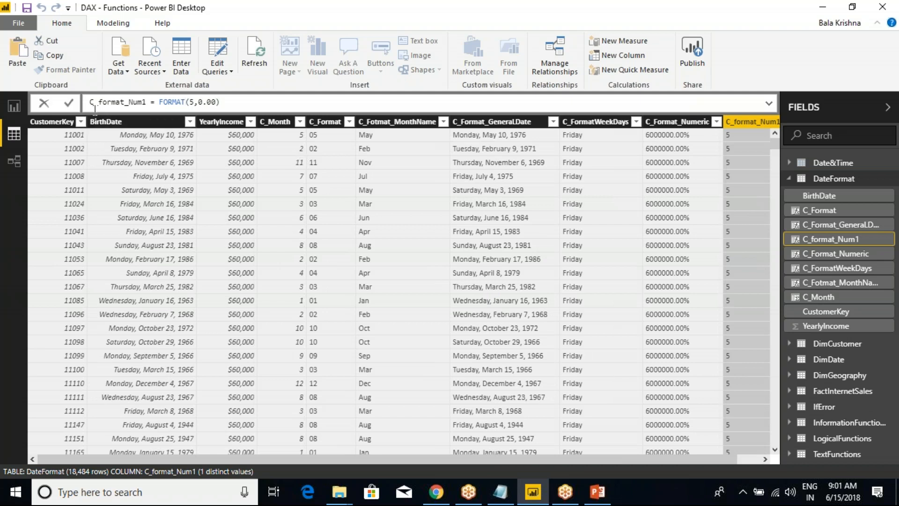
left_click(70, 104)
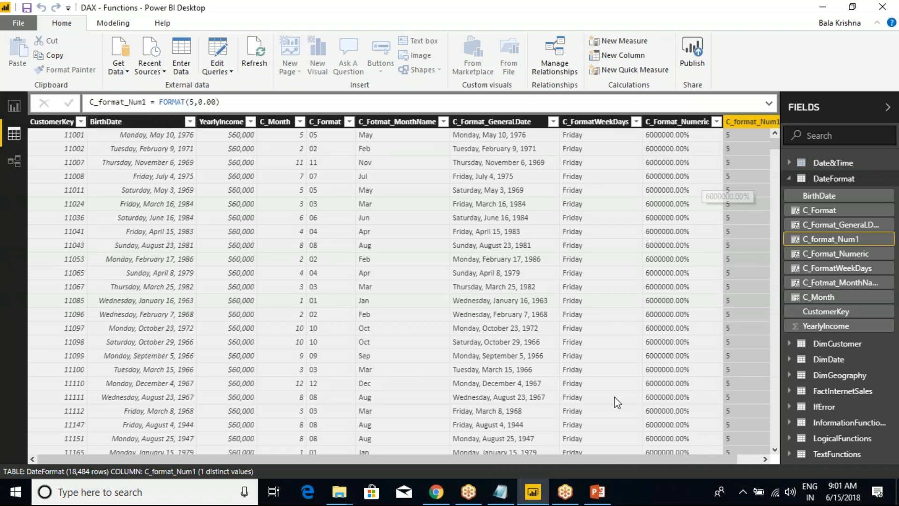
- Compare the C_format_Num1 values with the 0.00 row of the documentation's sample format table in the browser
left_click_drag(591, 458, 626, 458)
key("alt+Tab")
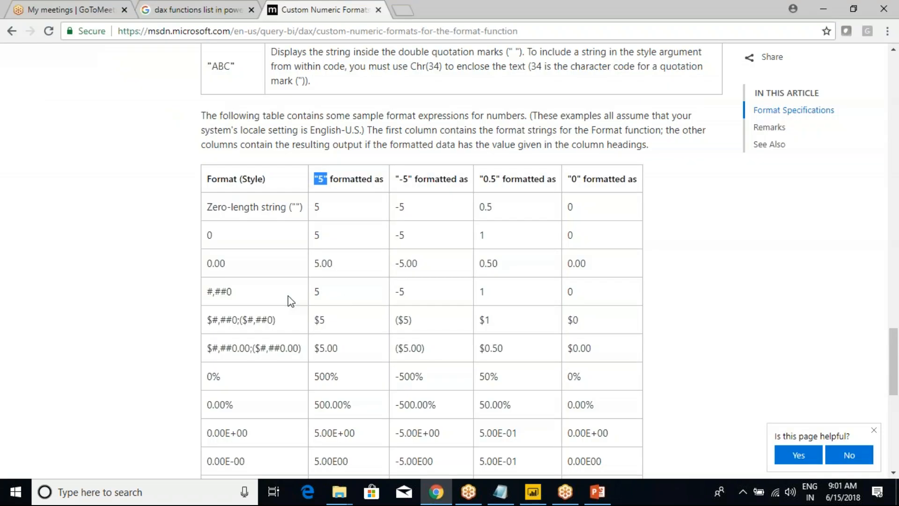
double_click(209, 263)
key("alt+Tab")
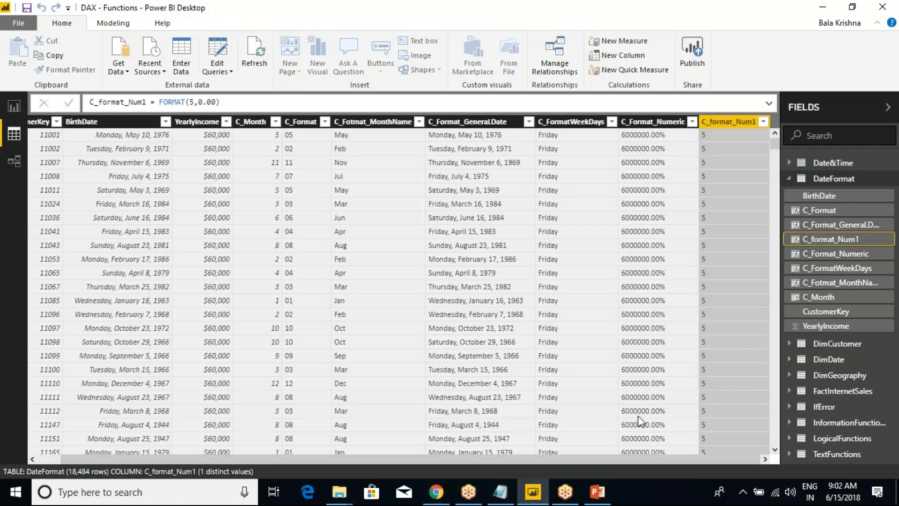
key("alt+Tab")
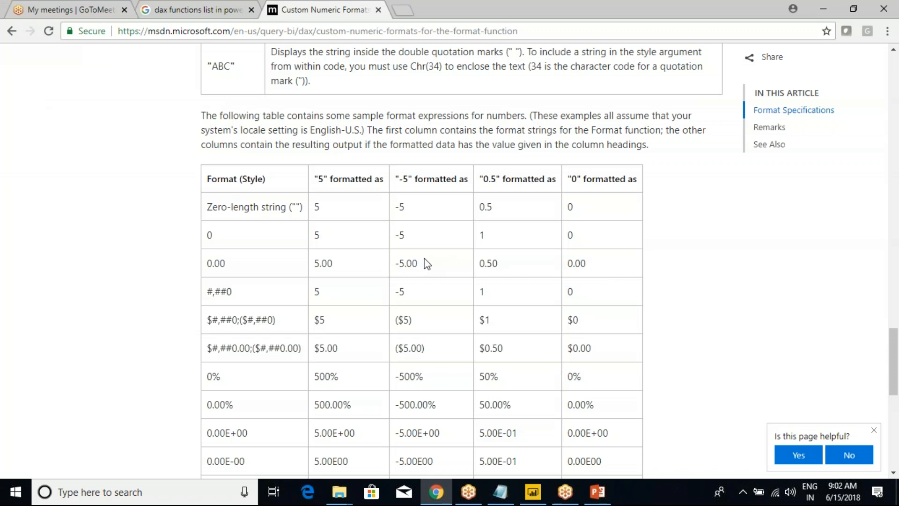
- Back in Power BI Desktop, enclose the format in quotes so C_format_Num1 reads FORMAT(5,"0.00"), and compare it with C_Format_Numeric
key("alt+Tab")
left_click(222, 104)
key("Left")
type("\"")
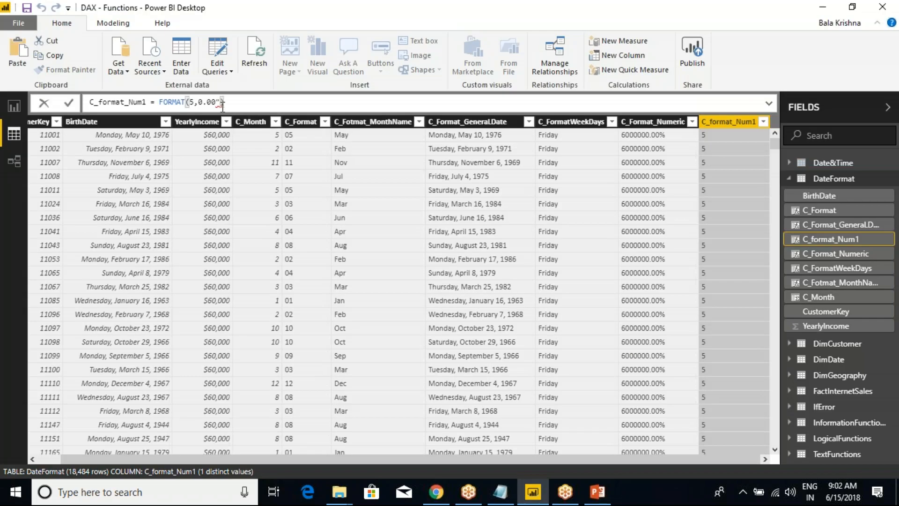
key("Left")
key("Left")
key("Left")
type("\"")
key("Return")
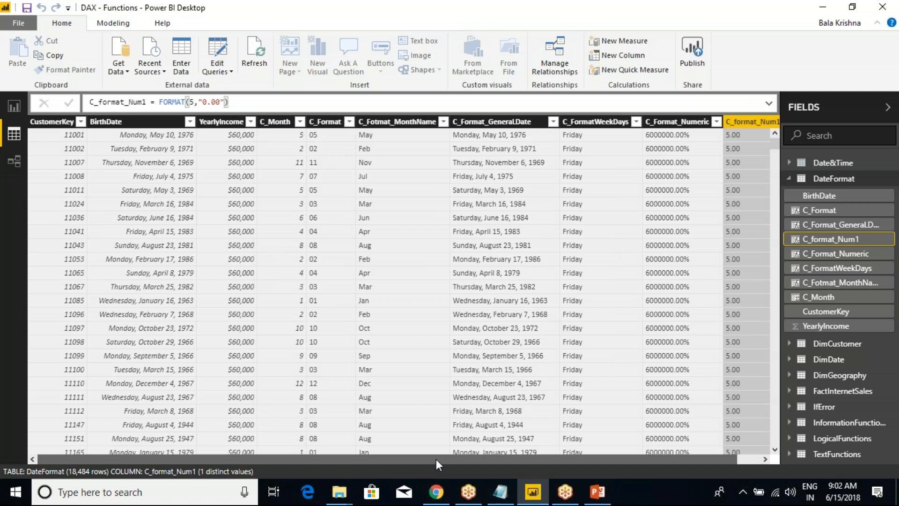
left_click_drag(436, 459, 459, 459)
left_click(654, 123)
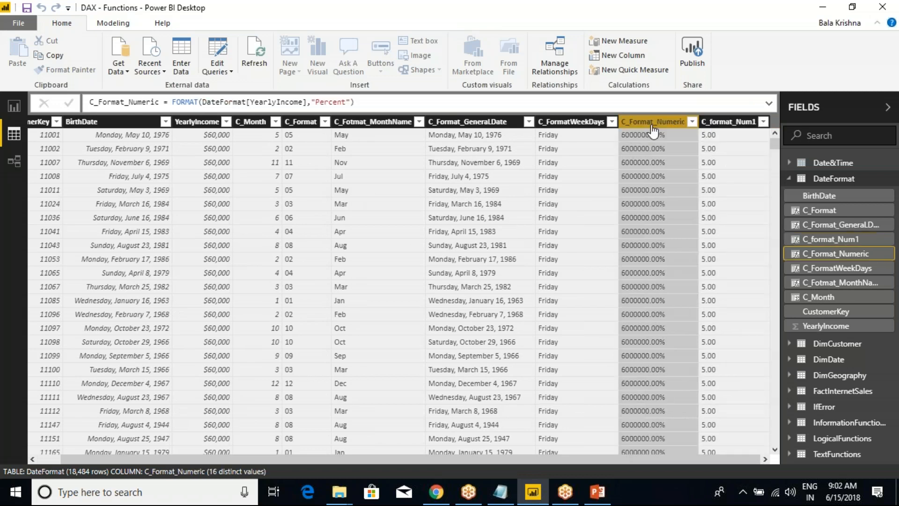
left_click(726, 125)
- Switch to the browser and examine the $#,##0;($#,##0) sample style alongside the literal character specifications
key("alt+Tab")
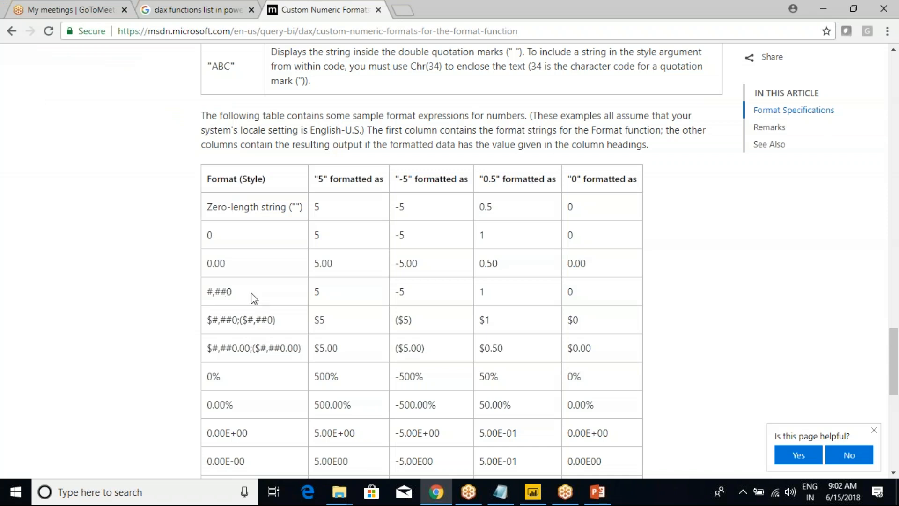
left_click_drag(240, 322, 273, 321)
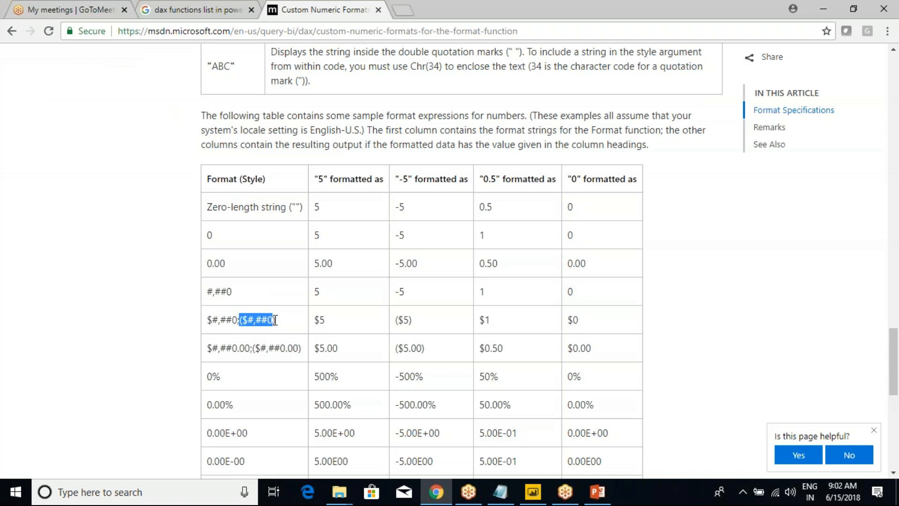
scroll(336, 307, "up", 5)
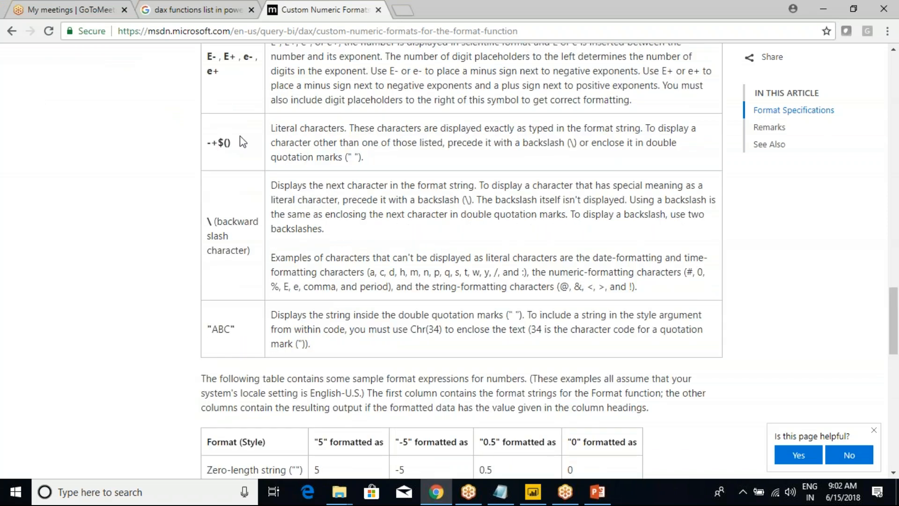
scroll(241, 145, "up", 7)
scroll(243, 164, "down", 4)
scroll(243, 174, "down", 9)
scroll(346, 244, "down", 4)
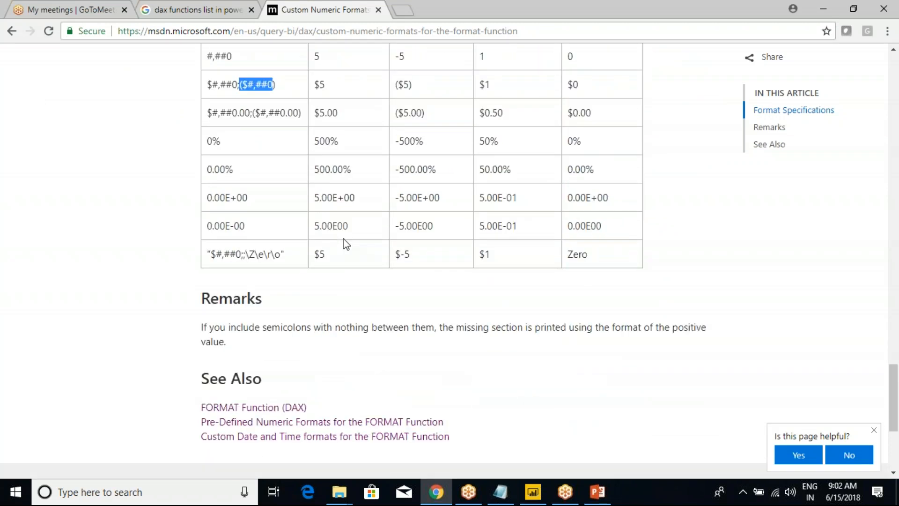
- Examine the percentage, scientific and "$#,##0;;\Z\e\r\o" sample styles for the number 5
left_click_drag(319, 113, 339, 113)
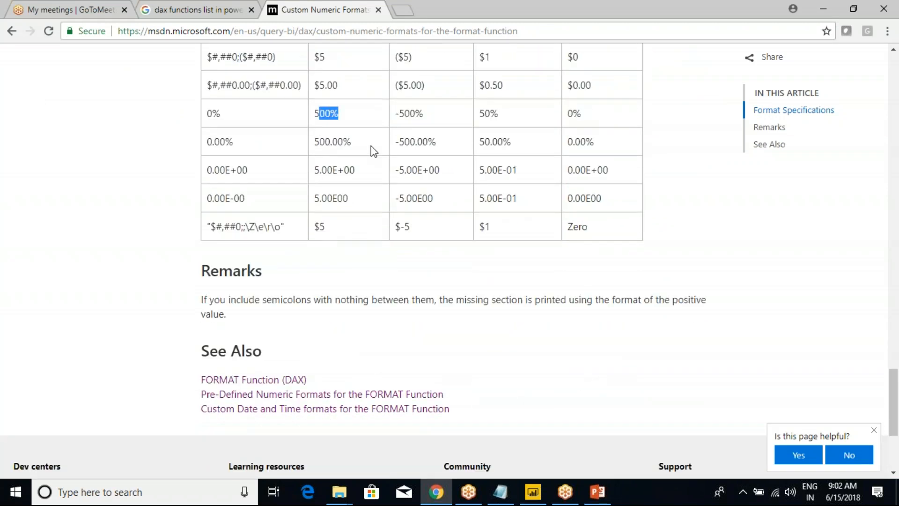
left_click_drag(315, 142, 343, 142)
left_click(336, 143)
left_click_drag(215, 169, 311, 171)
left_click(295, 183)
left_click_drag(232, 229, 368, 233)
scroll(367, 232, "down", 3)
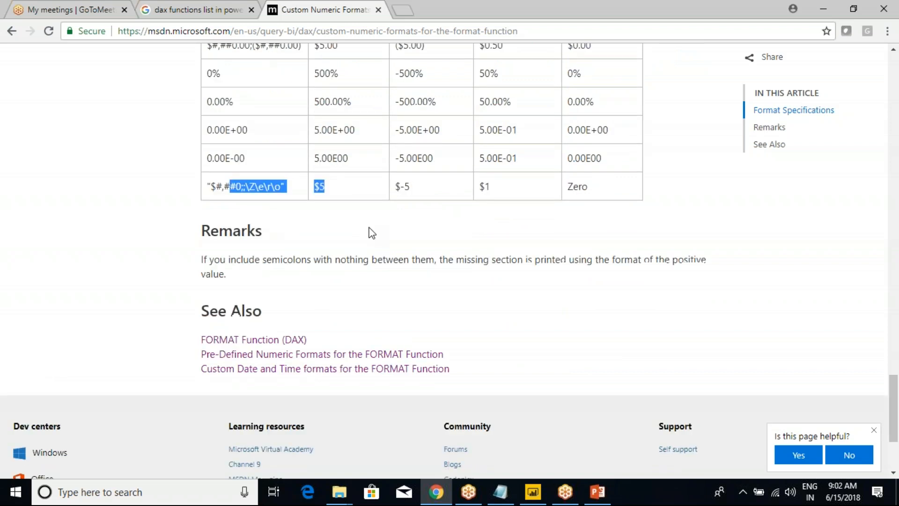
- Review the comma character's example format strings and the time separator specification, and dismiss the page feedback prompt
scroll(373, 232, "up", 6)
scroll(373, 233, "up", 9)
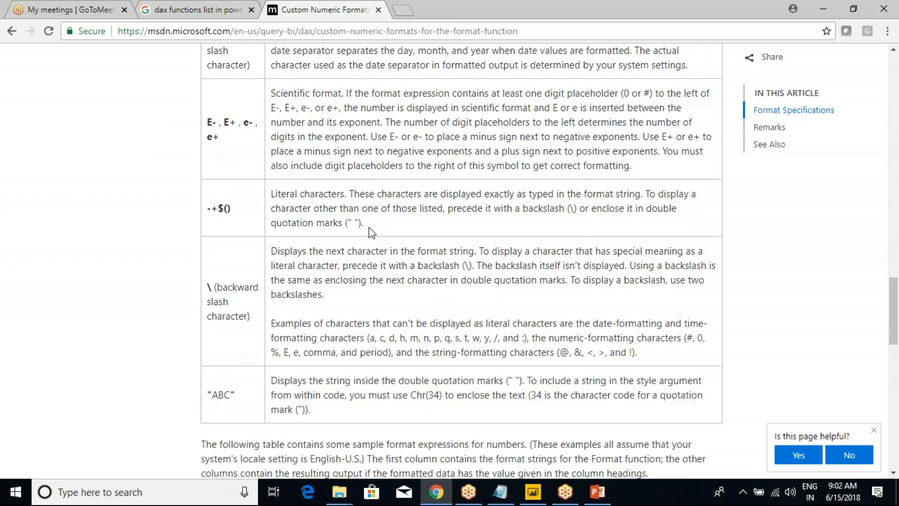
scroll(372, 232, "up", 7)
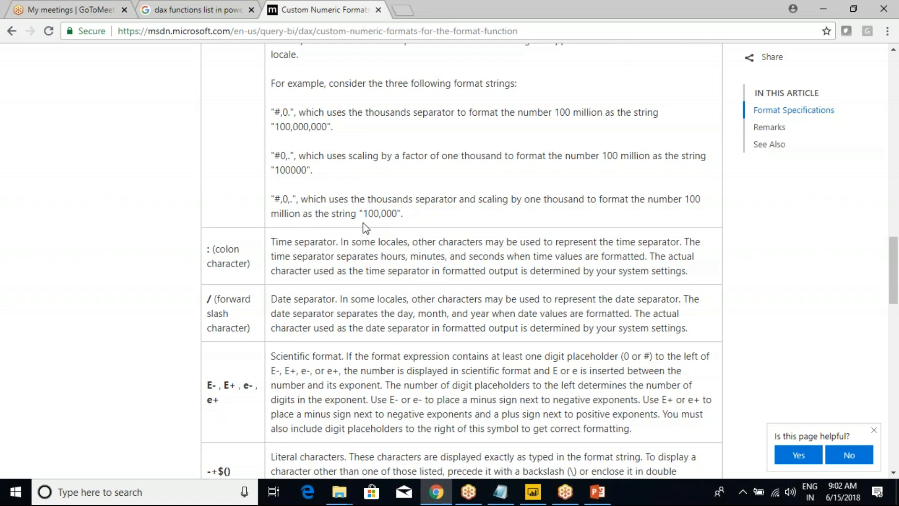
left_click_drag(277, 157, 390, 270)
left_click(390, 271)
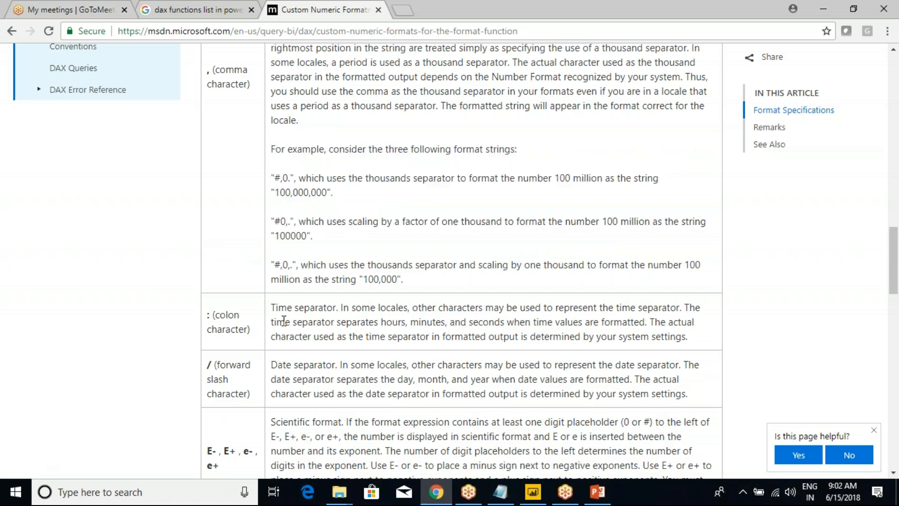
left_click(874, 430)
scroll(621, 353, "up", 4)
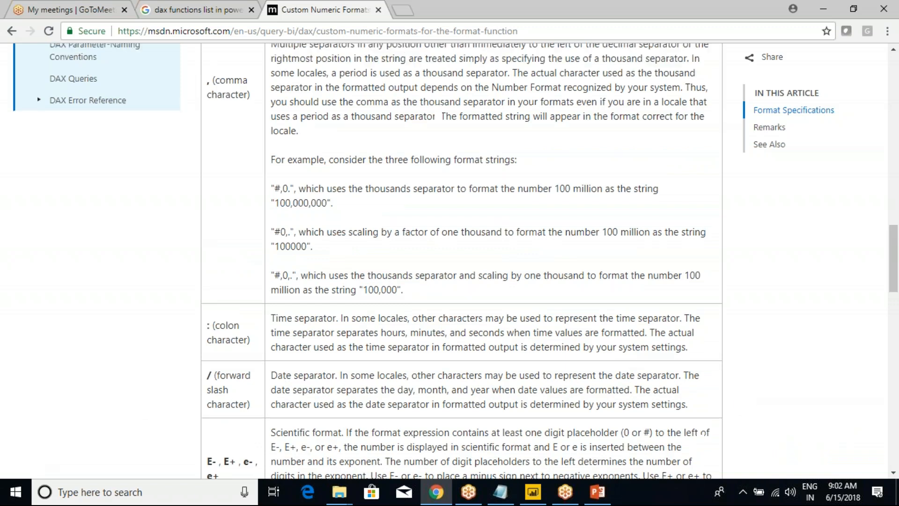
- Bring up the GoToMeeting Recording Manager window to check the recording conversion
mouse_move(570, 497)
left_click(579, 422)
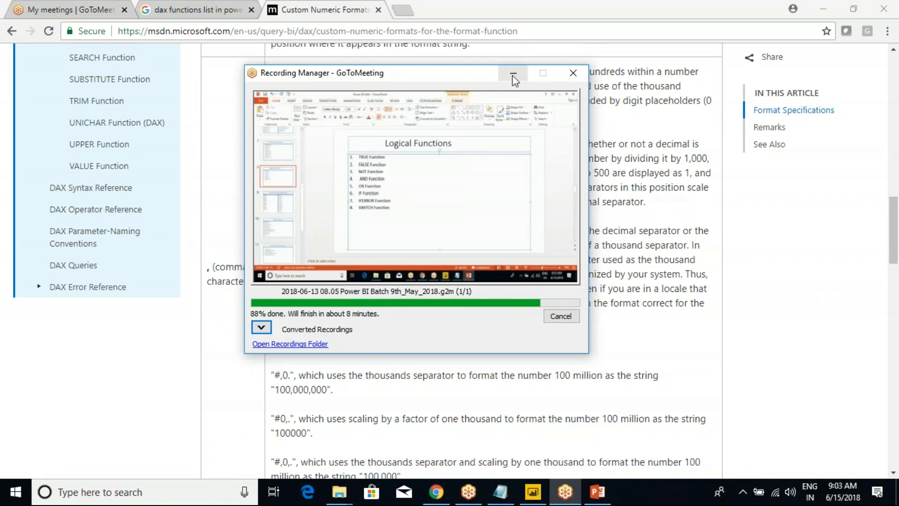